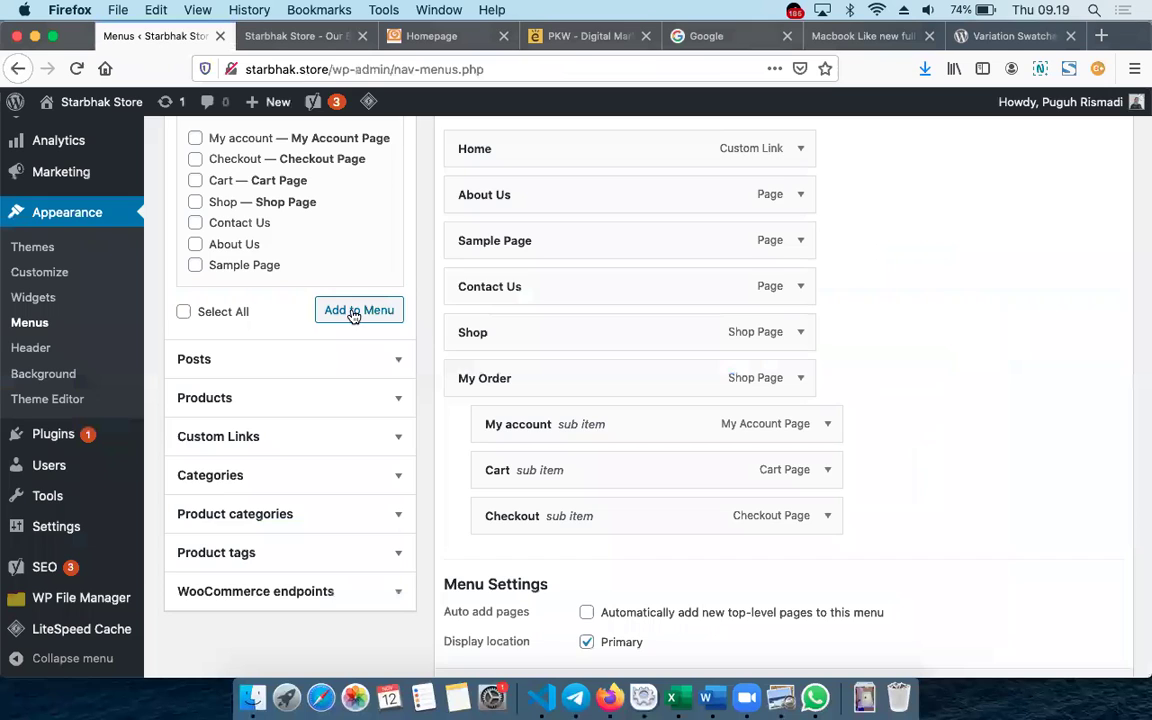
Look over the product categories and Trending Items on the Giant Computer homepage at localhost:8000
click(418, 40)
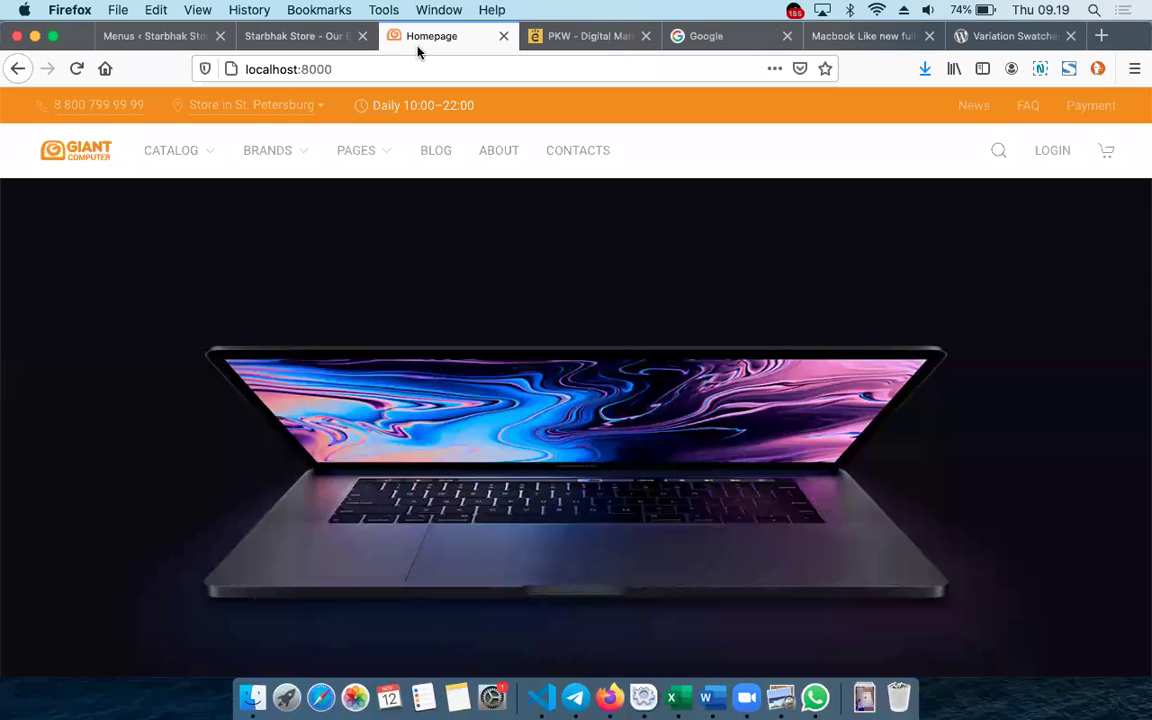
click(557, 44)
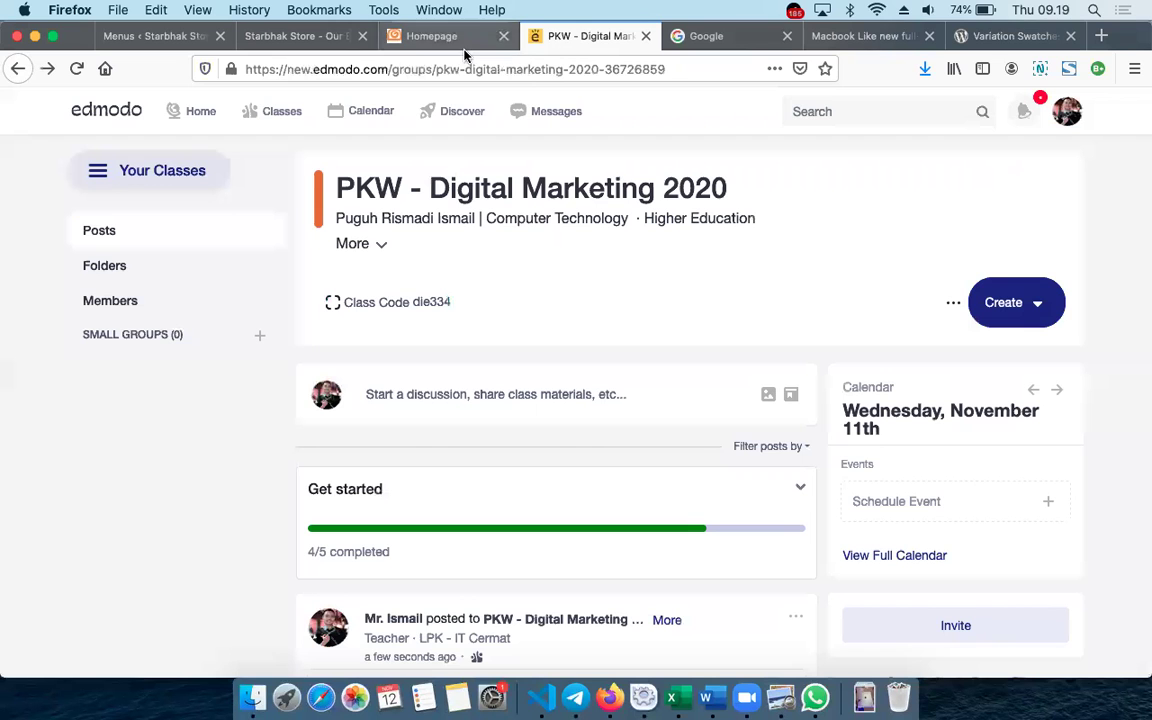
click(441, 44)
scroll(447, 404, down, 10)
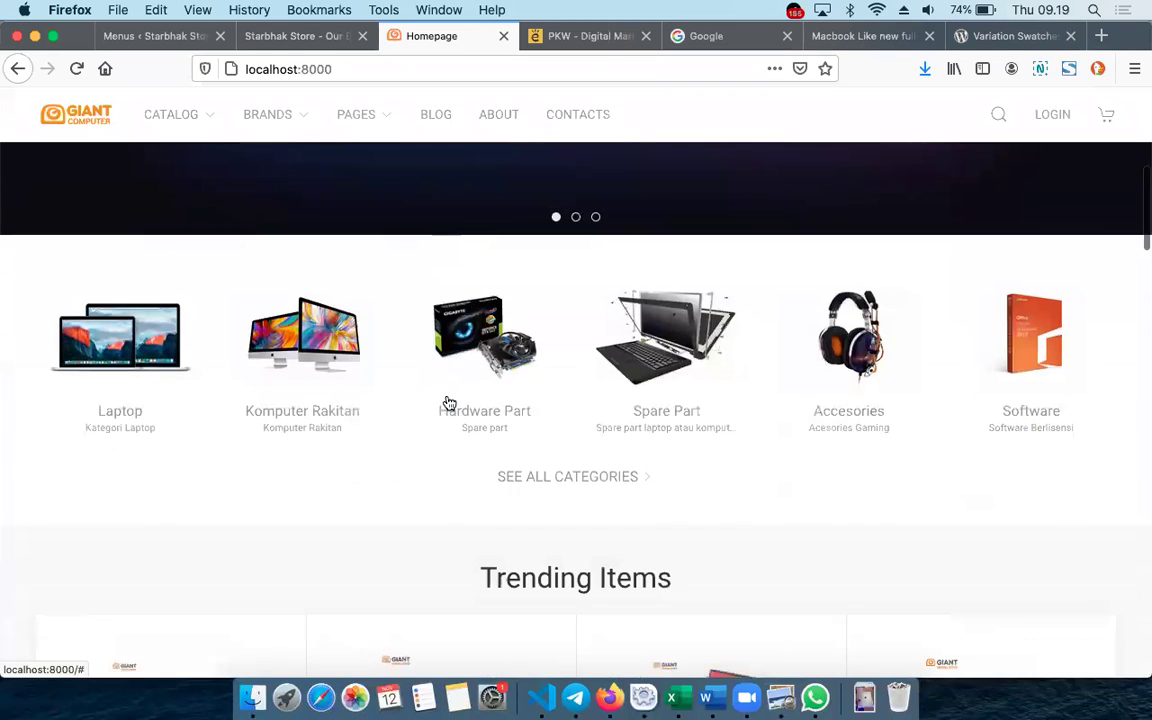
scroll(594, 437, down, 5)
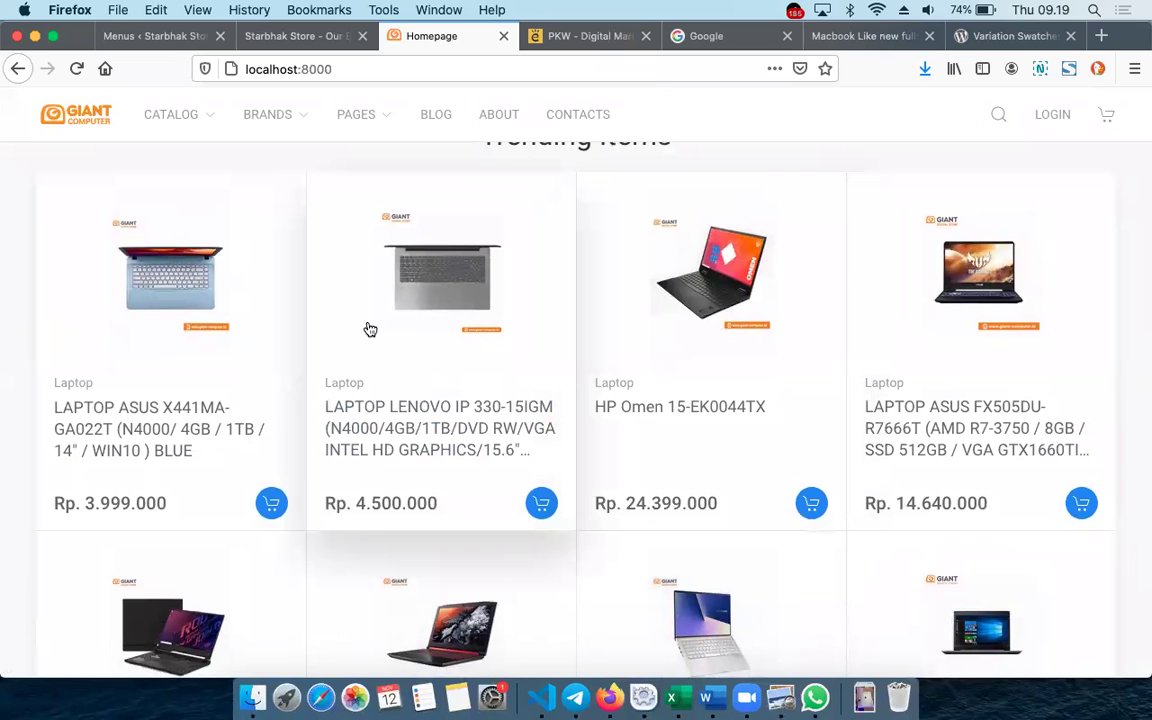
scroll(370, 330, up, 2)
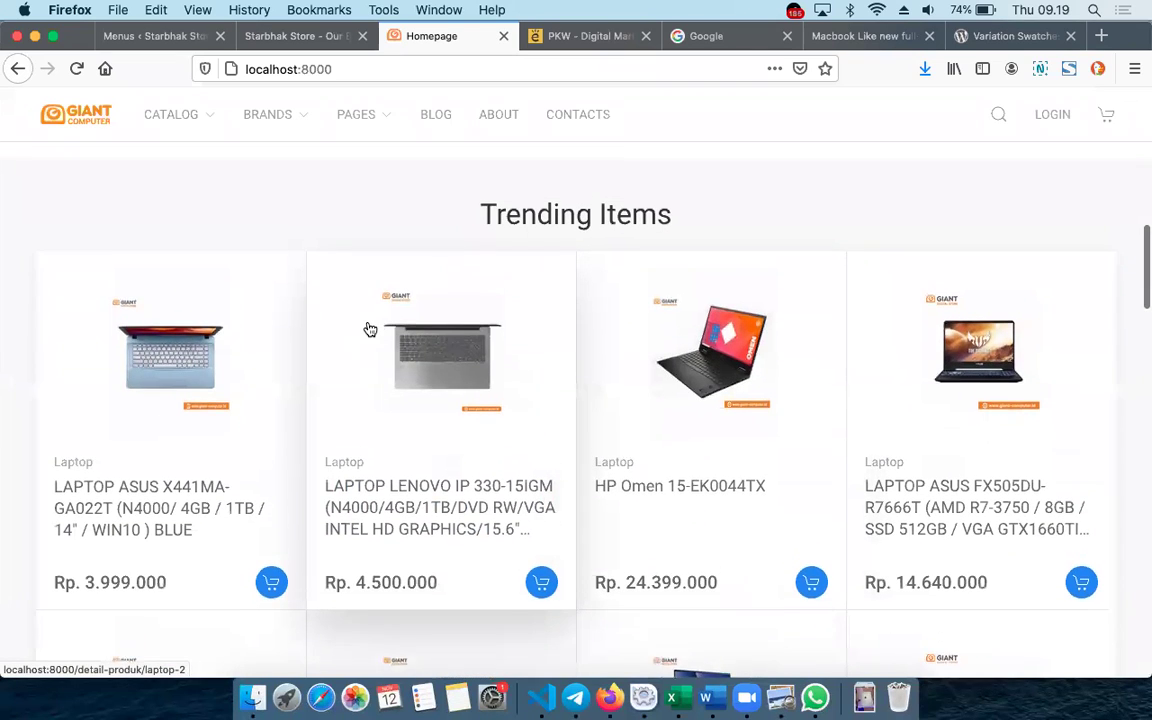
scroll(594, 355, up, 10)
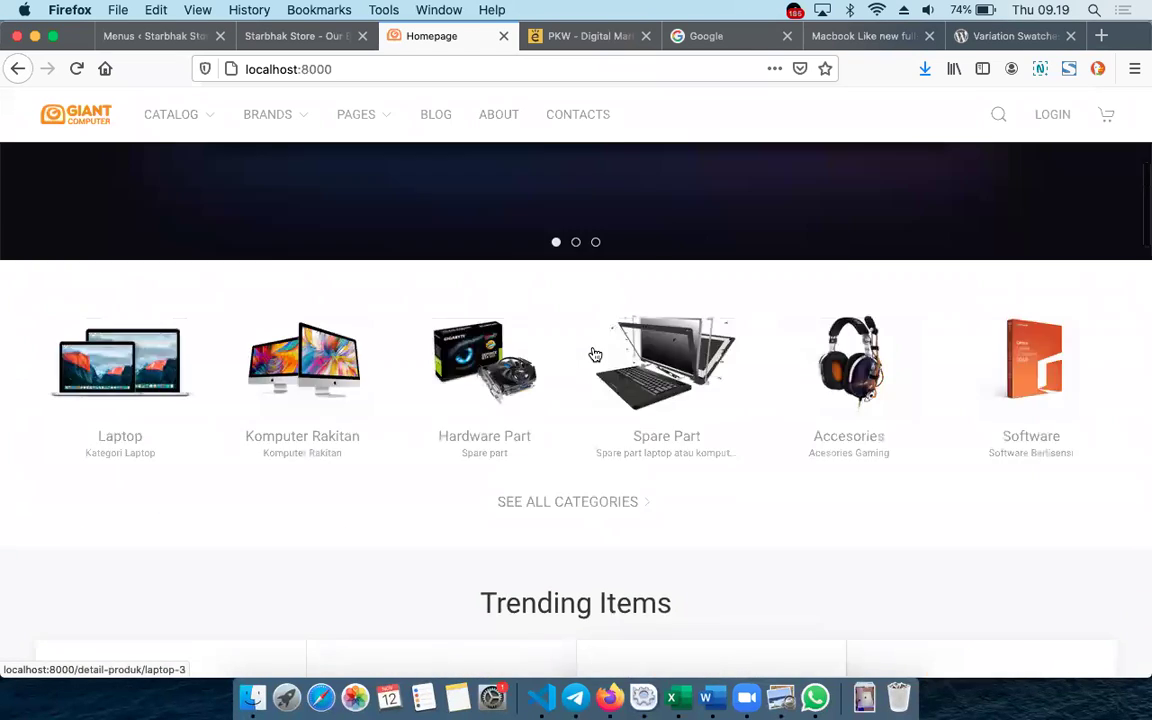
Open the Acer Pred Nitro 5 laptop from the trending items and view its product images and specifications
scroll(594, 355, down, 5)
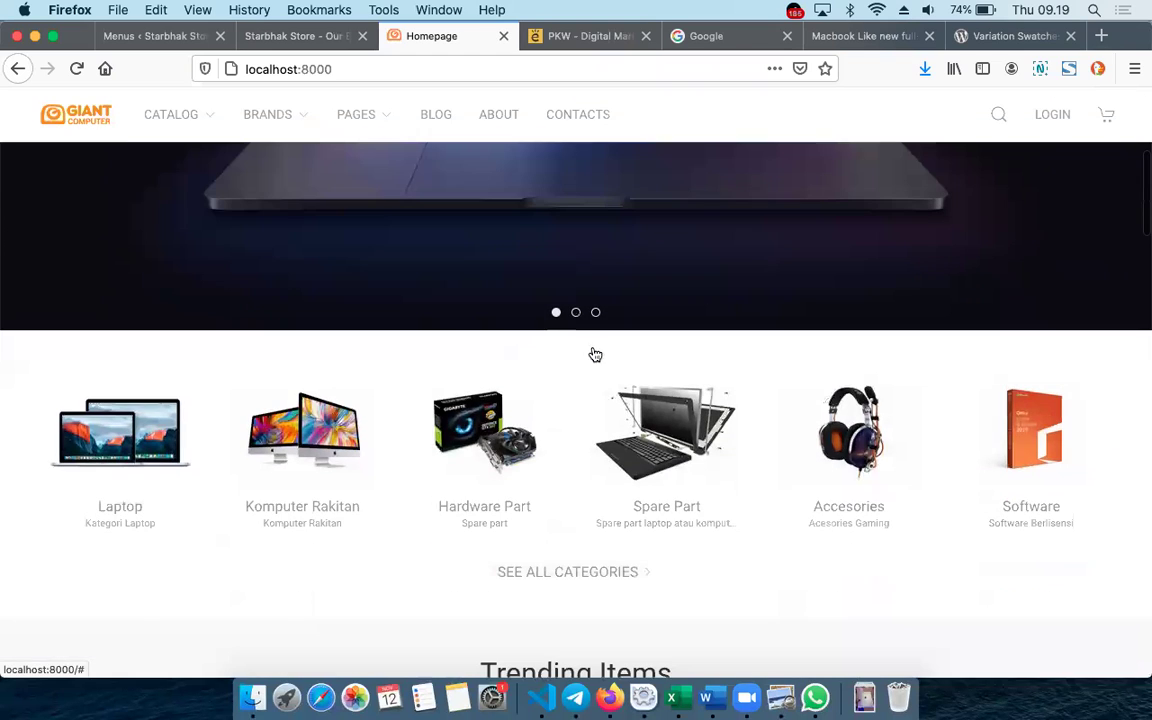
scroll(478, 461, down, 5)
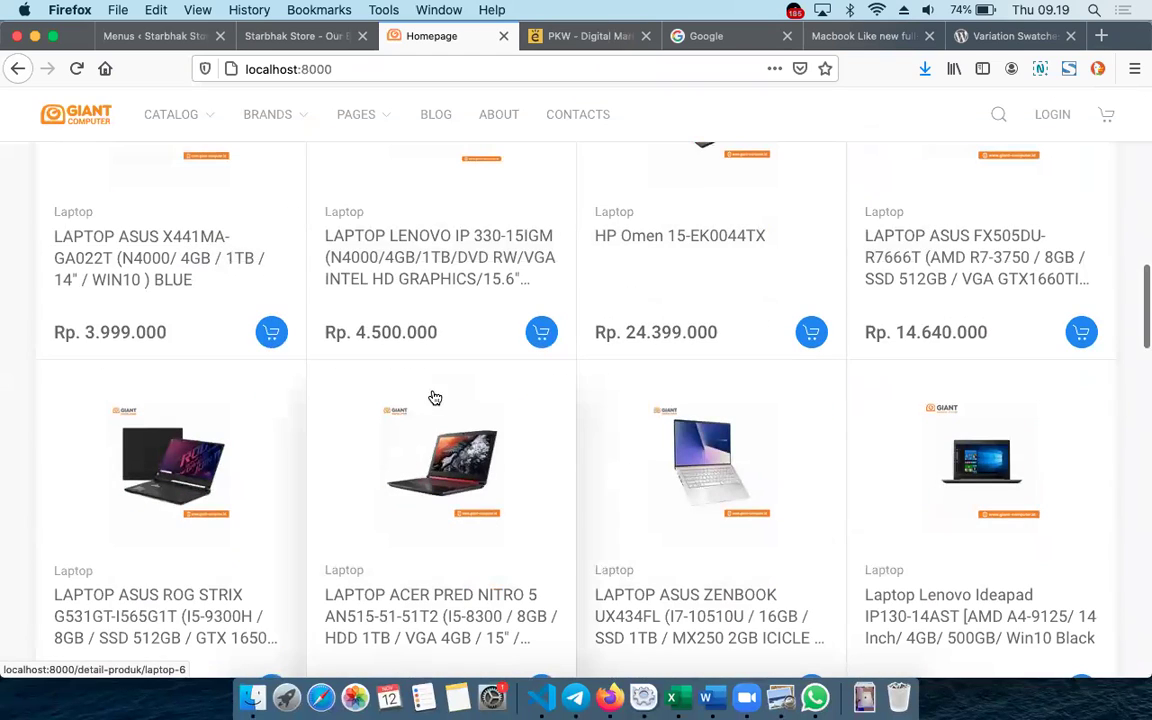
click(445, 479)
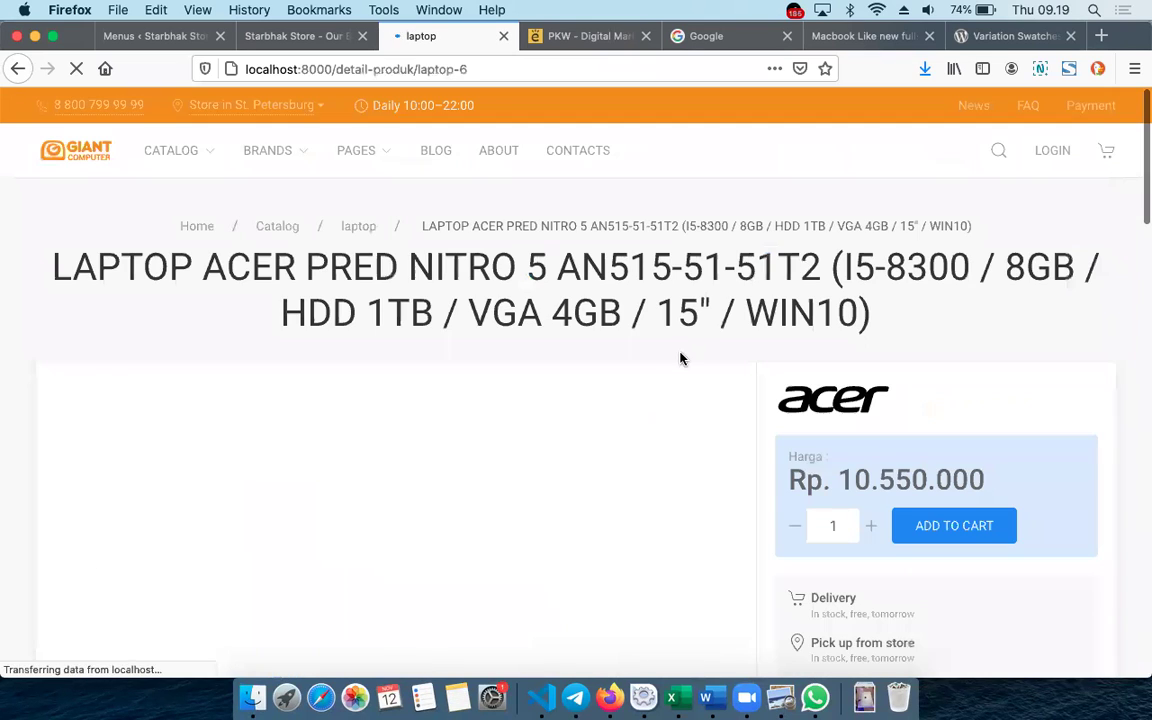
scroll(690, 356, down, 4)
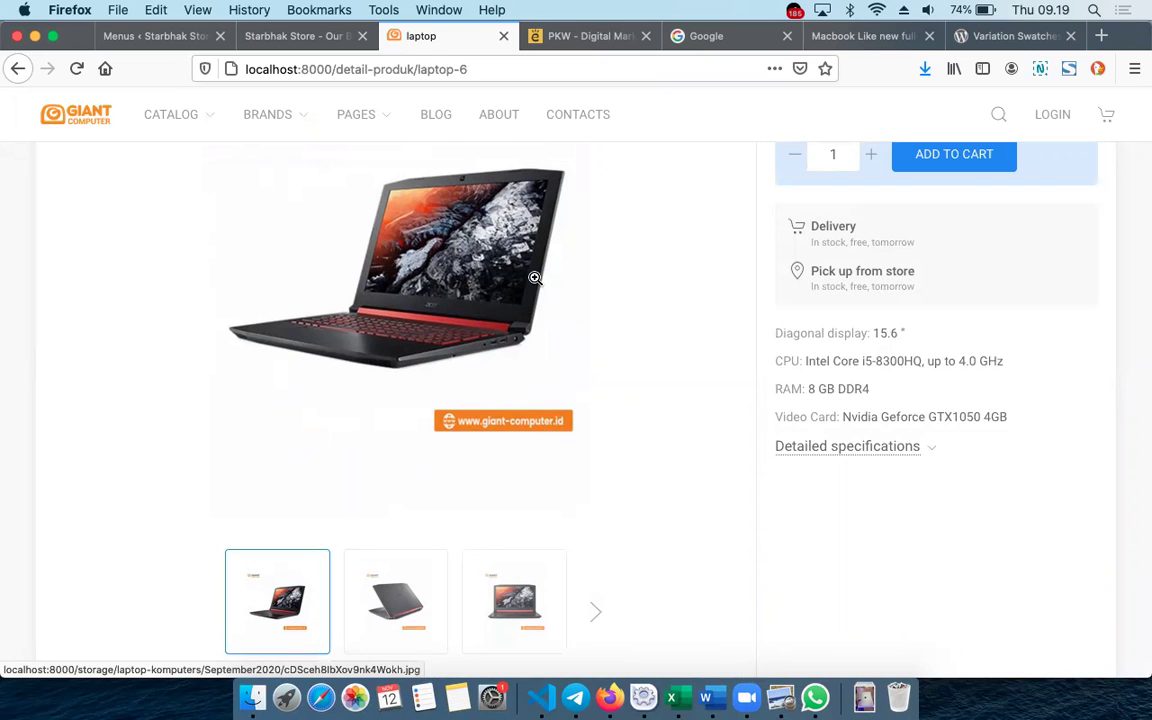
Open tokopedia.com in a new browser tab
click(1101, 36)
text(tokopedia.com/)
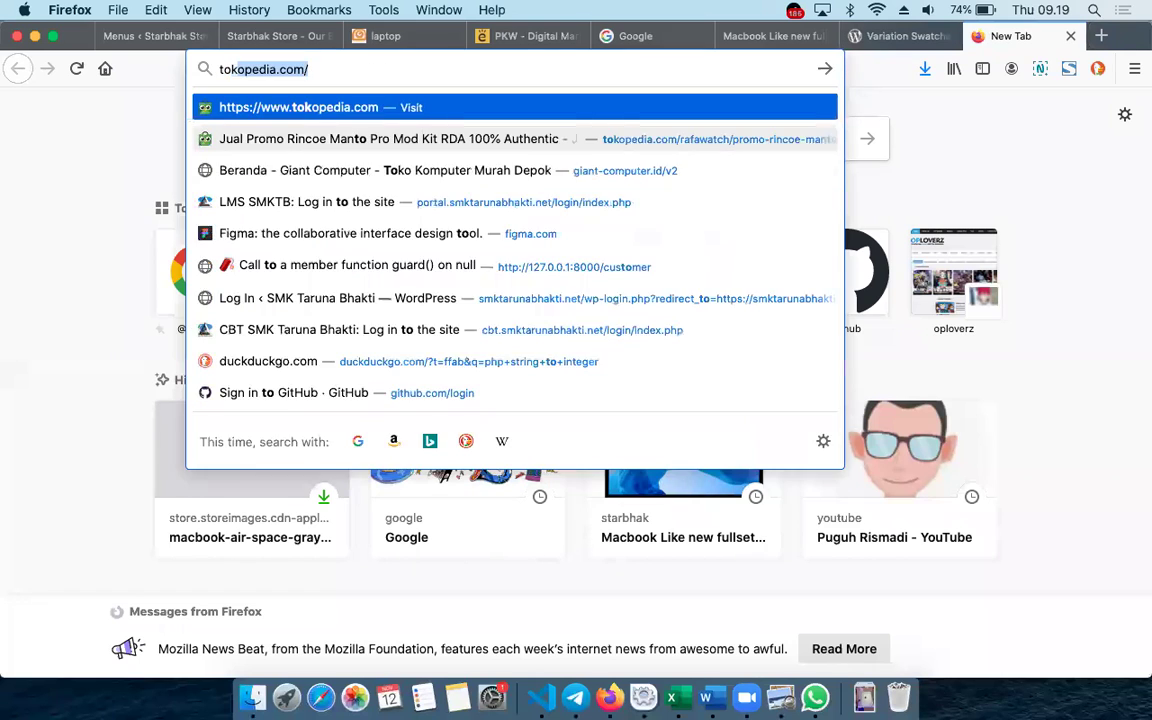
key(Return)
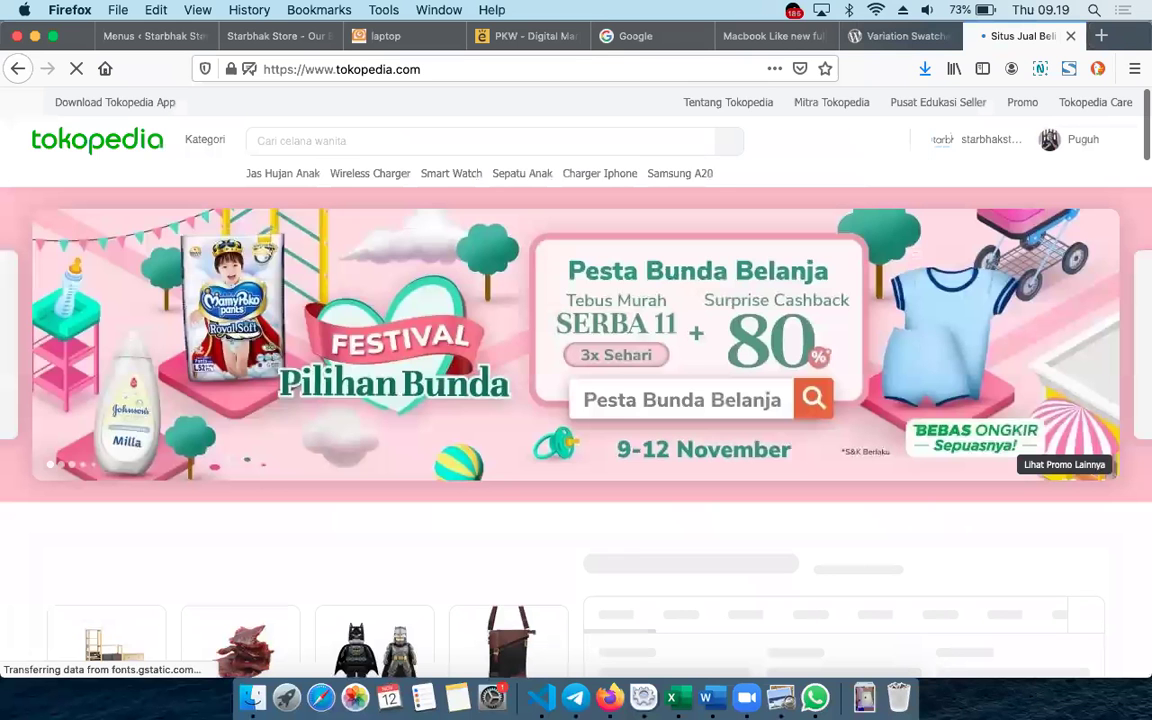
Browse Tokopedia's homepage and open the Kemeja Pria Lengan Pendek shirt from the Terlaris Untukmu section
scroll(641, 443, down, 10)
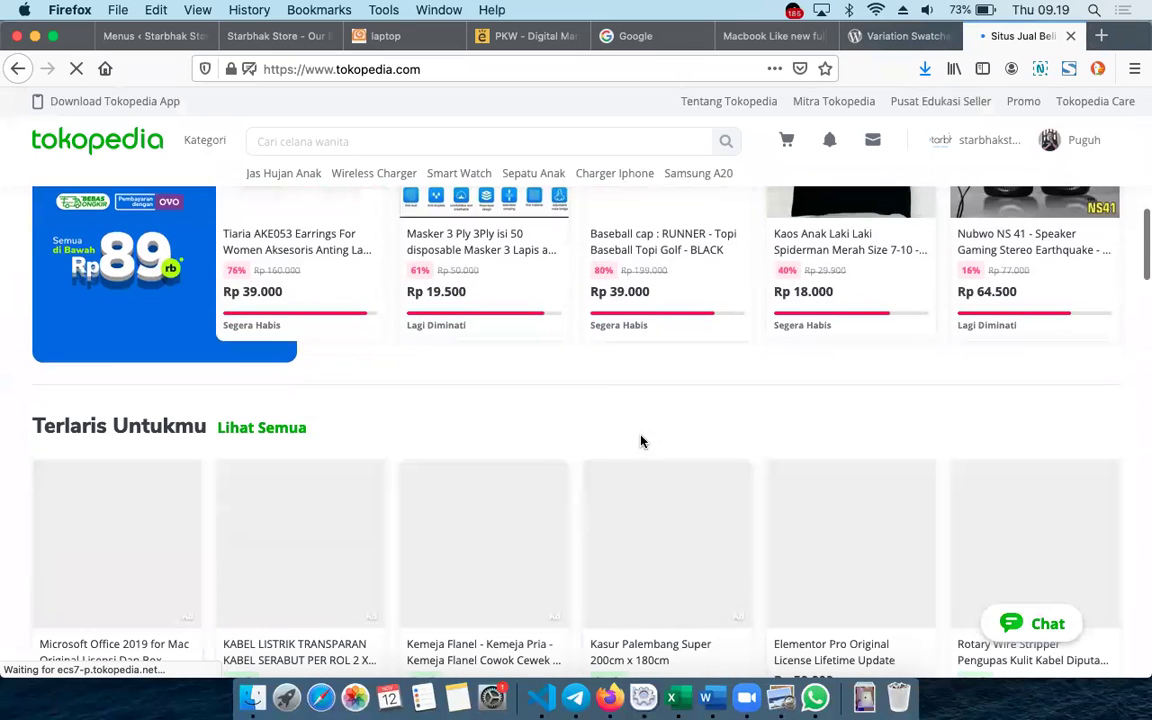
scroll(641, 443, down, 3)
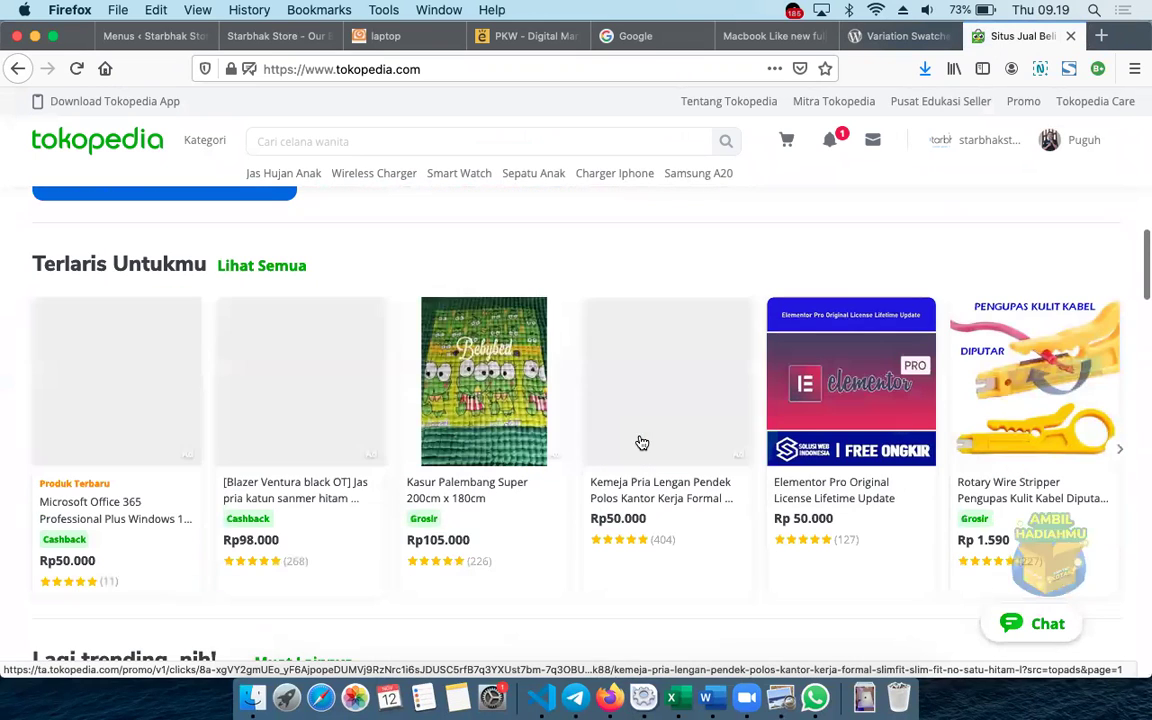
scroll(640, 440, down, 3)
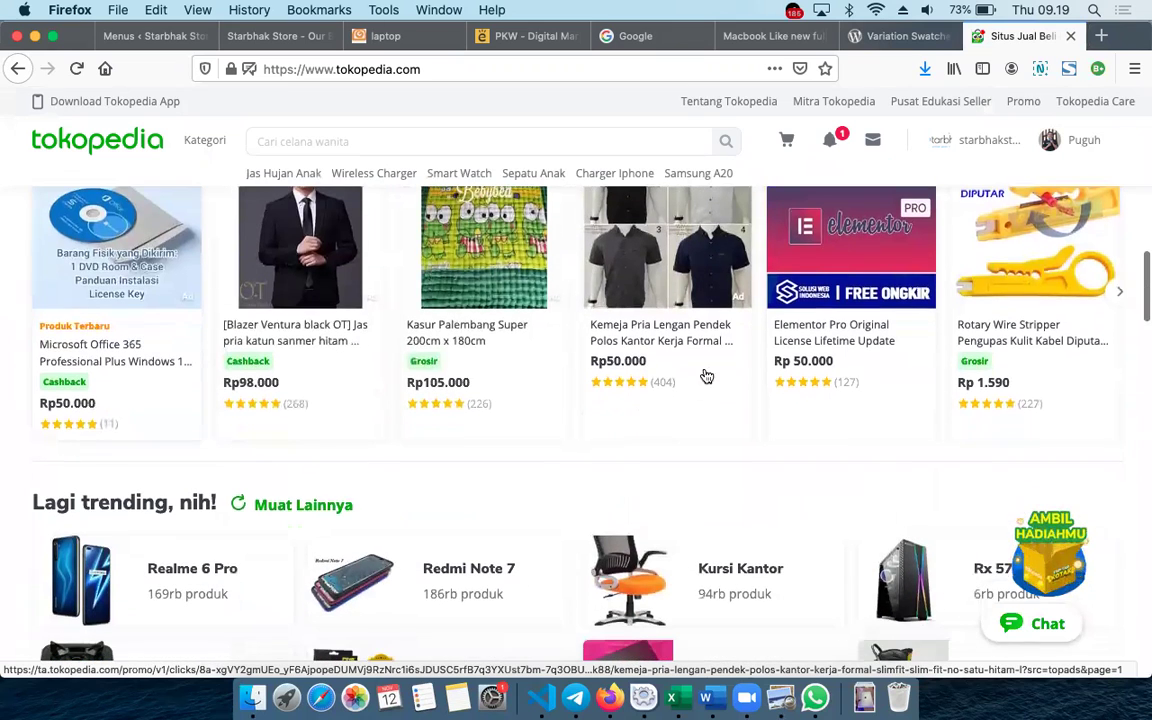
scroll(613, 368, up, 1)
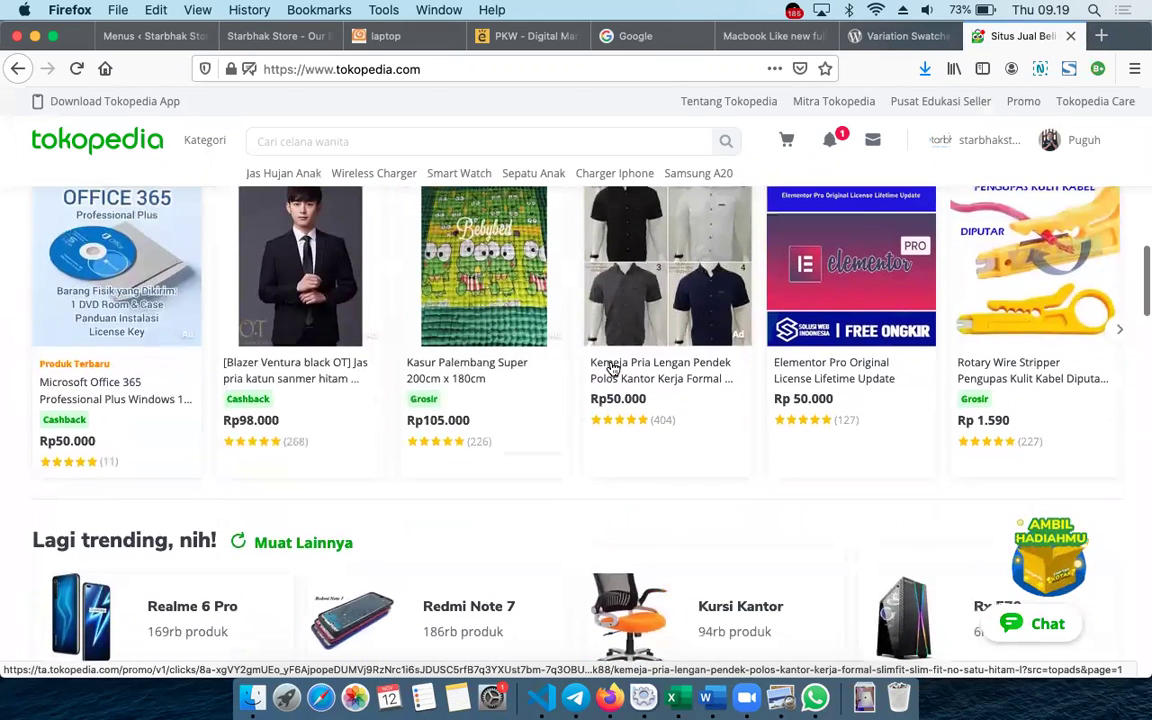
click(672, 368)
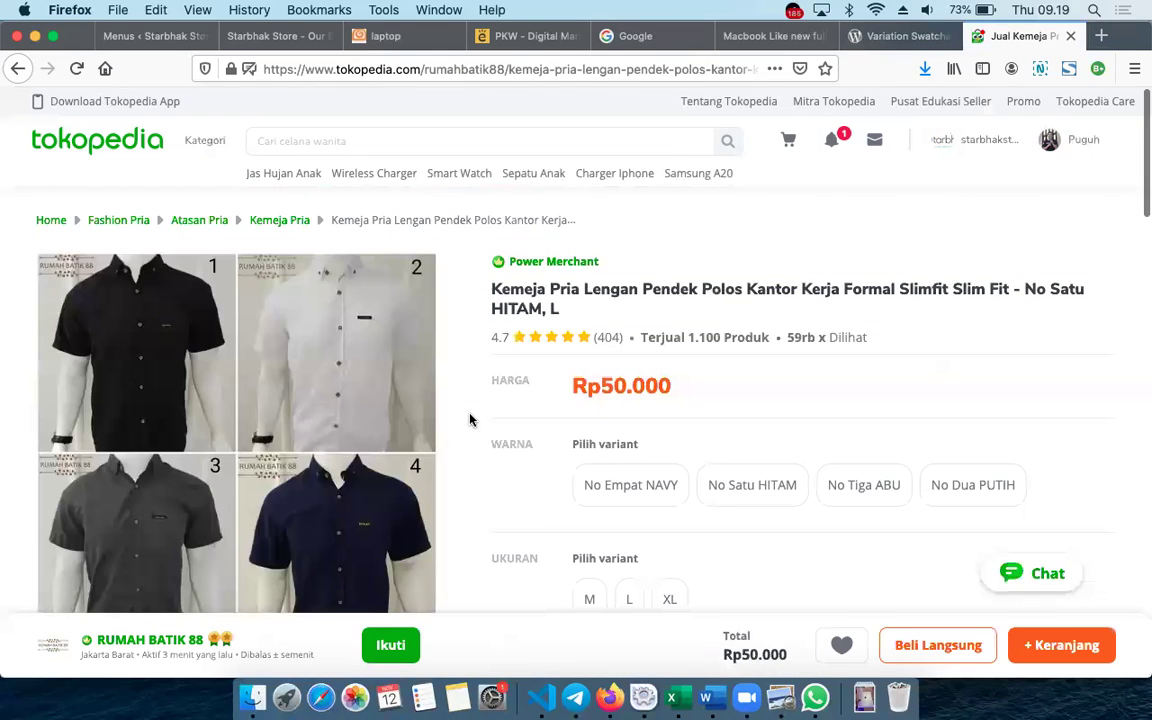
Examine the shirt's colour and size variants, quantity, product information and shipping details
scroll(470, 420, down, 2)
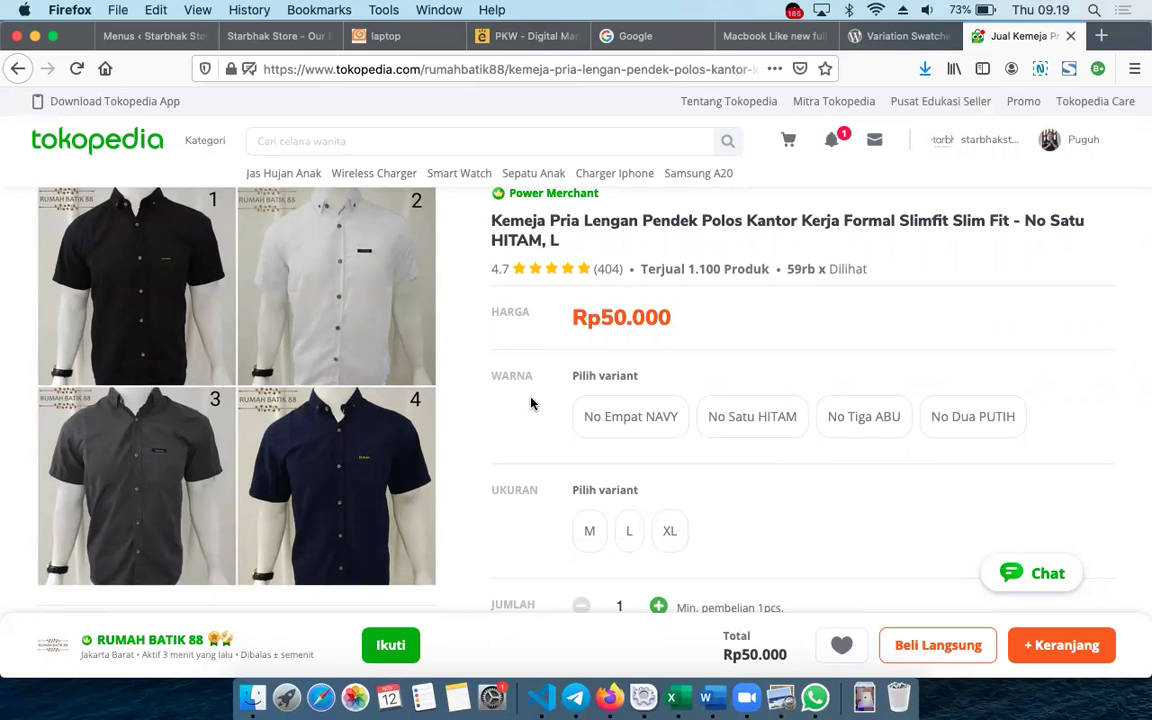
scroll(529, 518, down, 2)
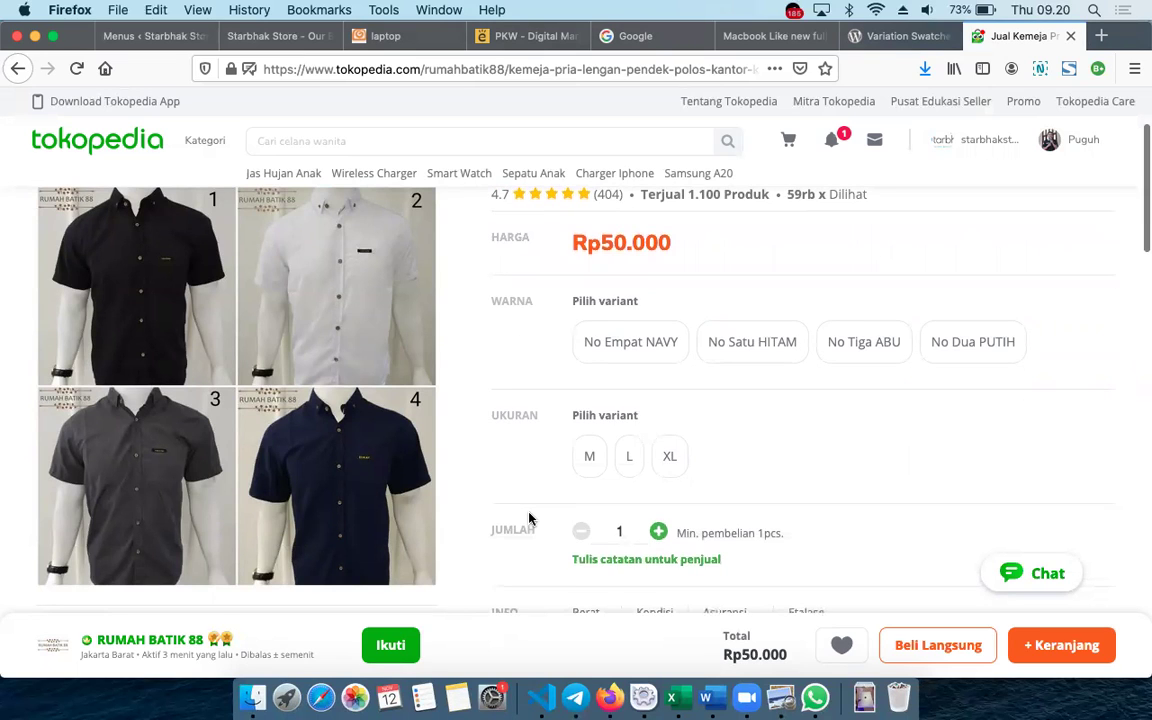
scroll(529, 518, down, 5)
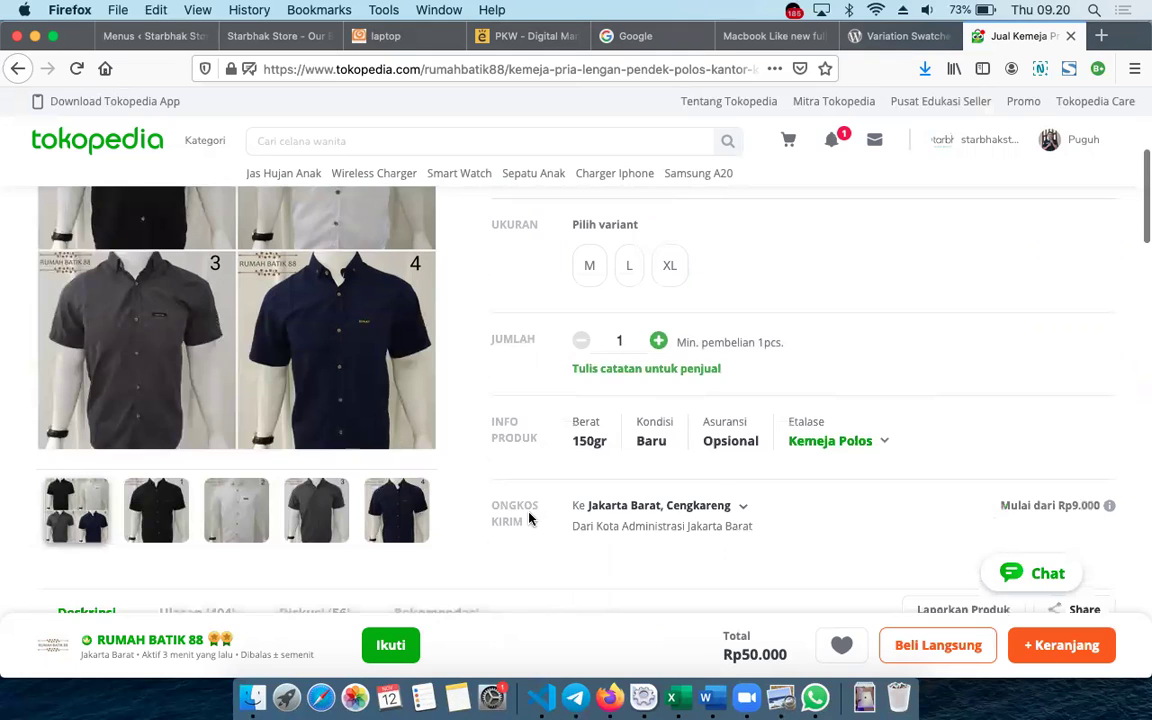
scroll(529, 518, up, 3)
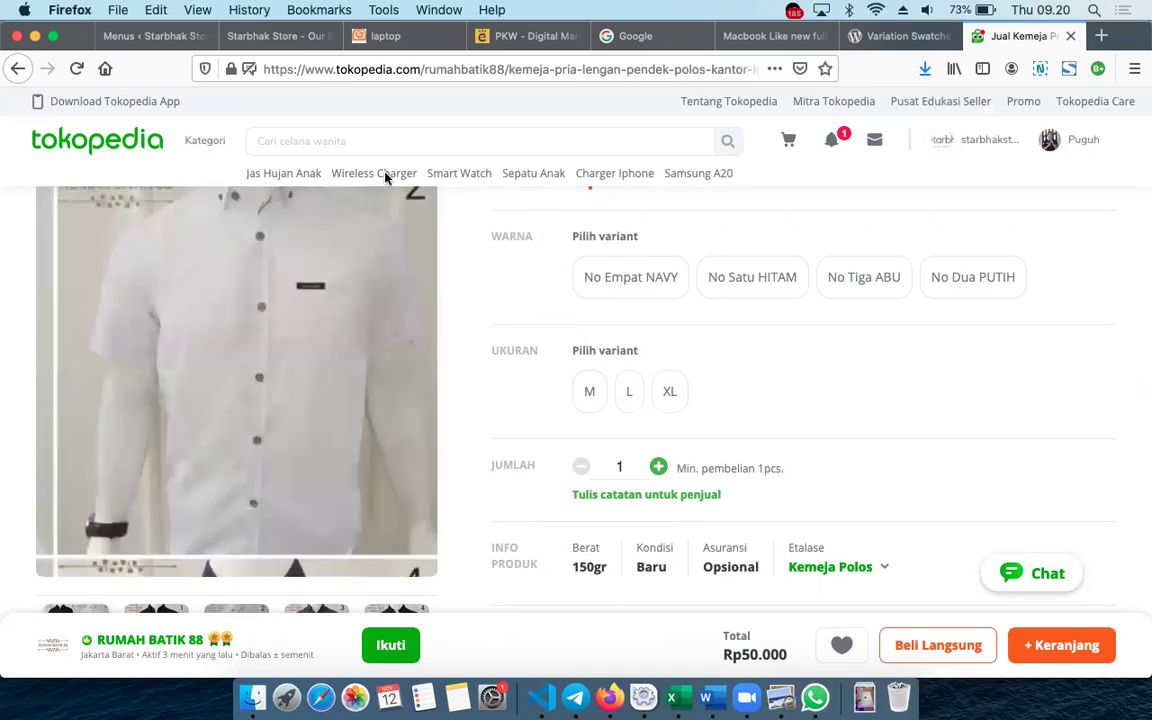
Check the My Order submenu on the Starbhak Store site and open the Macbook product page from the shop
click(272, 38)
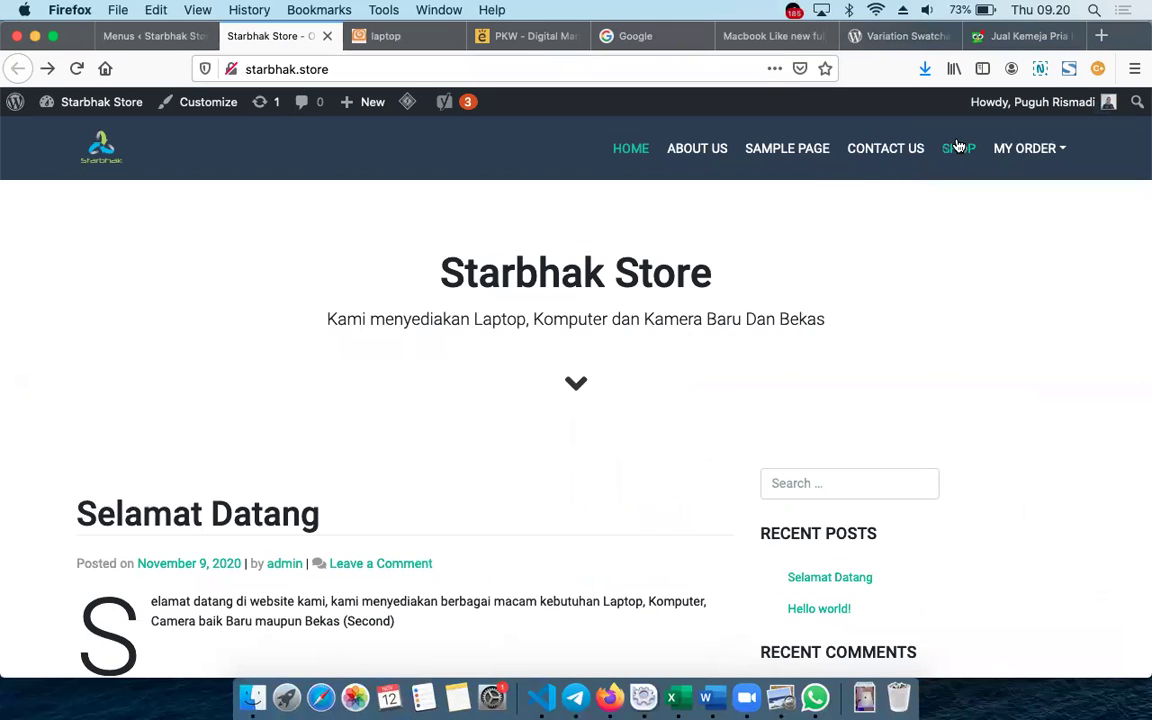
click(1020, 150)
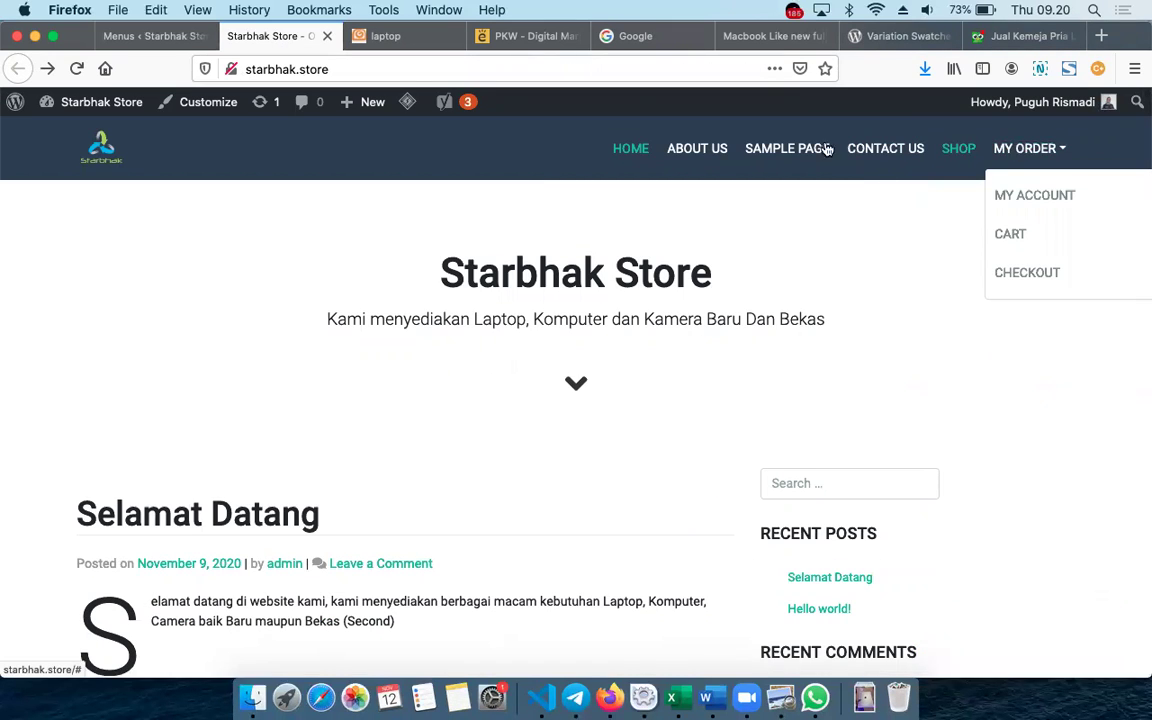
click(950, 148)
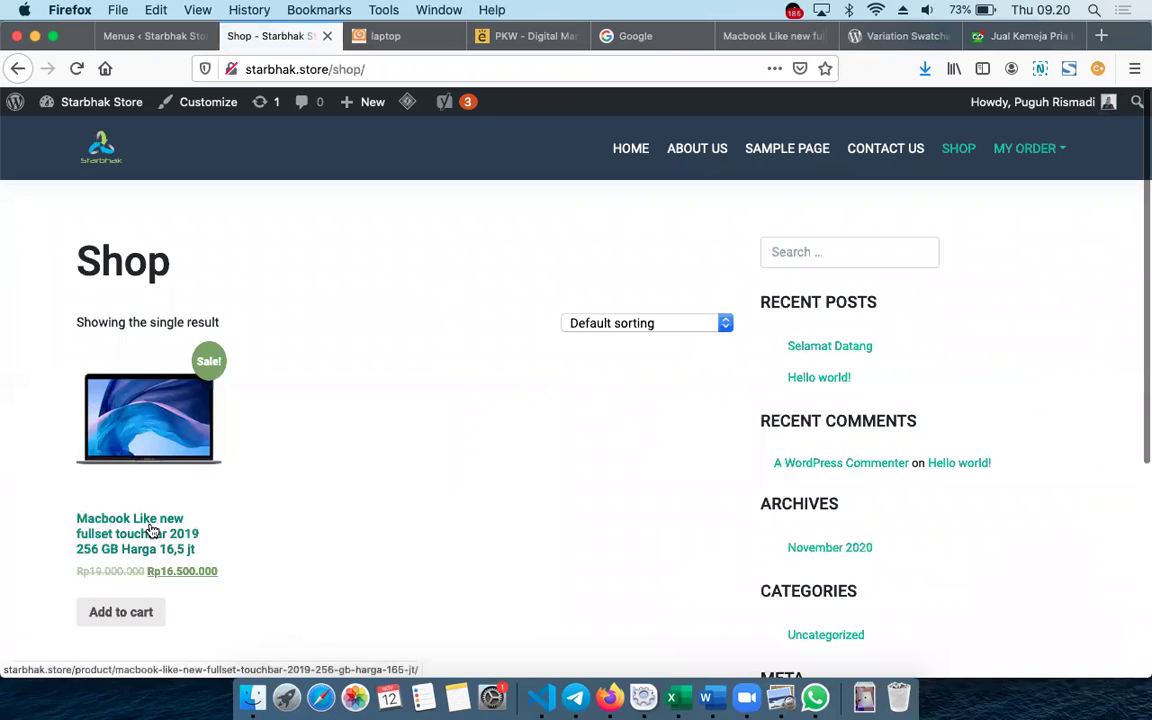
click(150, 530)
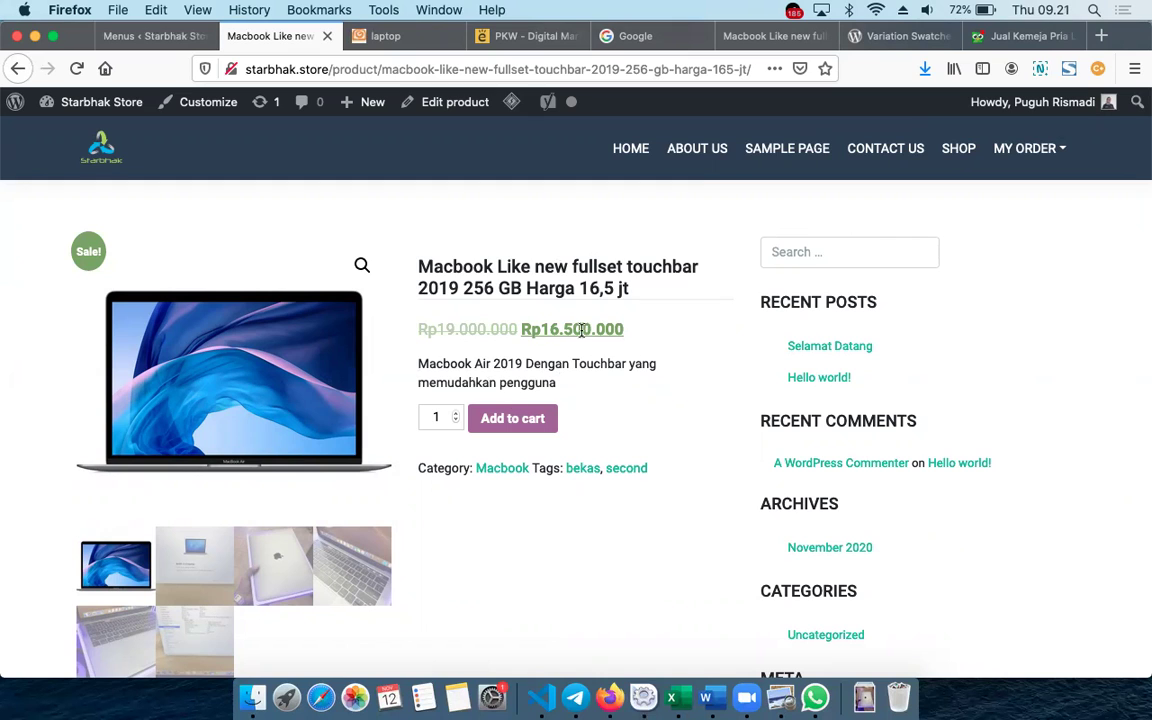
Review the Variation Swatches for WooCommerce plugin page on WordPress.org, including its description, videos and ratings
click(995, 40)
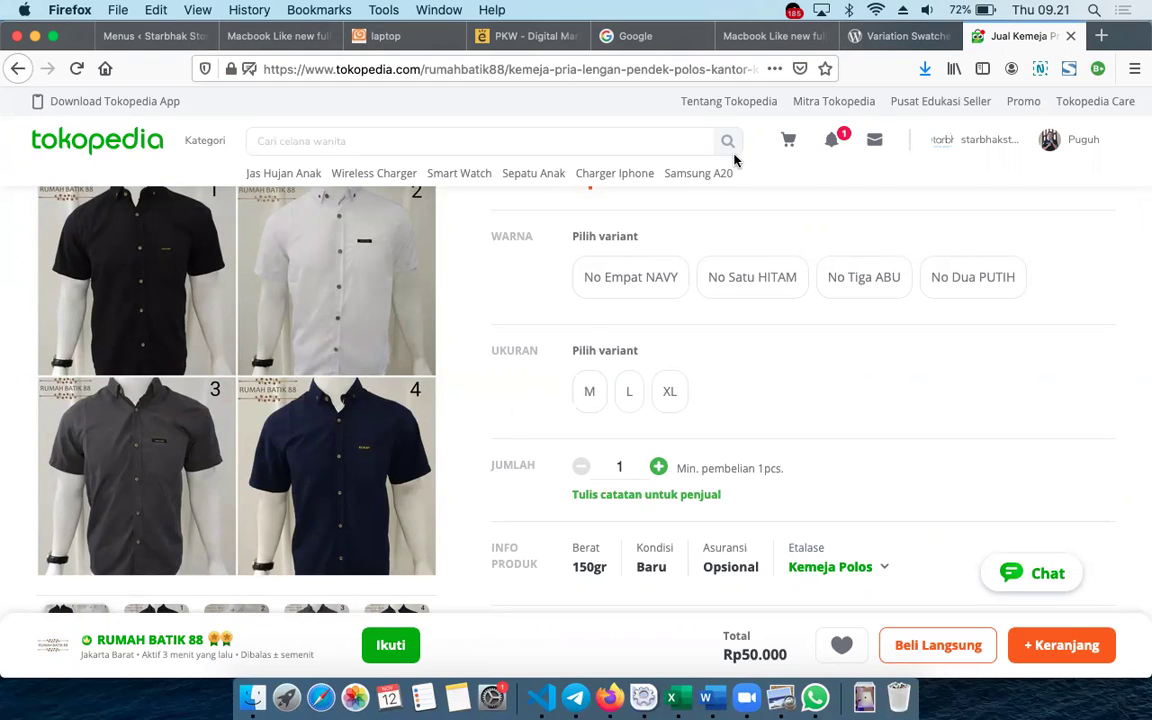
click(901, 39)
scroll(545, 391, down, 3)
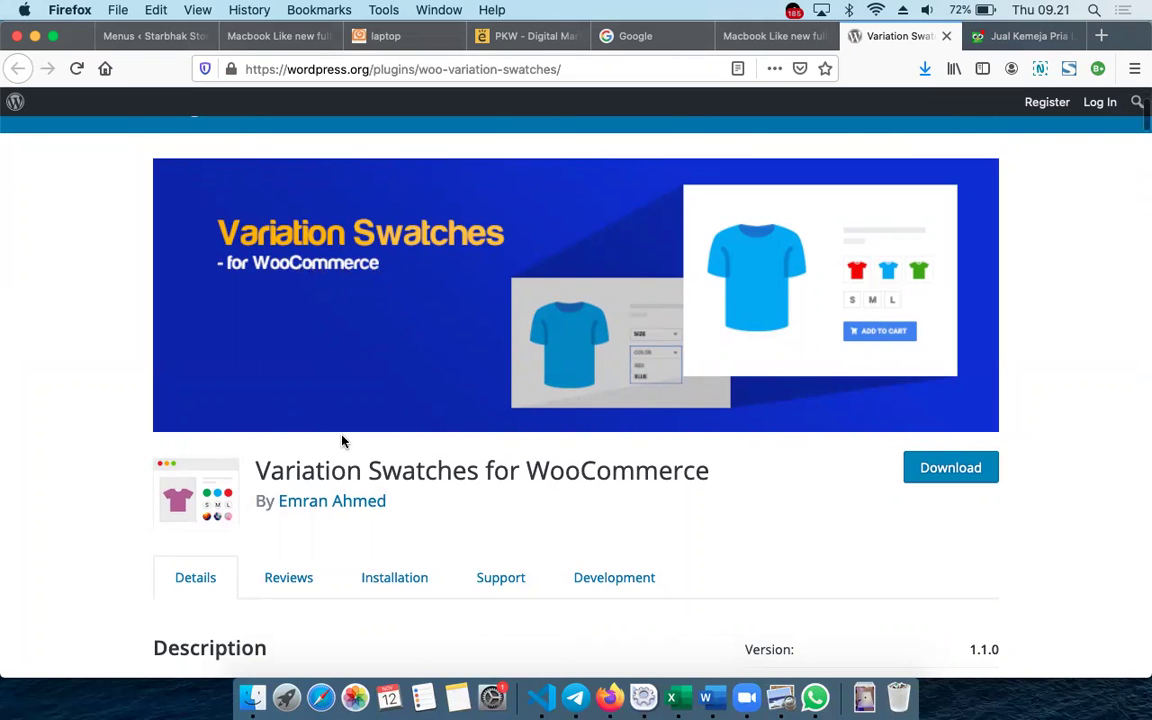
scroll(342, 441, down, 3)
scroll(342, 441, down, 3)
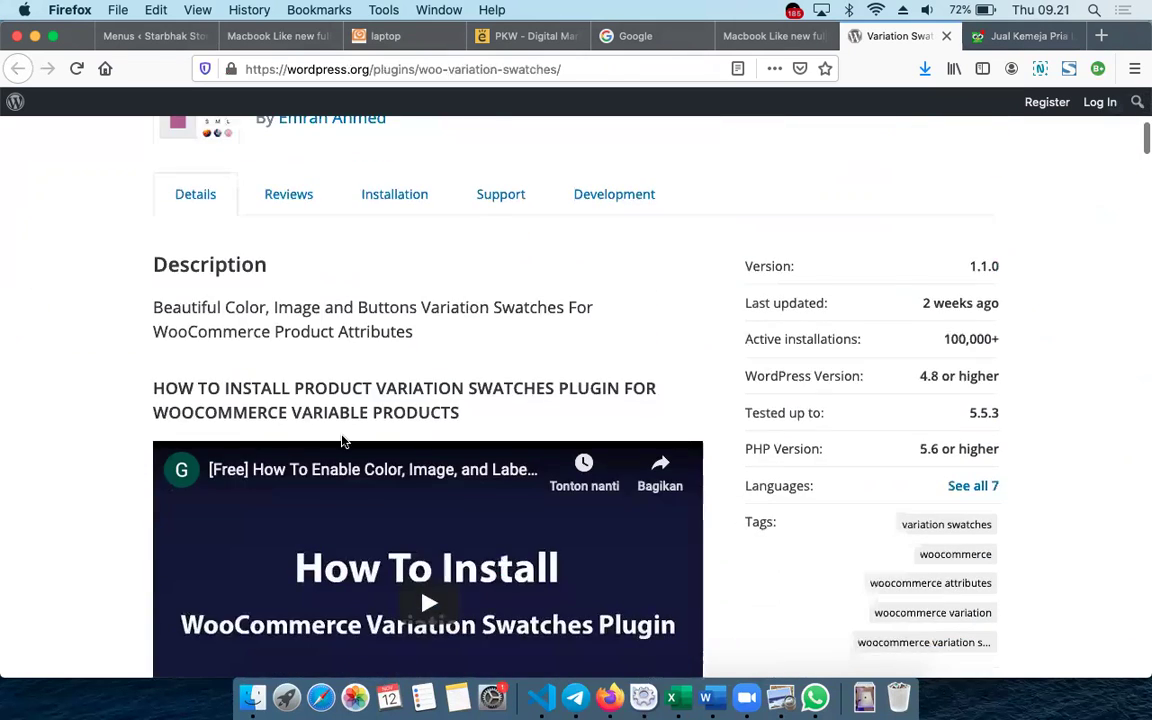
scroll(342, 441, up, 5)
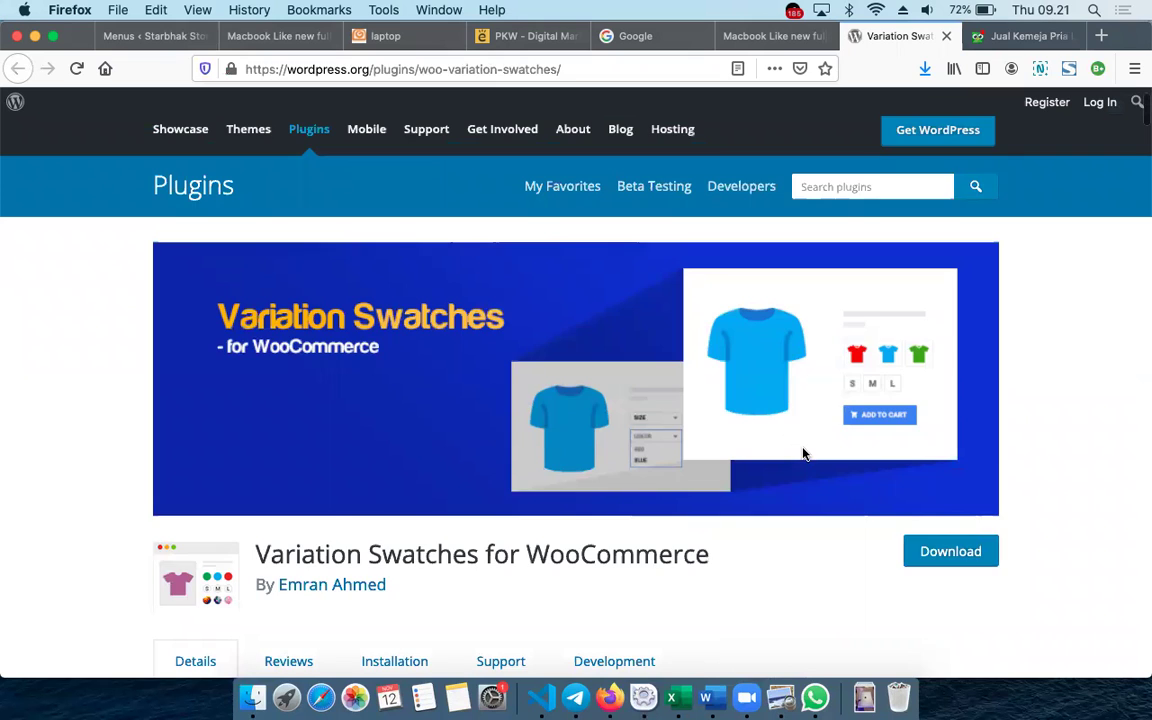
scroll(805, 453, down, 10)
scroll(805, 455, down, 4)
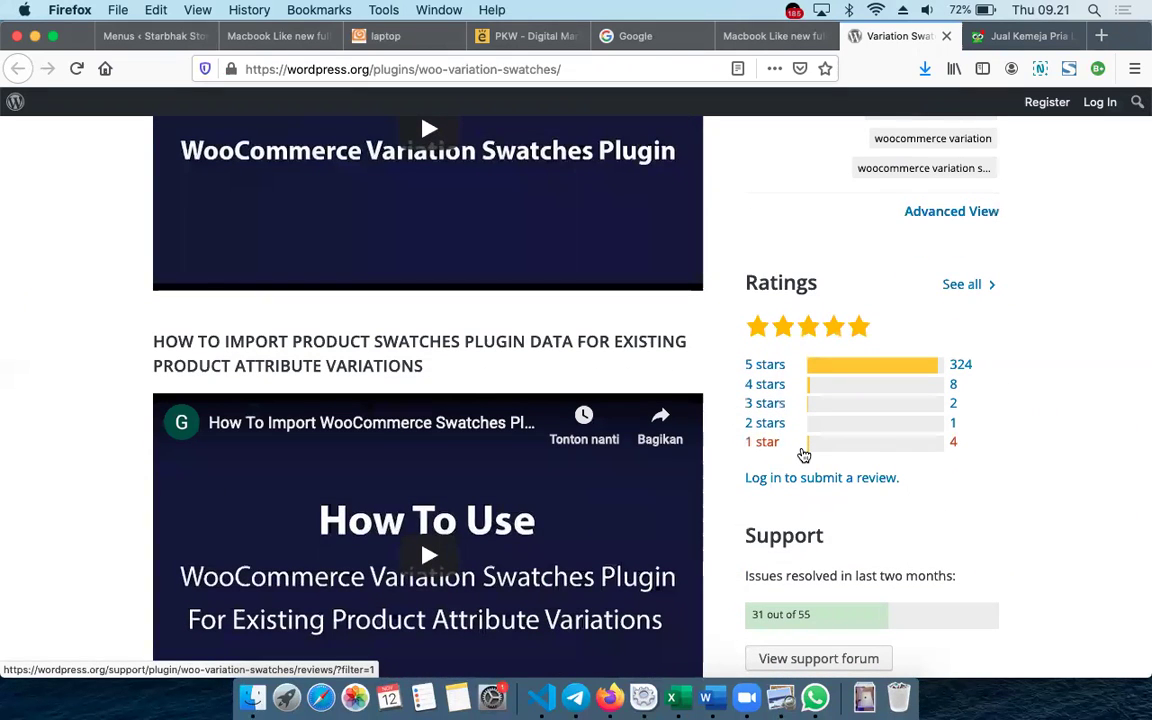
scroll(457, 396, up, 1)
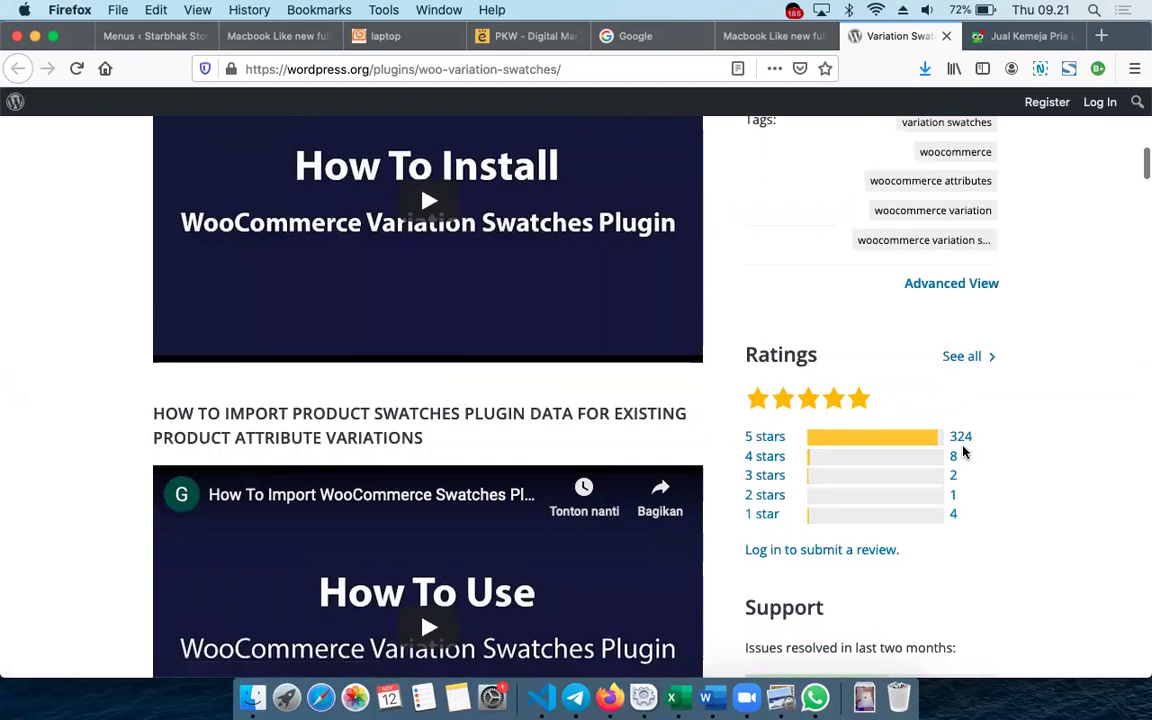
scroll(795, 437, up, 15)
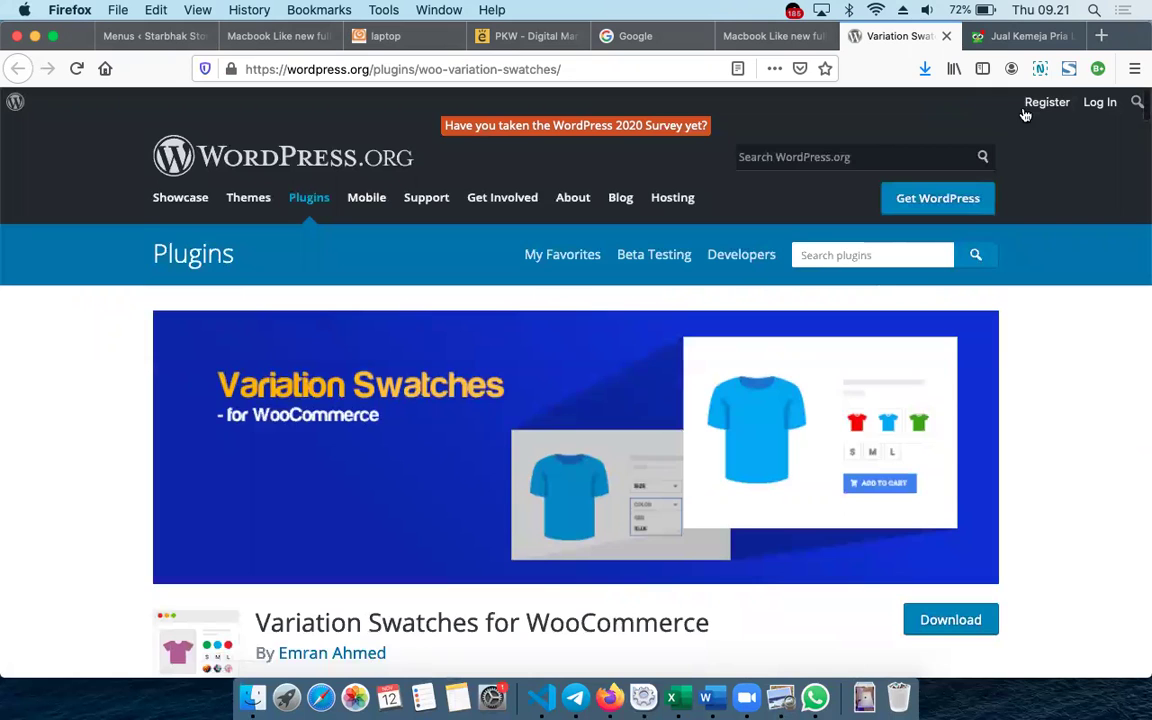
Search the web in a new browser tab for "varian swatch woocommerce"
click(1101, 36)
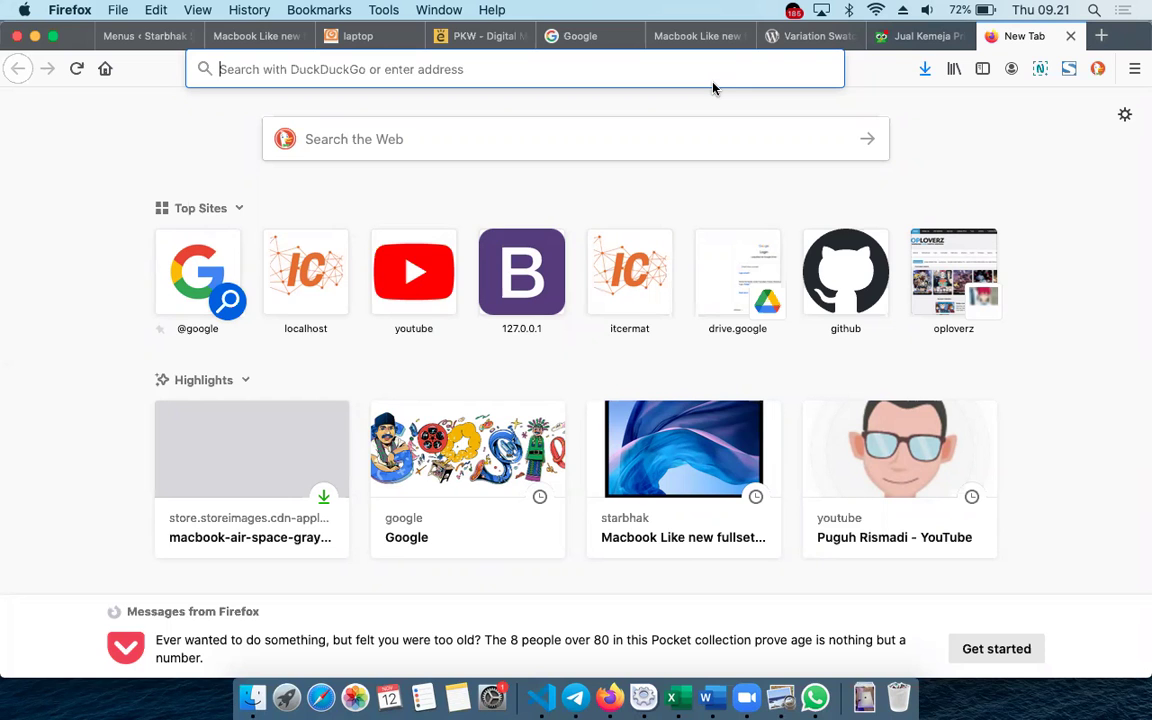
text(varian )
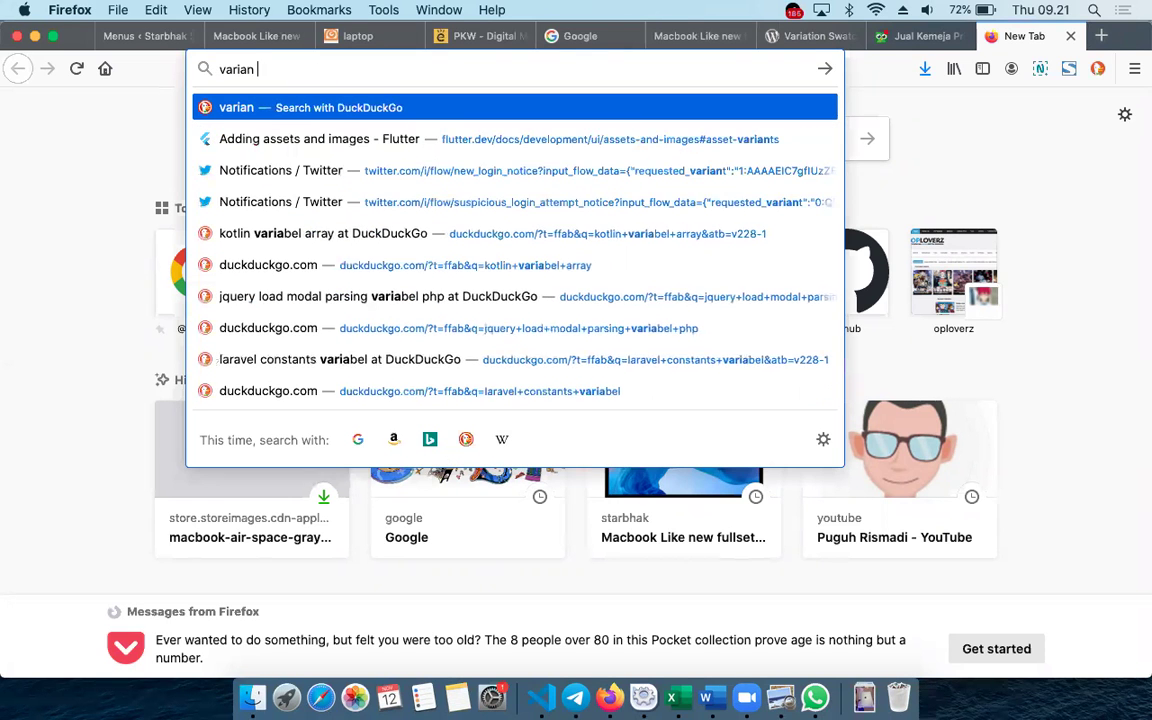
text(swatc)
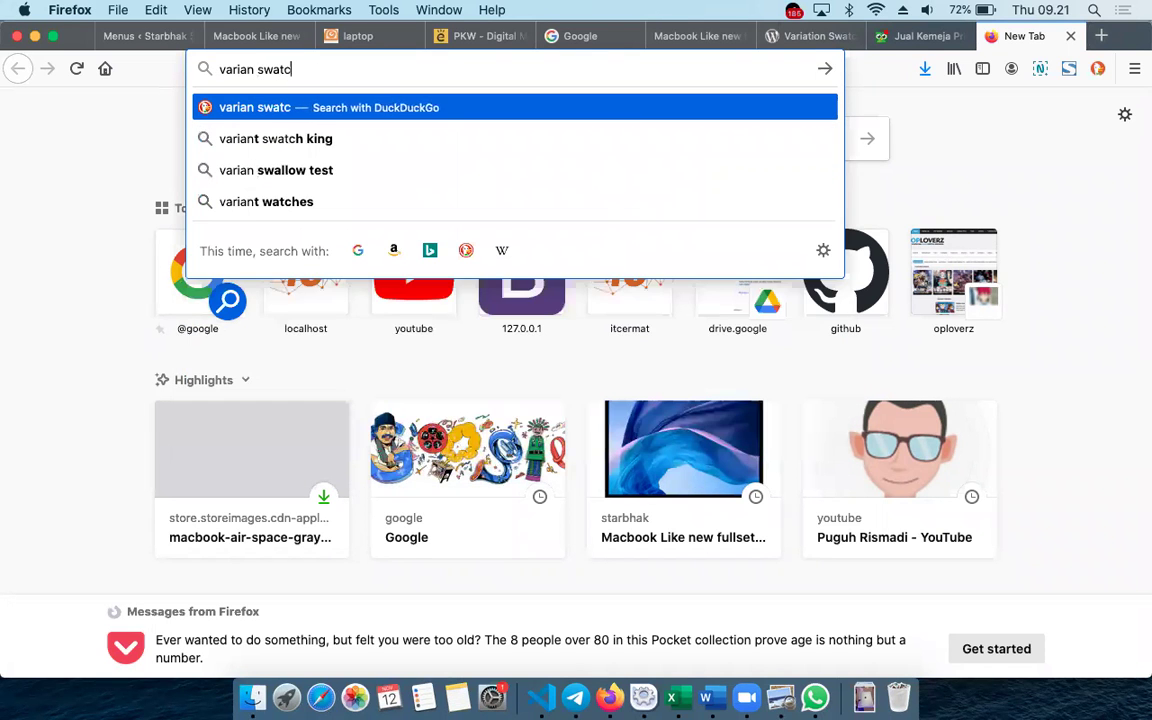
text(h)
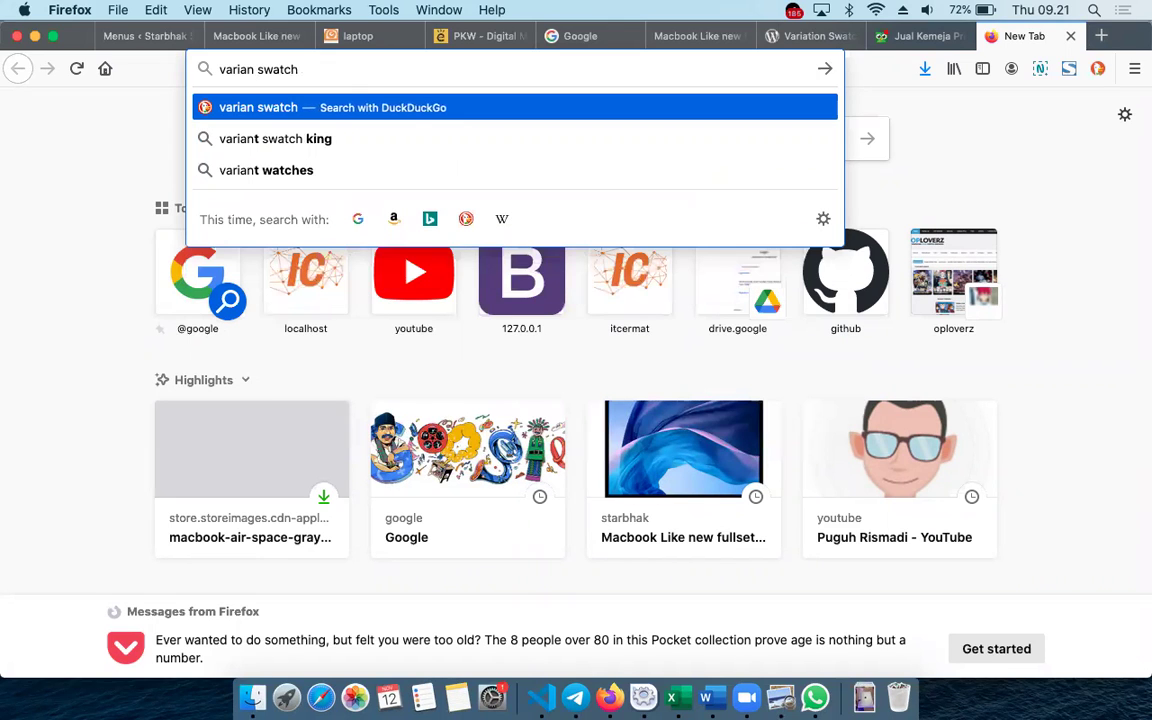
text( woocommerce)
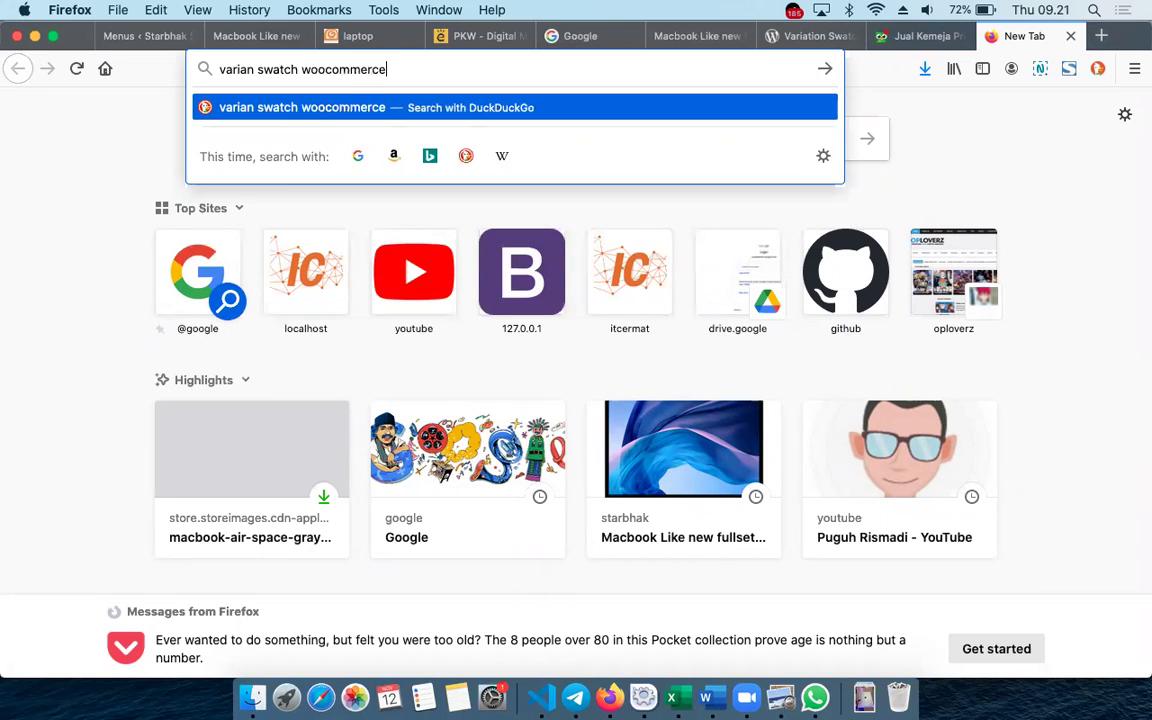
key(Return)
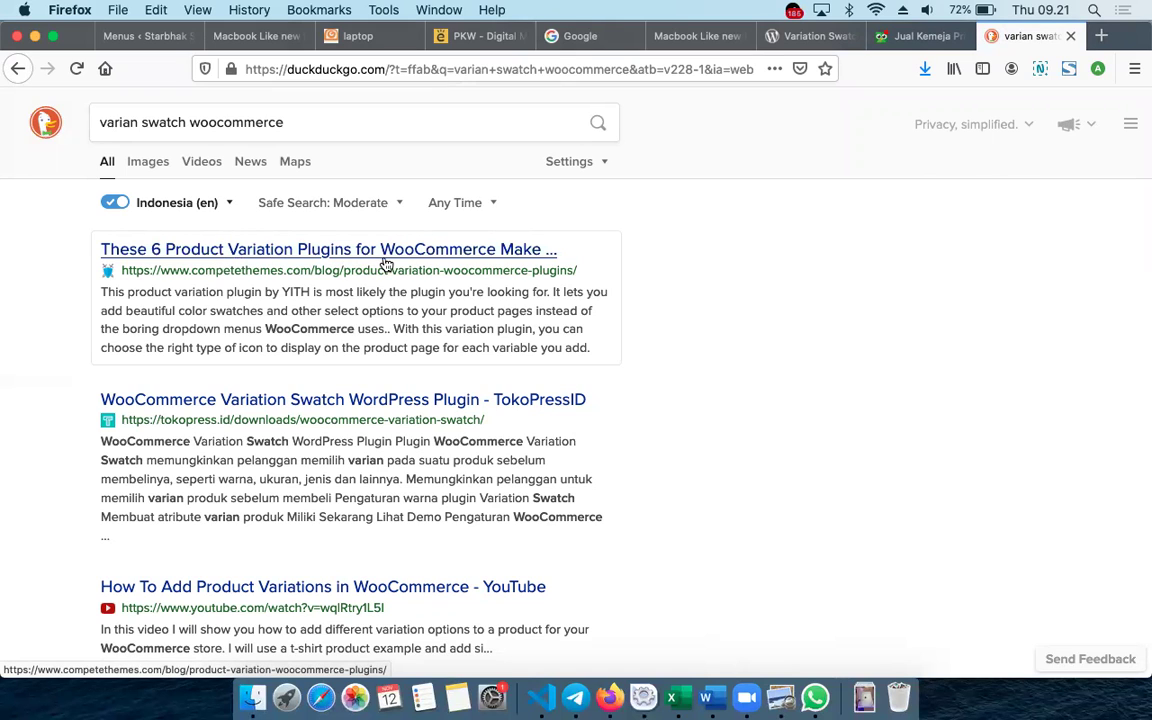
Open the article on six product variation plugins for WooCommerce and skim its introduction and first plugin entry
click(470, 249)
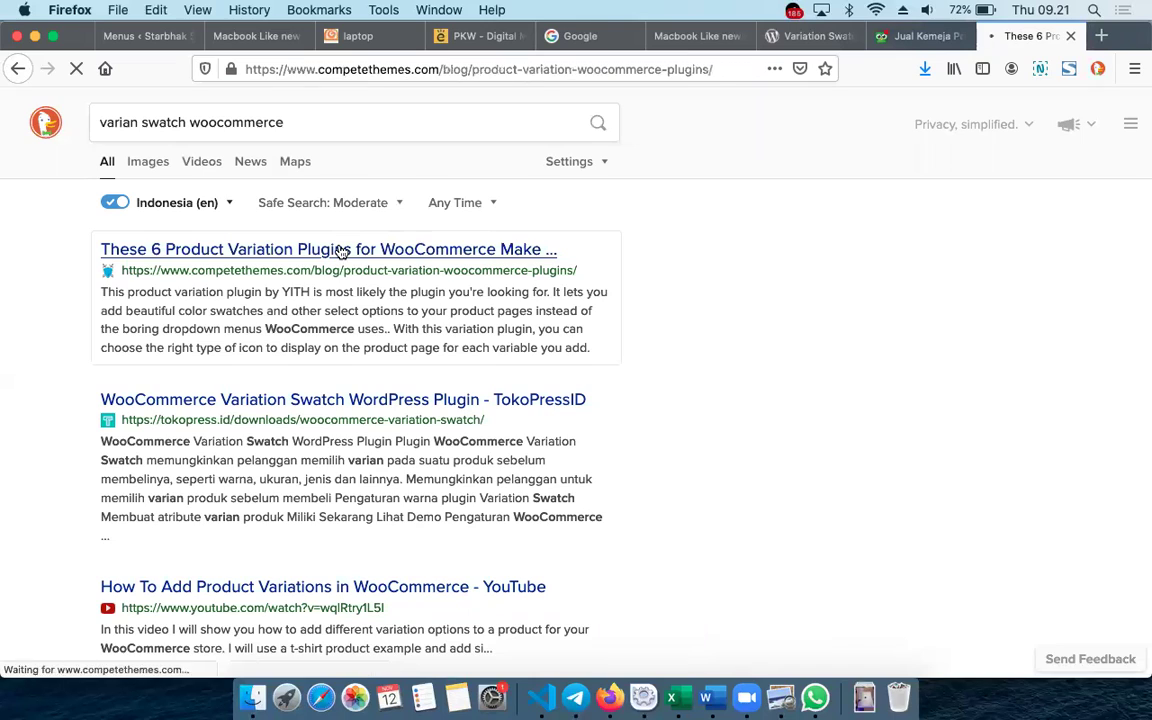
scroll(563, 543, down, 10)
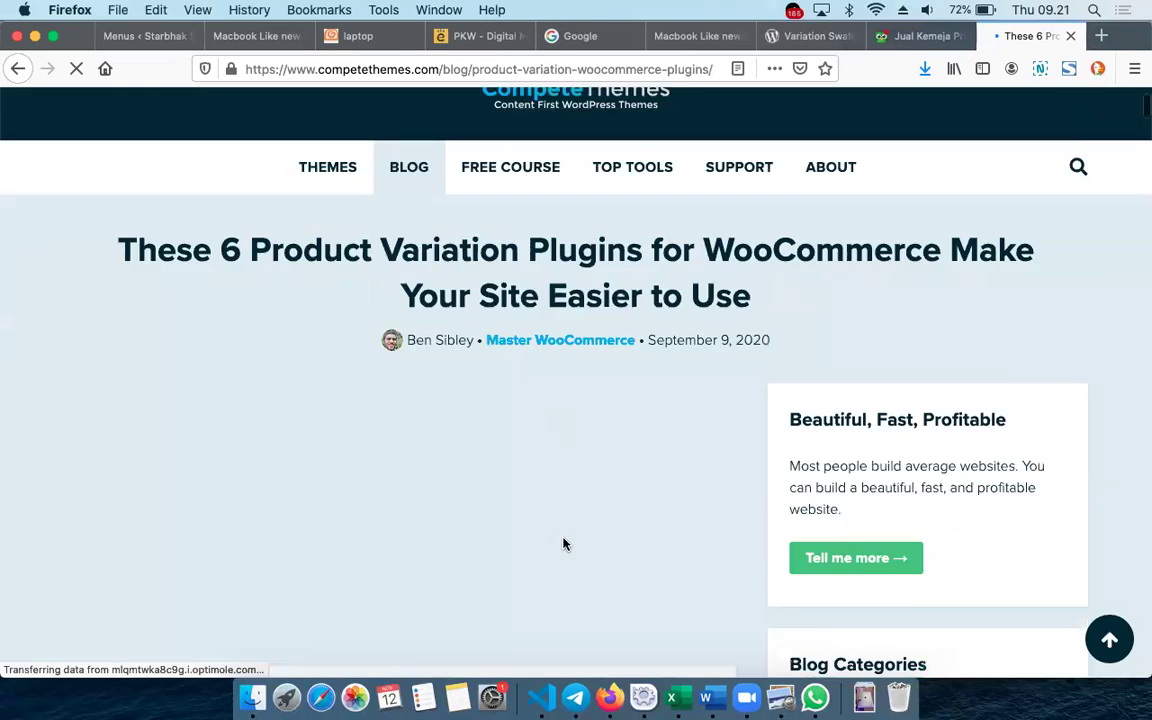
scroll(563, 543, down, 8)
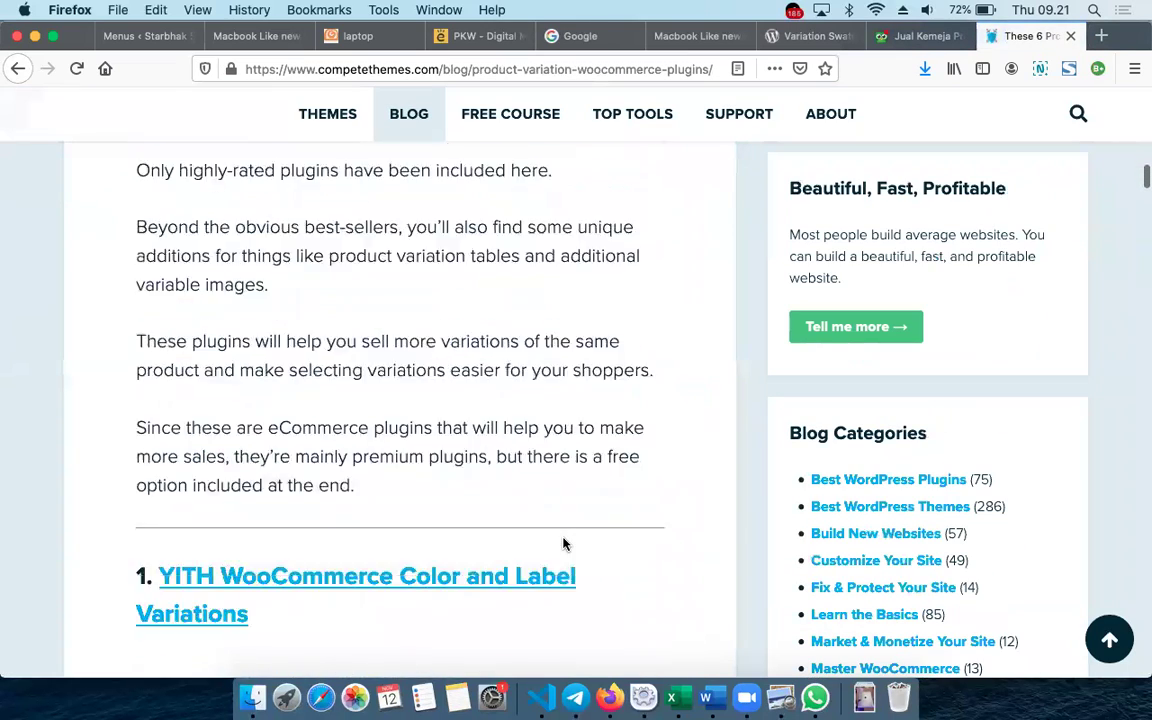
scroll(563, 543, up, 5)
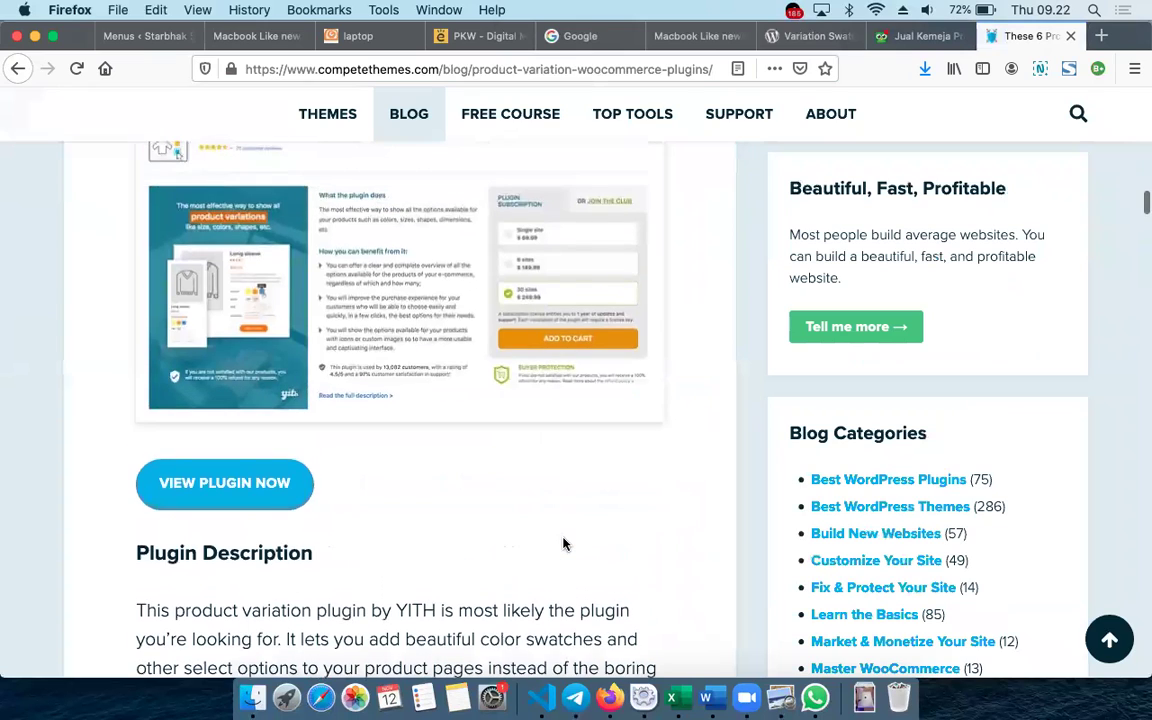
scroll(566, 545, down, 12)
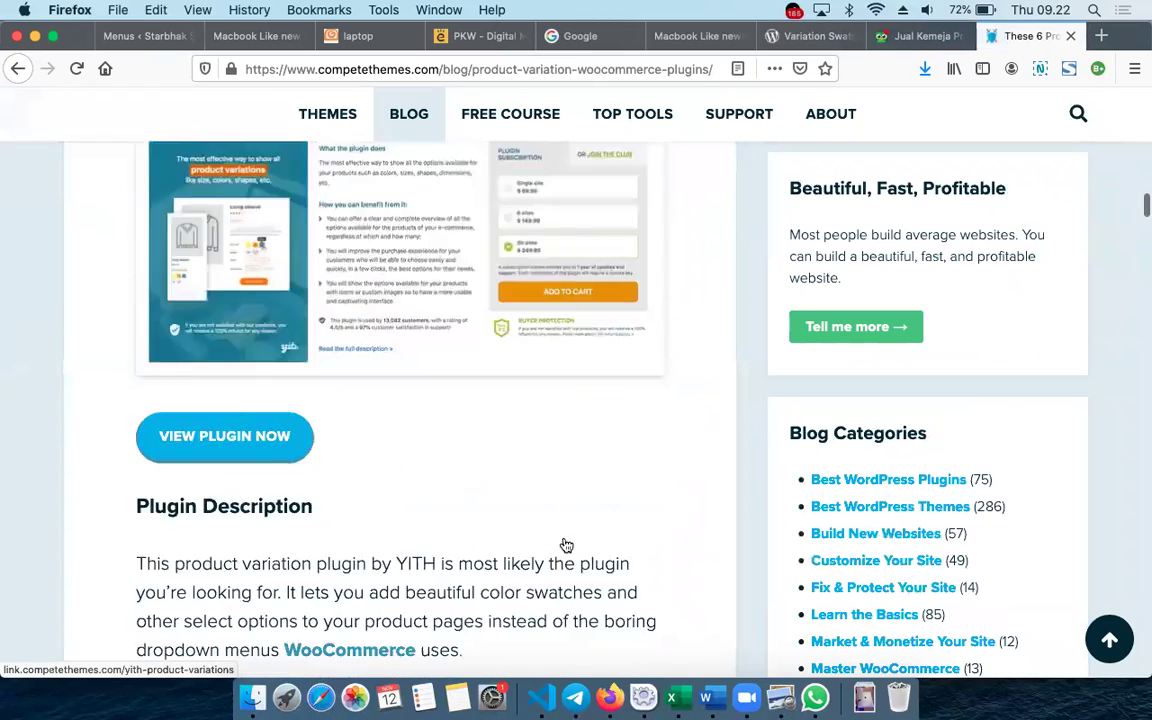
scroll(563, 539, up, 10)
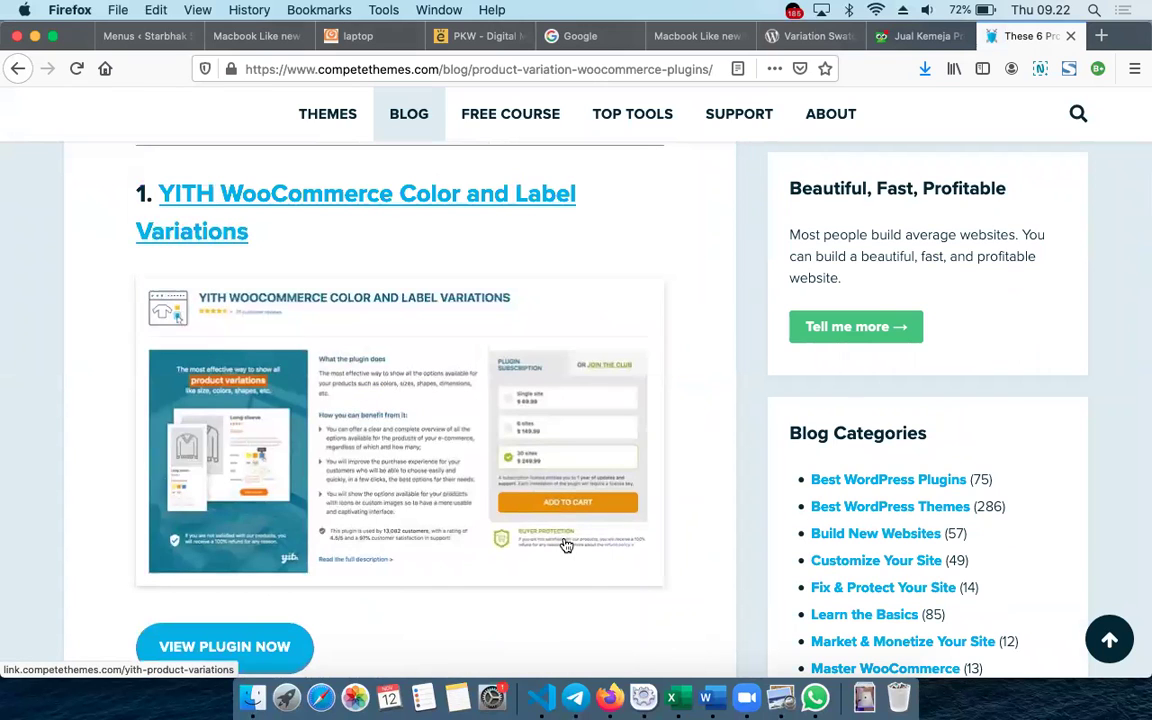
Open the article's YITH WooCommerce Color and Label Variations link in a new tab and switch to that page
right_click(360, 200)
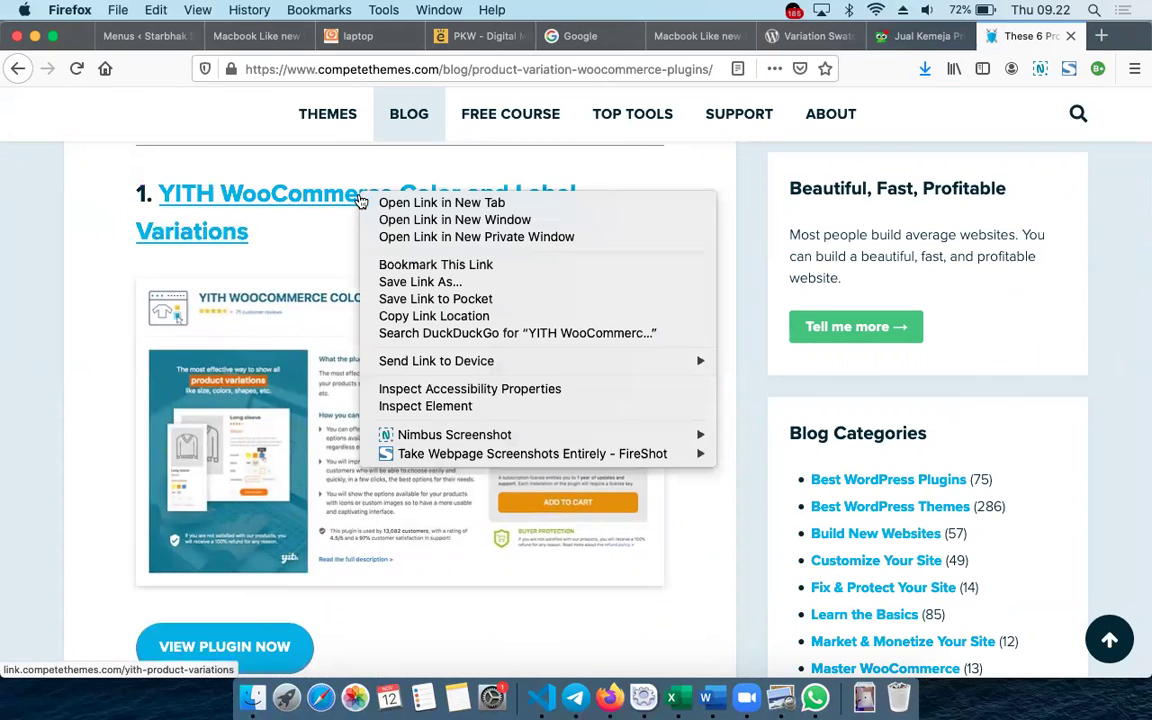
click(381, 204)
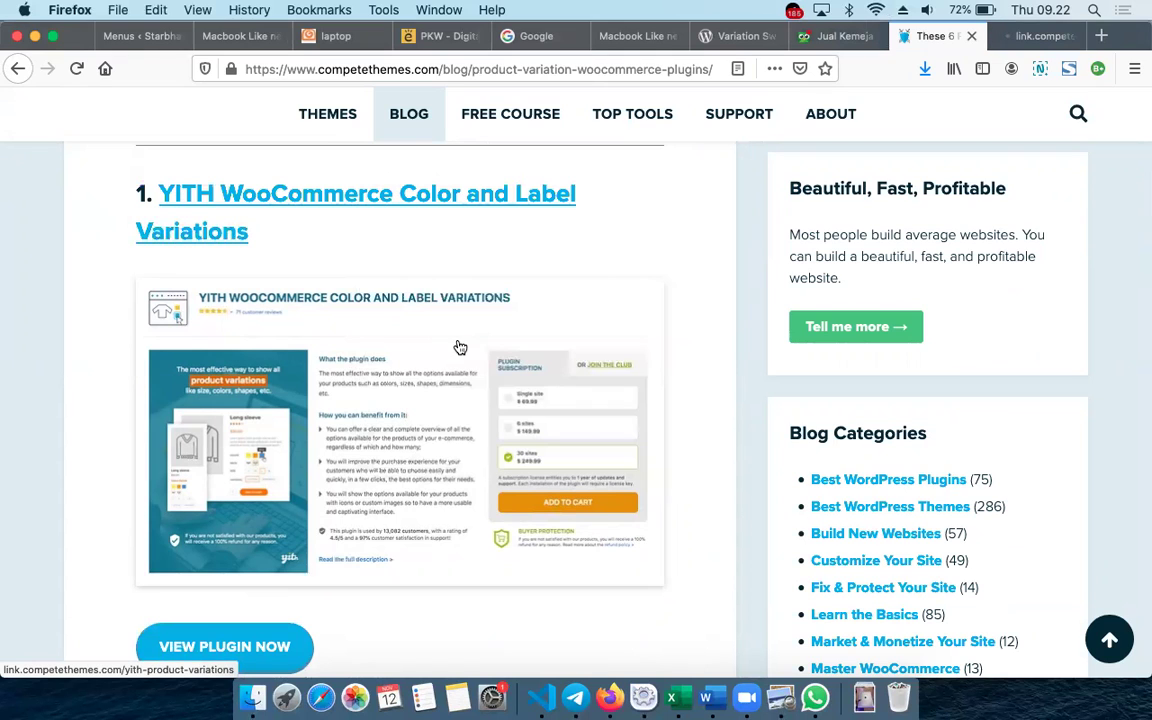
scroll(460, 347, down, 15)
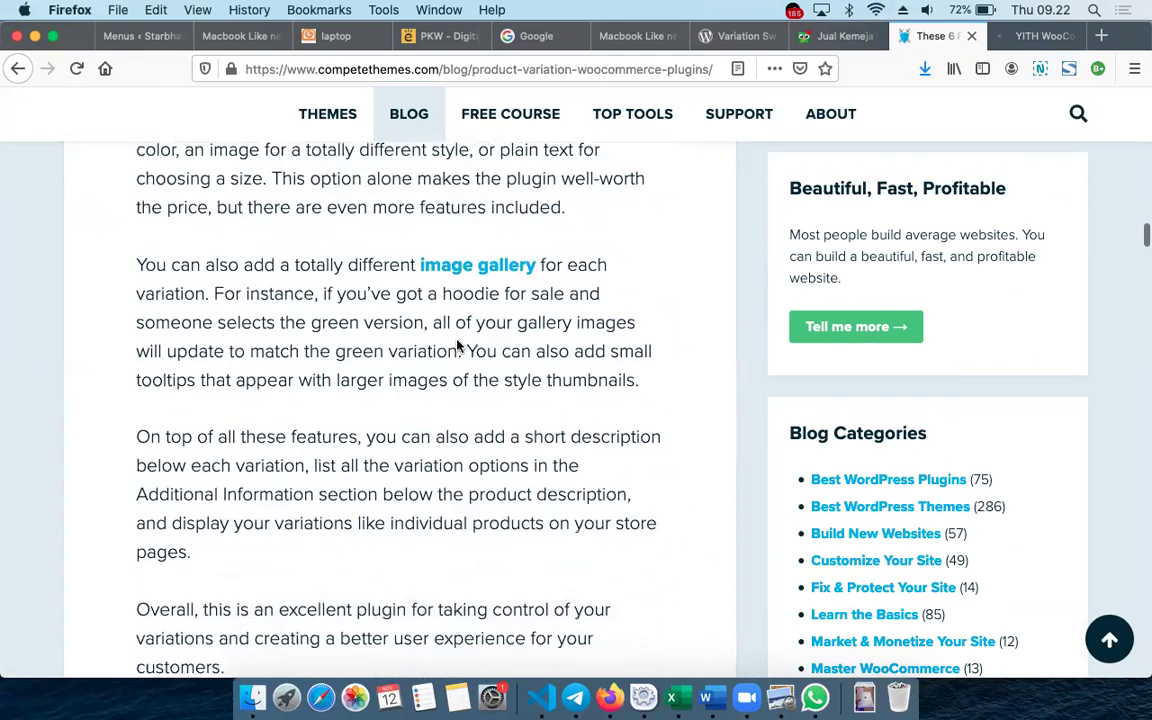
scroll(457, 340, down, 3)
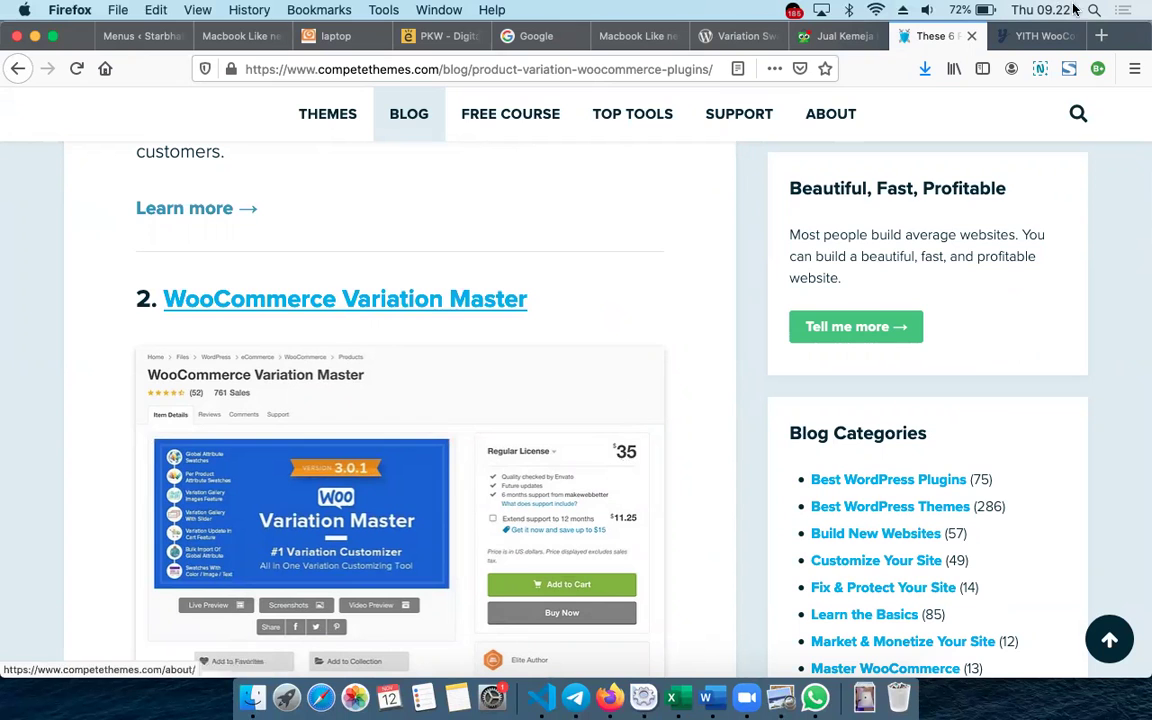
click(1018, 40)
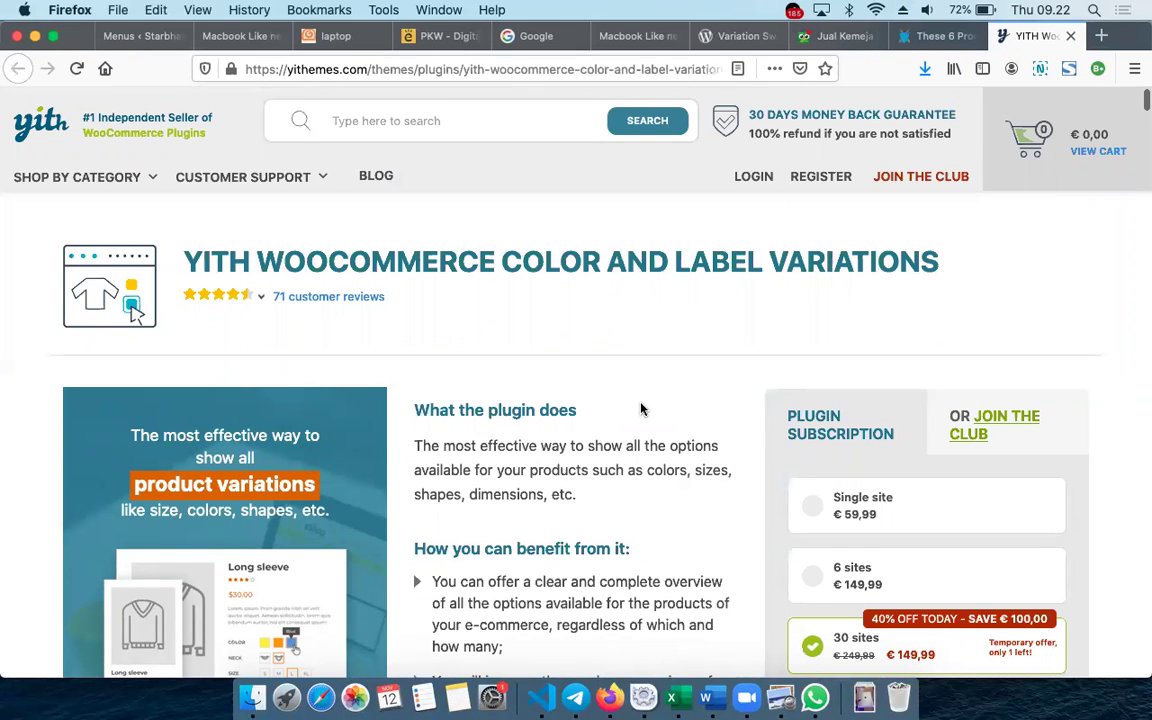
Look through the YITH plugin's summary, main overview and requirements
scroll(642, 409, down, 5)
scroll(642, 409, down, 15)
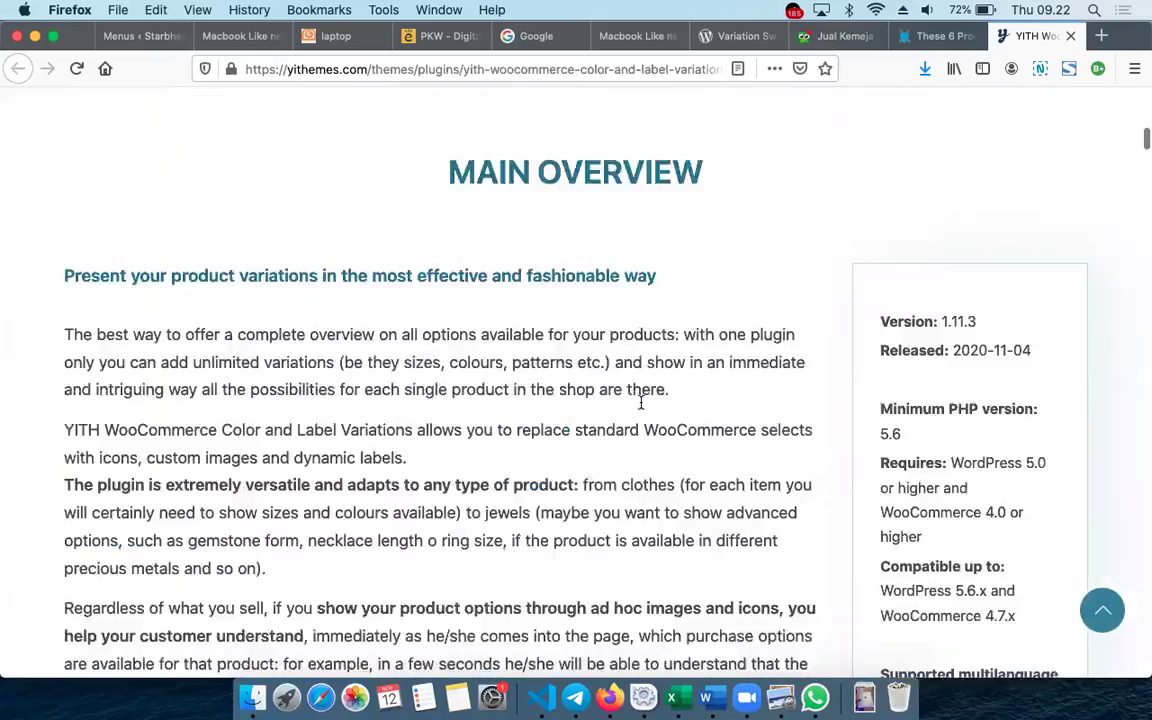
scroll(642, 409, up, 10)
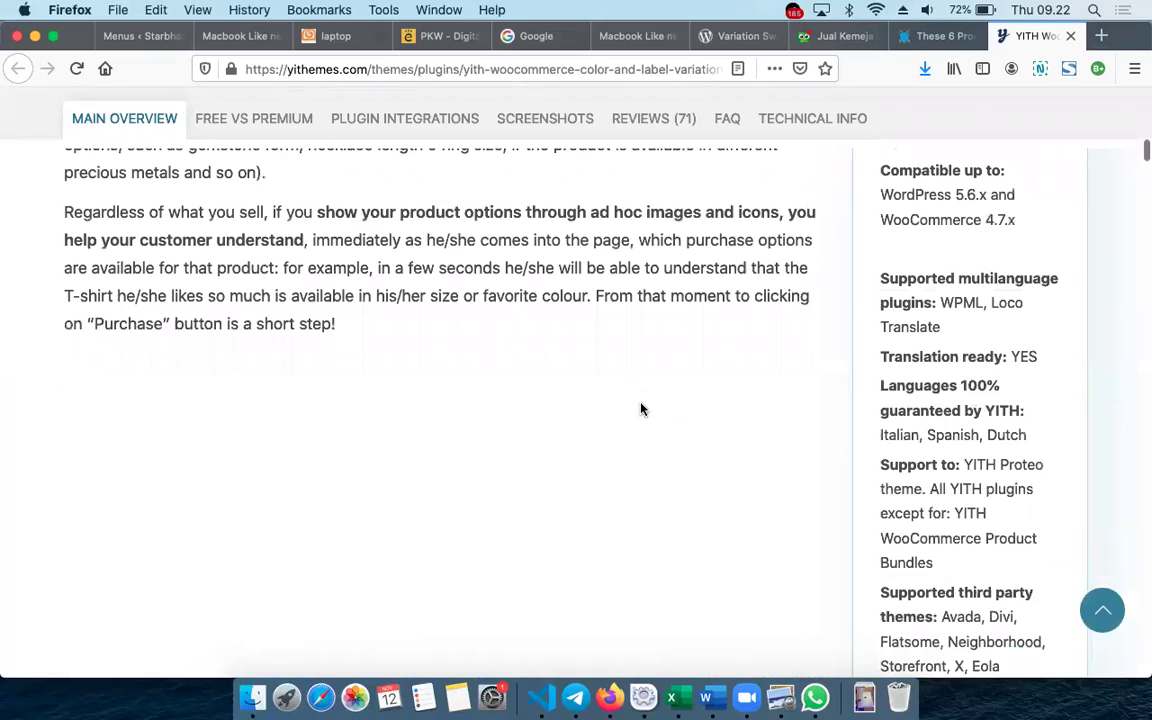
scroll(642, 409, up, 8)
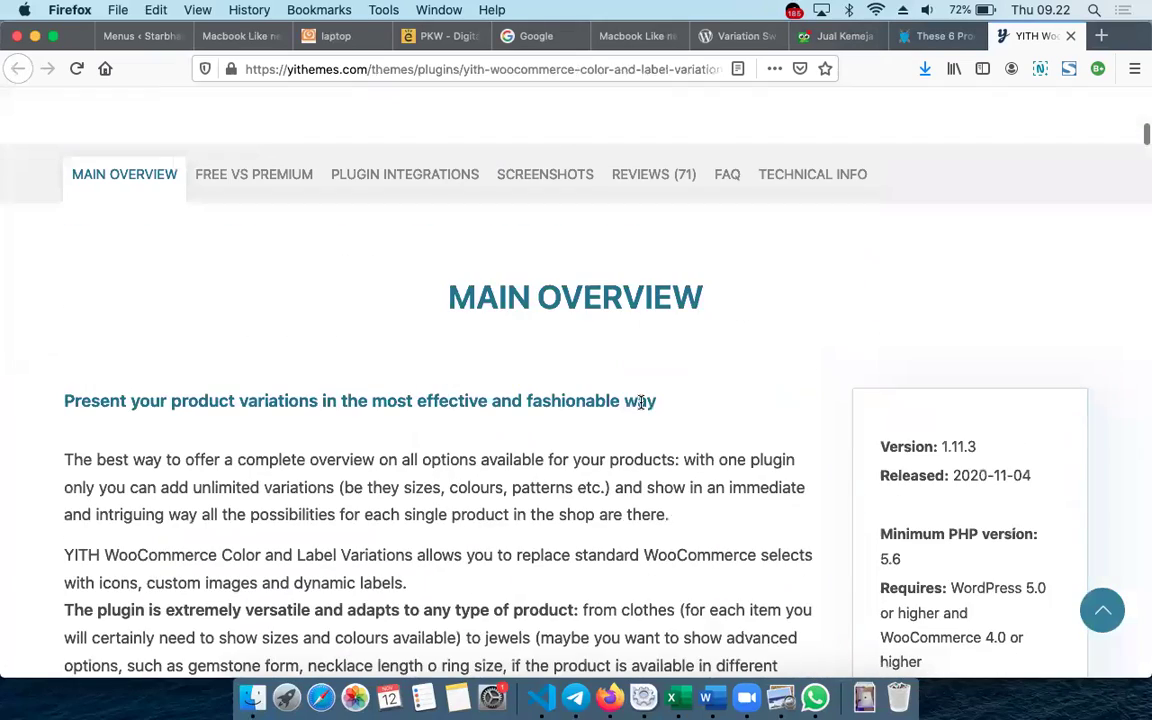
scroll(642, 402, up, 7)
scroll(640, 409, down, 3)
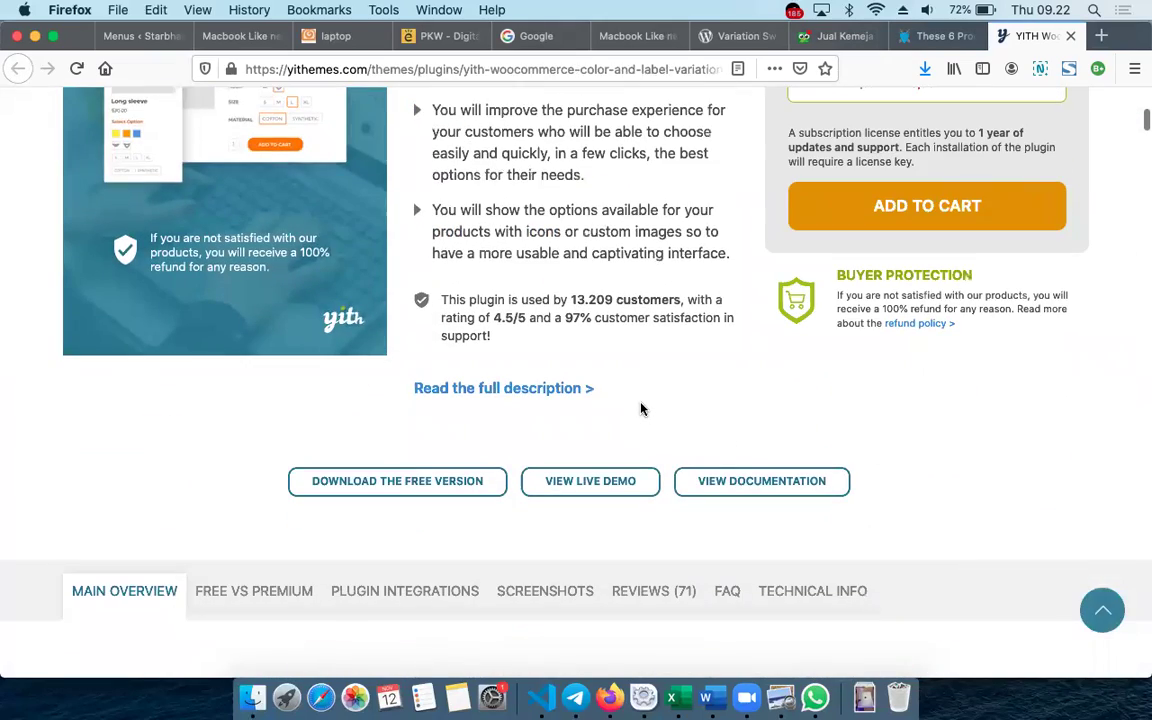
scroll(642, 409, down, 3)
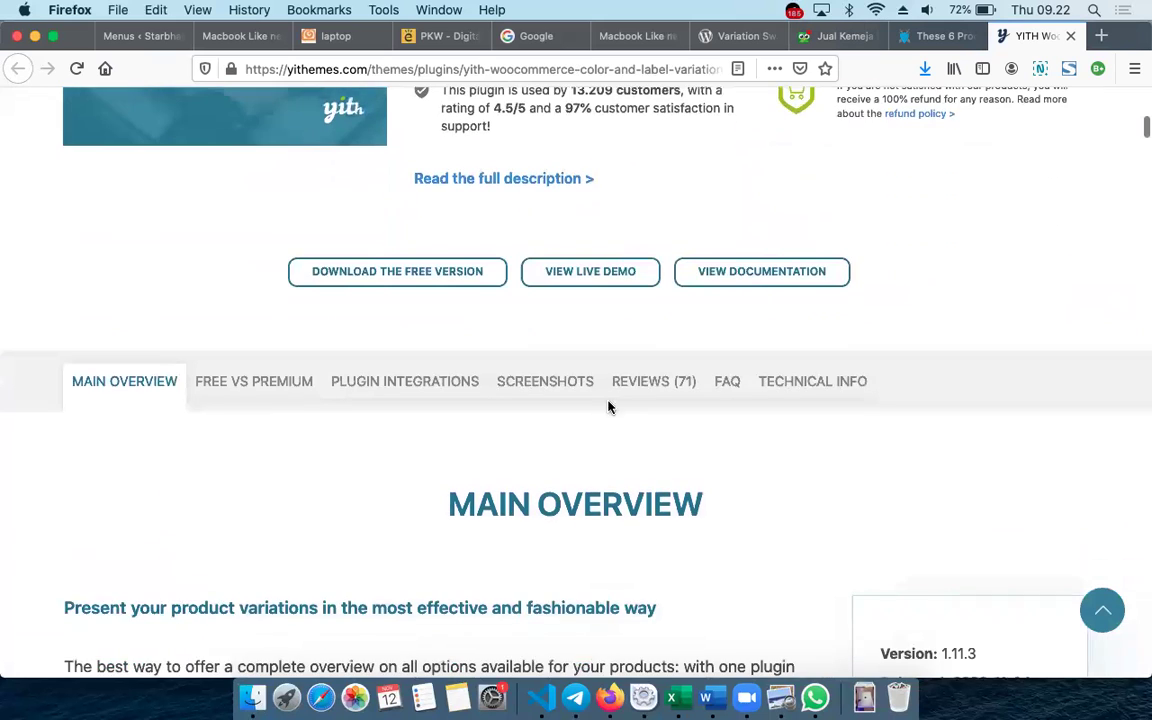
Check the YITH plugin's Free vs Premium section and examine the illustrated variation features in its main overview
click(266, 378)
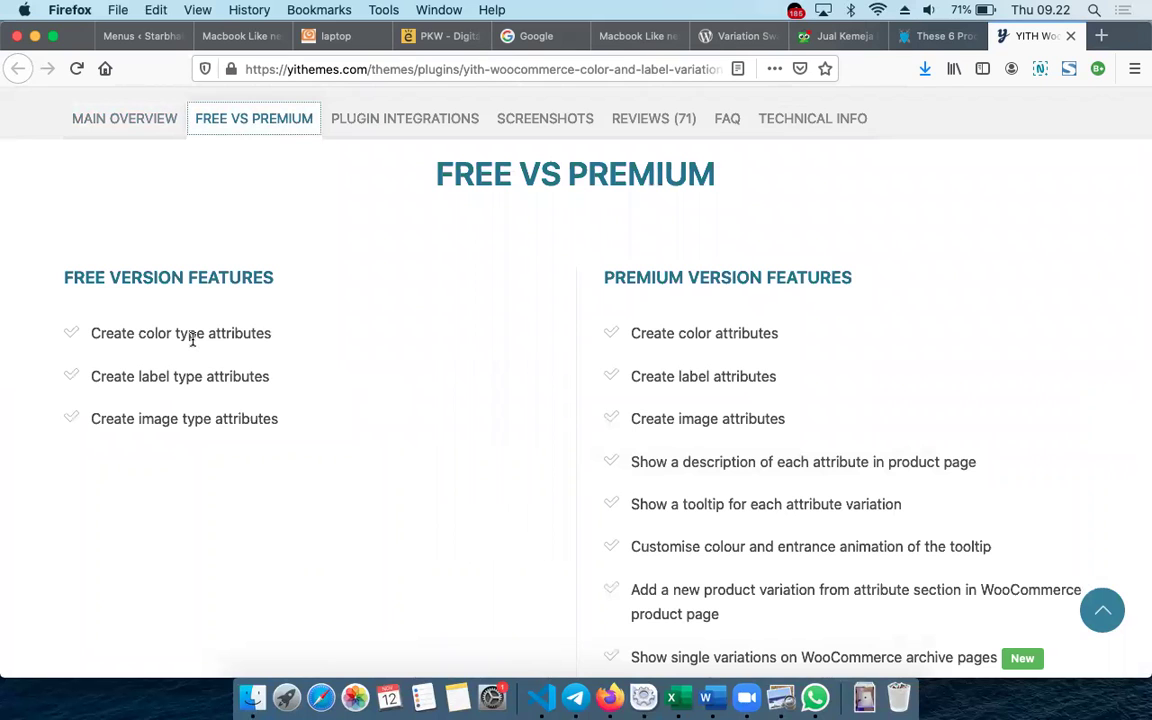
scroll(238, 304, up, 15)
scroll(238, 304, up, 5)
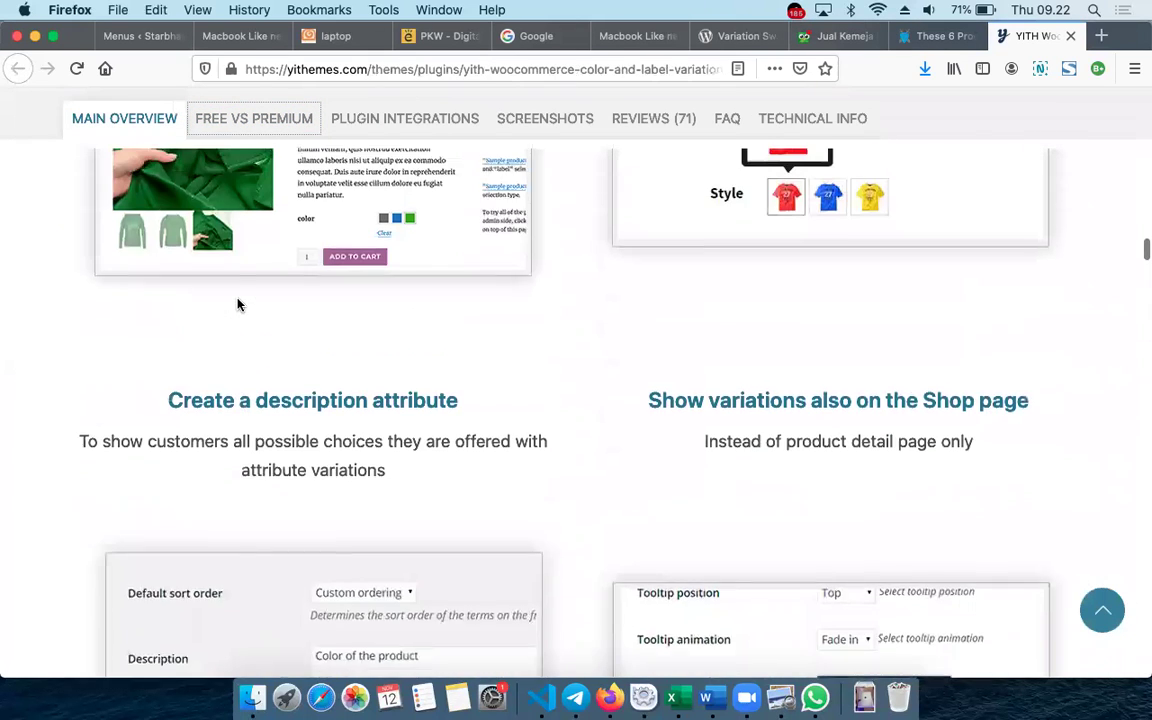
scroll(238, 304, down, 2)
scroll(238, 304, down, 4)
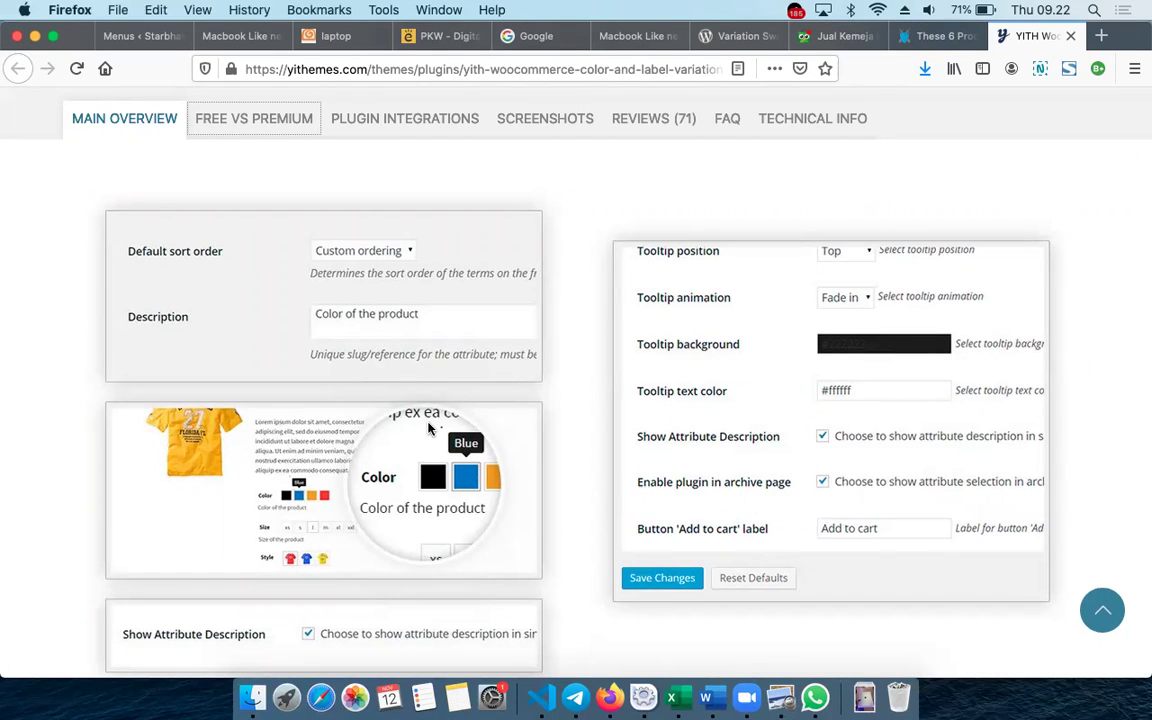
scroll(428, 428, down, 8)
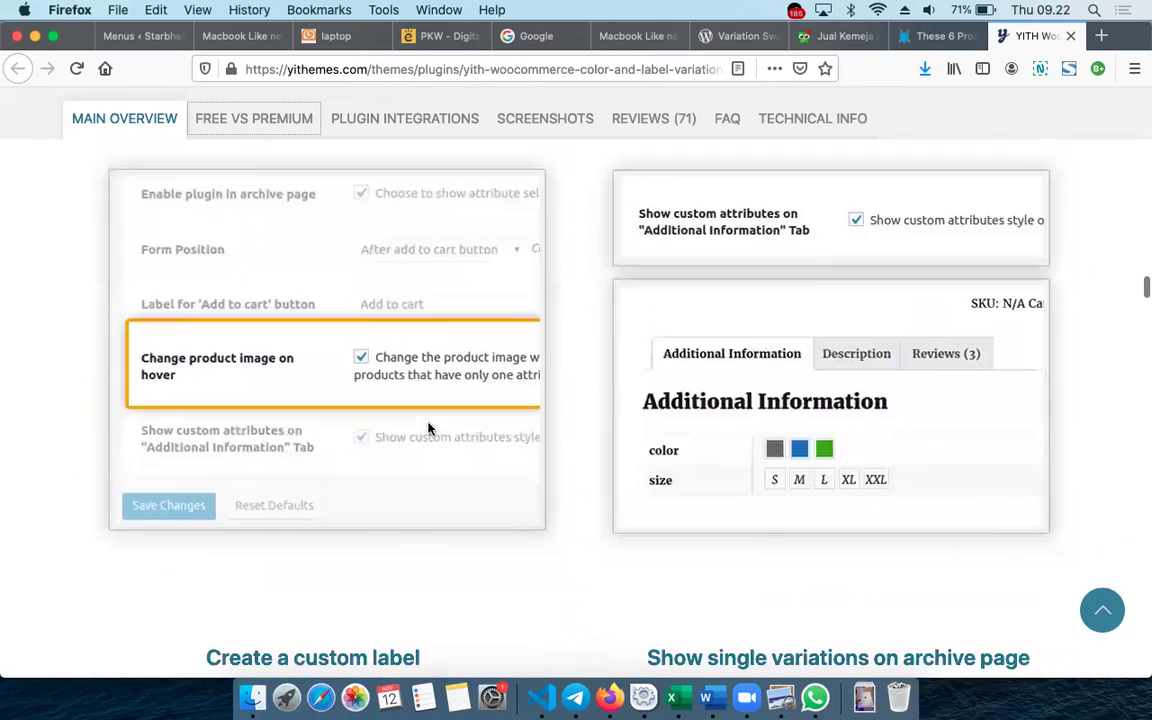
Compare the free and premium feature lists of the YITH plugin and review the attribute type illustrations
scroll(428, 428, down, 15)
scroll(428, 428, down, 5)
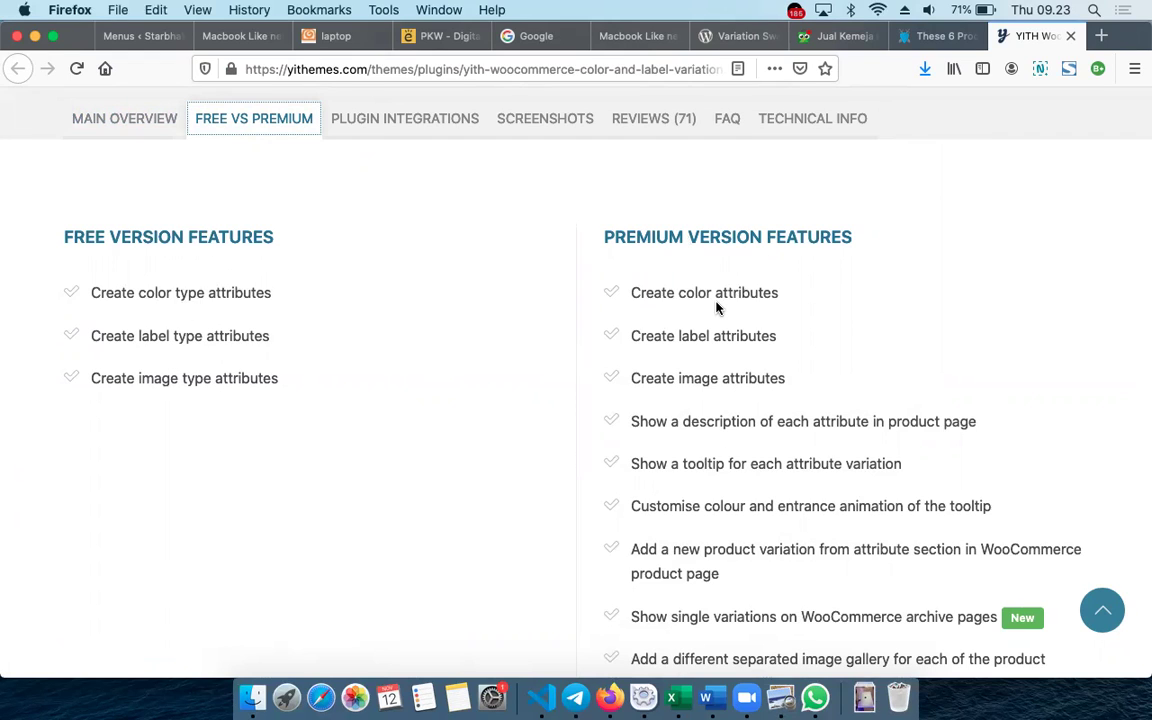
scroll(716, 307, down, 5)
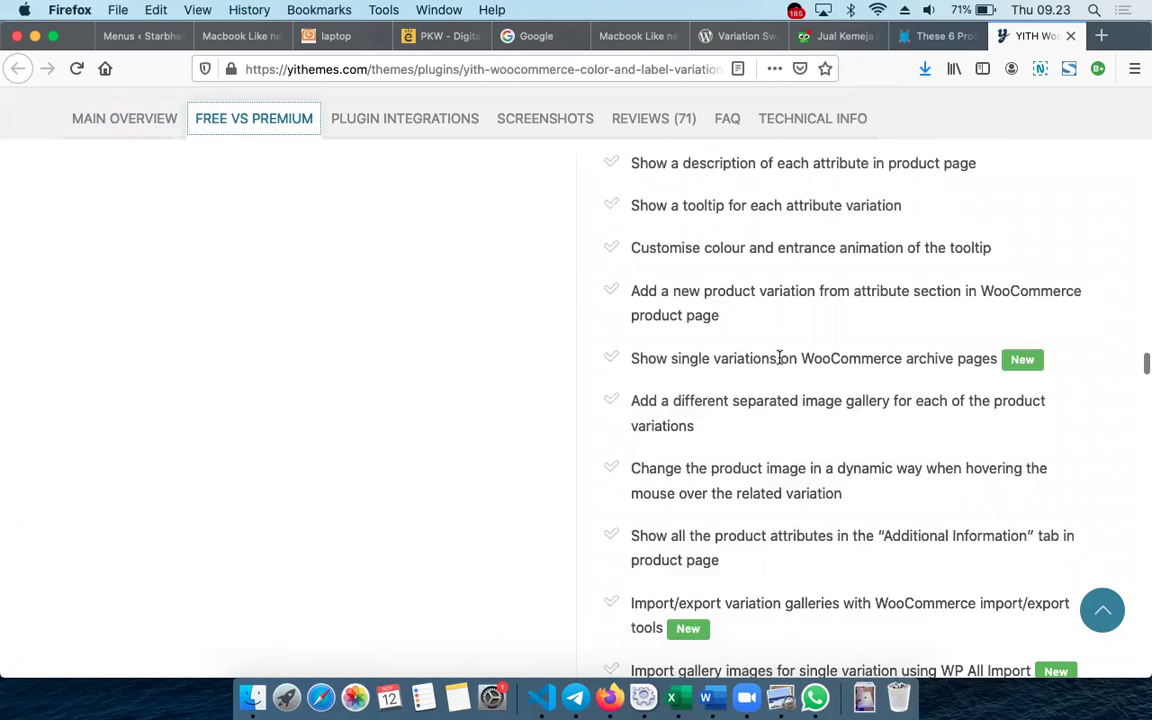
scroll(779, 485, down, 7)
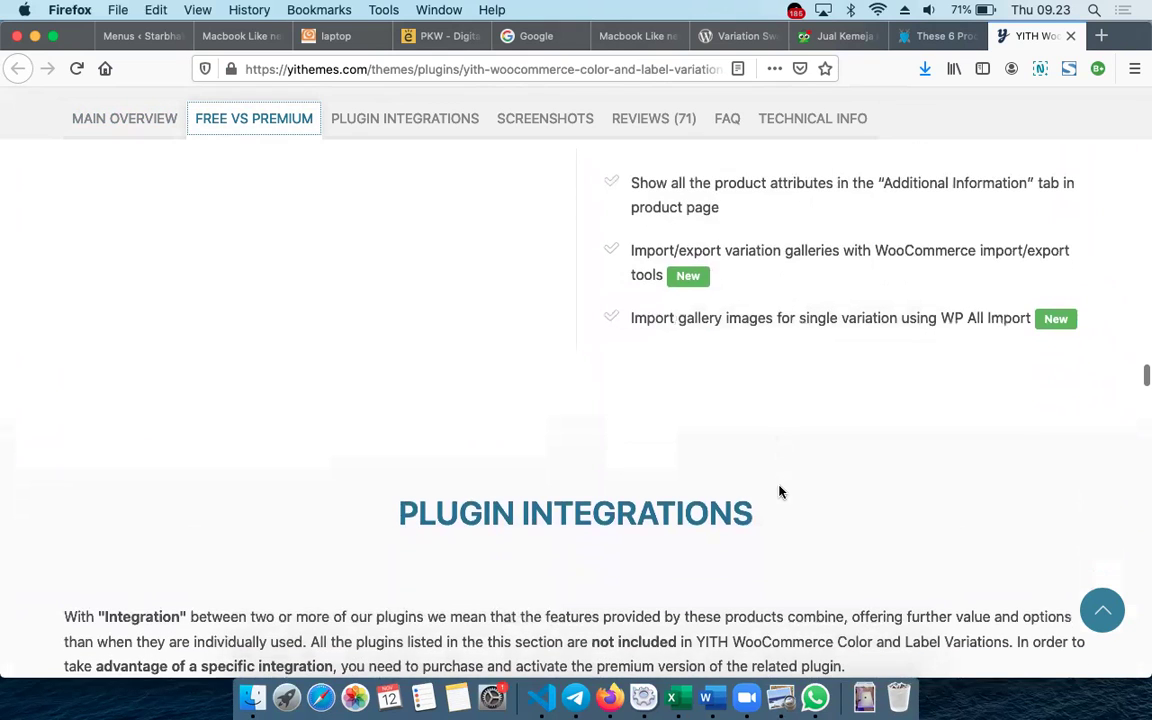
scroll(900, 318, up, 20)
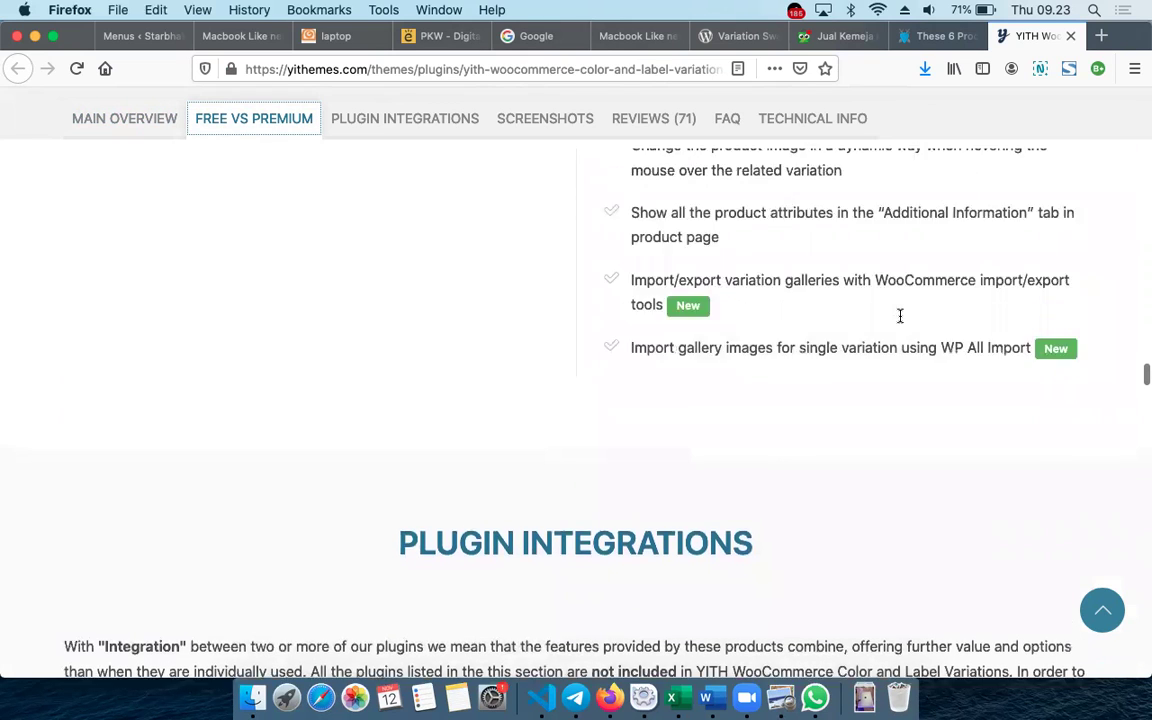
scroll(900, 320, up, 5)
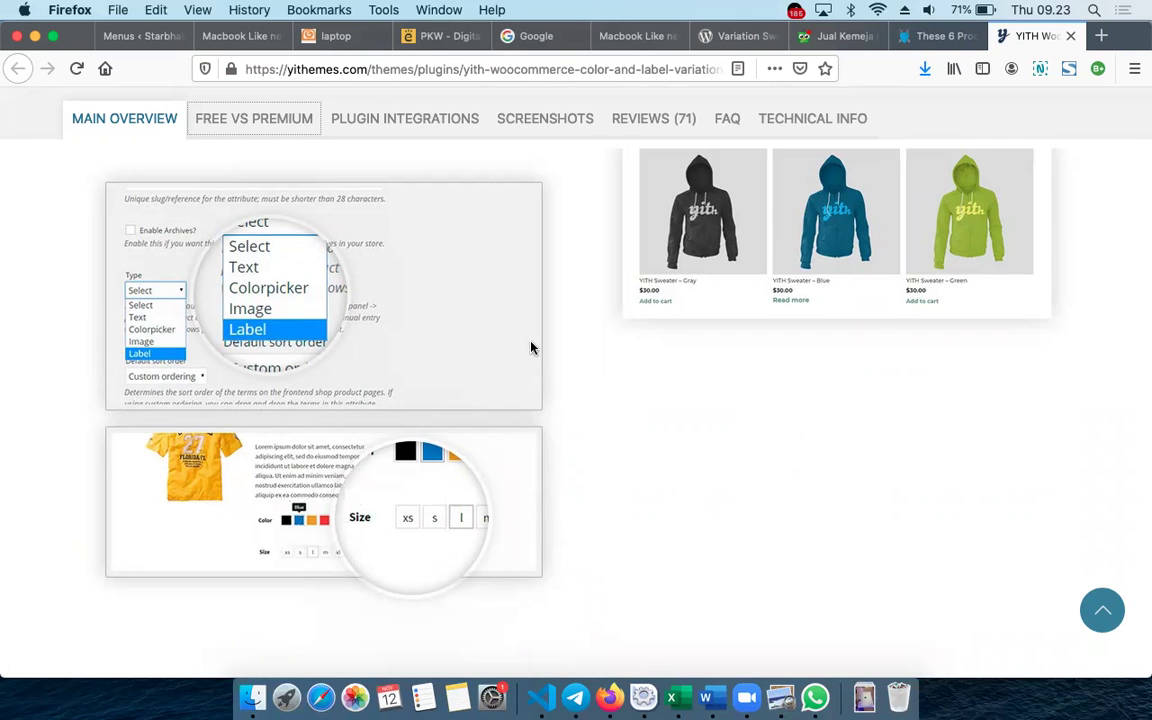
Return to the Variation Swatches for WooCommerce page on WordPress.org and highlight the word "Variation" in the plugin's title
click(925, 37)
click(836, 36)
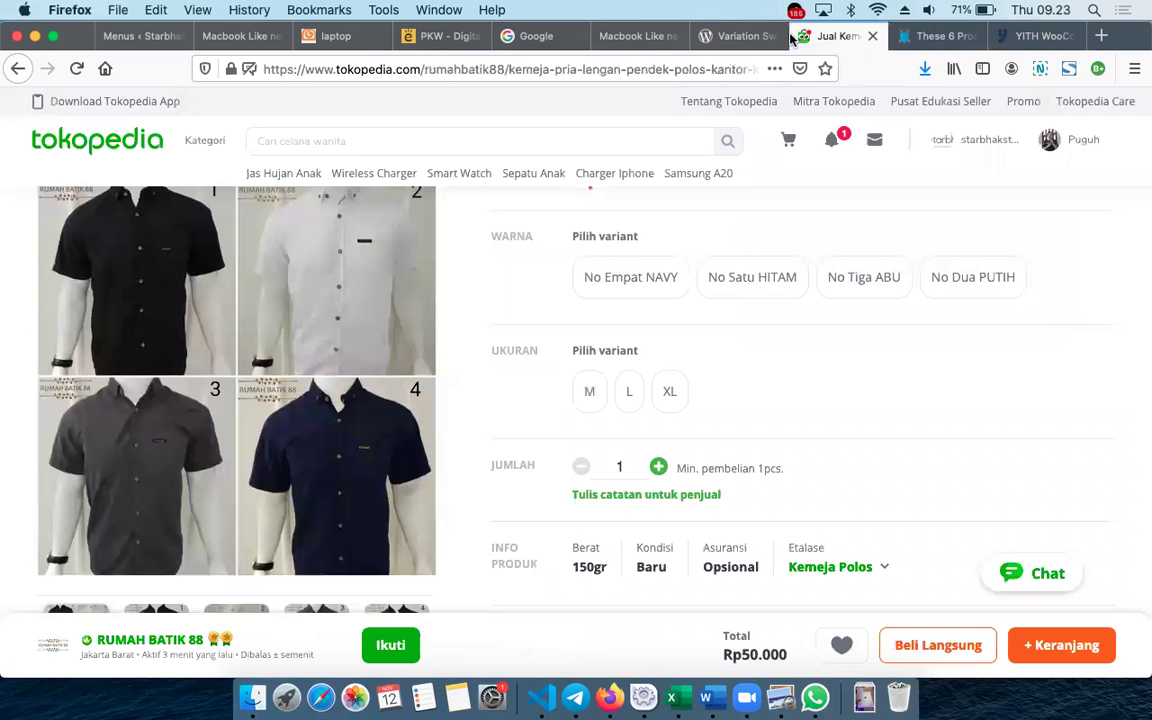
click(740, 36)
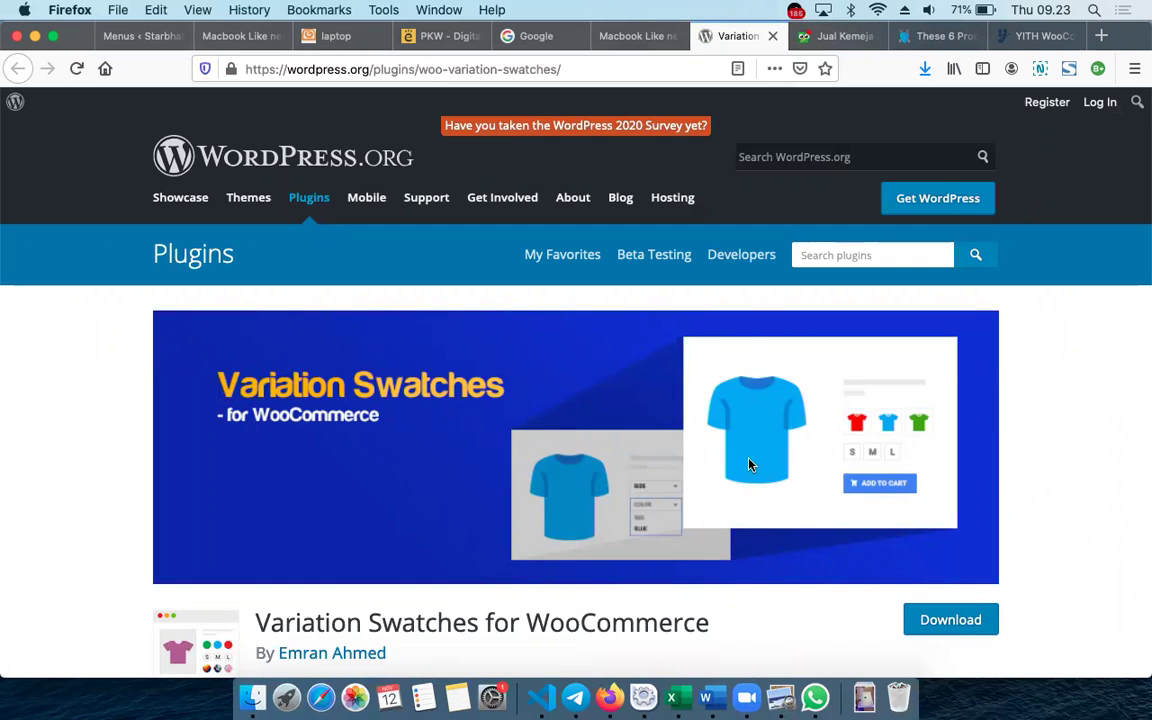
scroll(750, 464, down, 5)
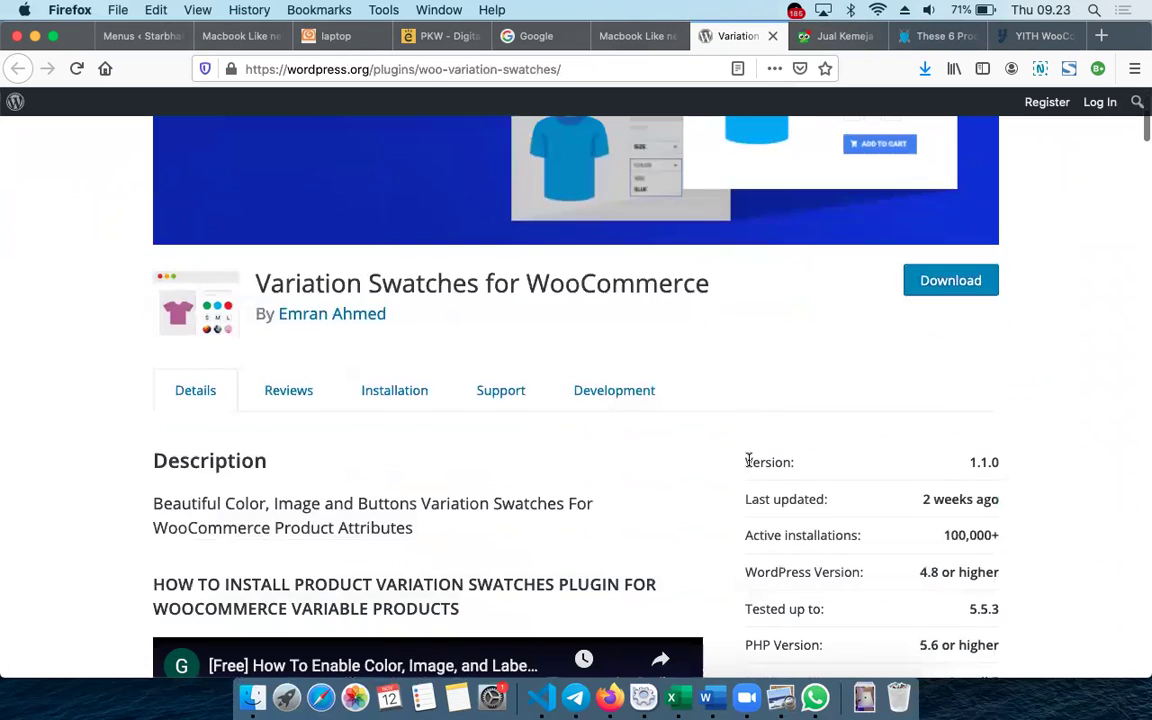
double_click(305, 287)
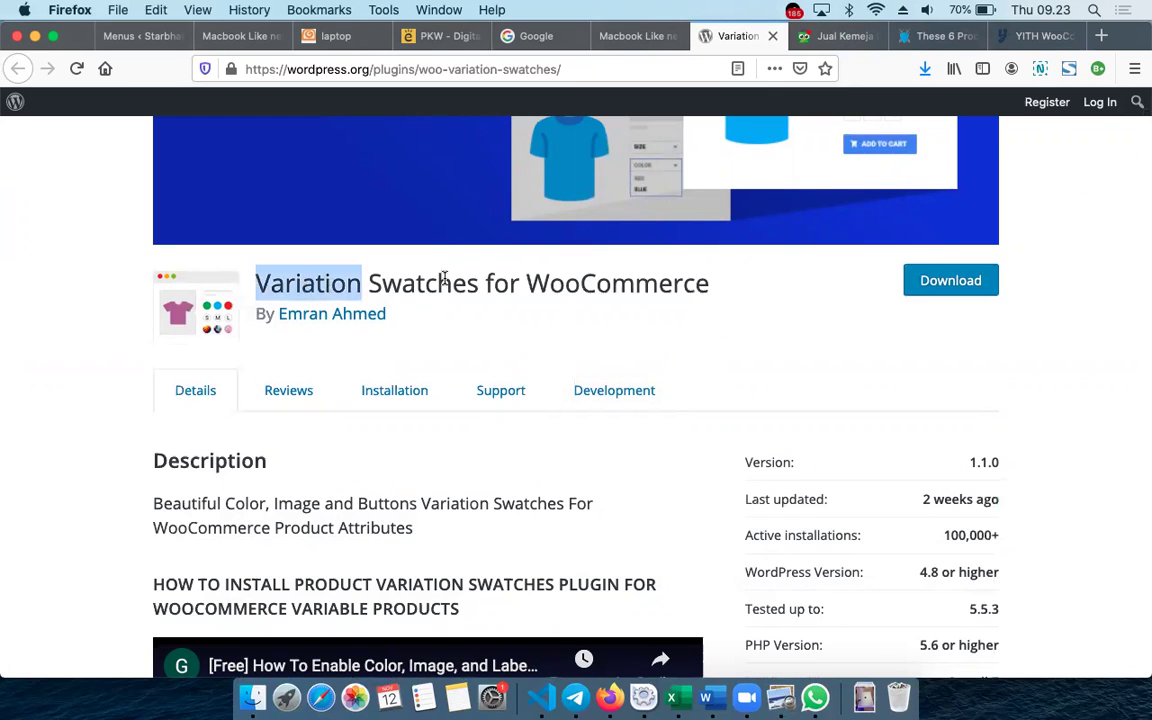
Extend the selection in the plugin's title to "Variation Swatches" and copy it
shift+click(475, 285)
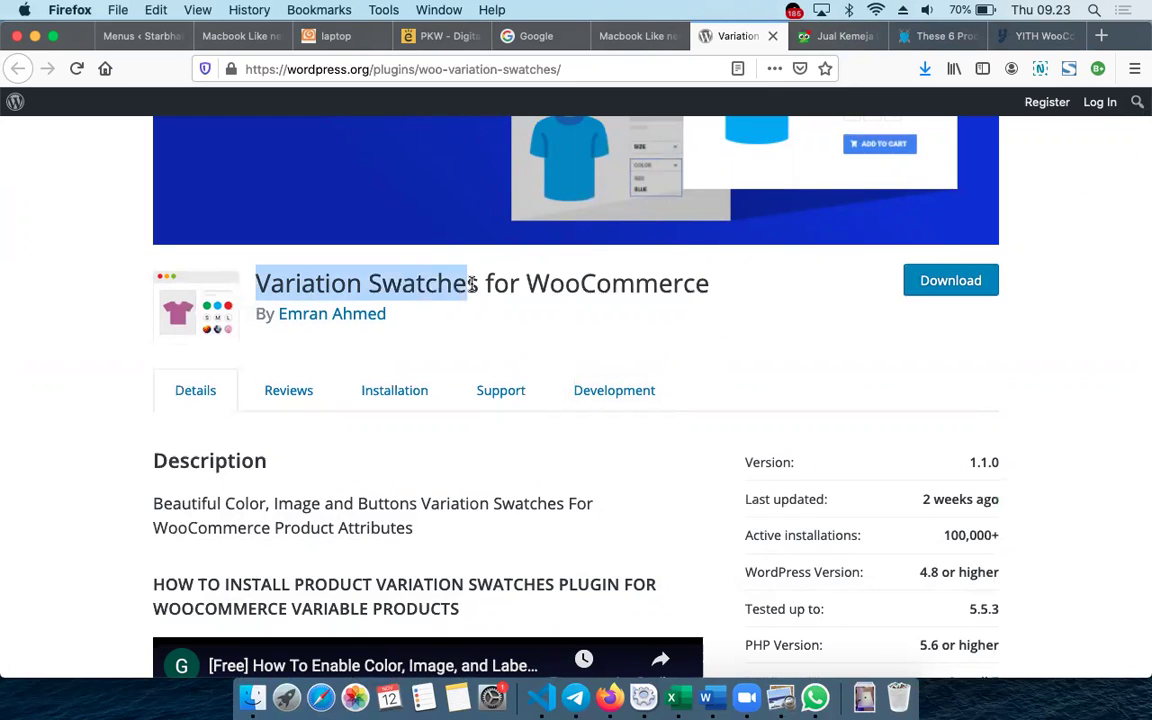
shift+click(478, 284)
key(super+c)
Open the Add Plugins page in the Starbhak Store admin and search the plugin directory for "Variation Swatches"
click(133, 37)
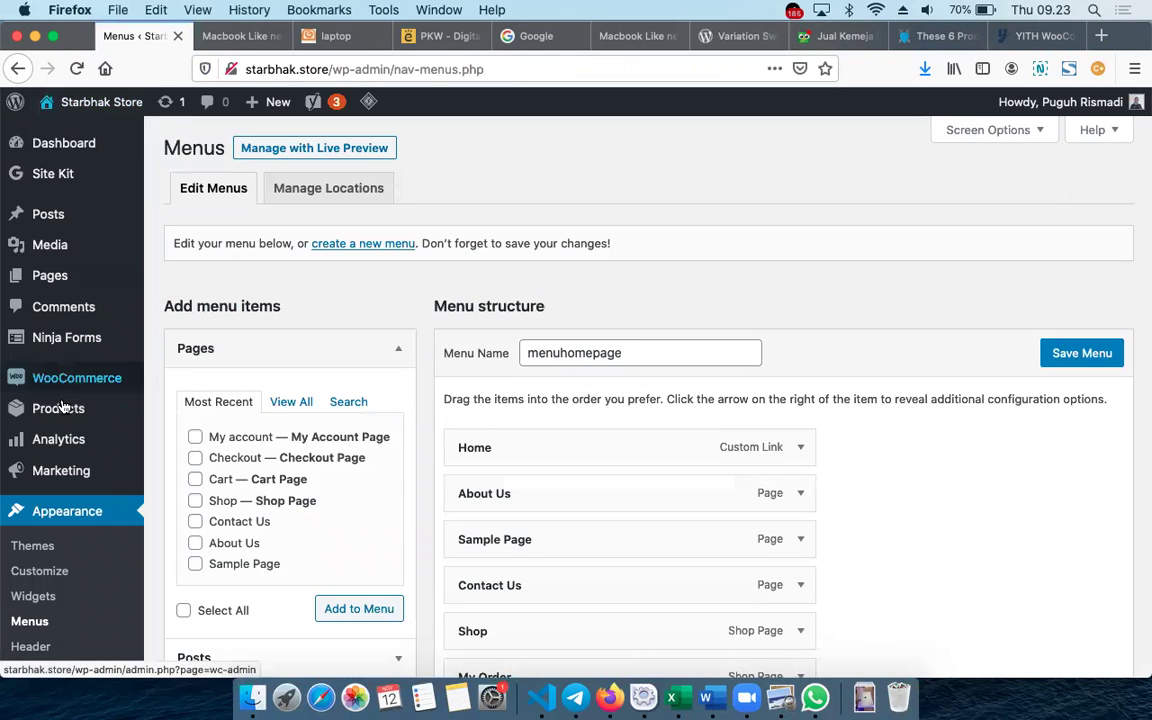
mouse_move(62, 393)
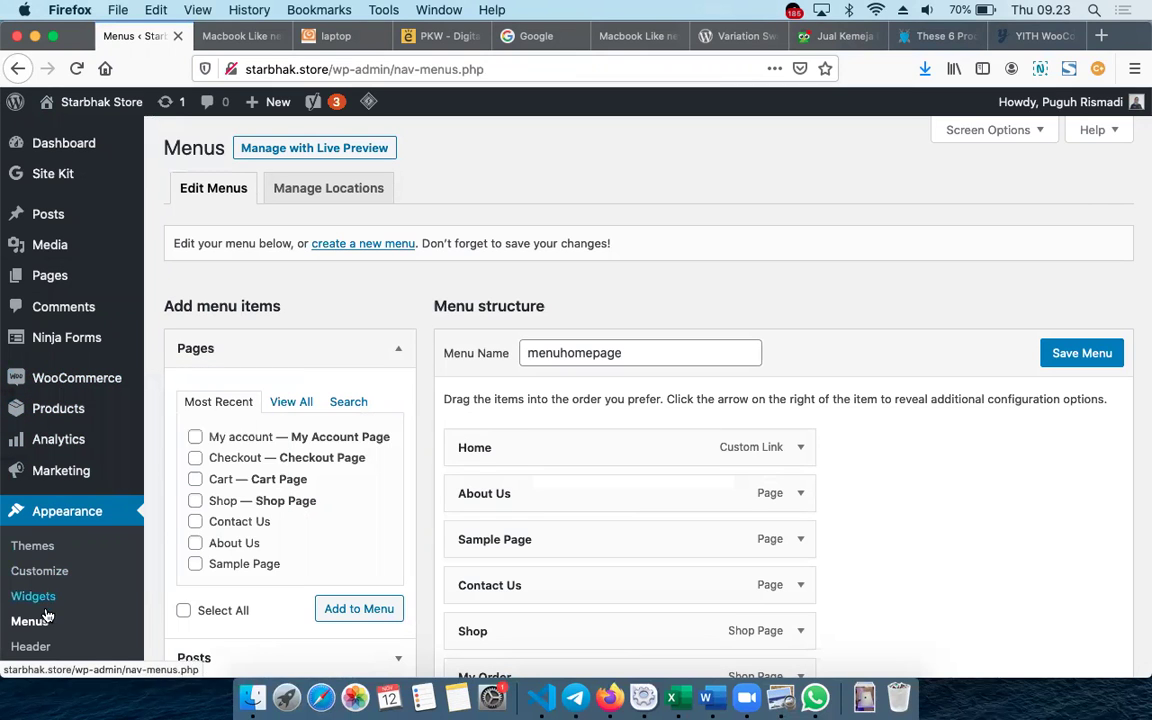
scroll(43, 541, down, 5)
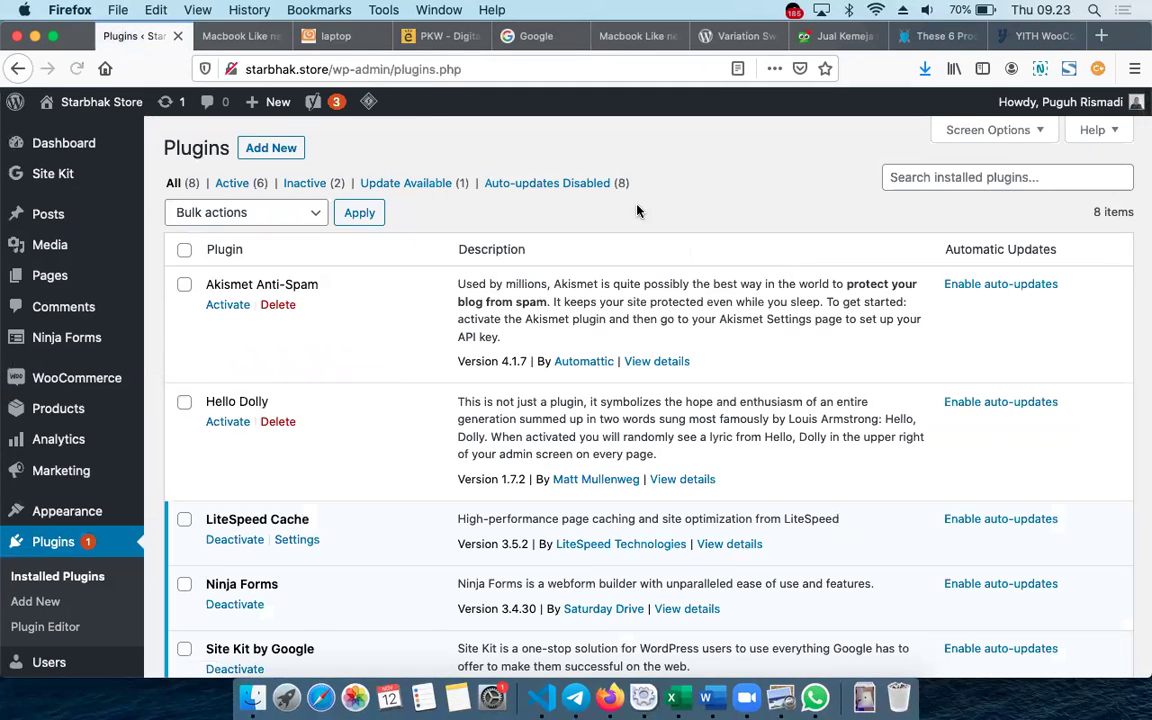
click(264, 147)
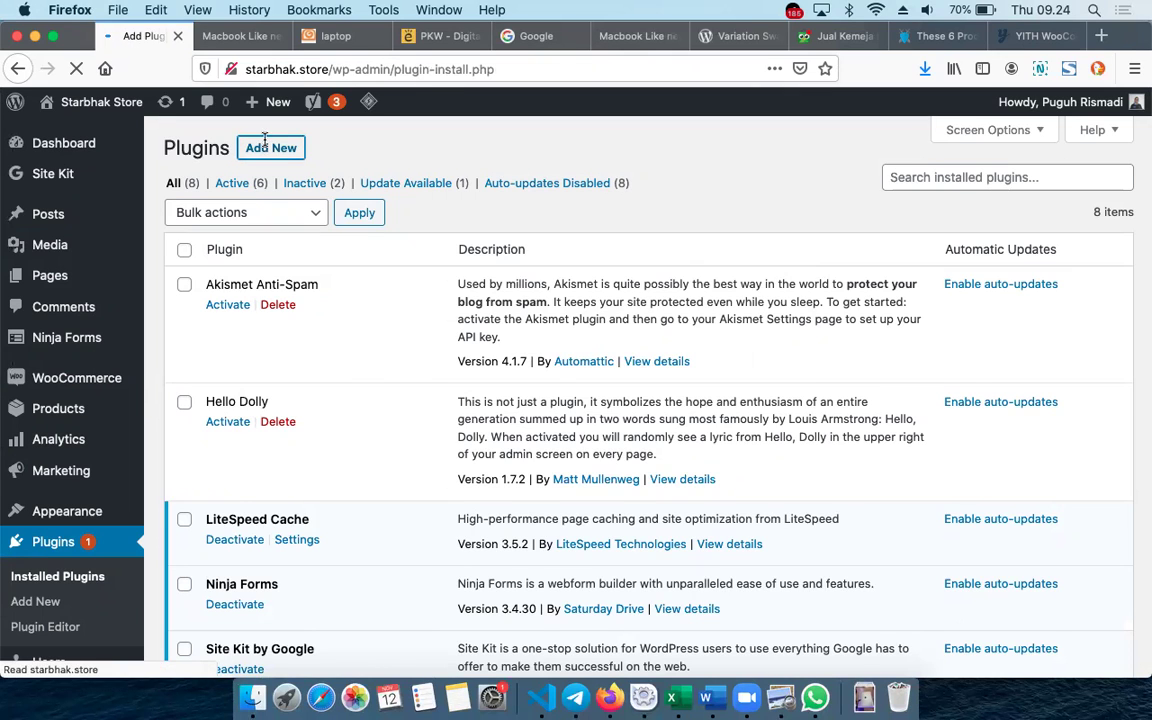
click(946, 198)
key(super+v)
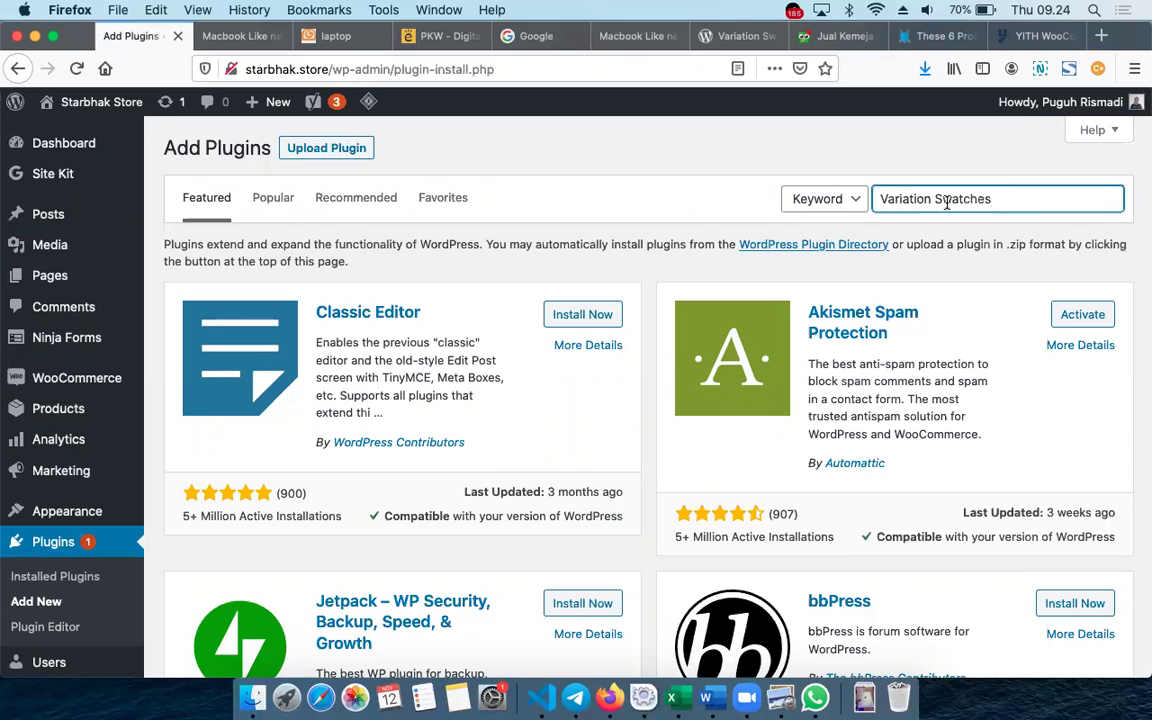
key(Return)
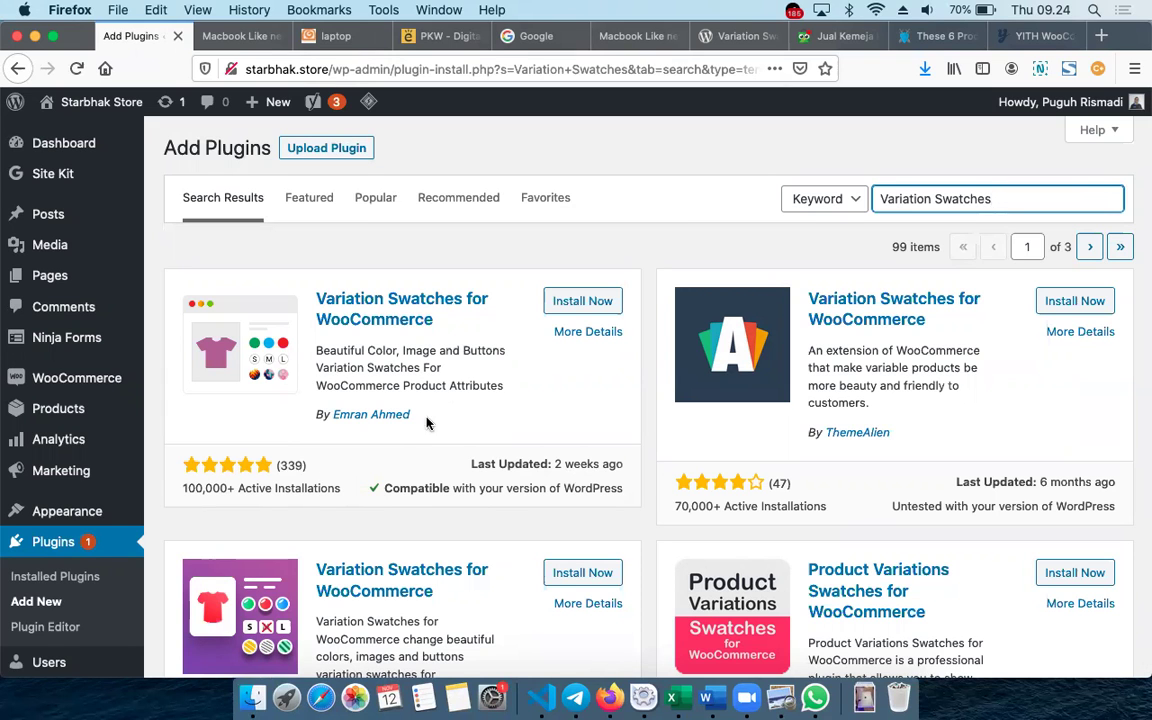
Look through the plugin search results, comparing ratings, active installations and WordPress compatibility, and return to the first result
scroll(446, 476, down, 1)
scroll(446, 476, down, 5)
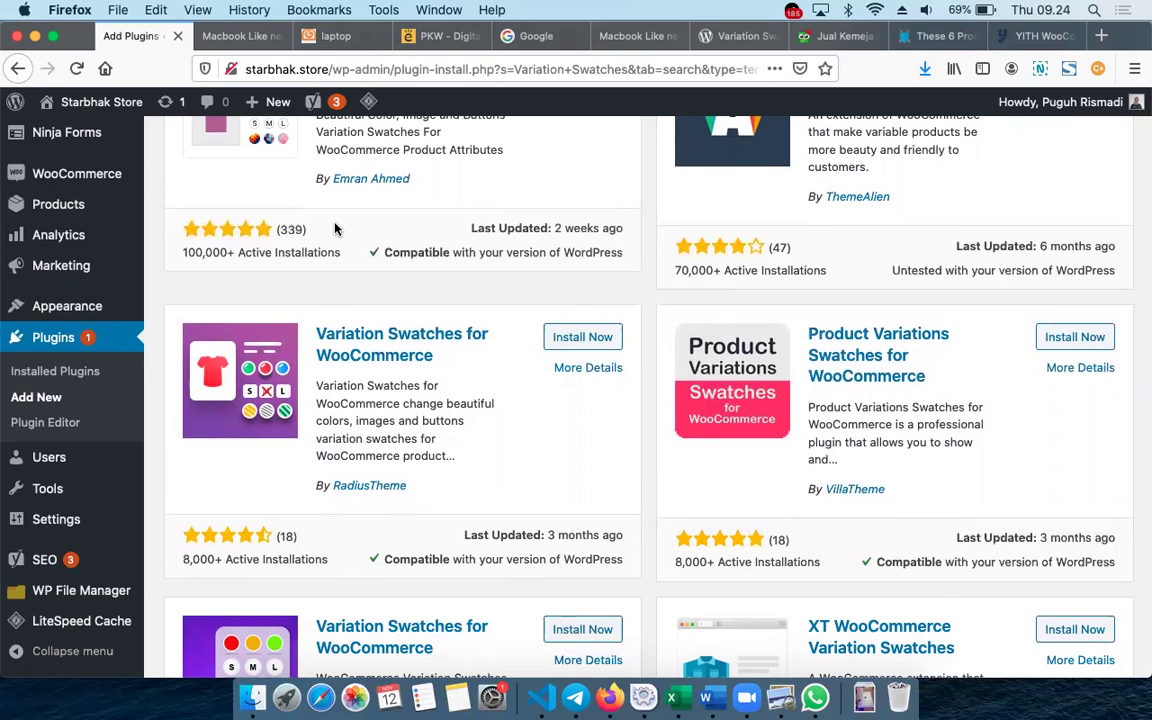
scroll(376, 391, down, 8)
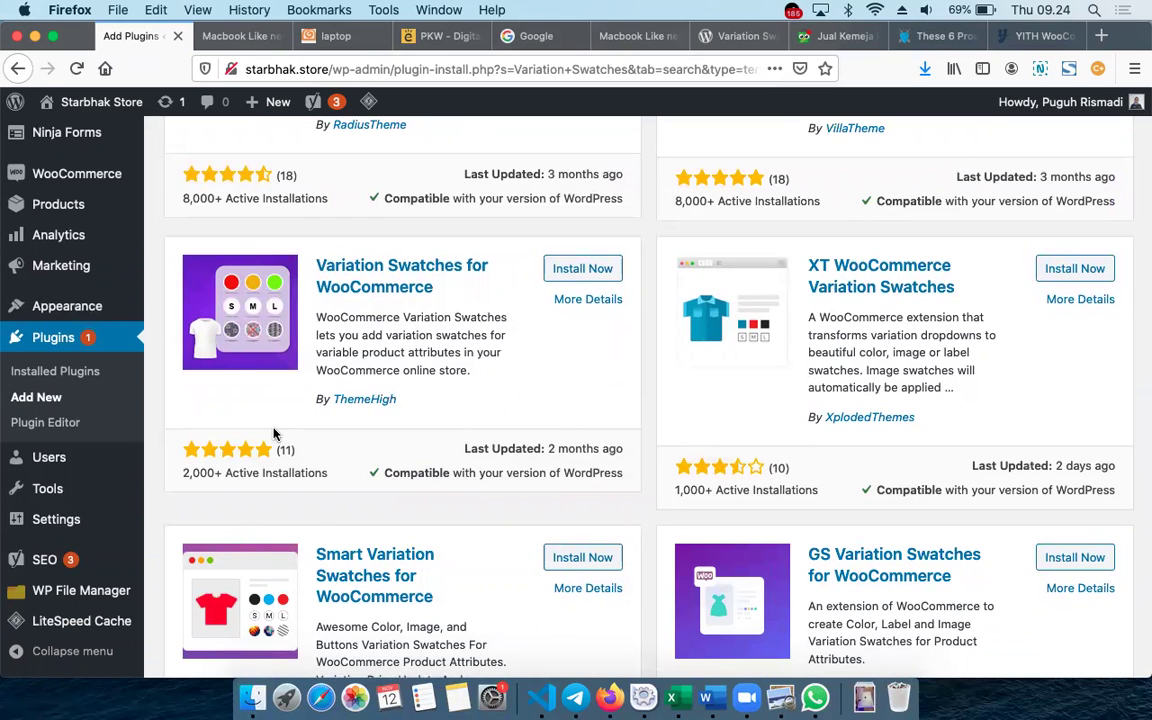
scroll(342, 375, down, 8)
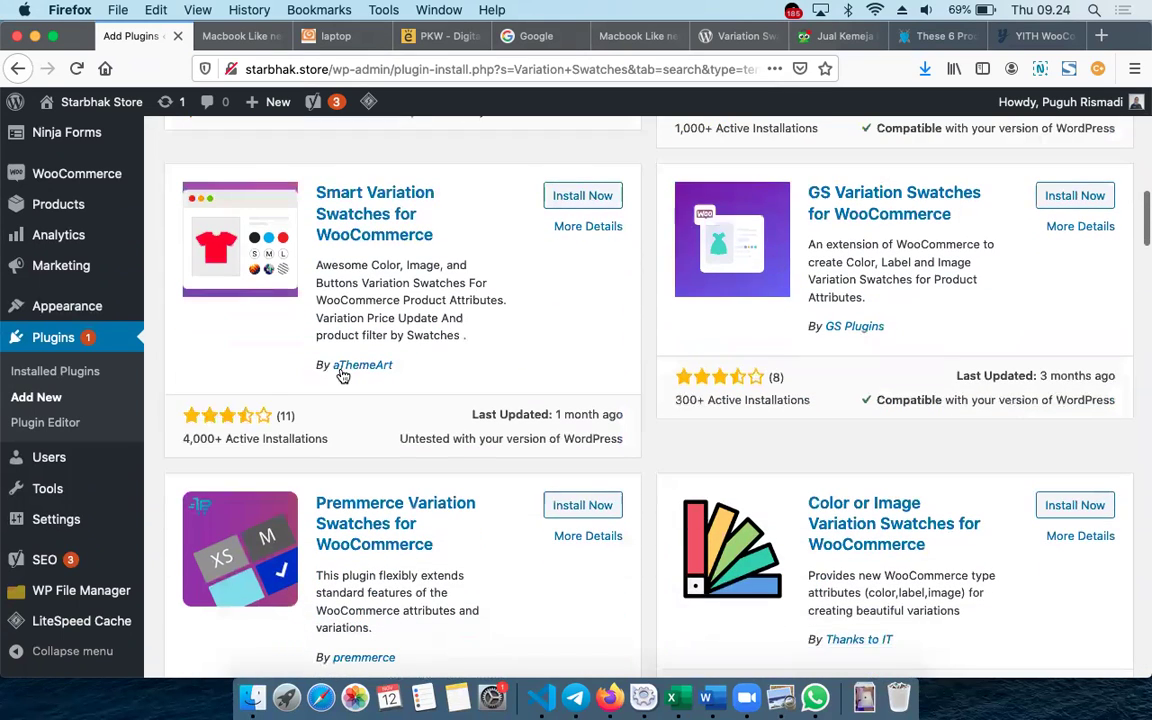
scroll(736, 377, down, 5)
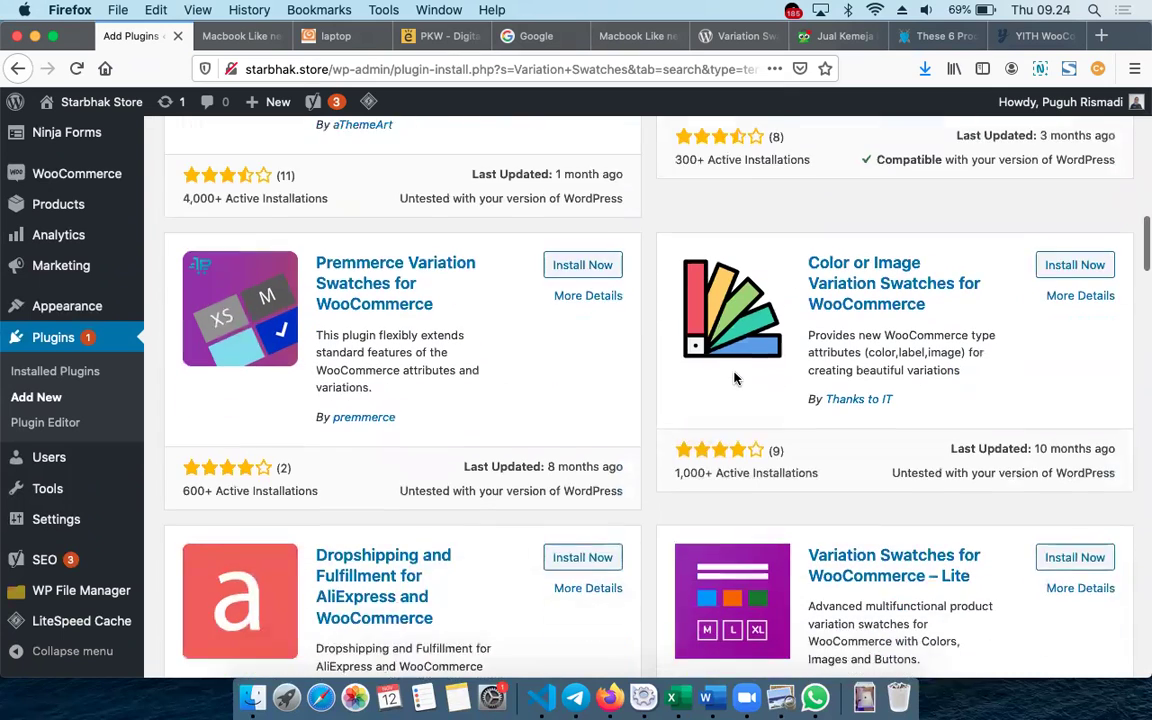
scroll(736, 378, down, 3)
scroll(736, 378, down, 2)
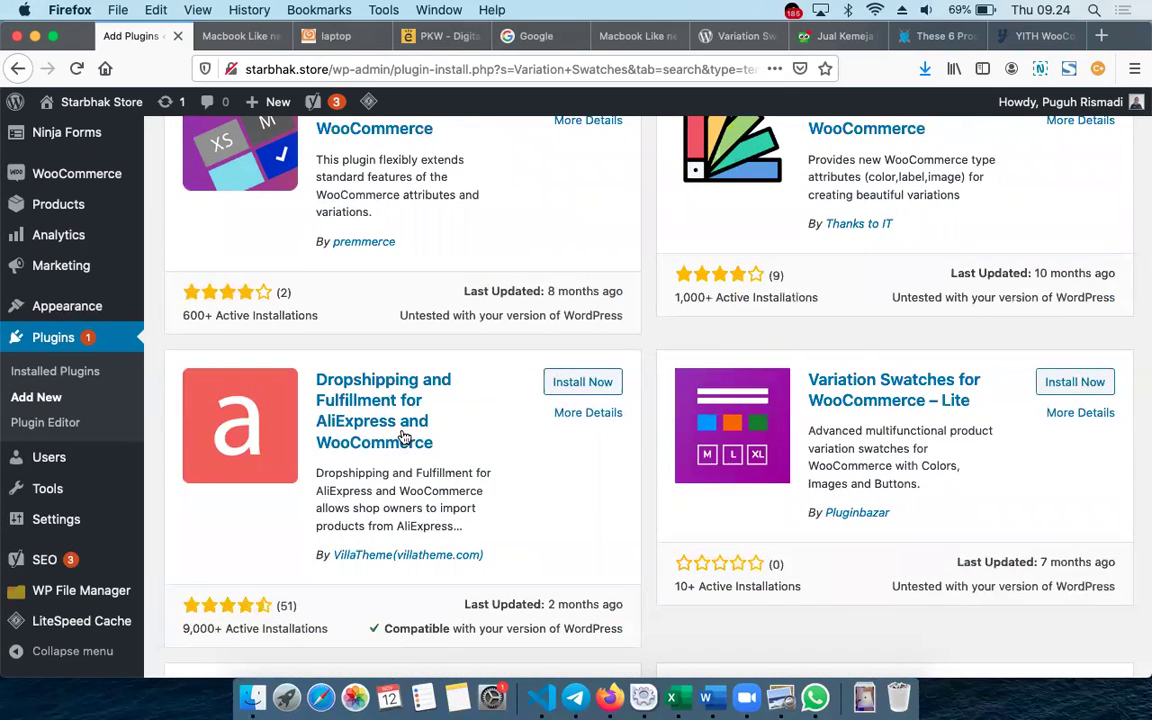
scroll(333, 443, down, 6)
scroll(333, 443, down, 9)
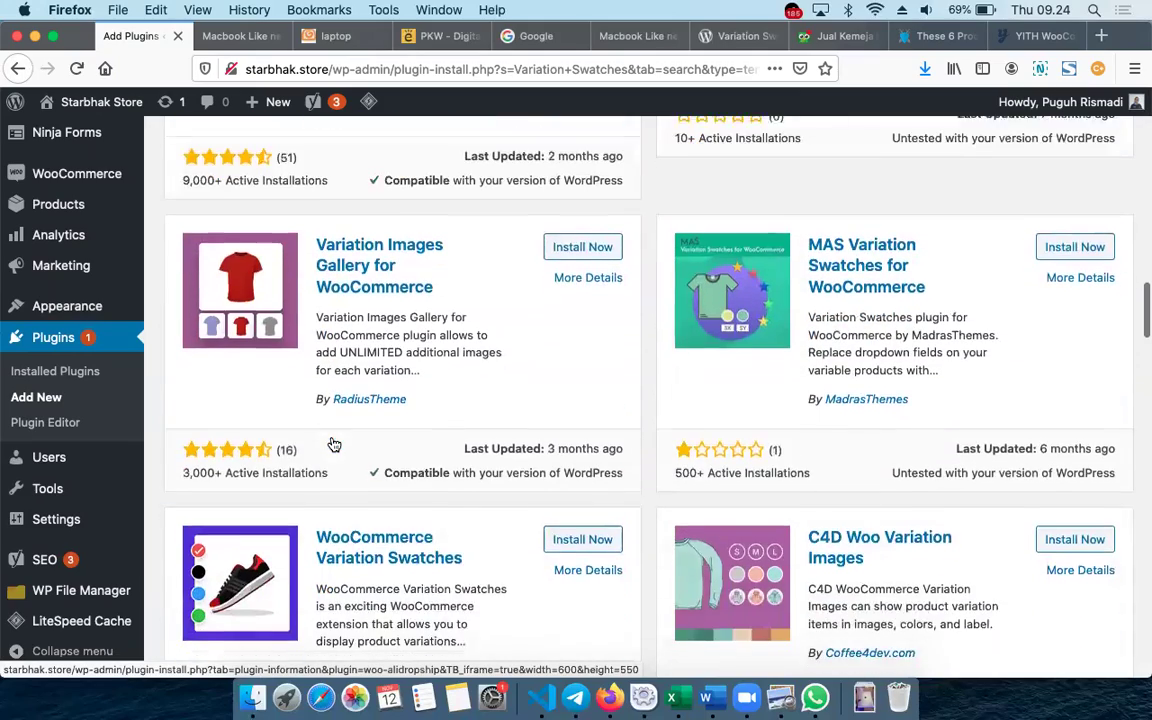
scroll(333, 443, down, 5)
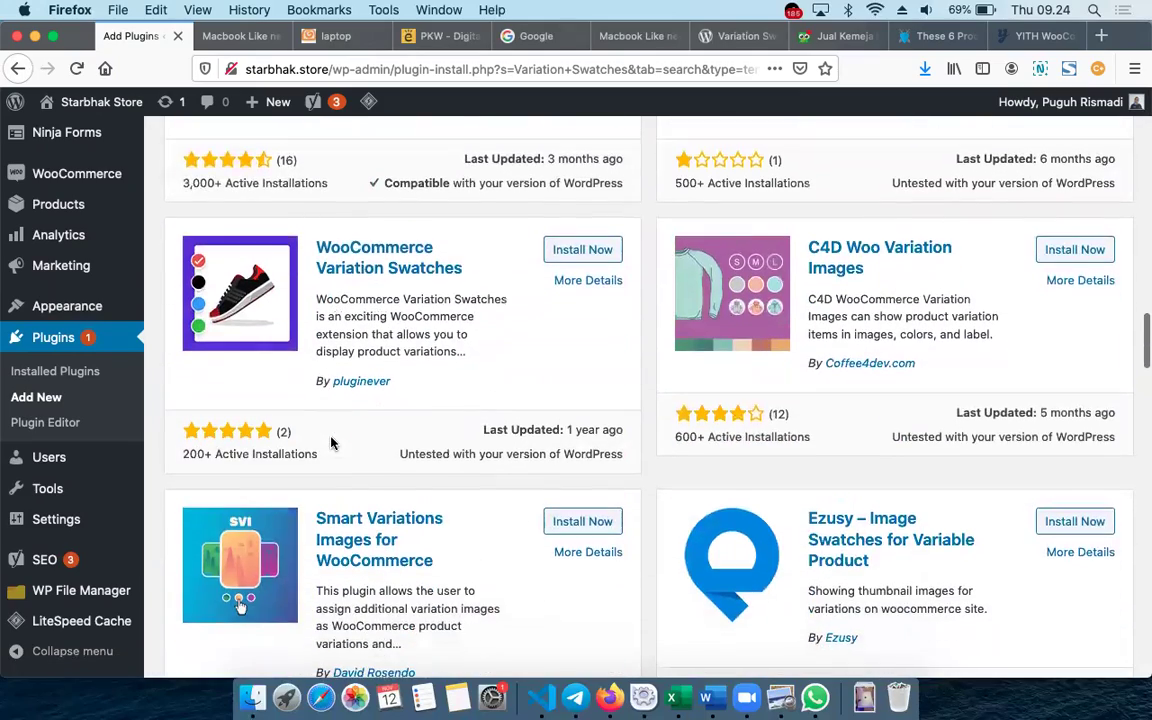
scroll(331, 439, down, 9)
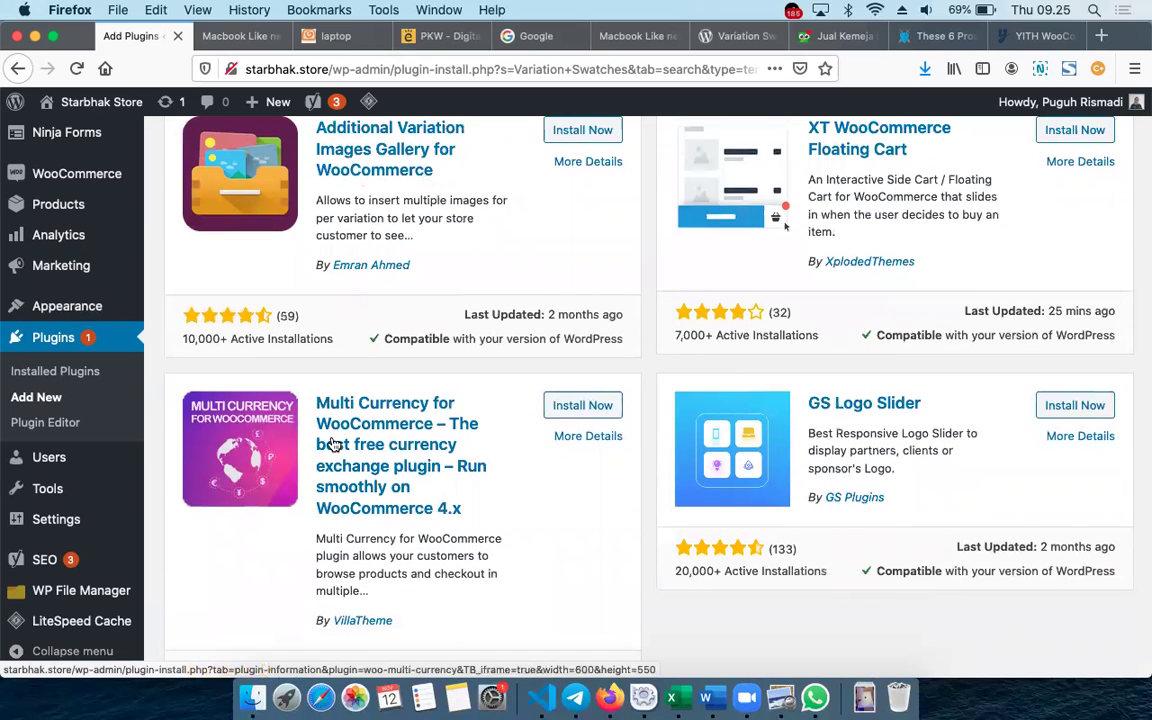
scroll(333, 443, down, 3)
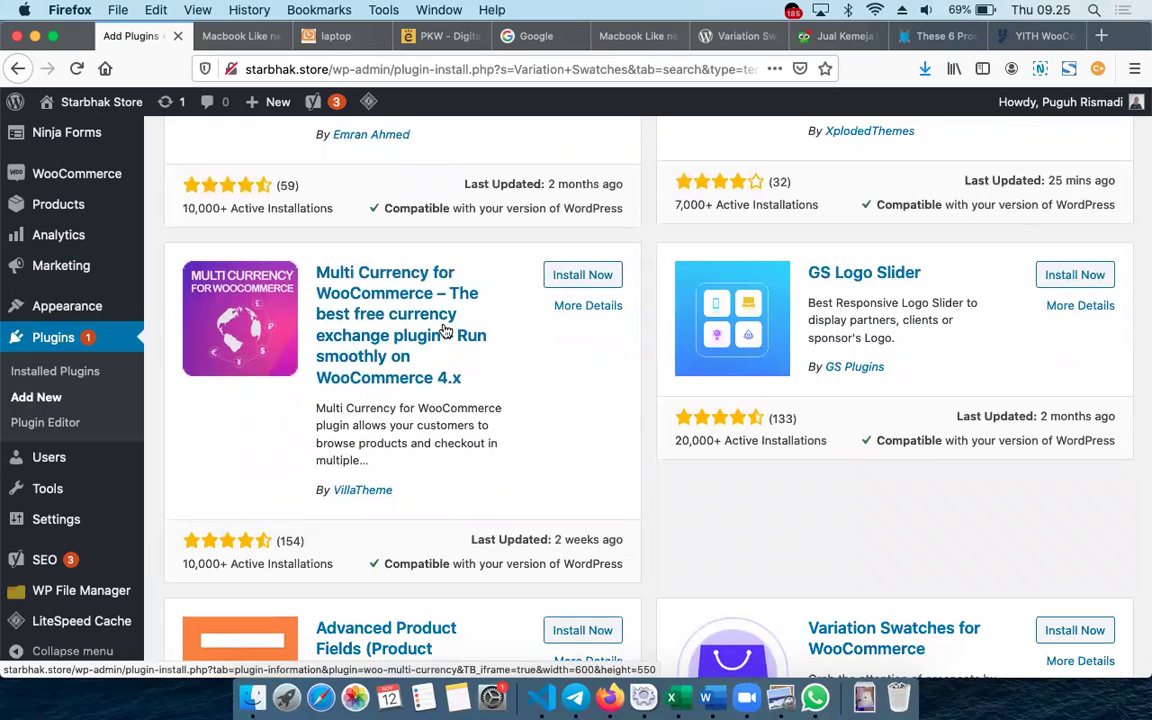
scroll(445, 330, down, 8)
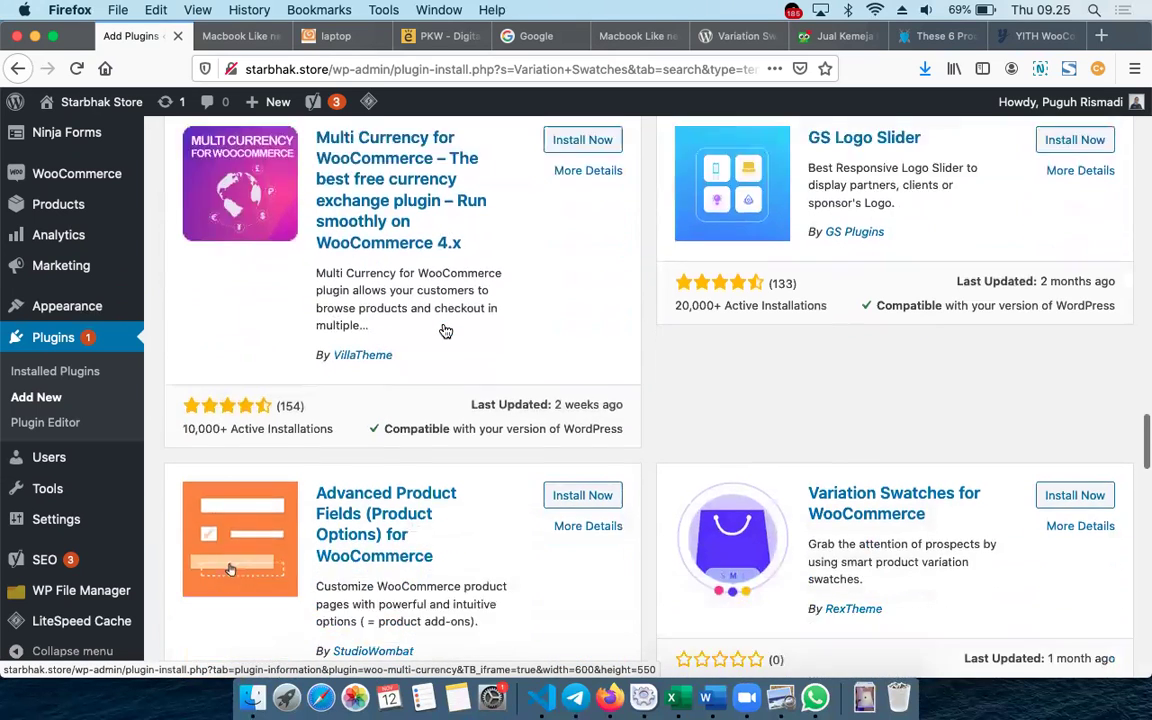
scroll(445, 330, down, 10)
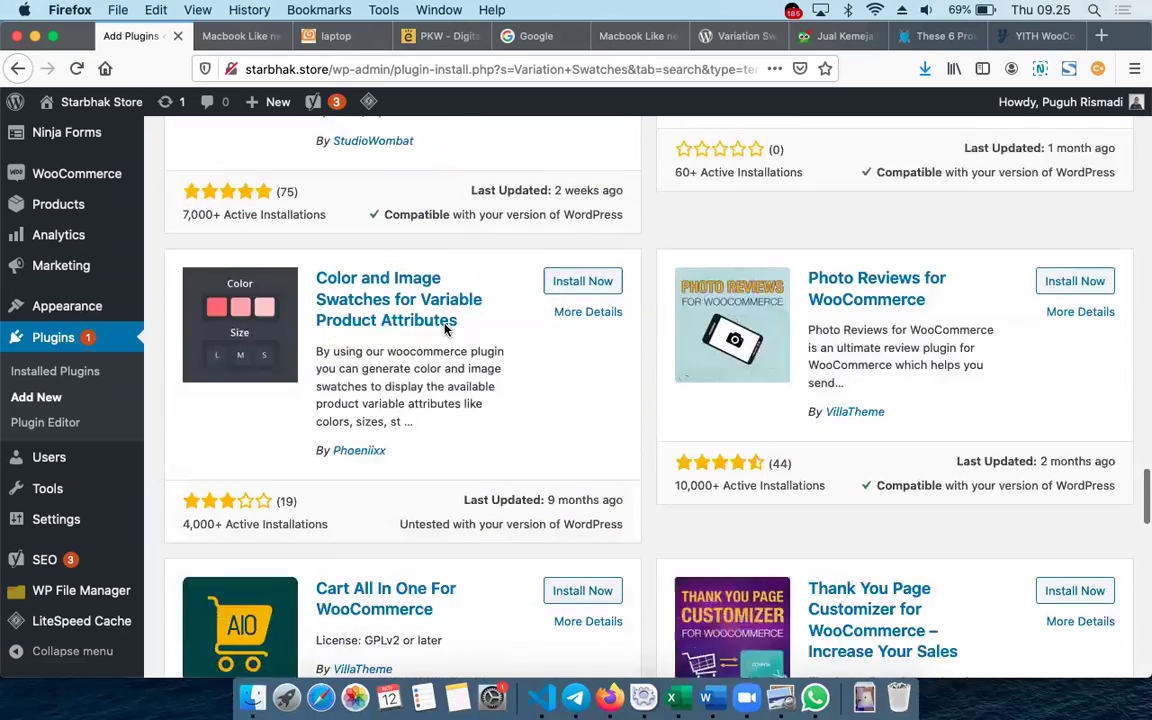
scroll(445, 330, down, 5)
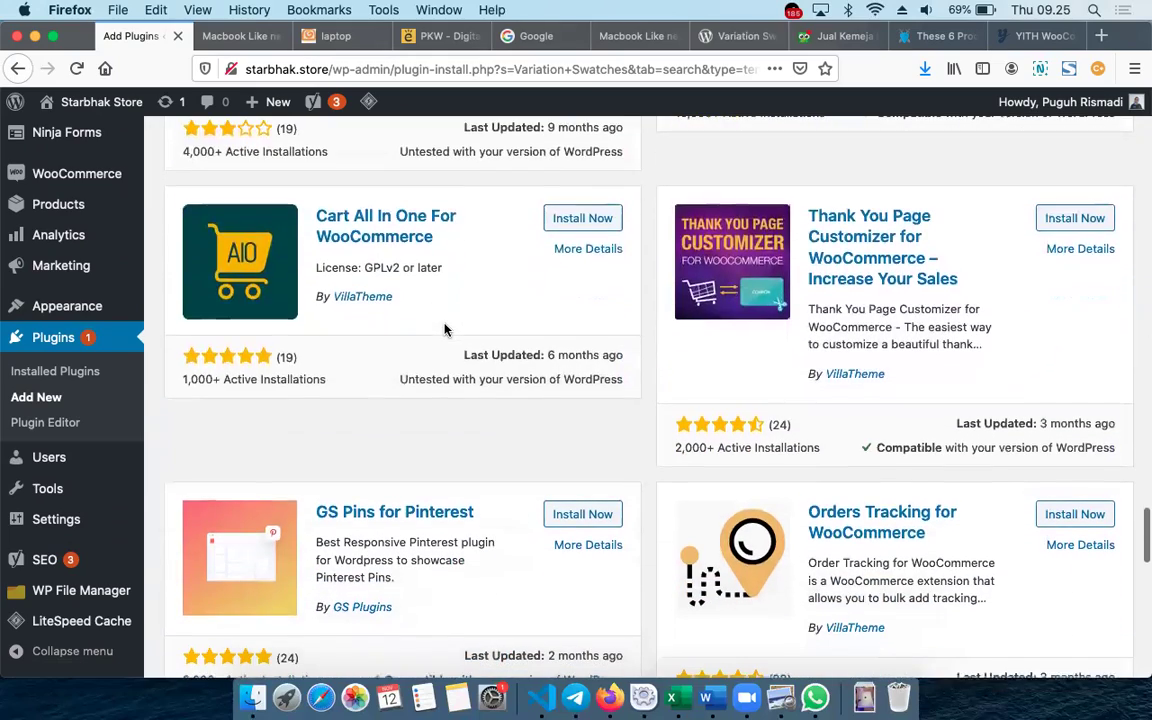
scroll(445, 330, down, 1)
scroll(445, 330, down, 4)
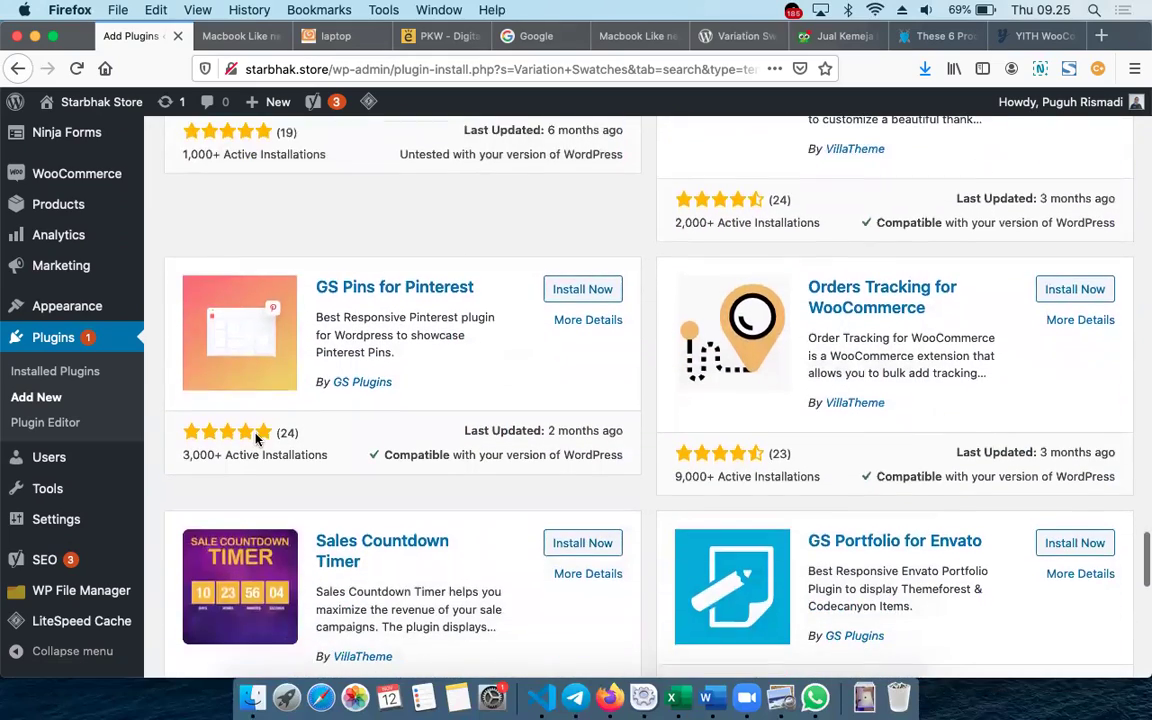
scroll(257, 440, up, 20)
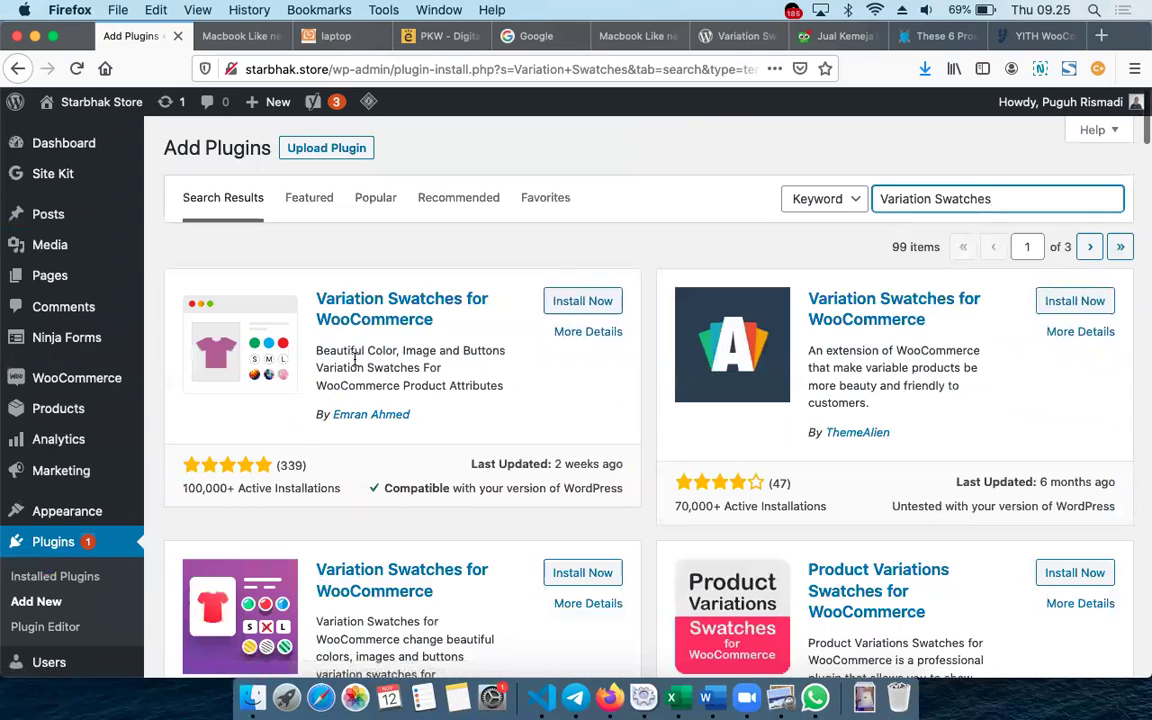
Try to install the first-listed Variation Swatches for WooCommerce plugin, reload the search results and retry the installation
click(578, 305)
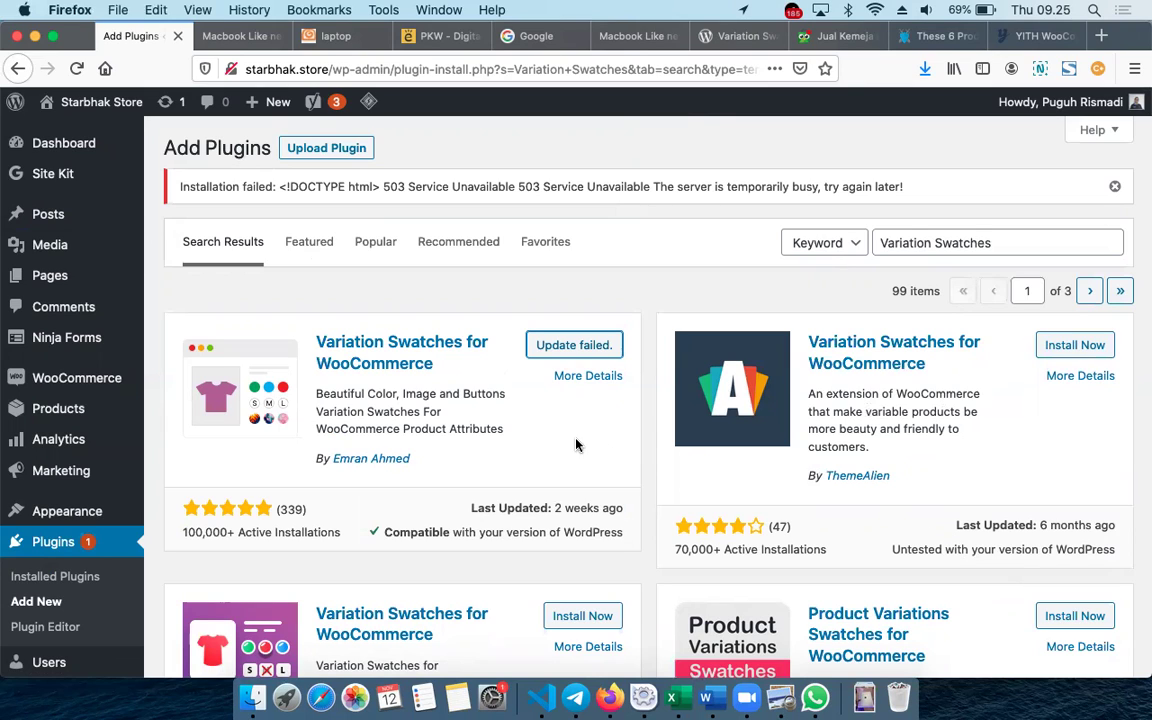
click(76, 68)
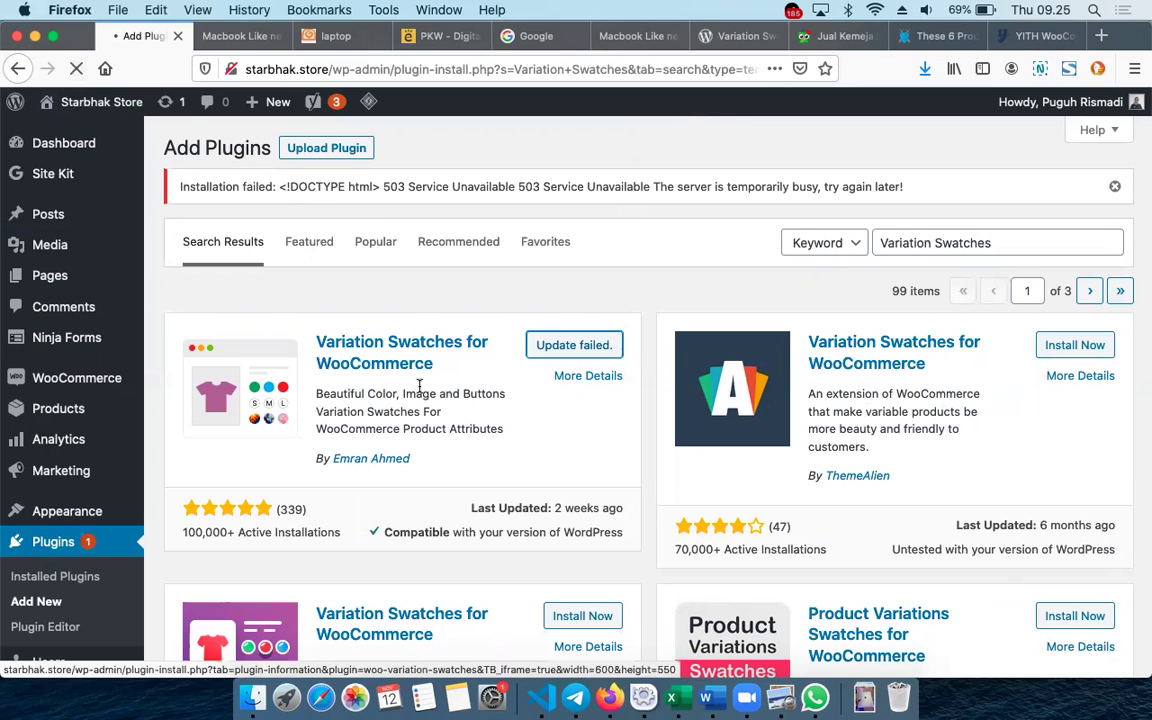
double_click(385, 186)
triple_click(385, 186)
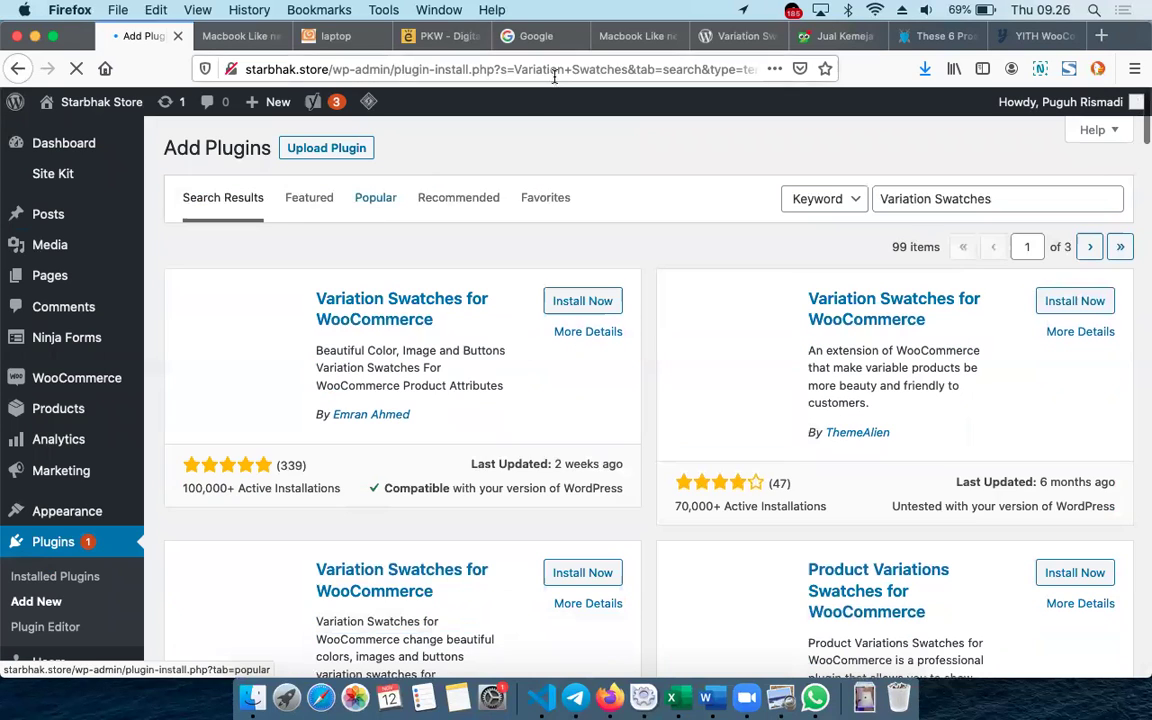
click(590, 298)
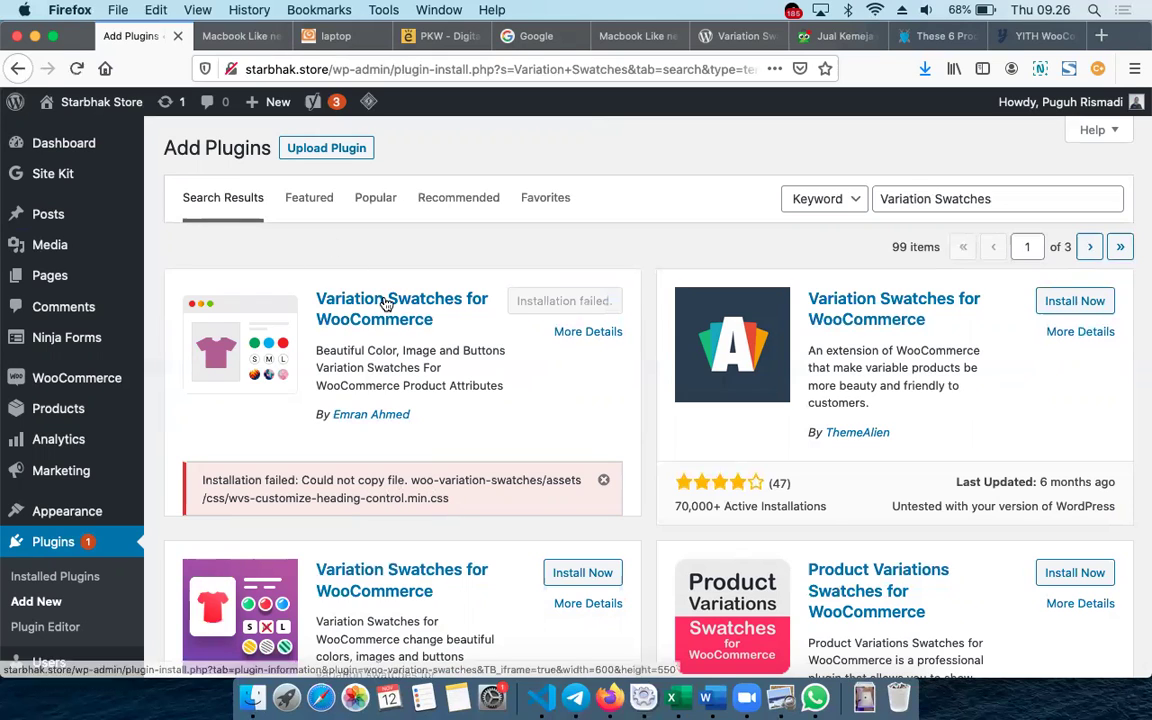
Check the nagamotor.com wp-content/plugins folder in WP File Manager and return to the Variation Swatches search results
scroll(90, 508, down, 5)
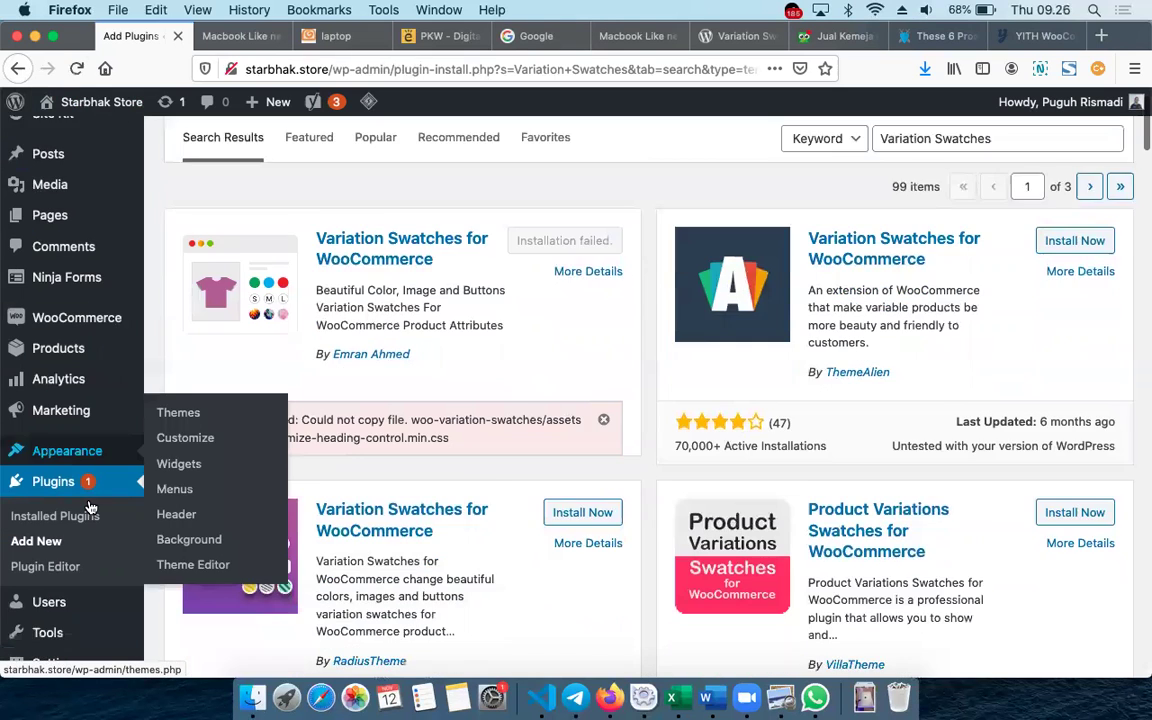
click(33, 589)
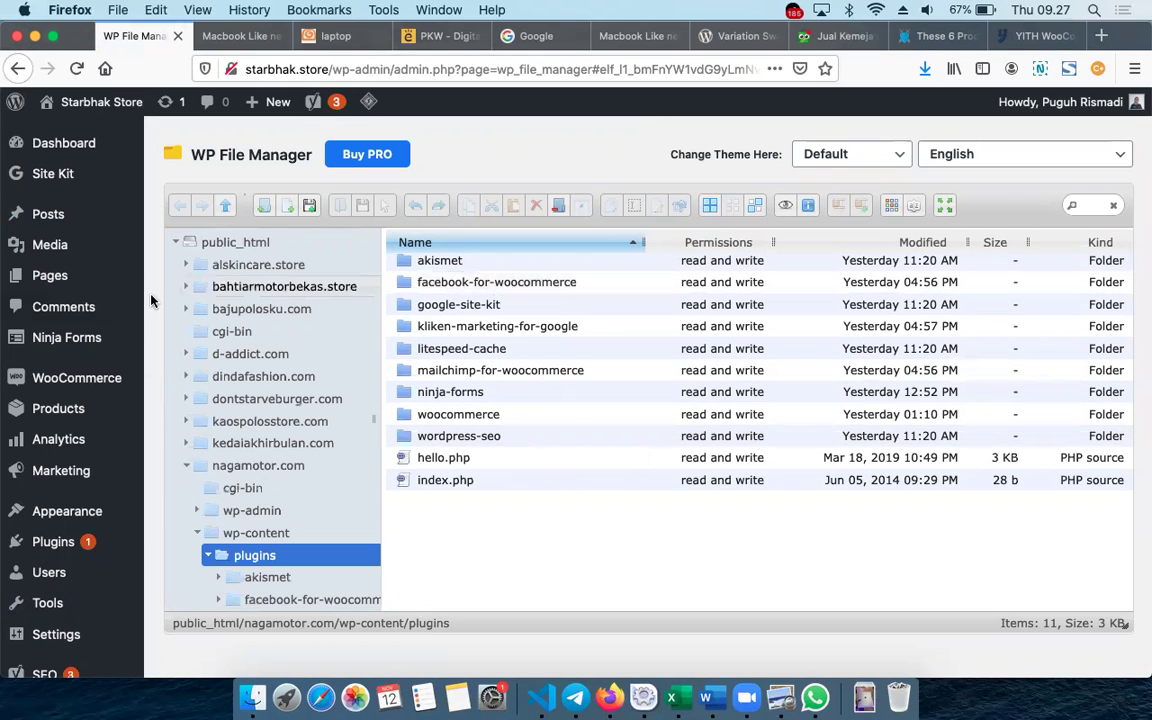
click(15, 69)
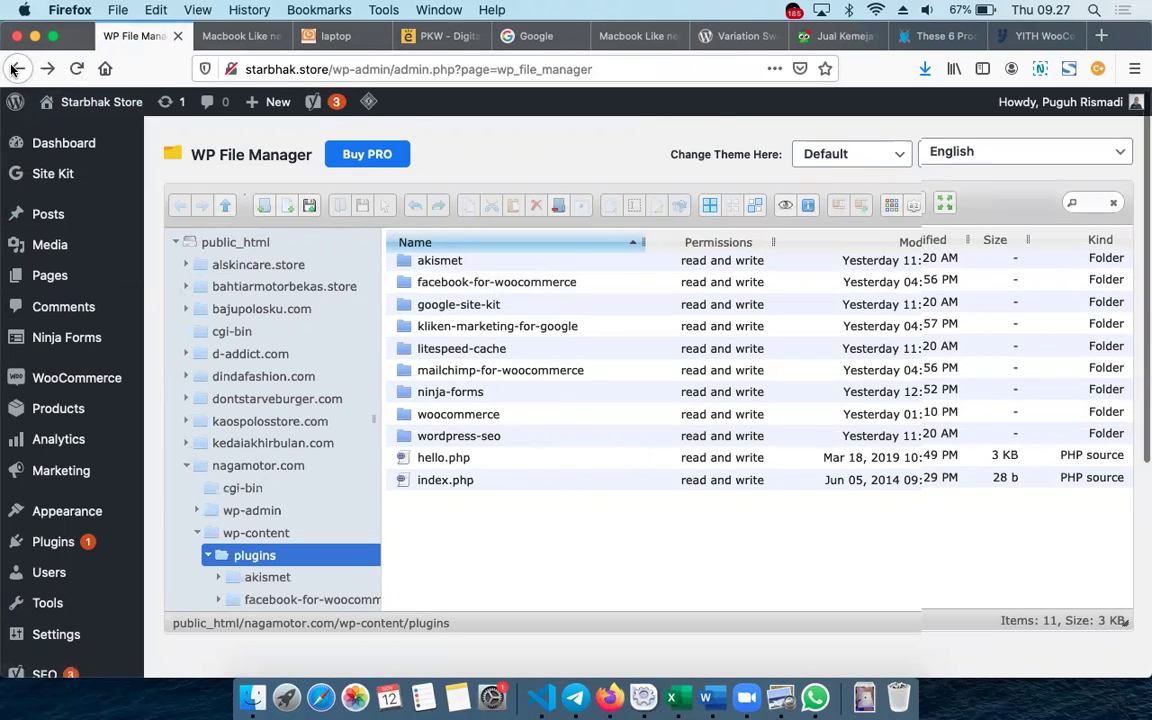
click(15, 69)
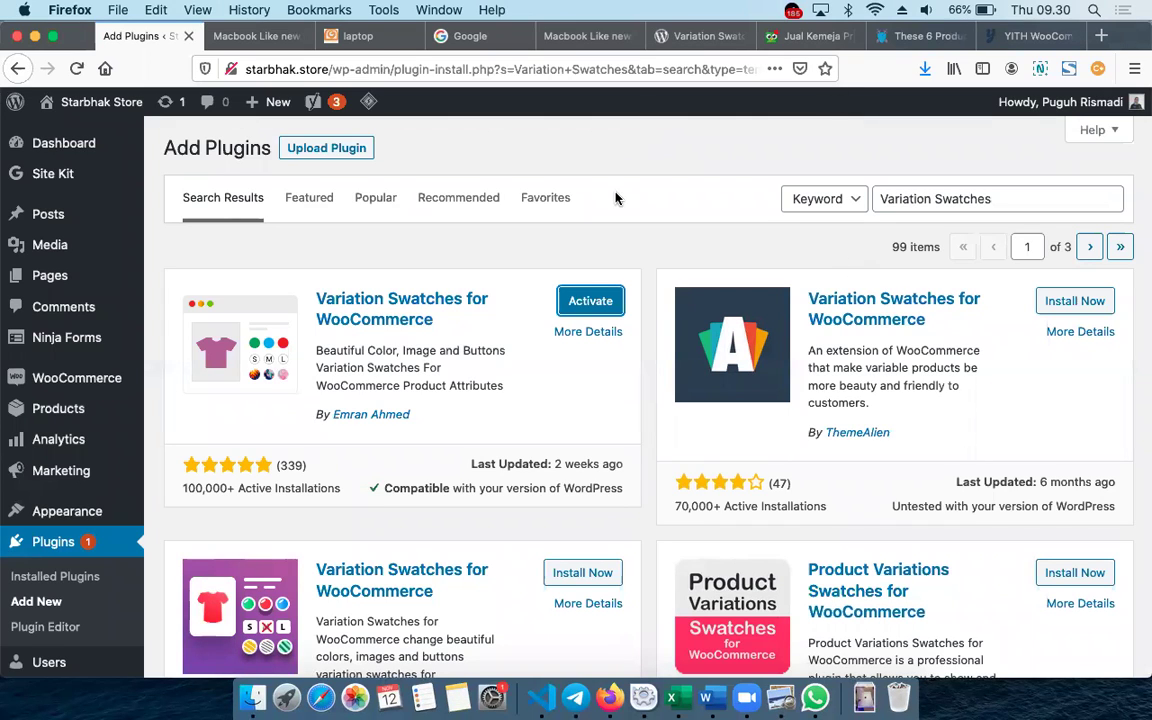
Activate Variation Swatches for WooCommerce and review the Simple visual options in its settings
click(586, 303)
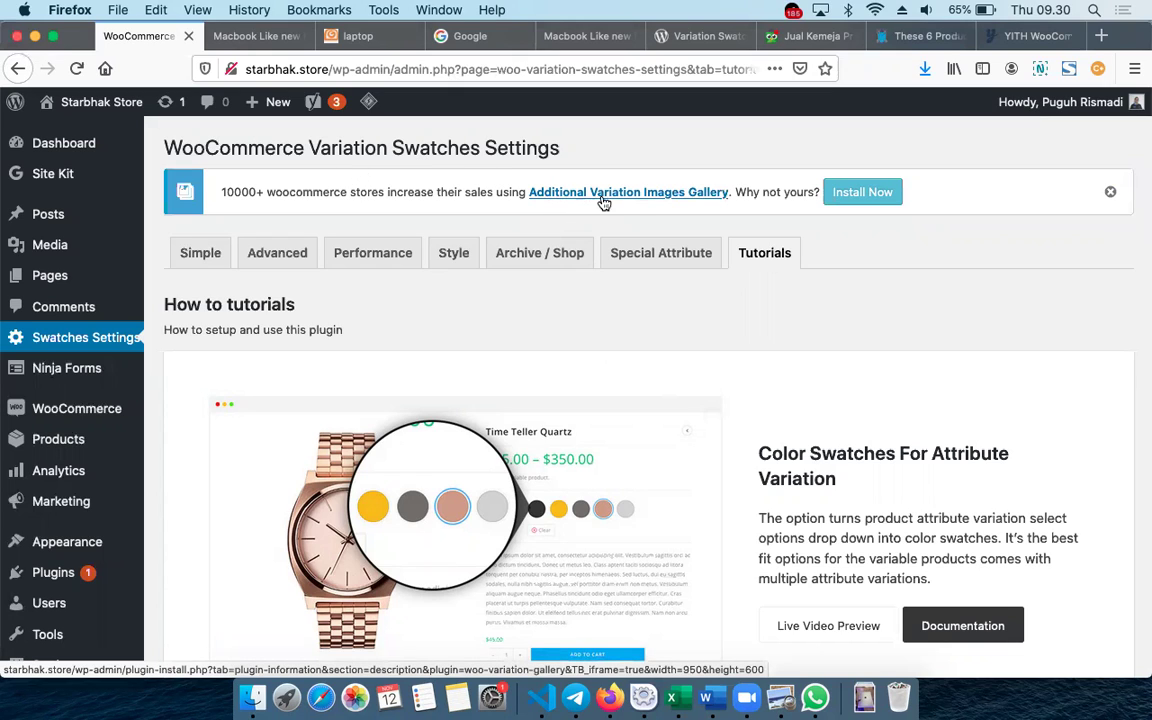
click(213, 254)
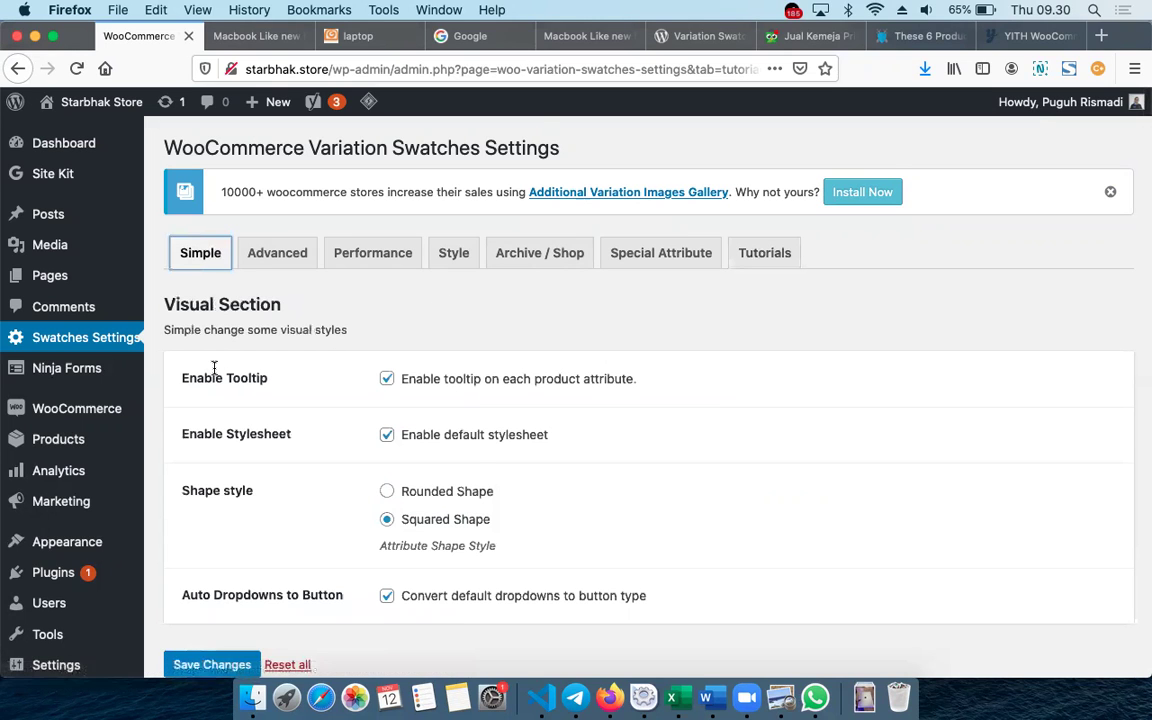
scroll(213, 374, down, 3)
scroll(213, 374, up, 1)
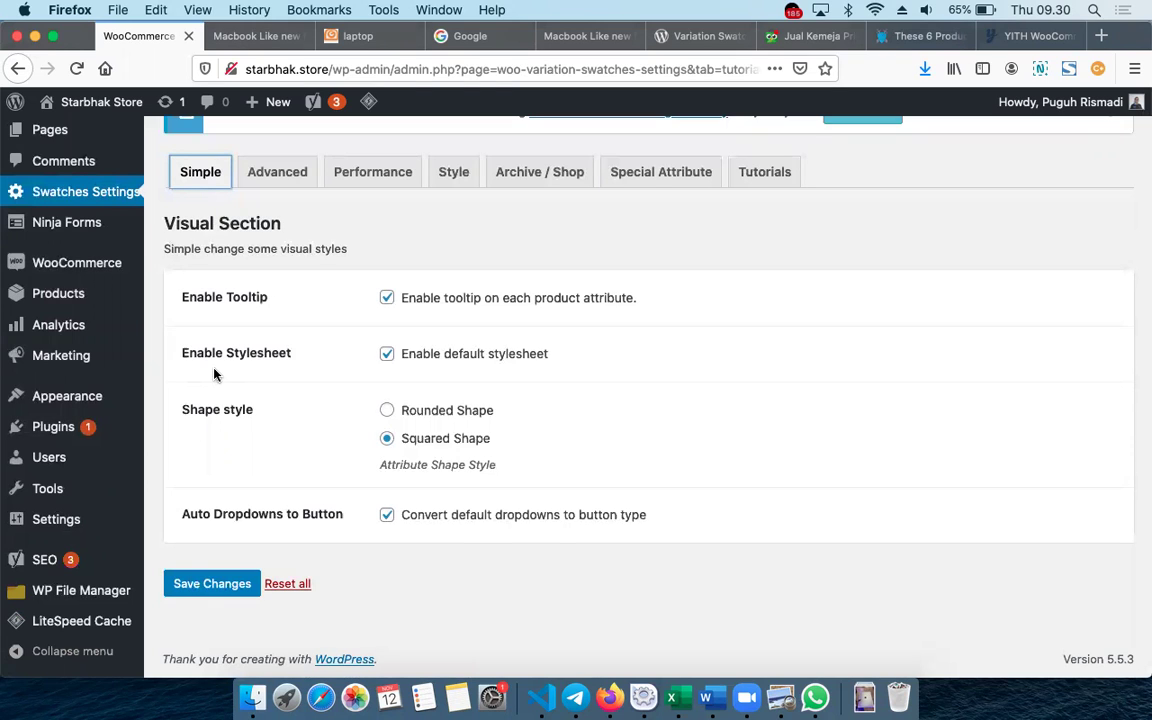
scroll(213, 374, up, 3)
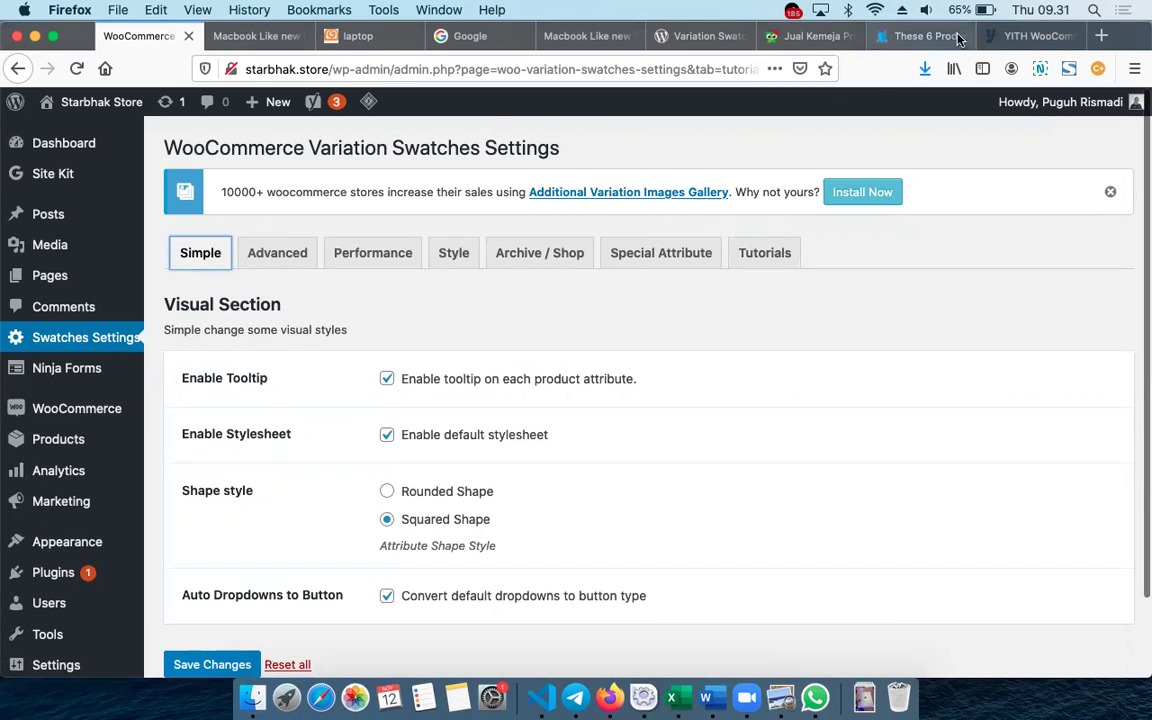
Find the Variation Swatches for WooCommerce page on WordPress.org among the open pages and read its installation instructions
click(1029, 37)
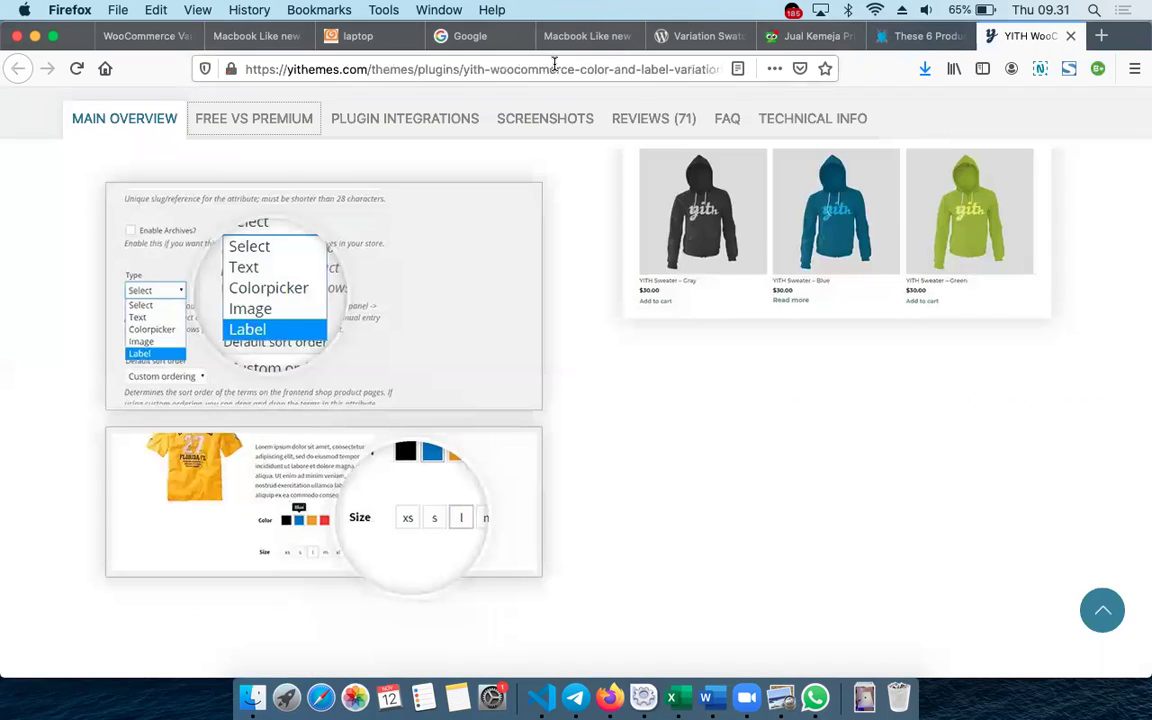
click(935, 37)
click(596, 69)
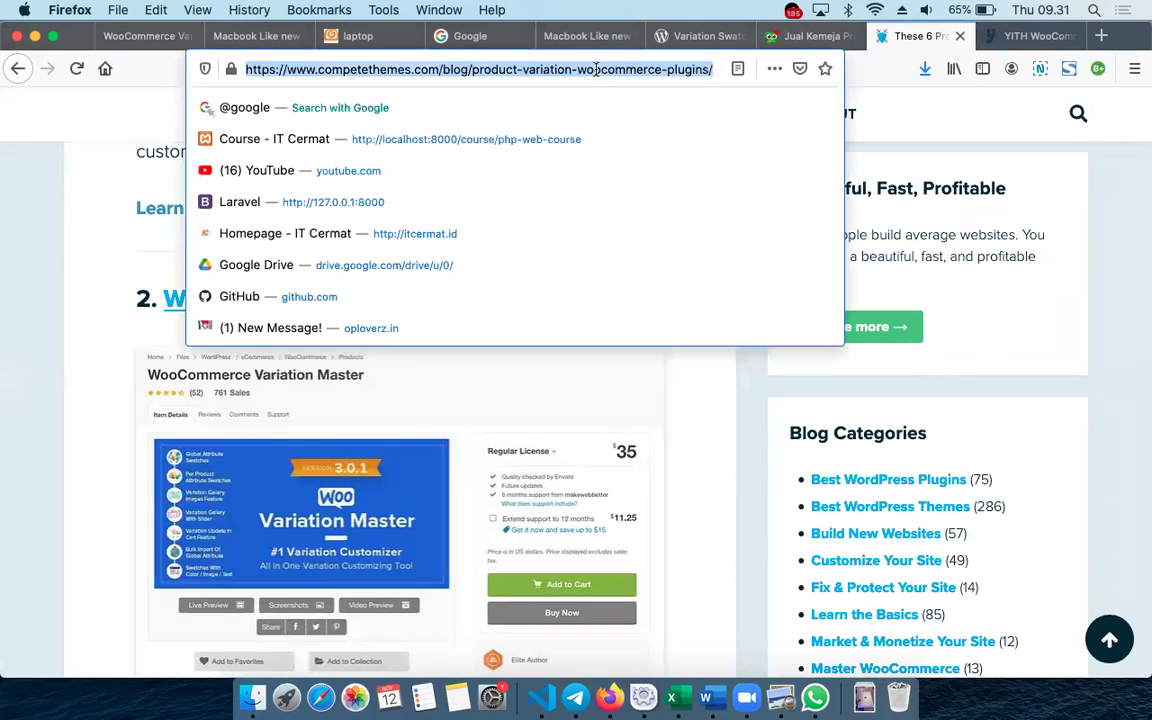
click(703, 36)
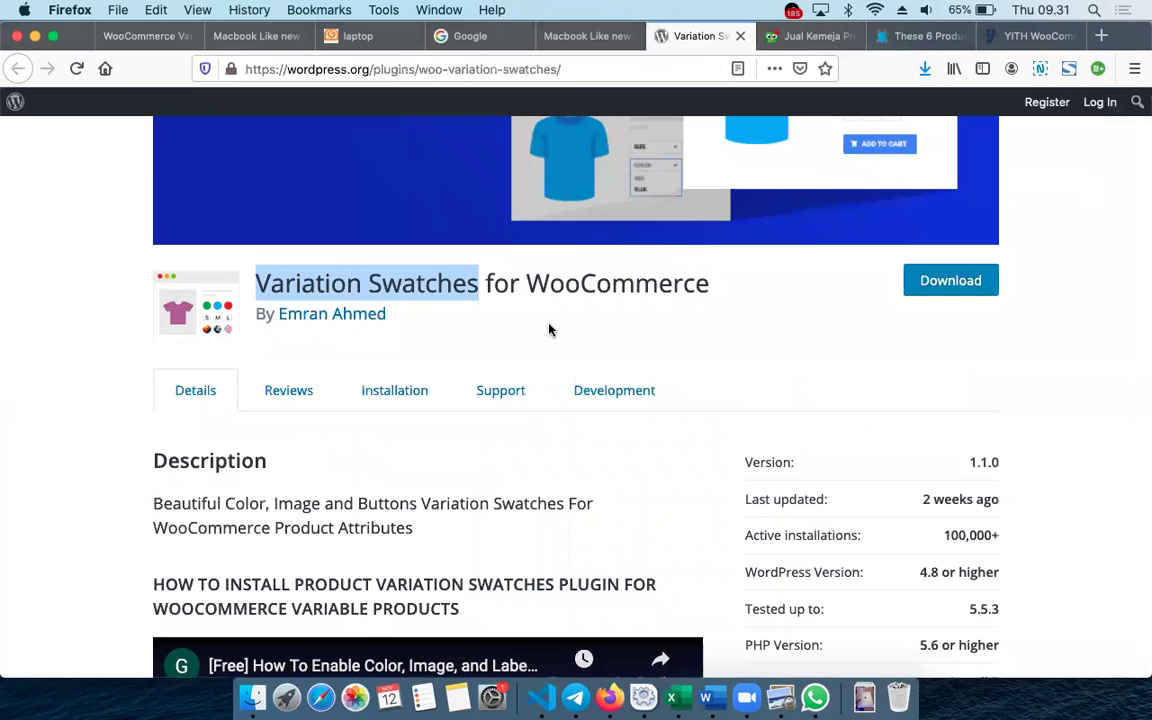
scroll(549, 330, down, 3)
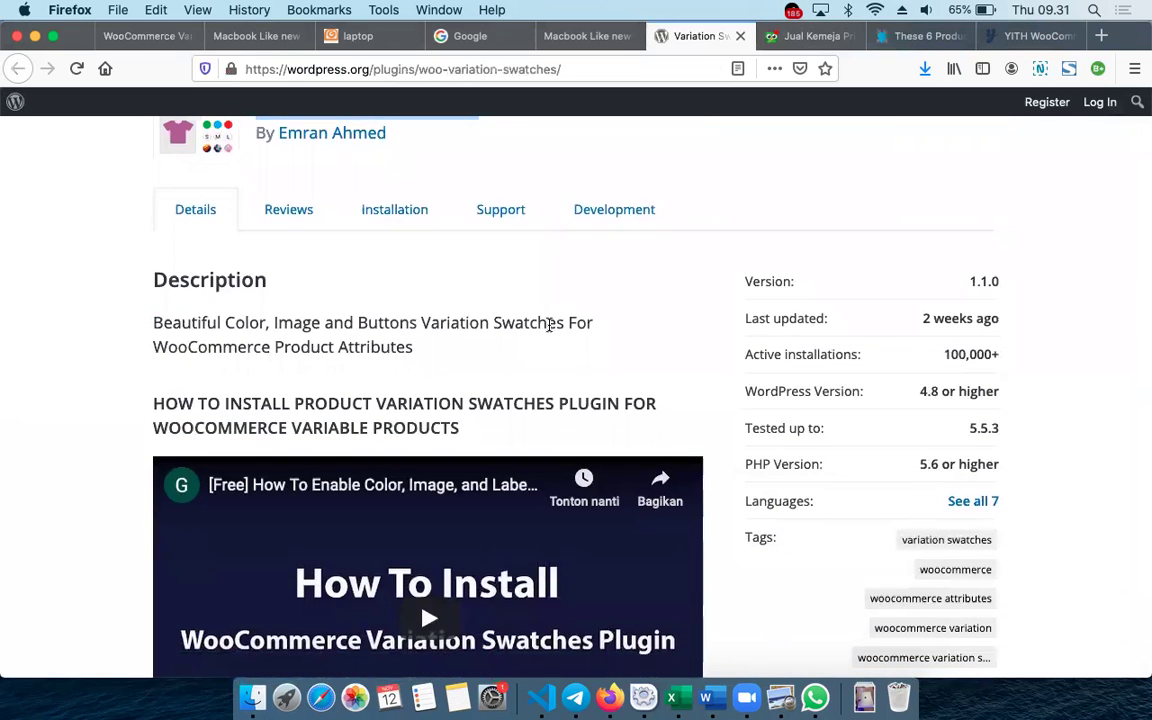
click(398, 220)
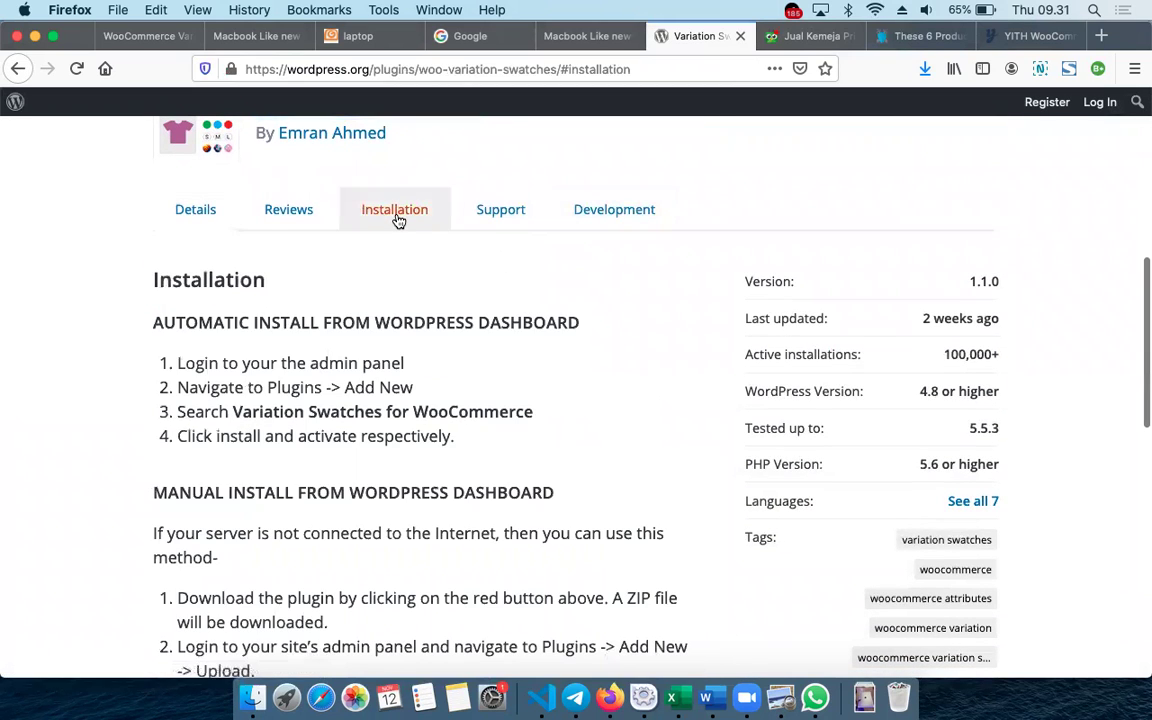
scroll(437, 405, down, 10)
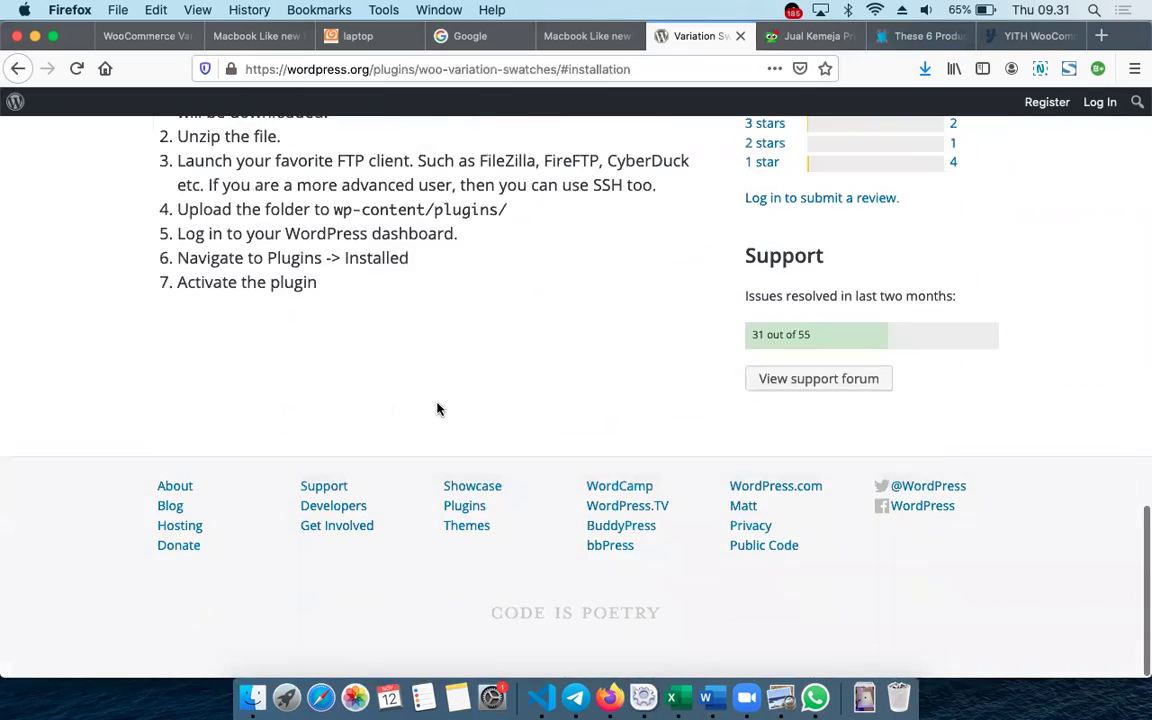
scroll(437, 408, up, 10)
scroll(437, 406, down, 2)
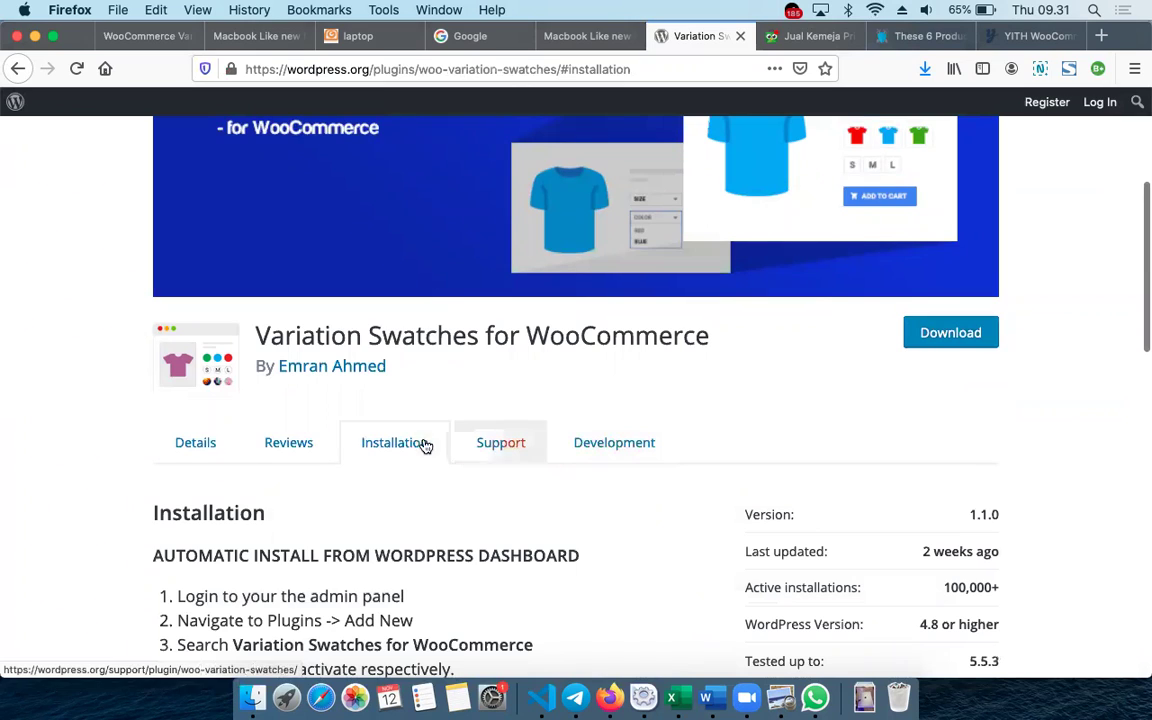
Read the plugin's details and key features, and open the documentation for auto-converting variation dropdowns to button swatches
click(222, 448)
scroll(478, 530, down, 5)
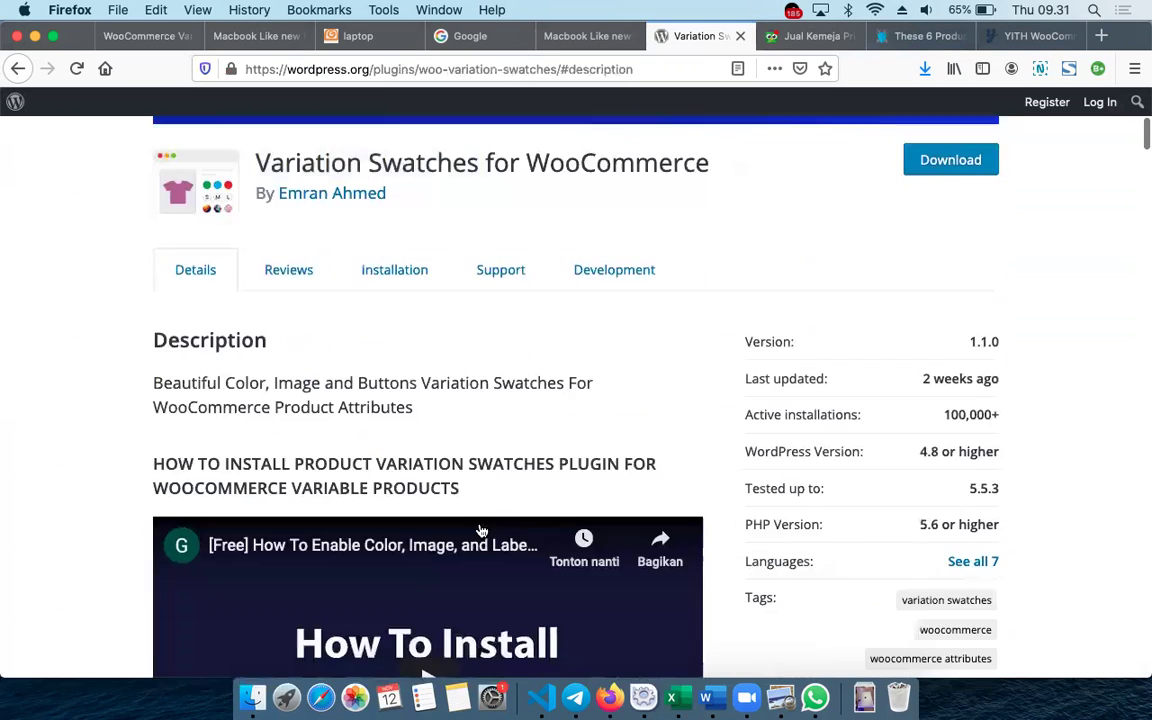
scroll(480, 530, down, 5)
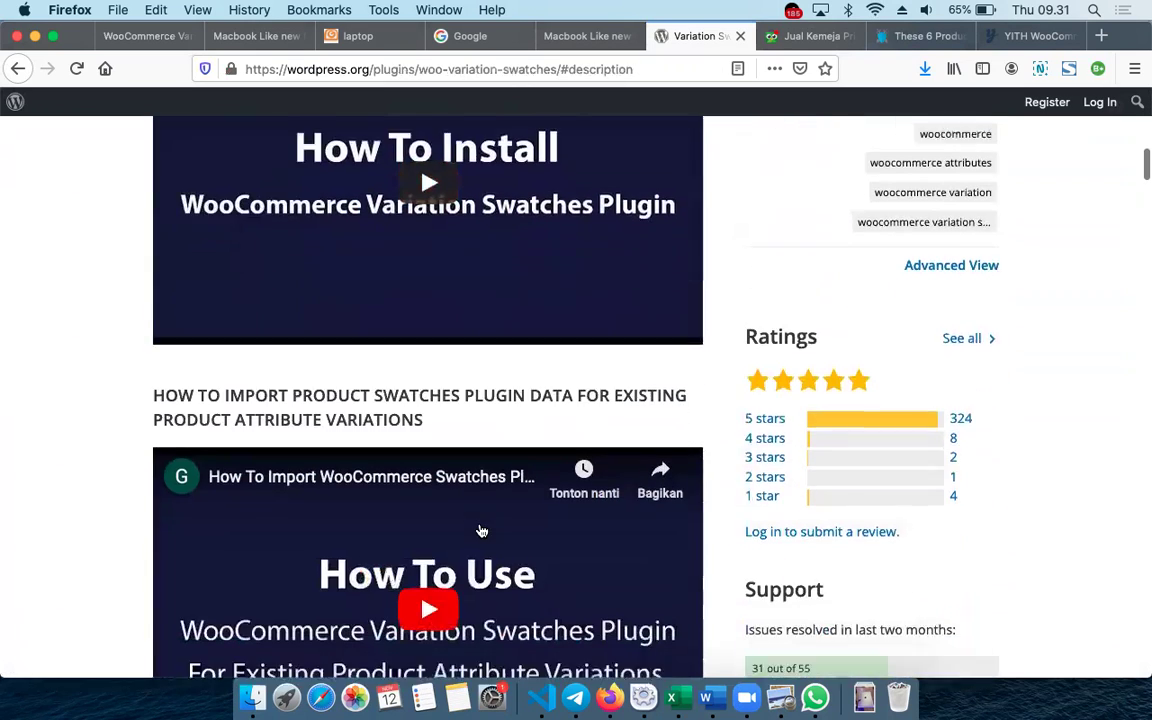
scroll(480, 530, down, 12)
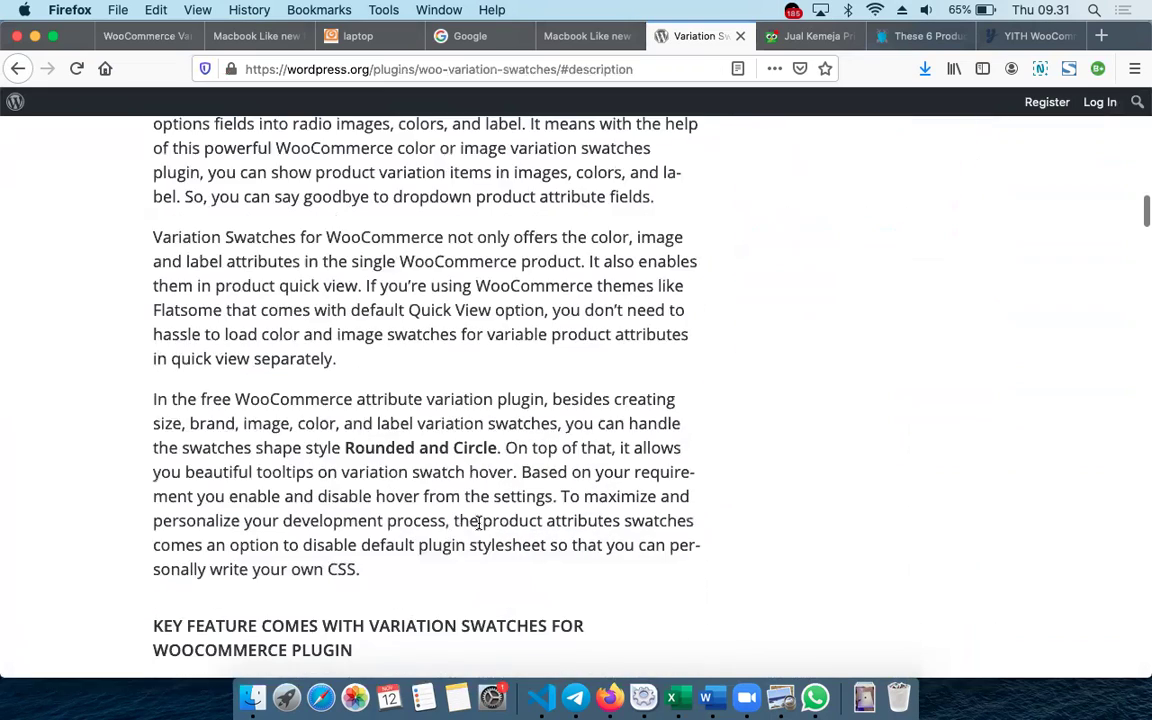
scroll(478, 527, down, 3)
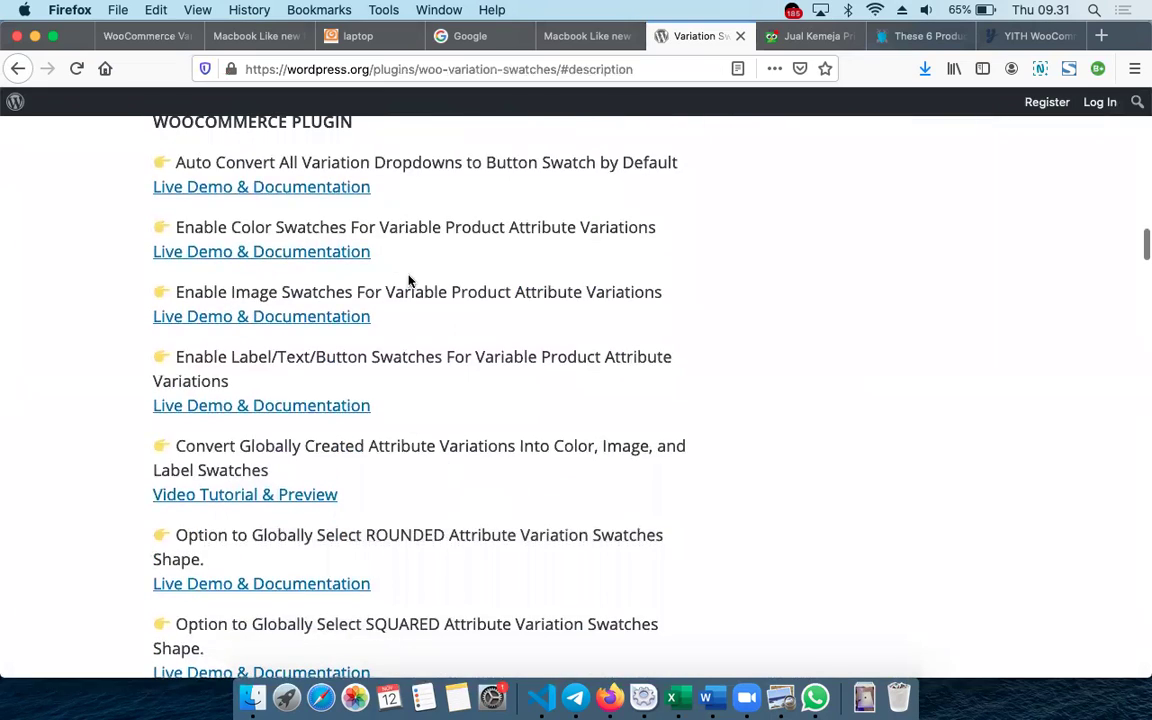
click(316, 191)
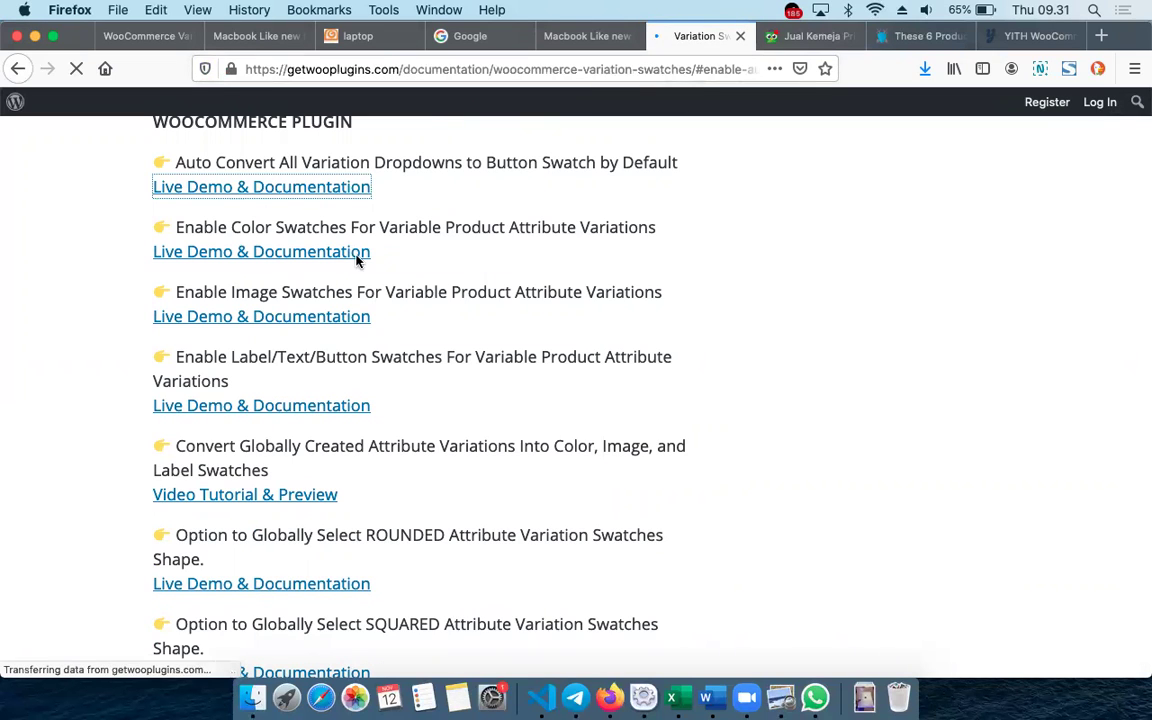
Return to the WooCommerce Variation Swatches settings and check the shape style and Auto Dropdowns to Button options
click(140, 36)
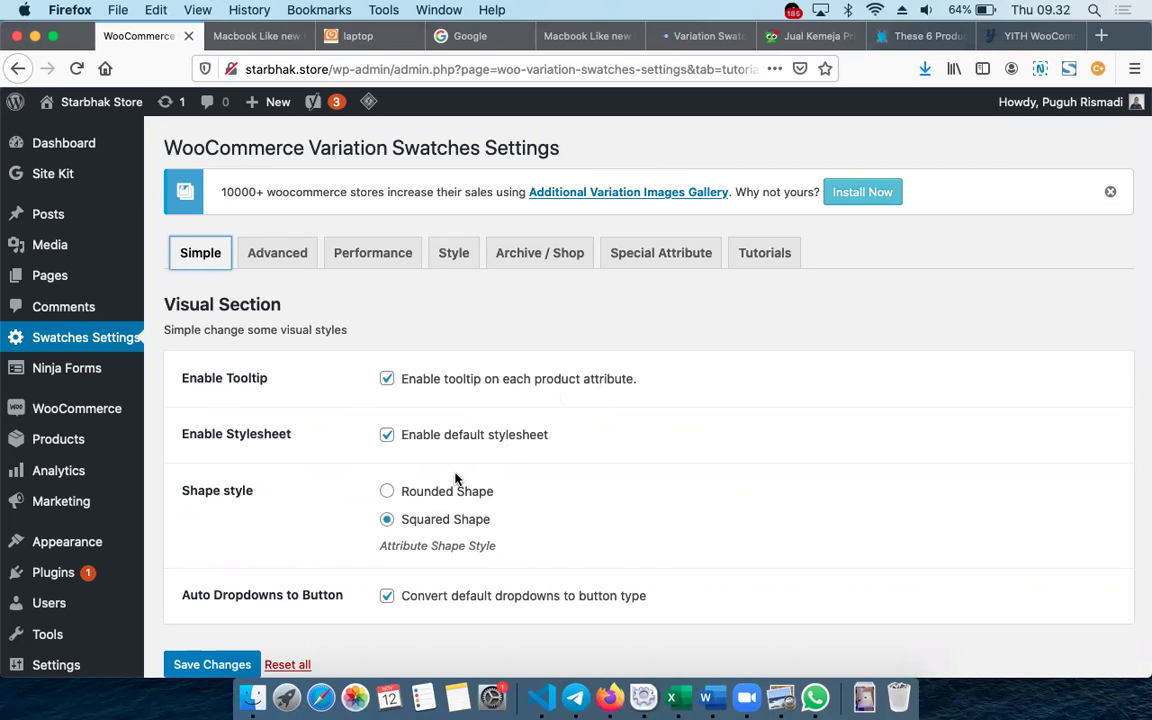
scroll(514, 465, down, 1)
scroll(505, 460, down, 2)
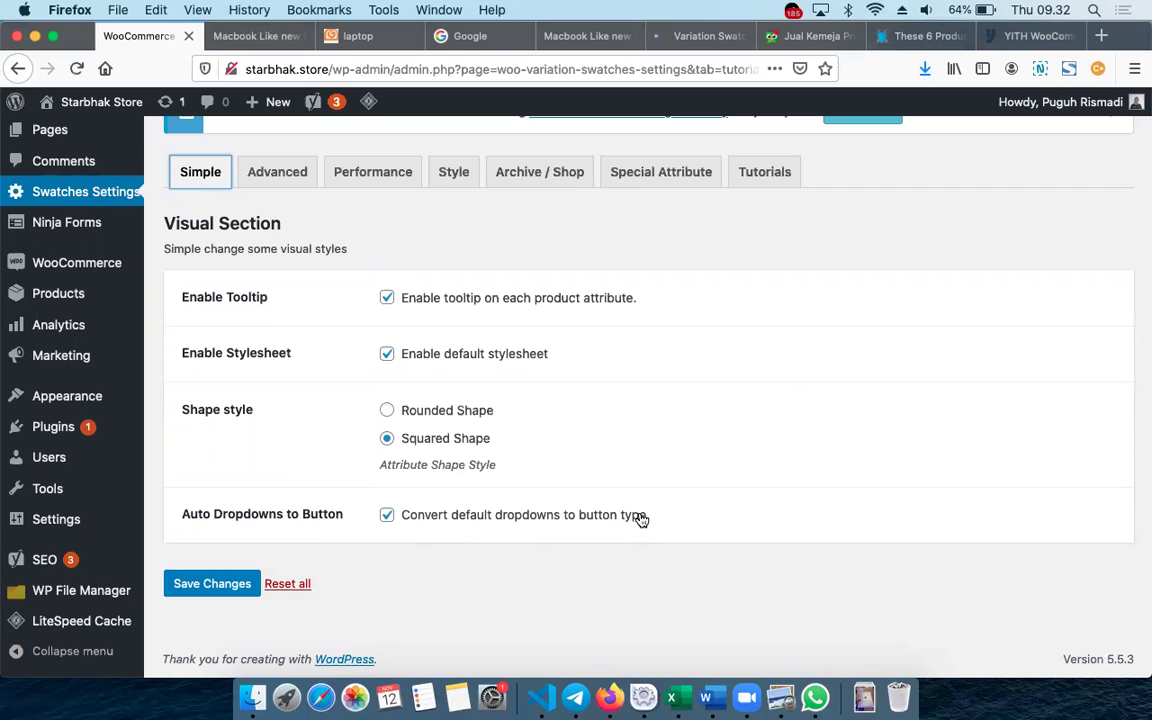
mouse_move(102, 400)
Look through the getwooplugins.com documentation on creating button, image and color swatches for global attributes and variable products
click(712, 36)
scroll(540, 334, down, 10)
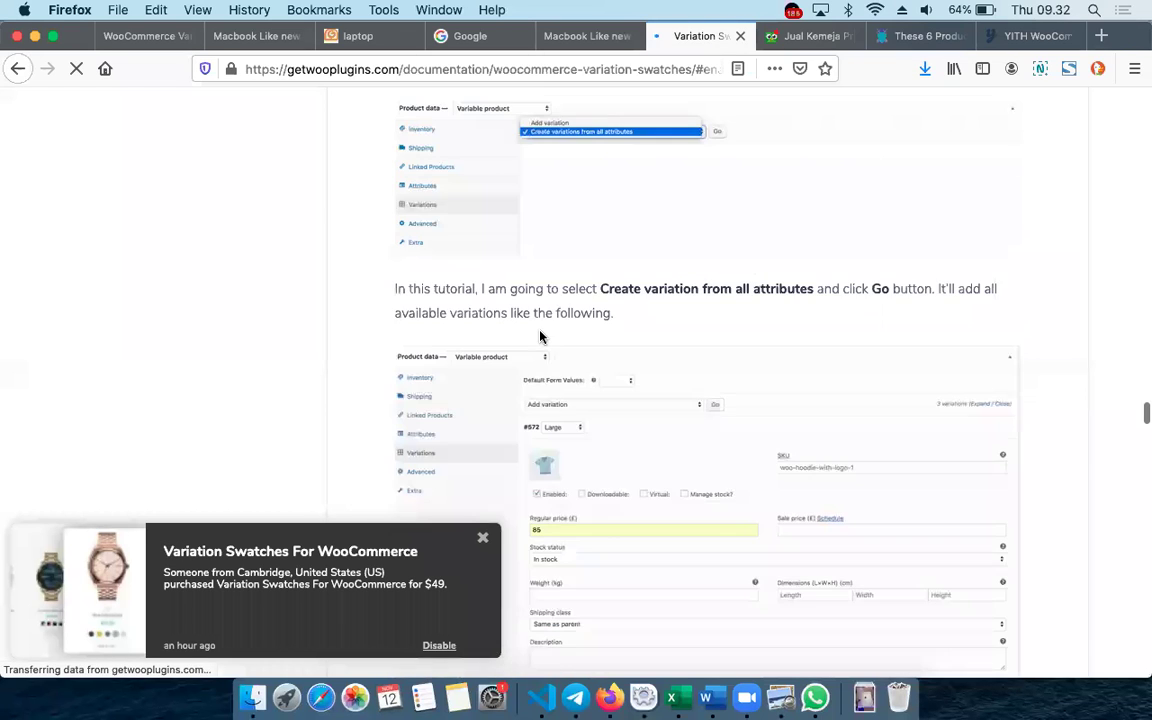
scroll(540, 338, up, 15)
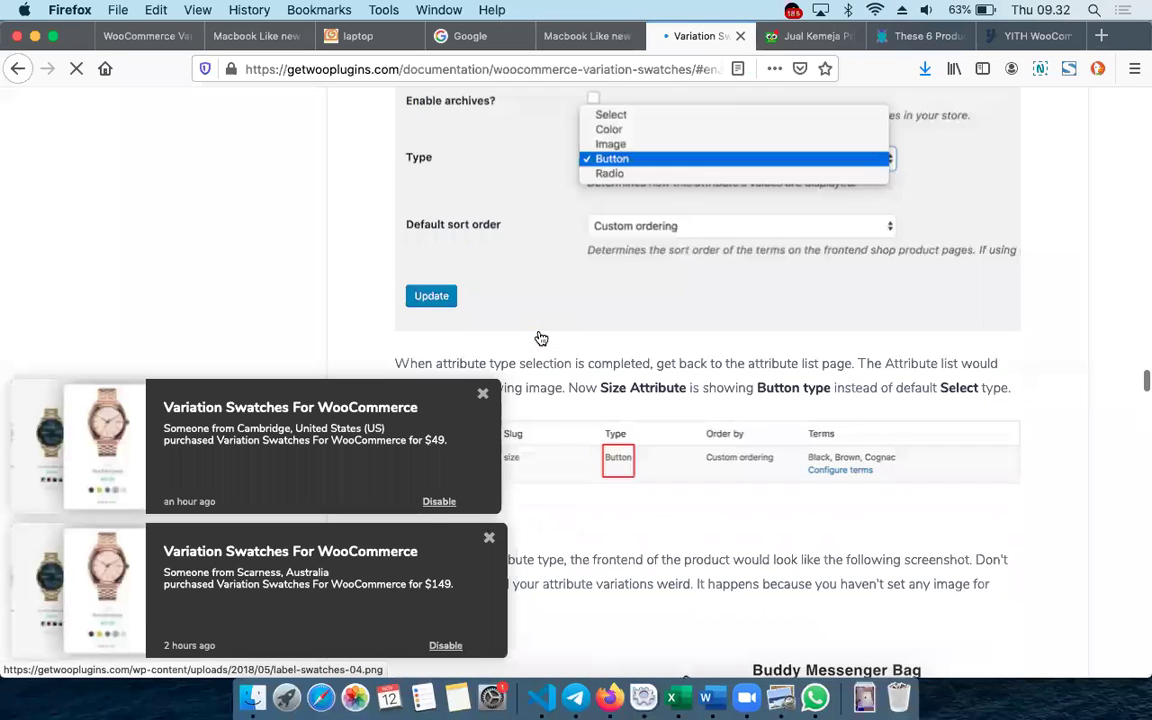
scroll(540, 334, down, 3)
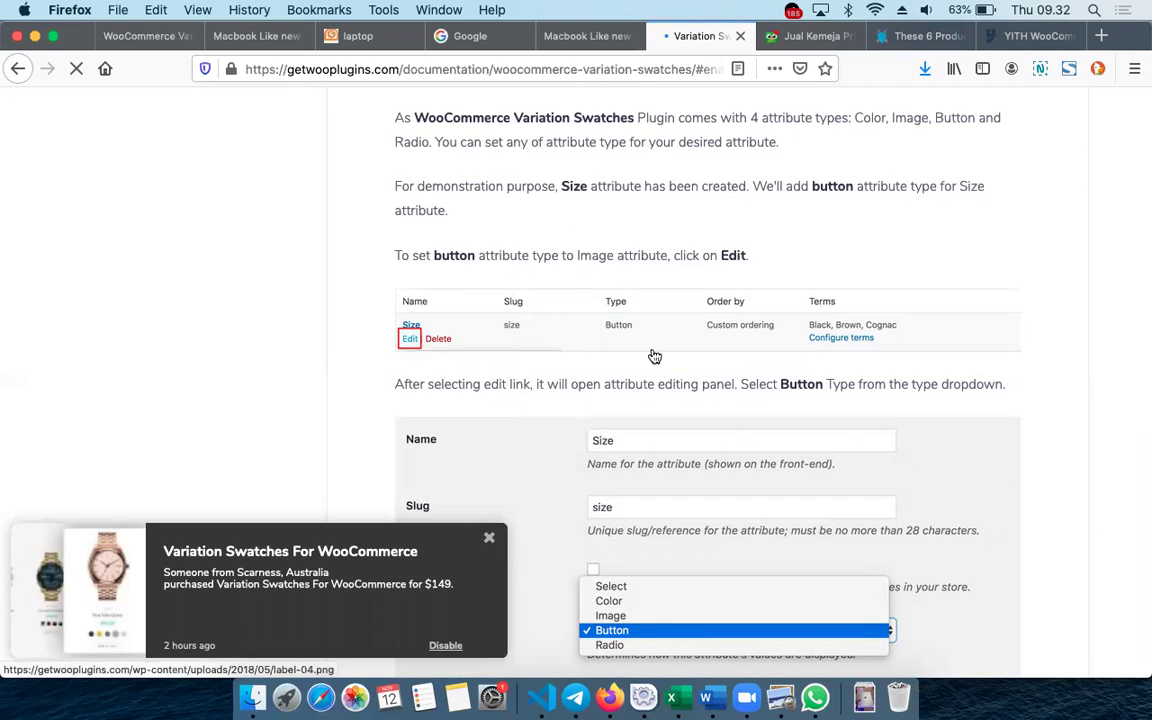
scroll(654, 357, down, 4)
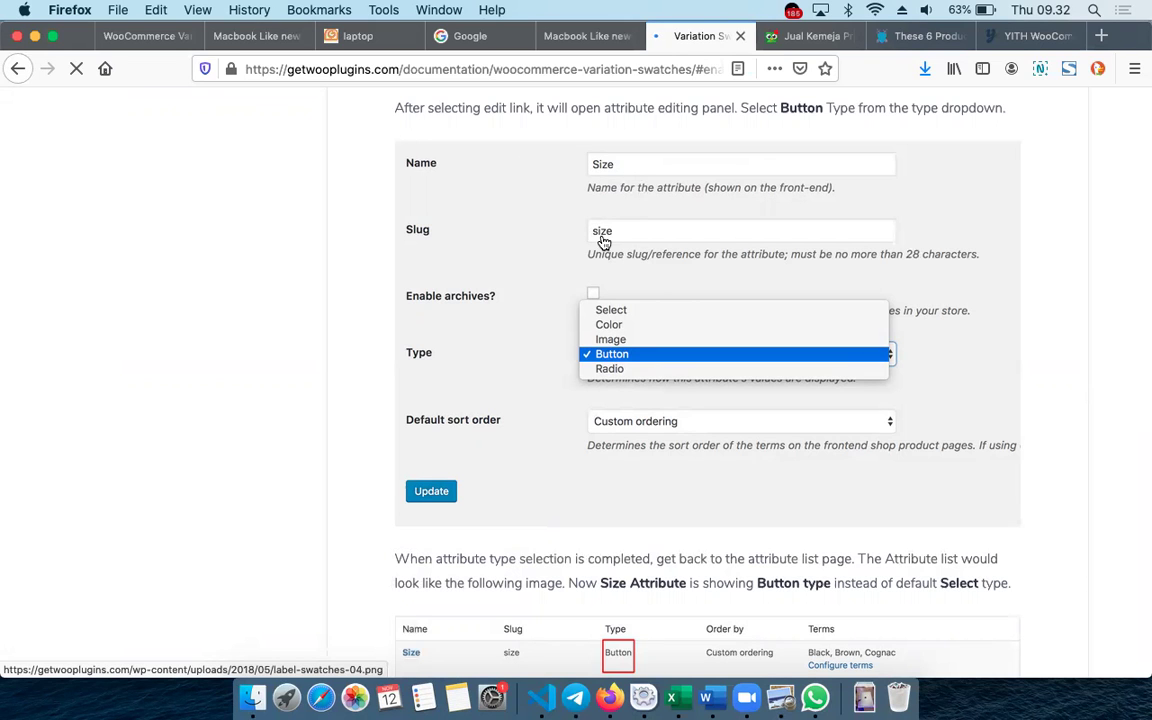
scroll(594, 262, up, 15)
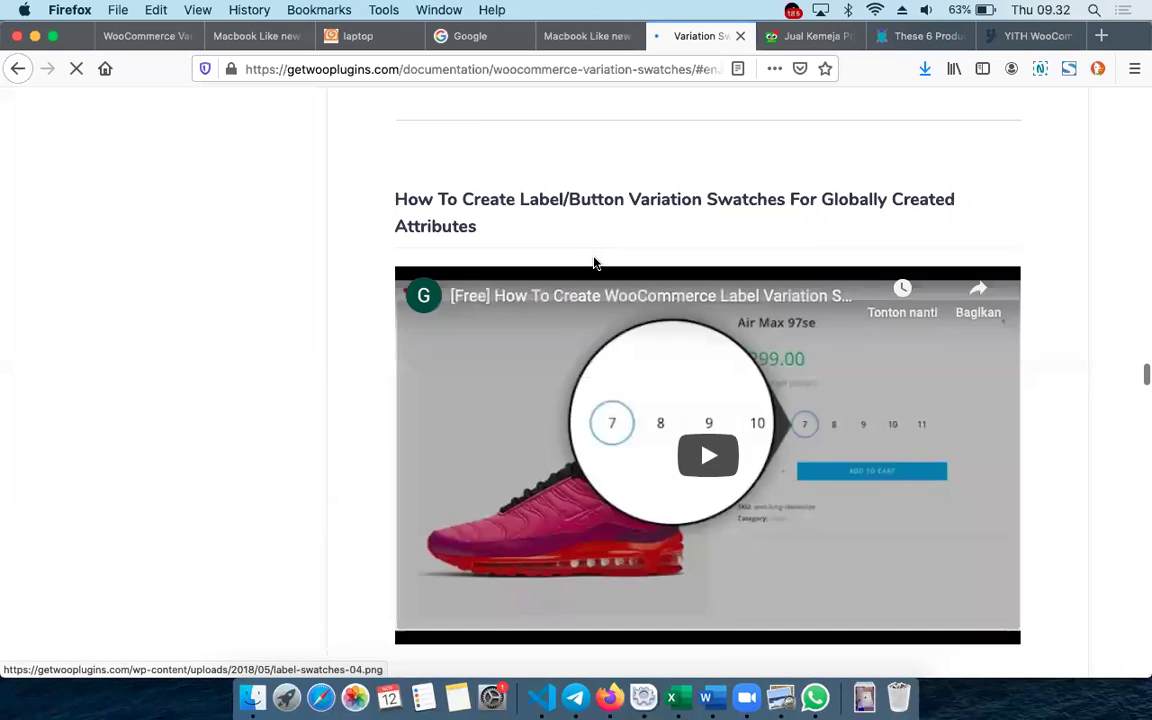
scroll(595, 263, down, 15)
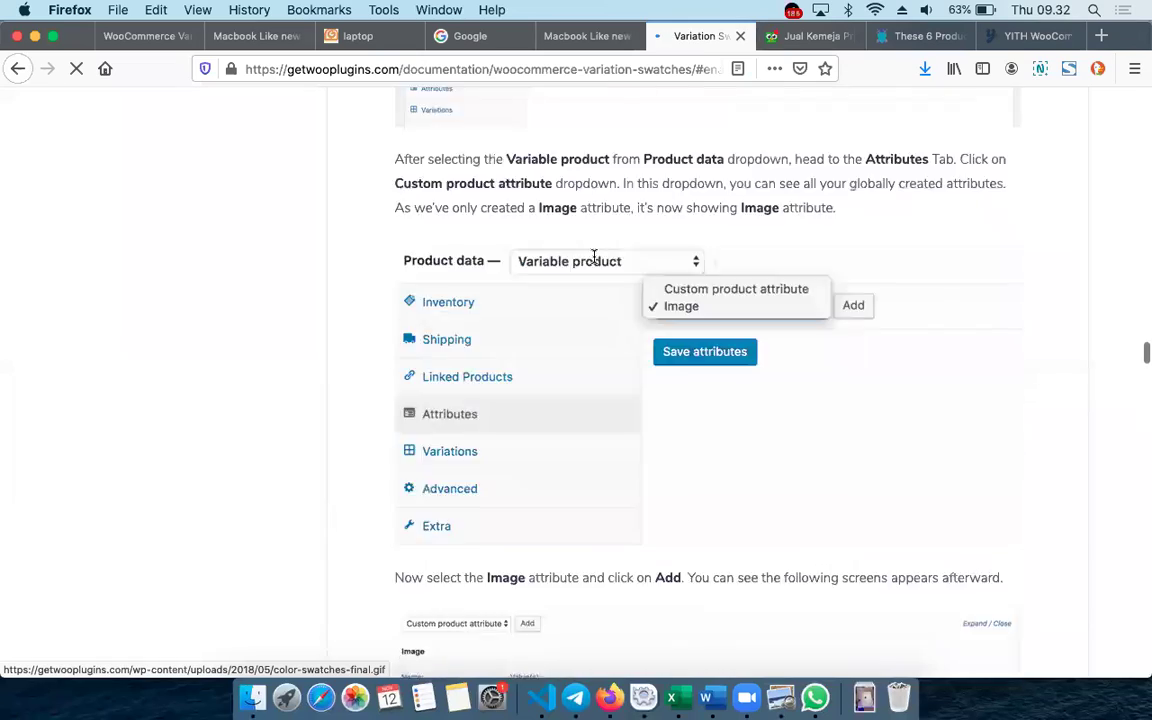
scroll(595, 263, up, 20)
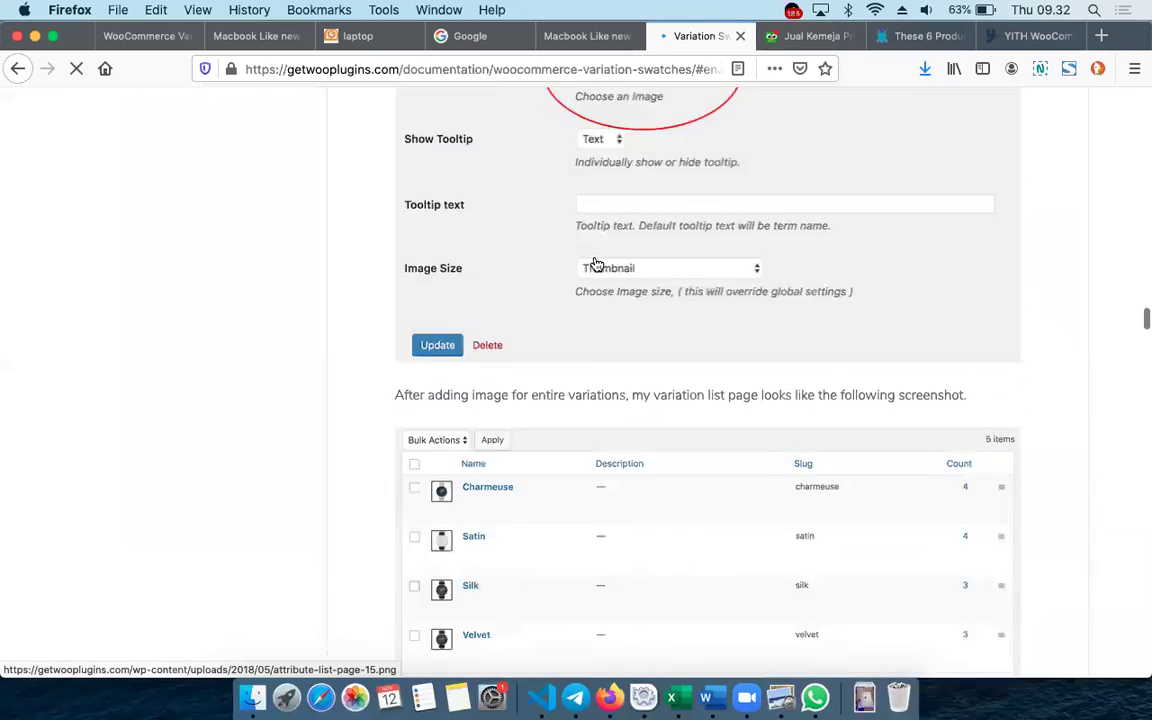
scroll(595, 263, down, 20)
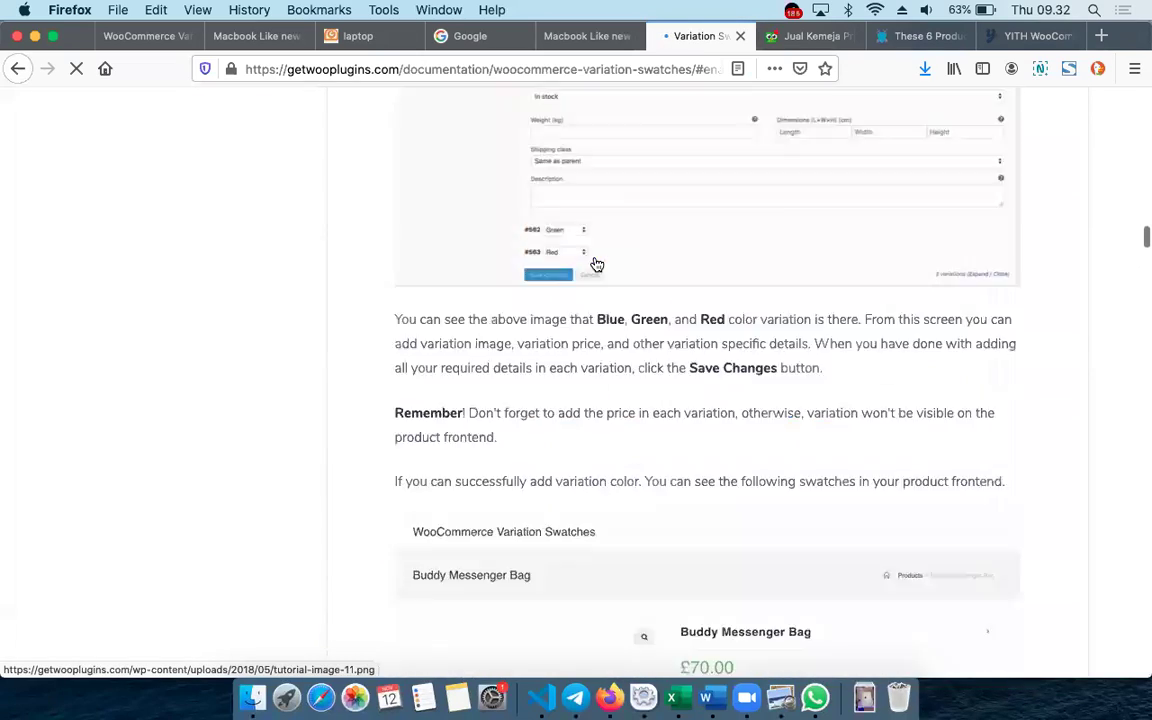
Read the documentation from the plugin installation through the premium version and license key sections to the Configuring attributes instructions
scroll(593, 262, up, 20)
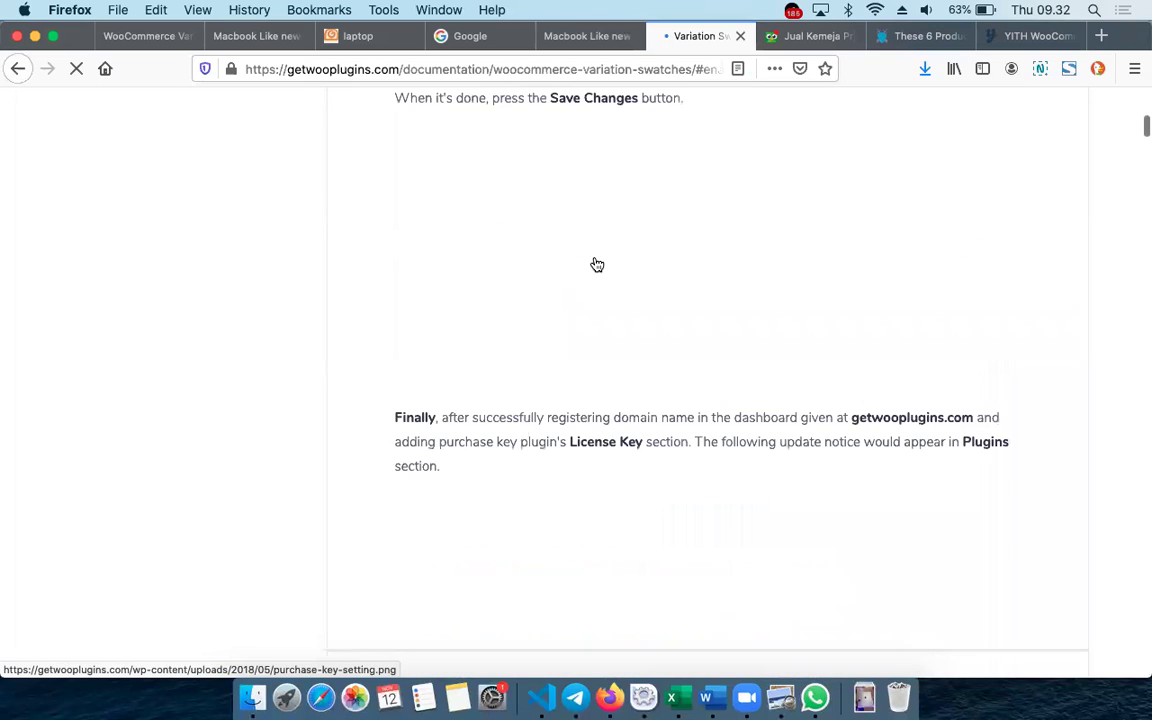
scroll(593, 257, up, 10)
scroll(593, 257, down, 8)
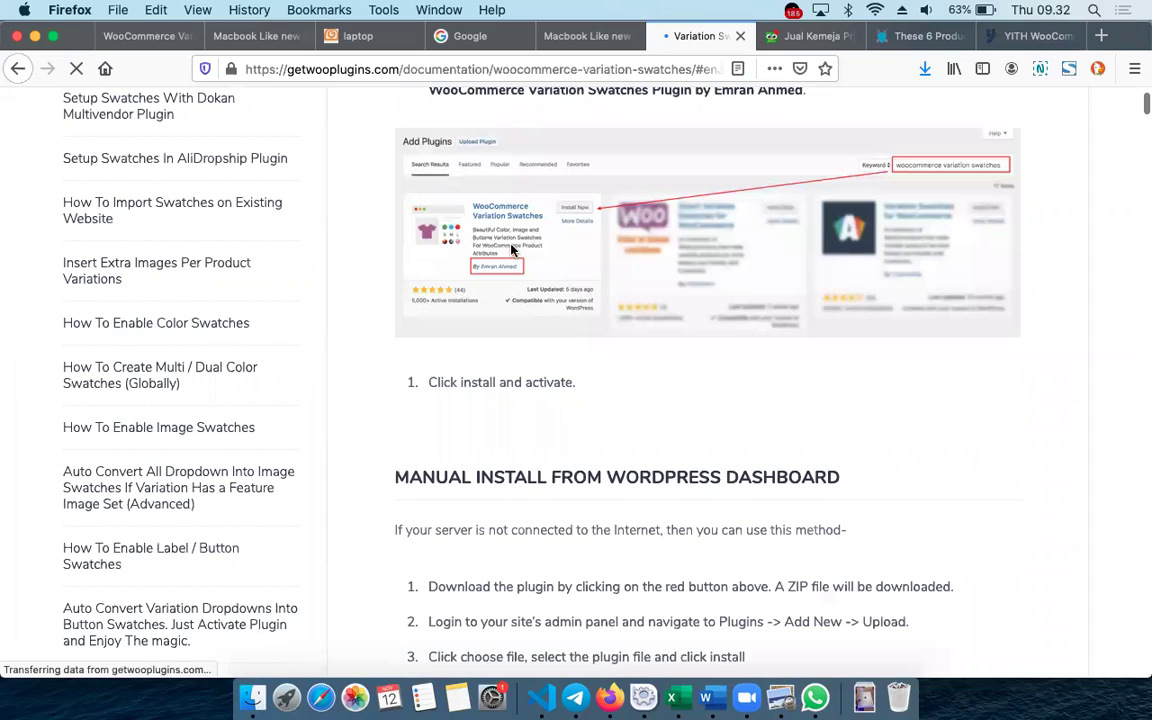
scroll(600, 355, down, 10)
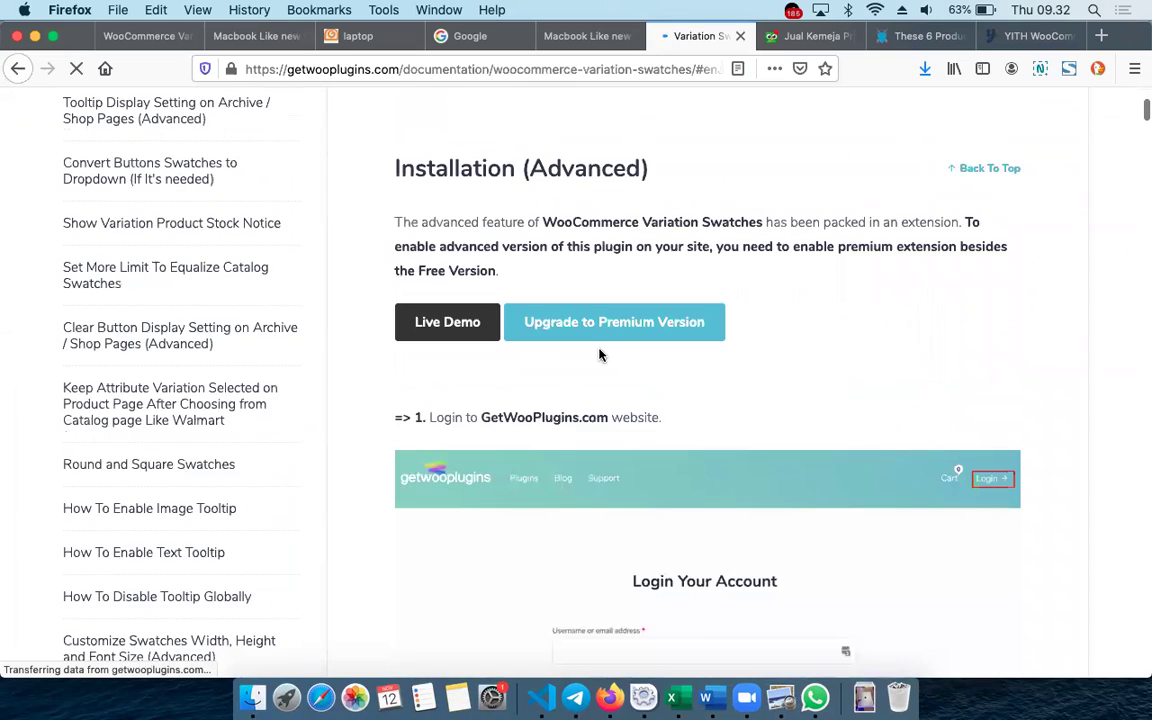
scroll(600, 355, down, 10)
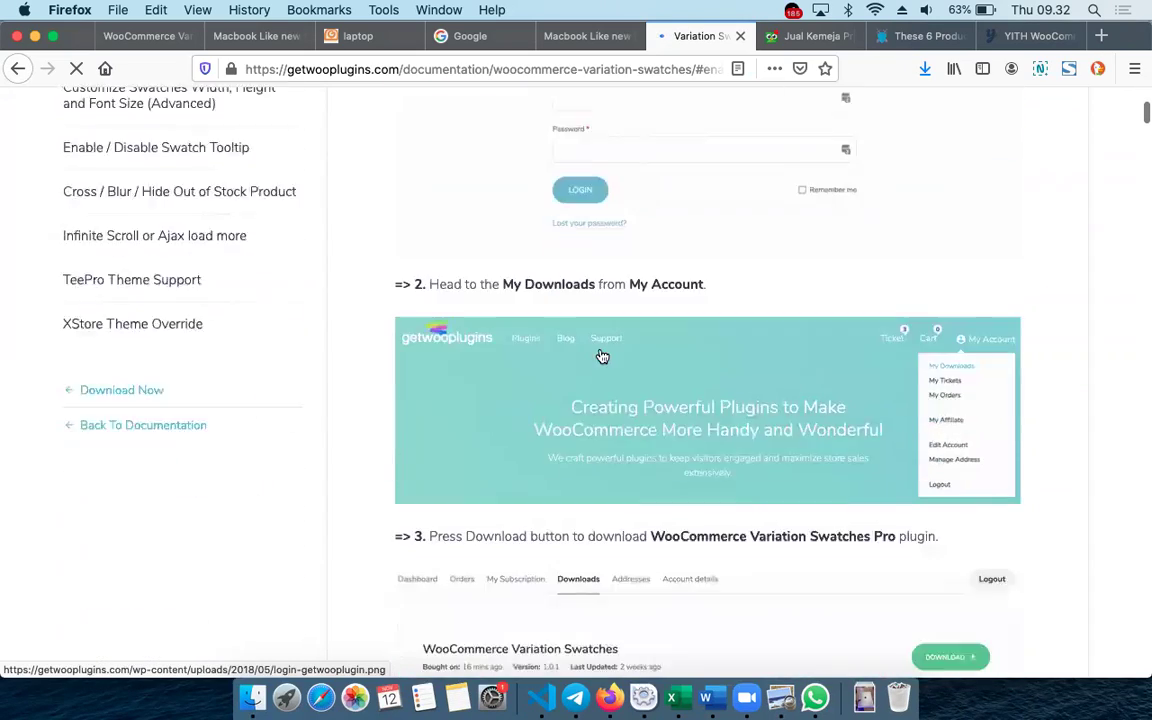
scroll(601, 357, down, 1)
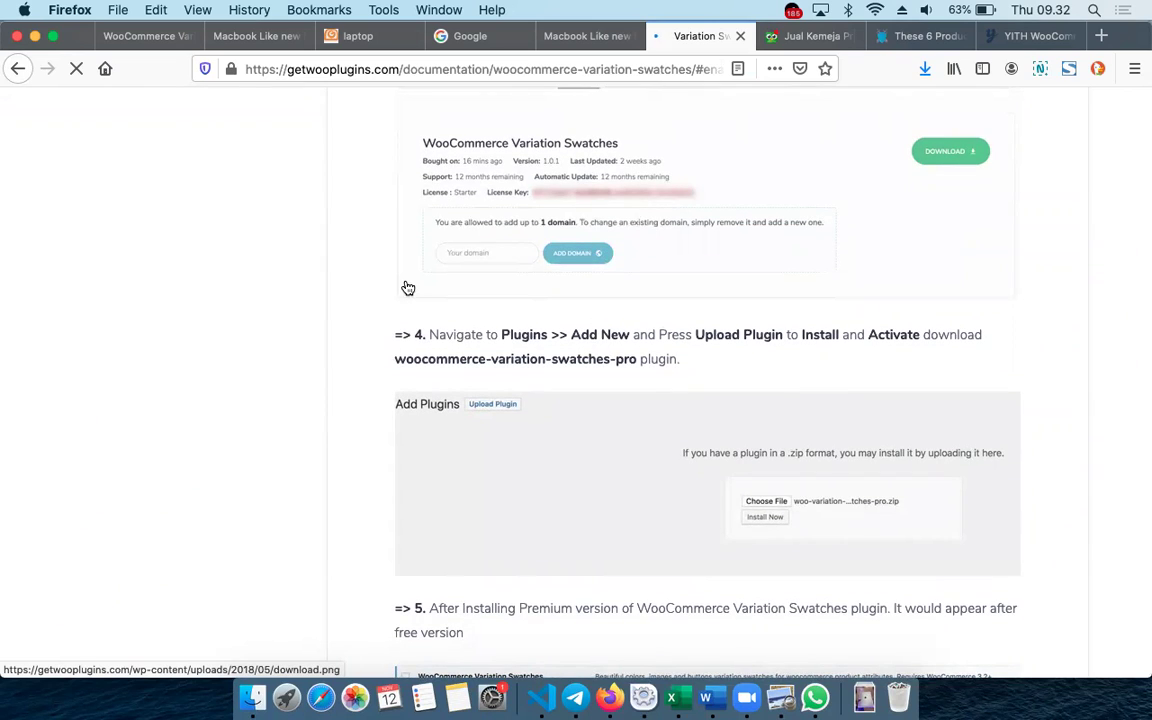
scroll(408, 288, down, 5)
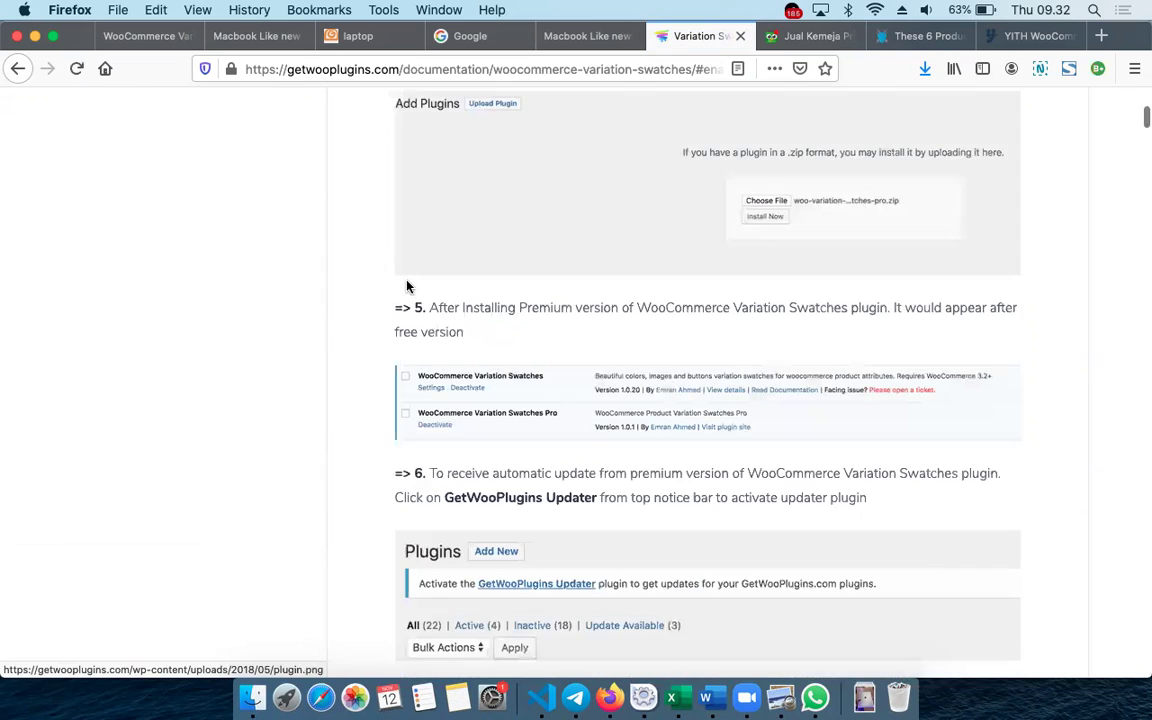
scroll(408, 288, down, 5)
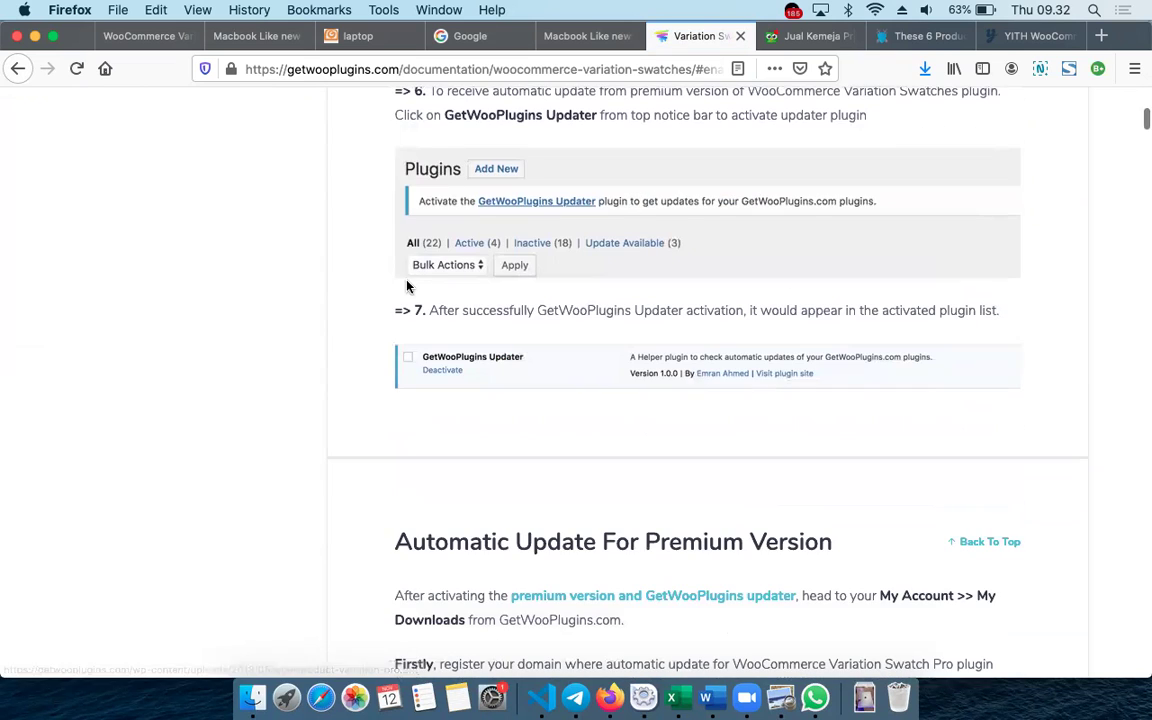
scroll(407, 287, down, 10)
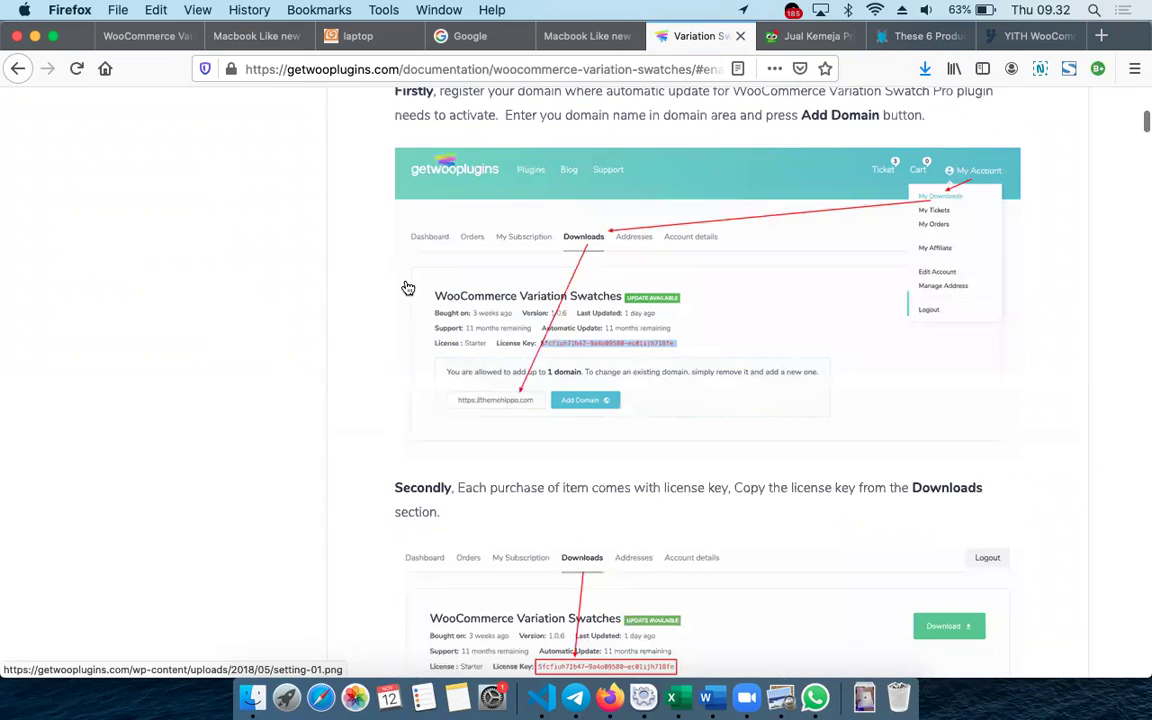
scroll(408, 288, down, 5)
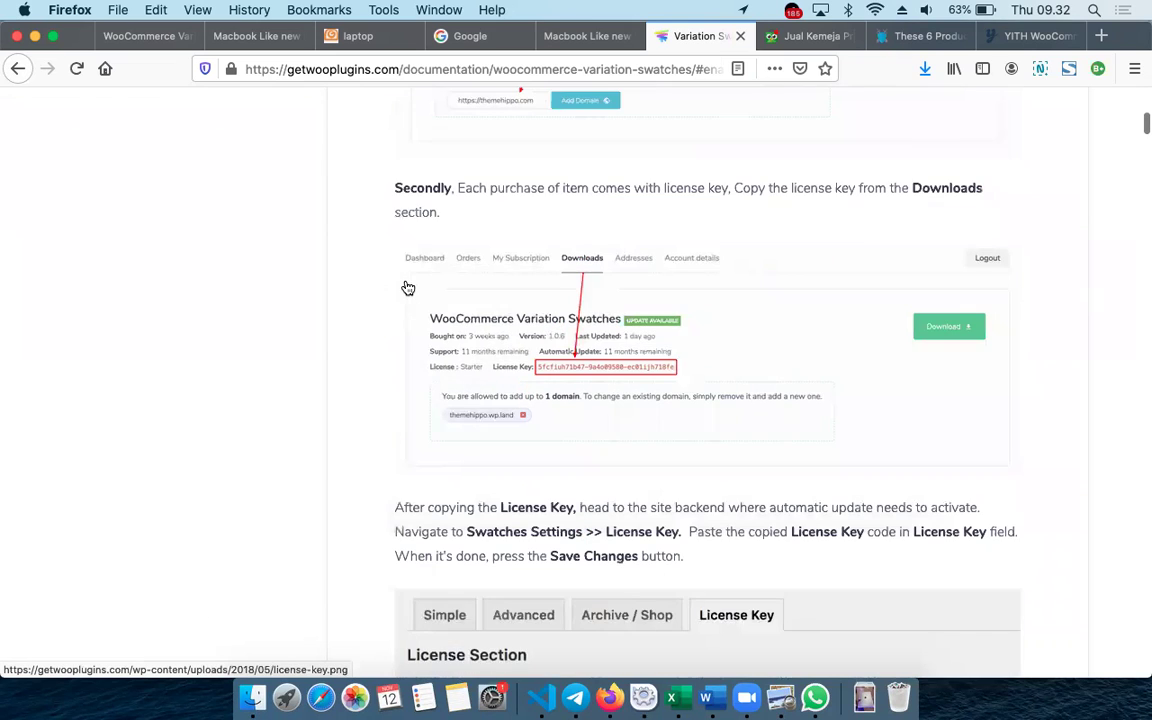
scroll(408, 288, down, 10)
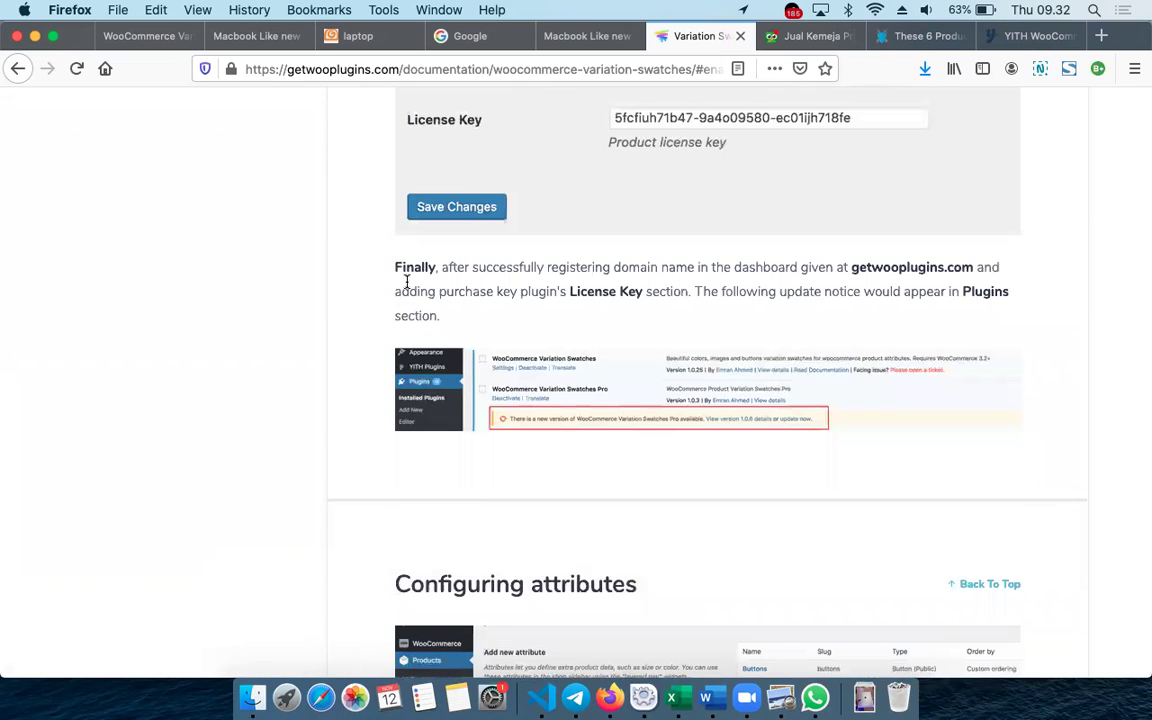
scroll(407, 285, up, 5)
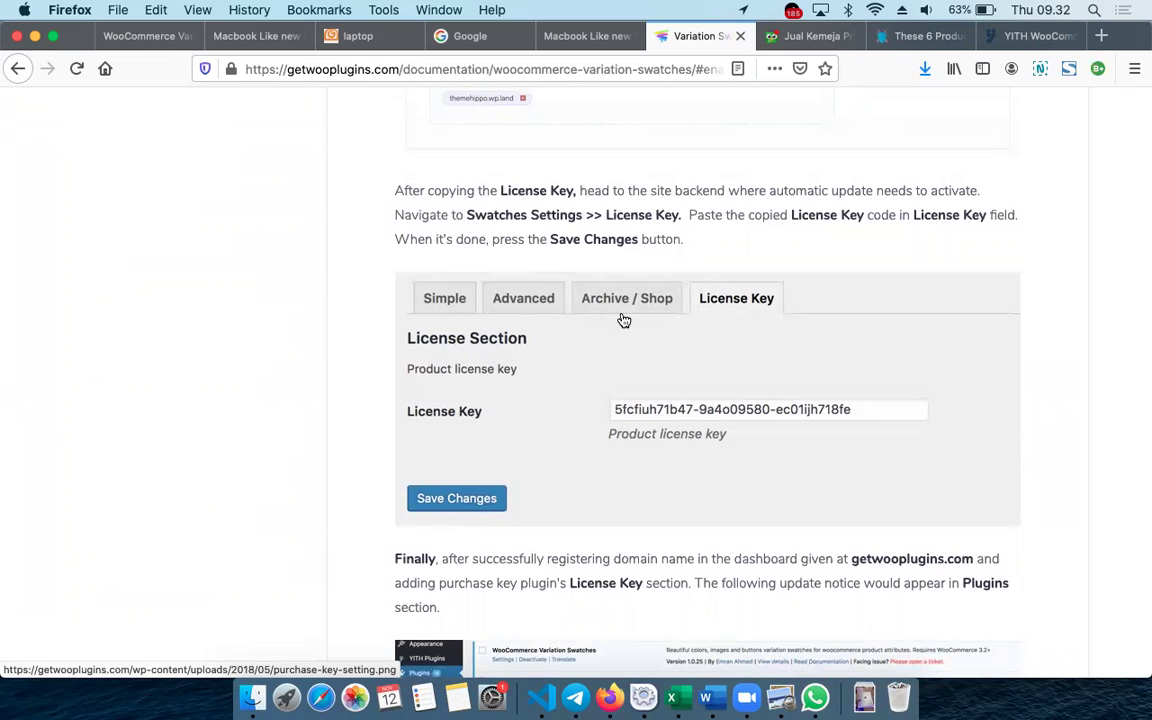
scroll(624, 320, down, 8)
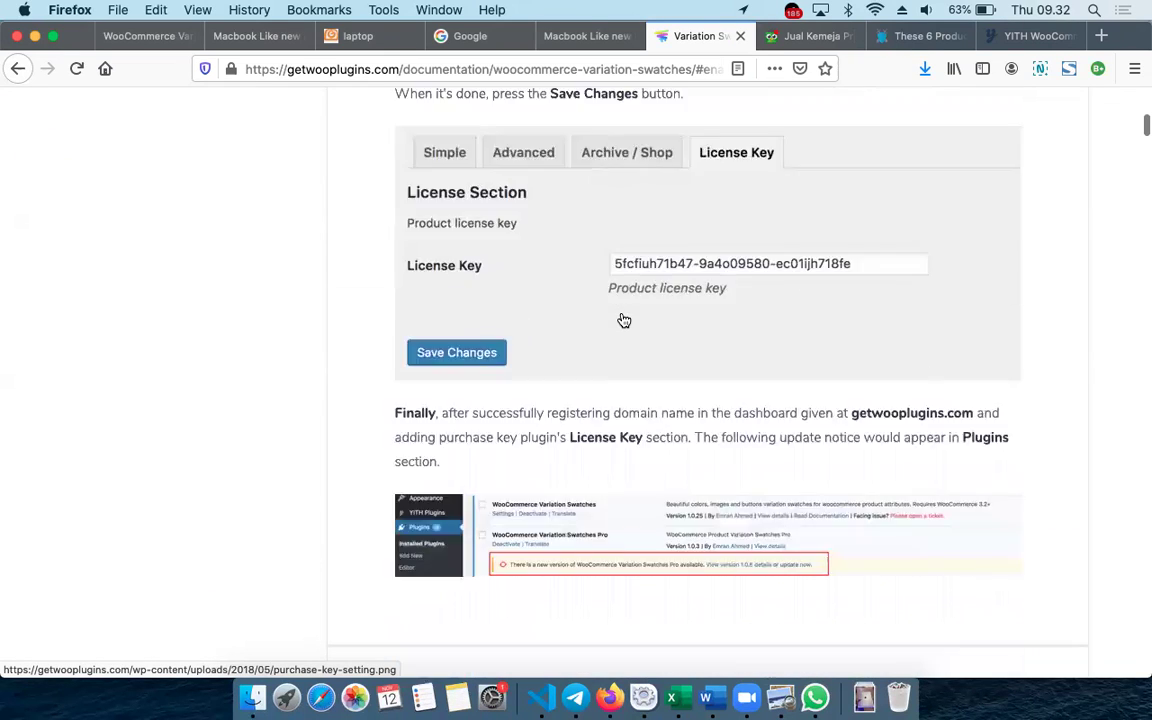
scroll(620, 318, down, 1)
scroll(620, 318, down, 10)
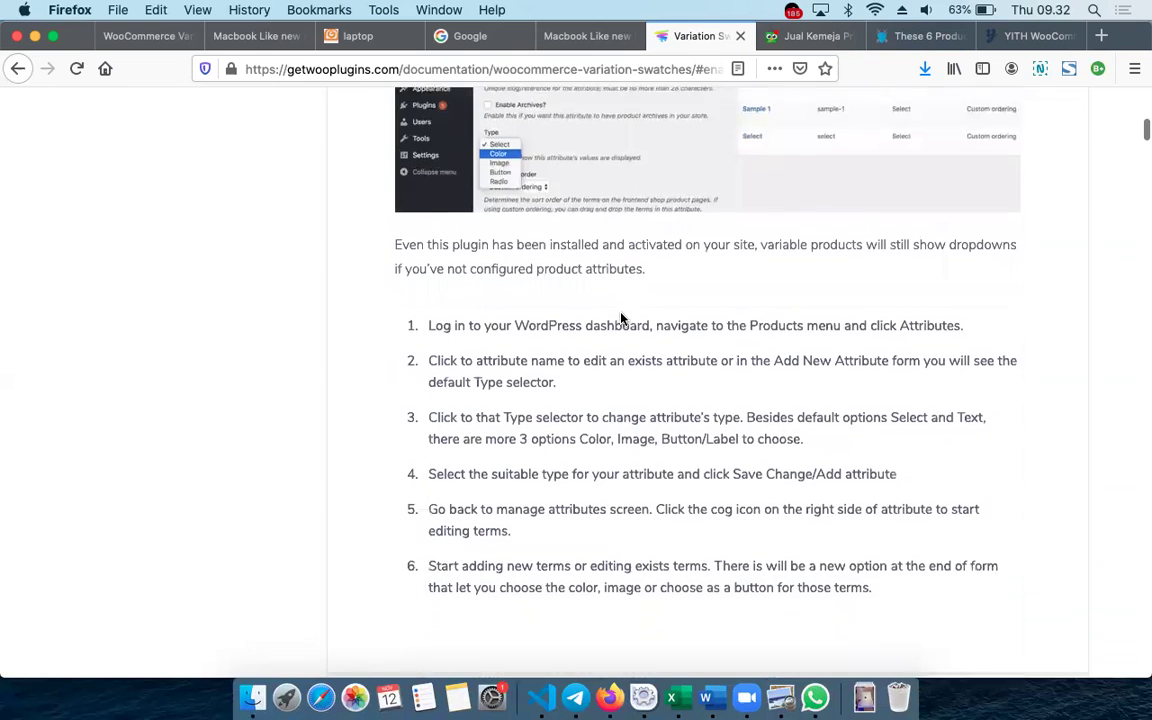
Look through the documentation sections on setting up swatches with Elementor Page Builder, the Printful plugin and the Dokan Multivendor plugin
scroll(621, 318, down, 1)
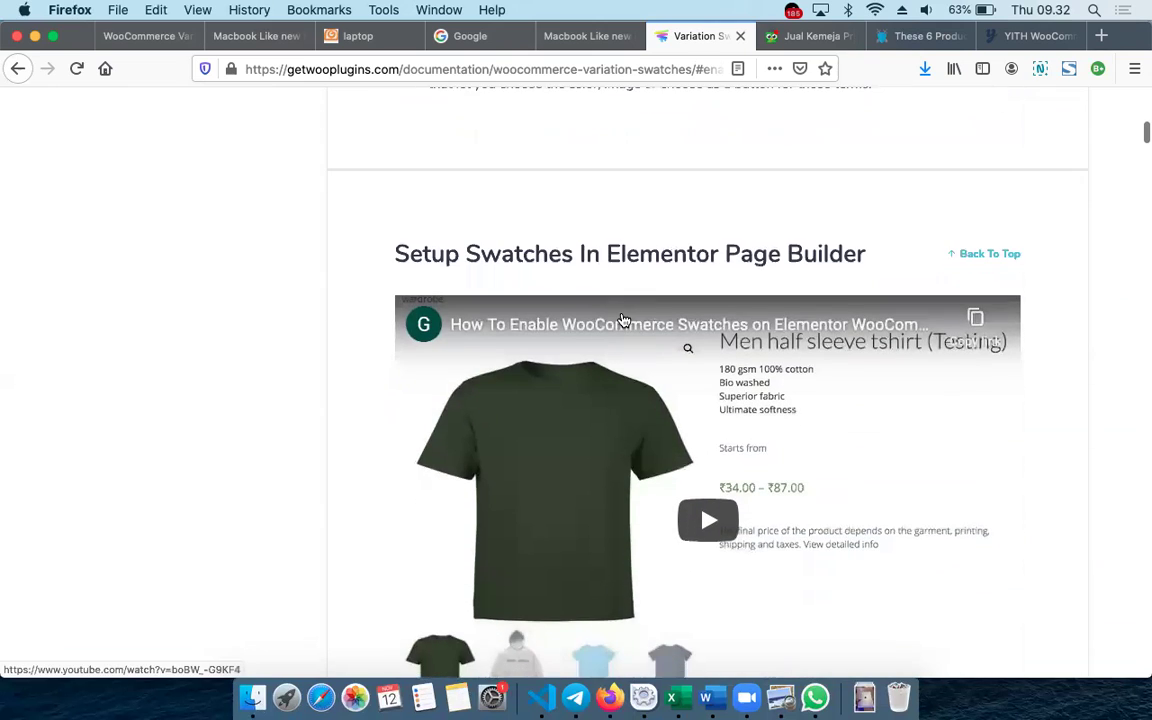
scroll(622, 319, down, 7)
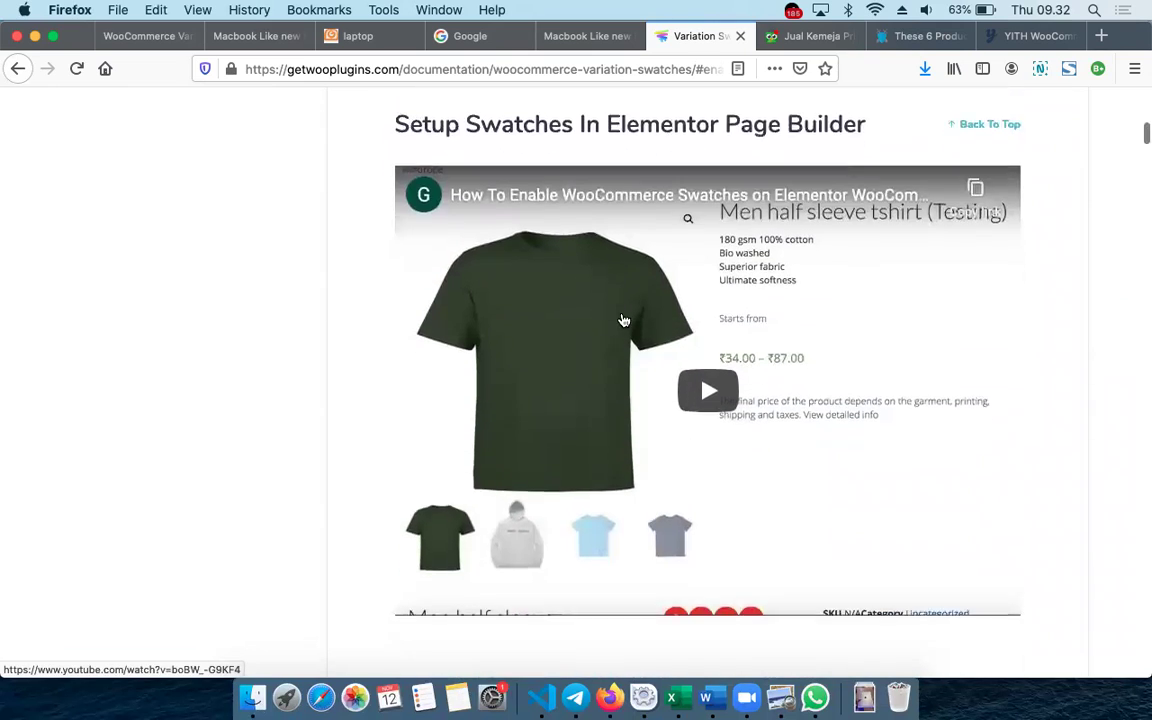
scroll(623, 320, down, 6)
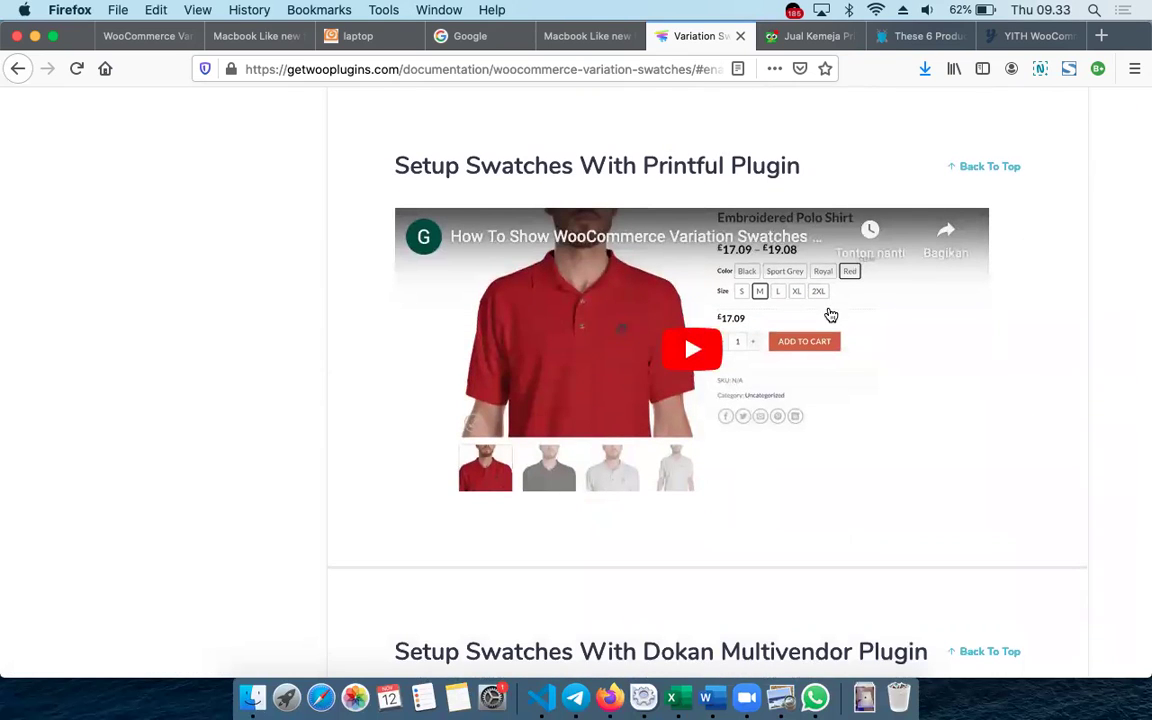
scroll(815, 320, up, 1)
scroll(762, 414, down, 10)
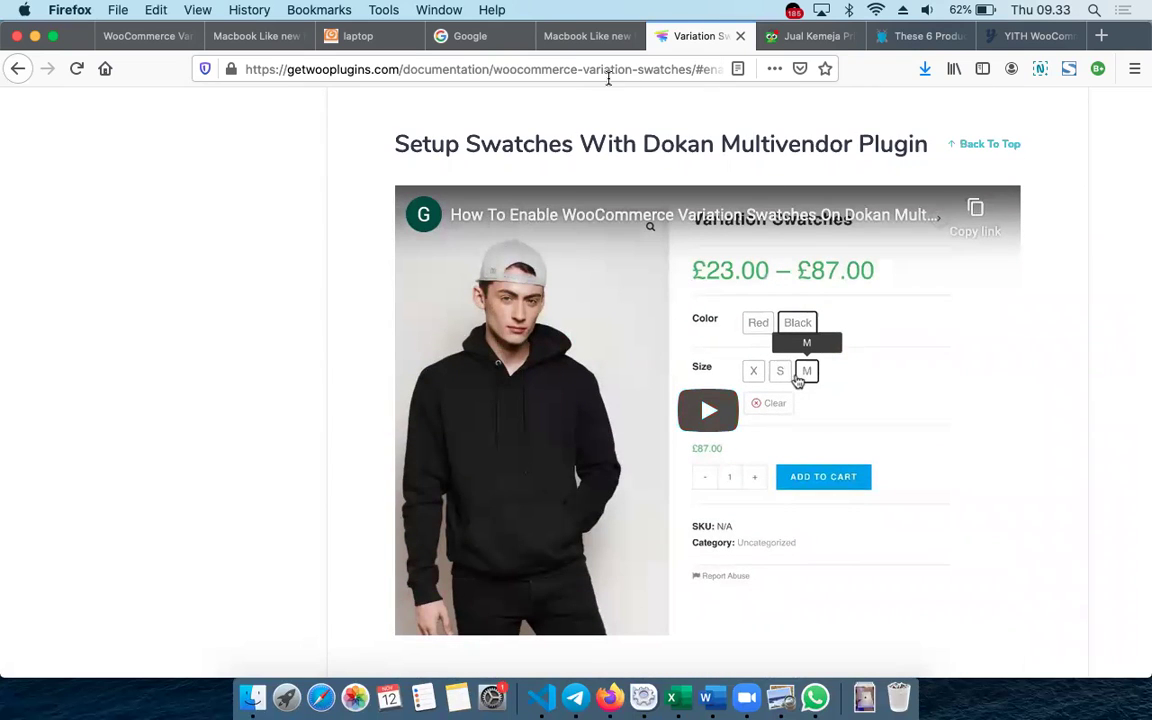
Return to the WooCommerce Variation Swatches settings, save the changes, and reopen the Simple visual options
click(265, 37)
click(148, 37)
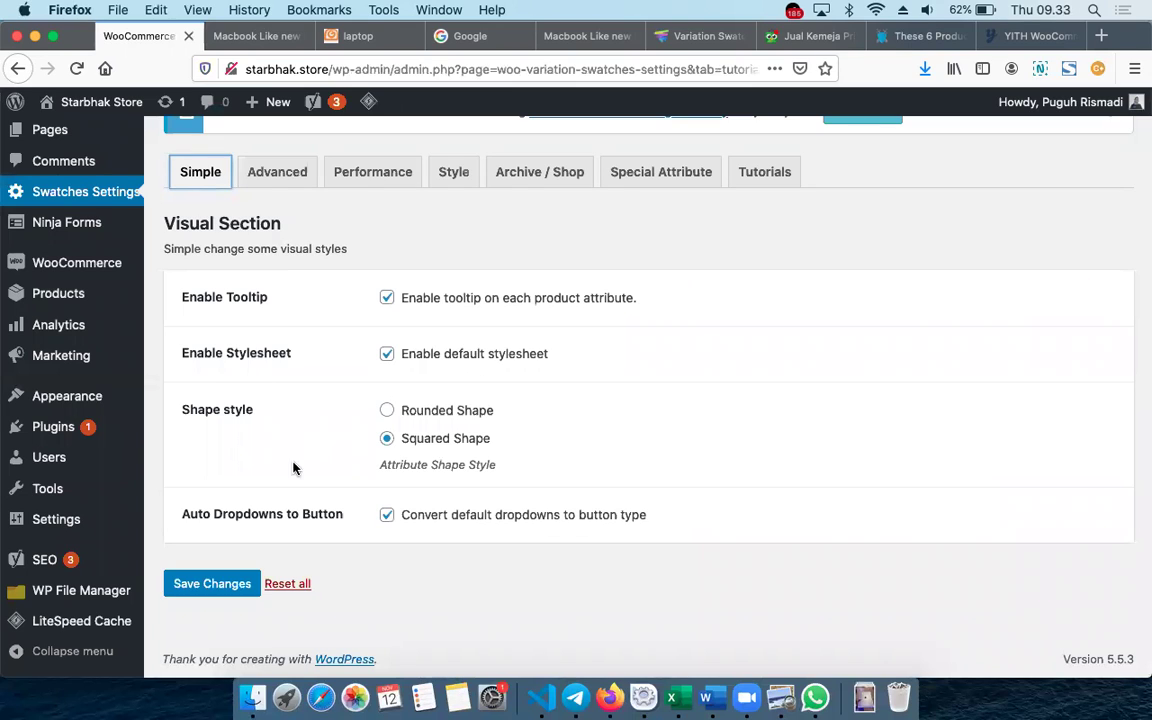
click(209, 587)
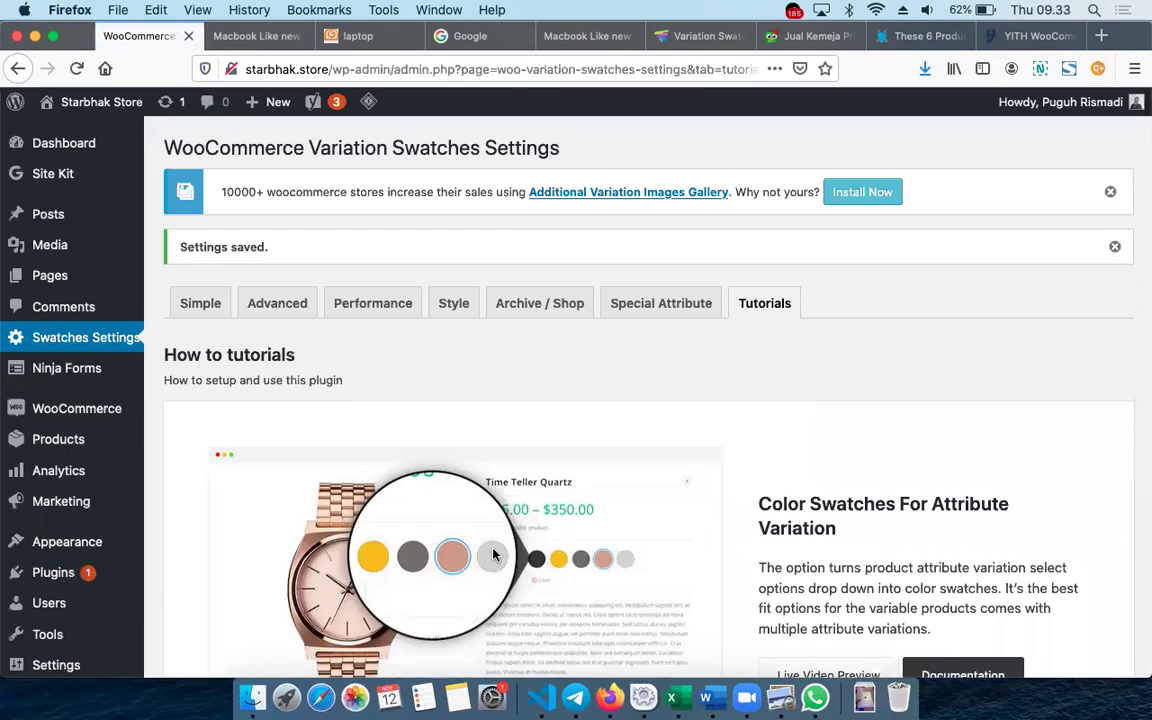
click(212, 309)
scroll(397, 424, down, 3)
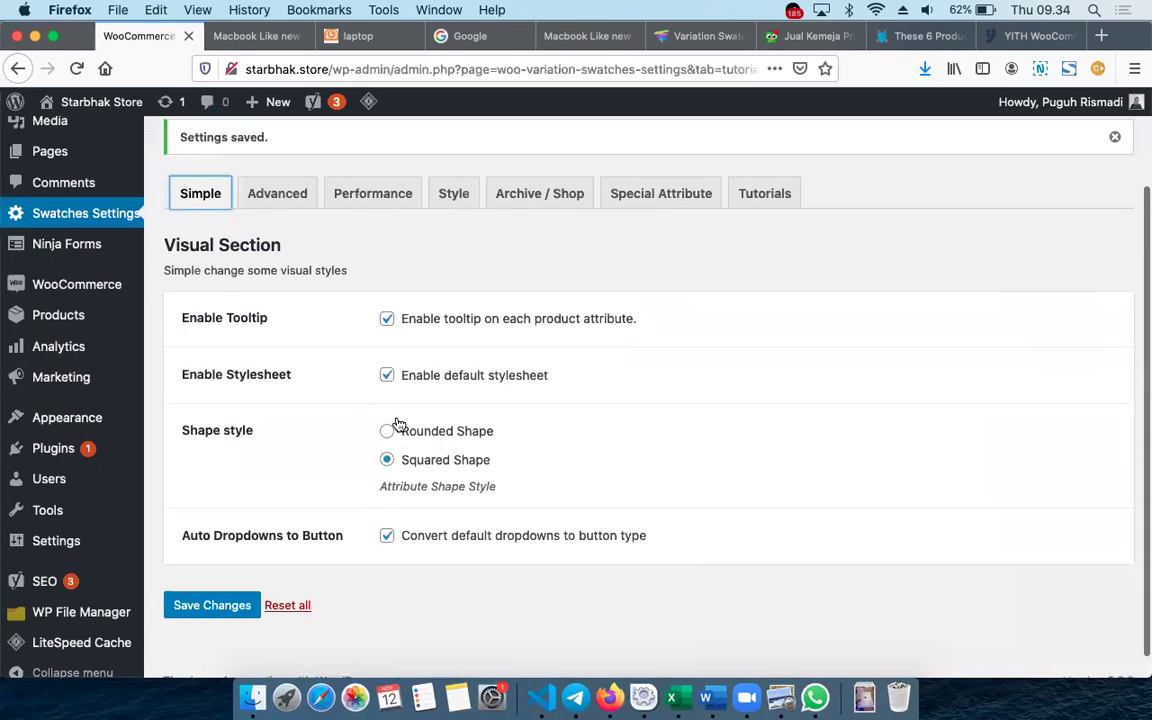
Review the Advanced swatch settings, from the reselect and Ajax threshold options to attribute behavior, image size, item dimensions and font size
click(279, 198)
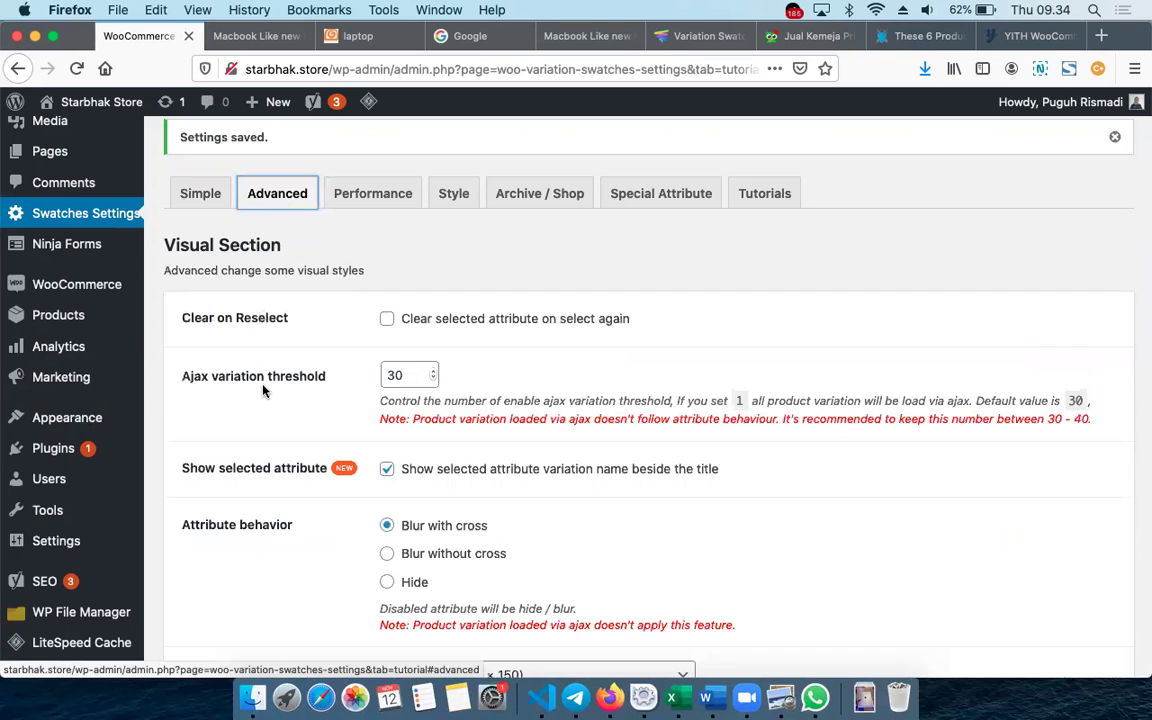
scroll(265, 391, down, 5)
scroll(264, 391, up, 2)
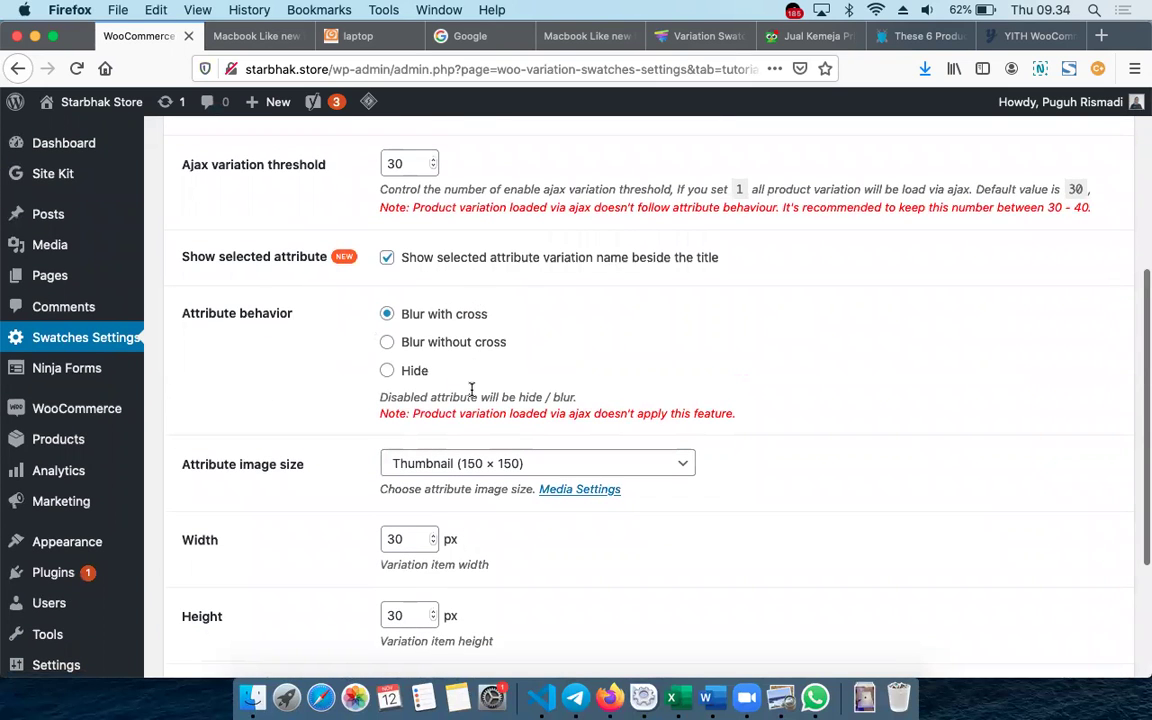
scroll(471, 392, down, 3)
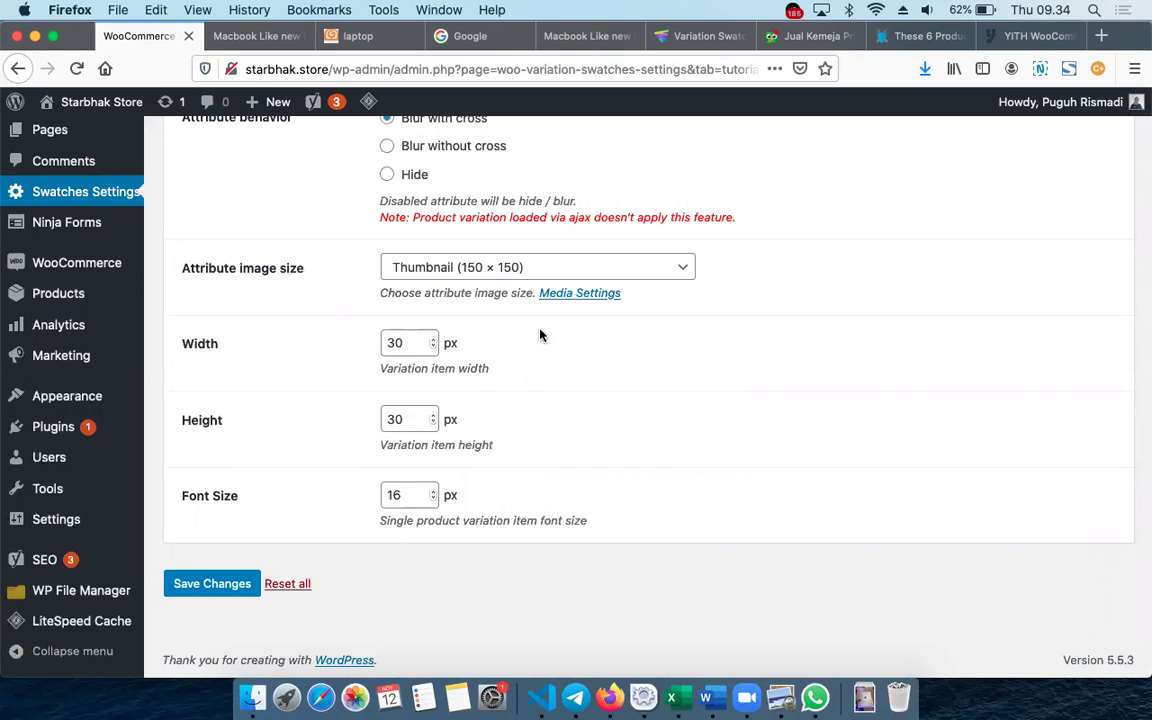
scroll(563, 396, up, 6)
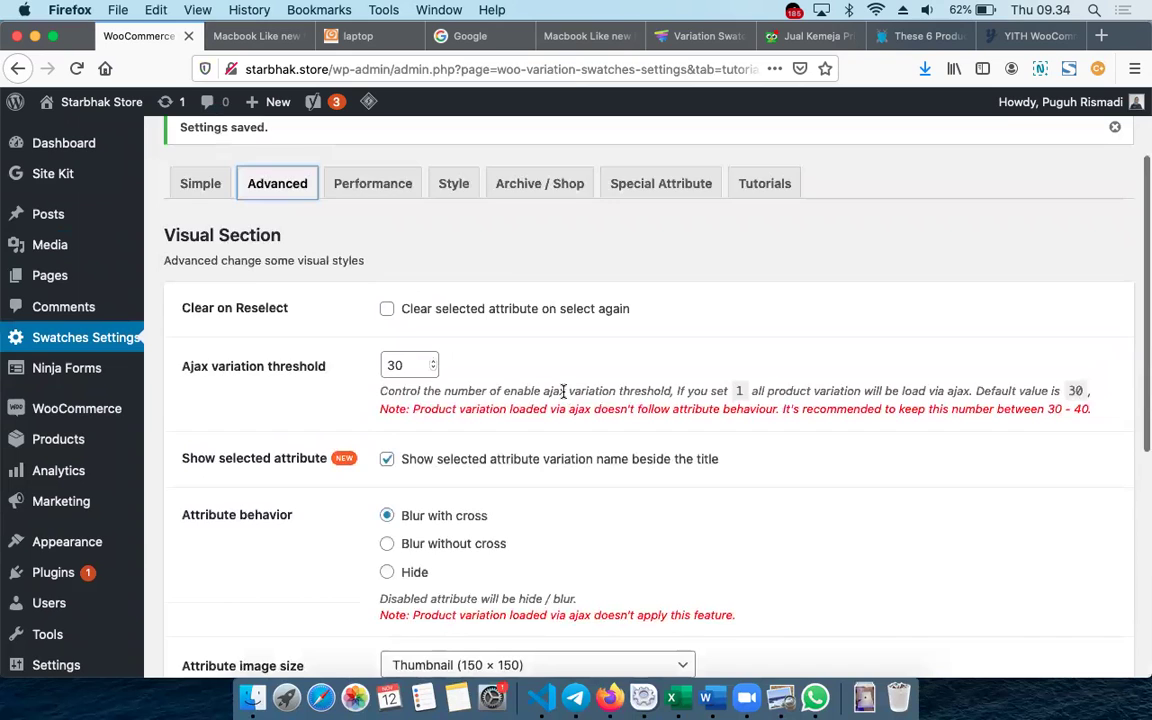
Review the Performance options and the Style settings for tooltips, items, item hover and selected items
click(366, 182)
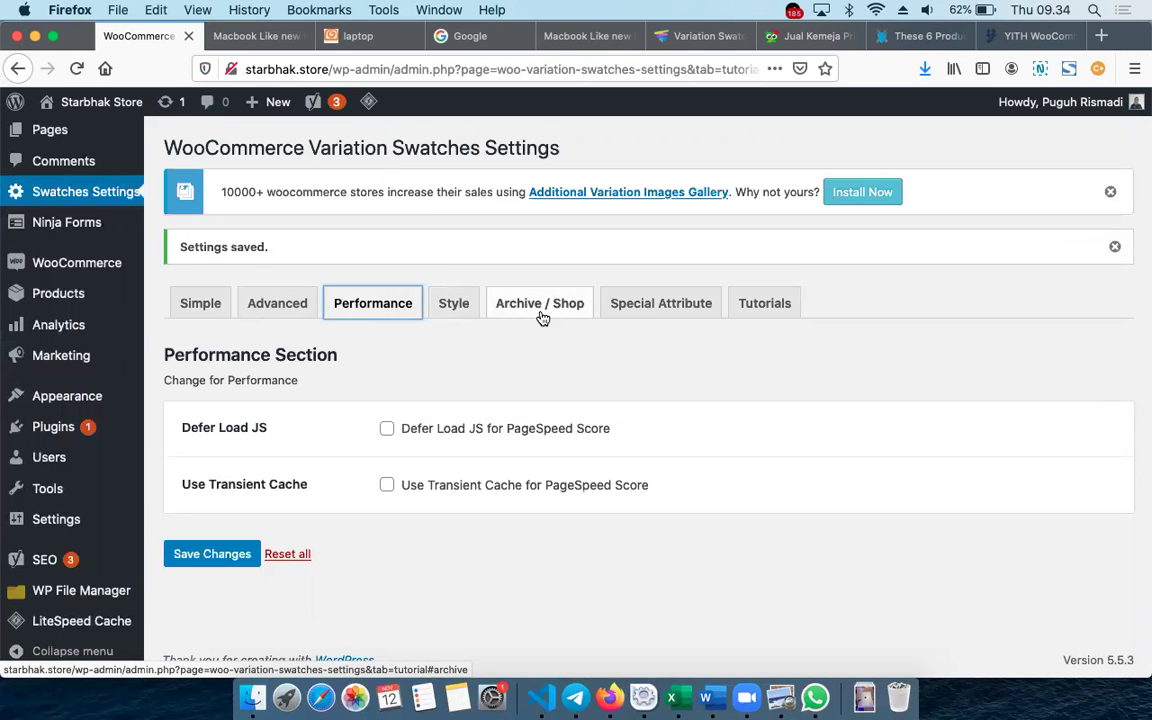
click(455, 304)
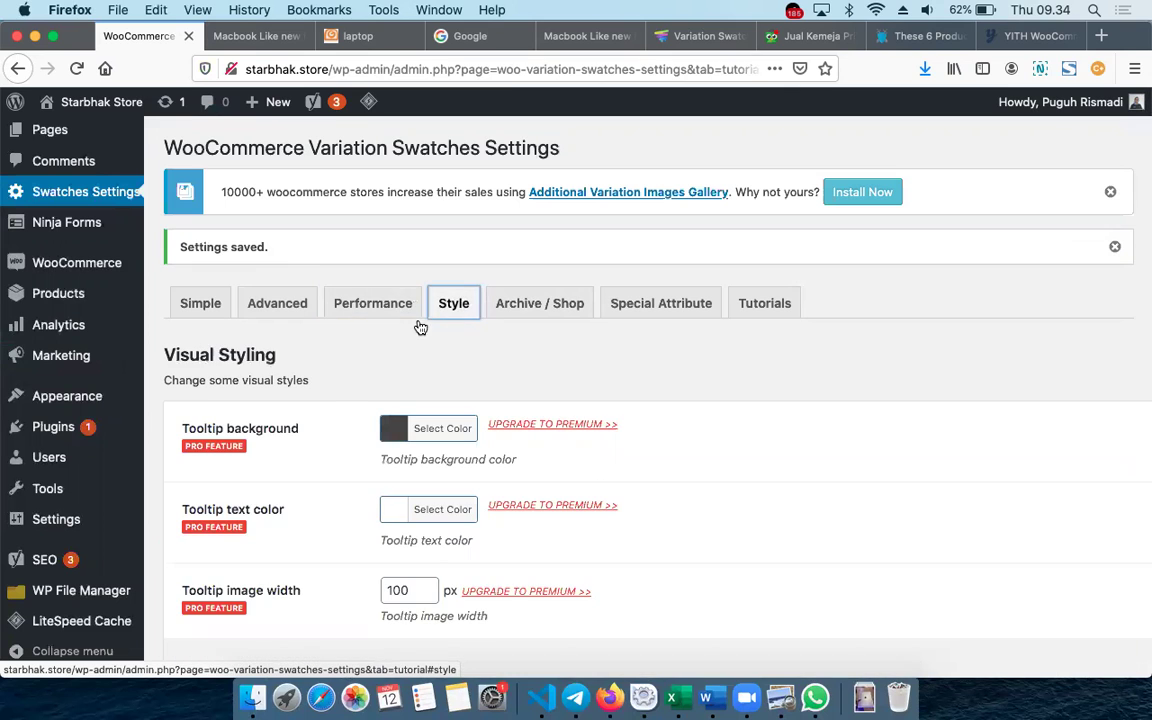
scroll(331, 394, down, 3)
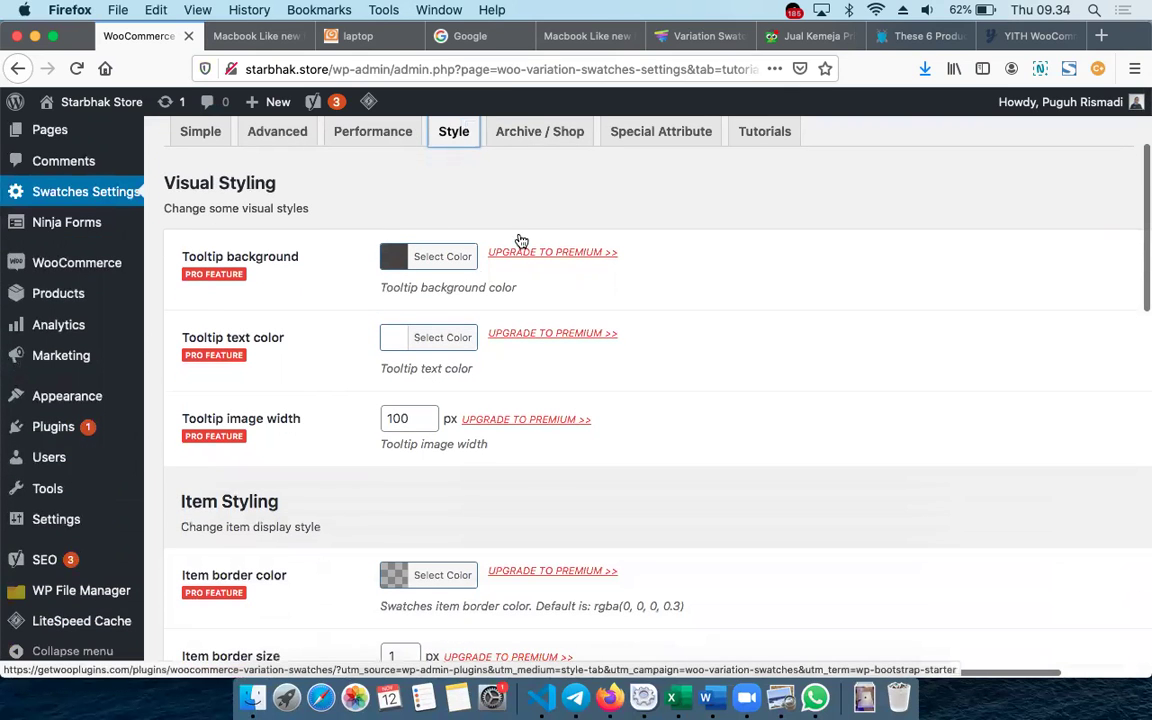
scroll(532, 471, down, 15)
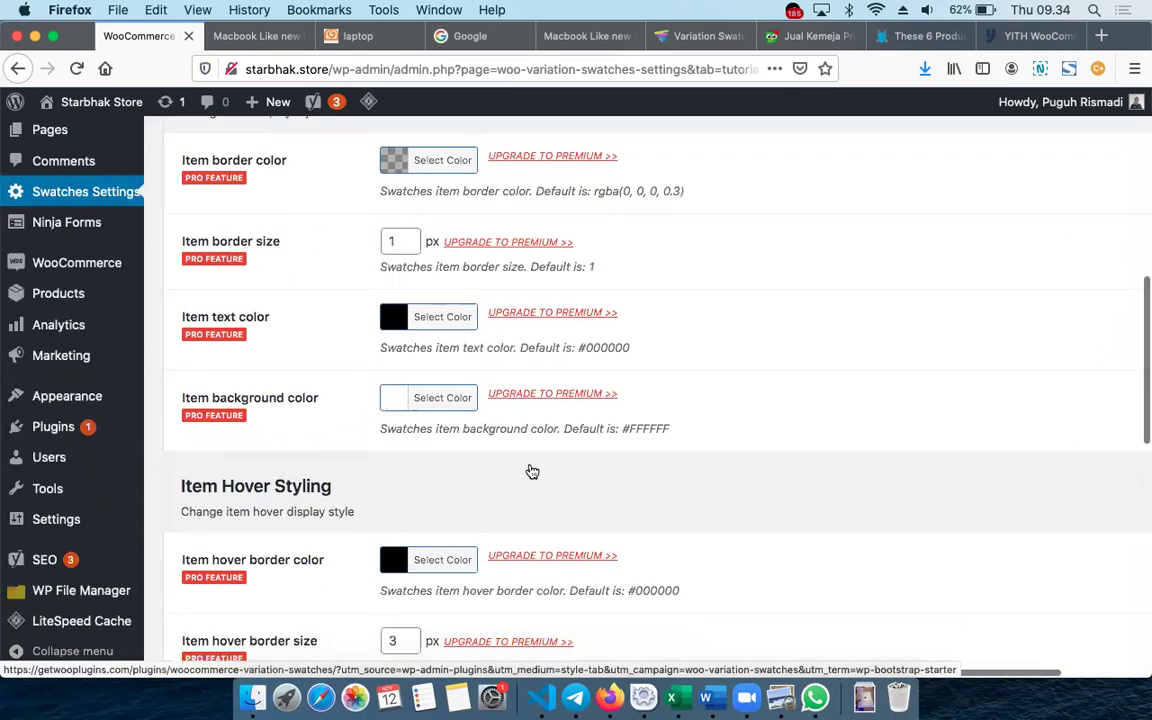
scroll(532, 471, down, 3)
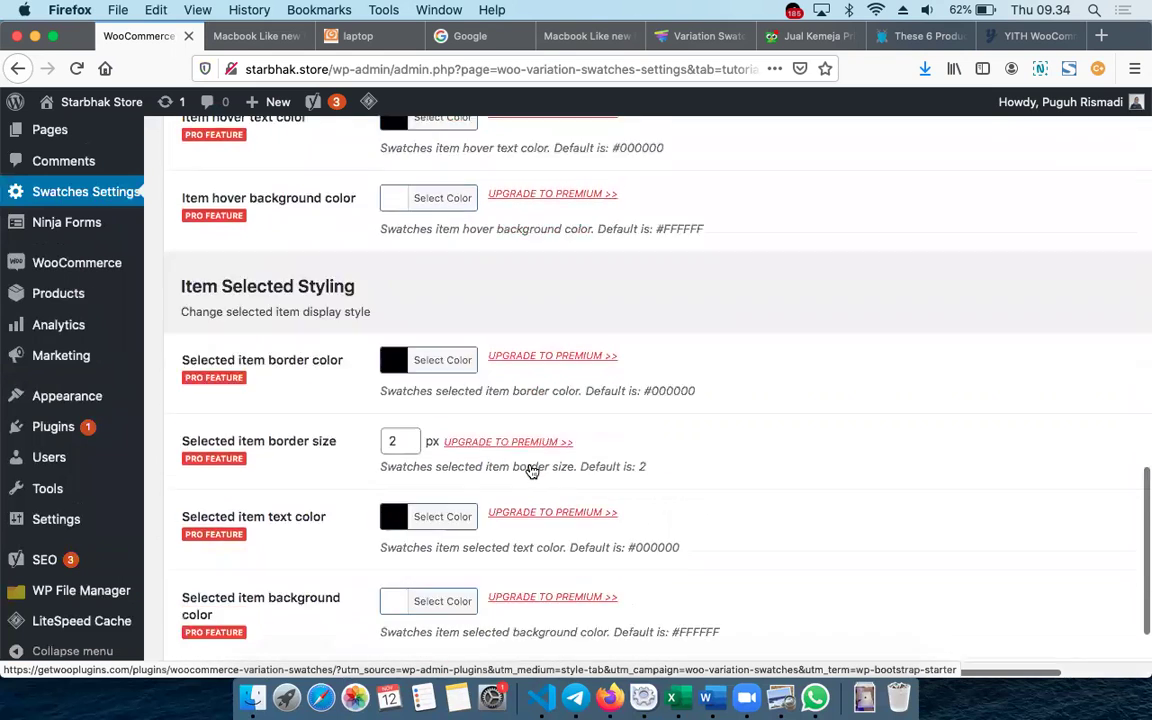
scroll(532, 471, up, 14)
Review the Archive / Shop swatch settings and the Special Attribute catalog mode options
click(572, 314)
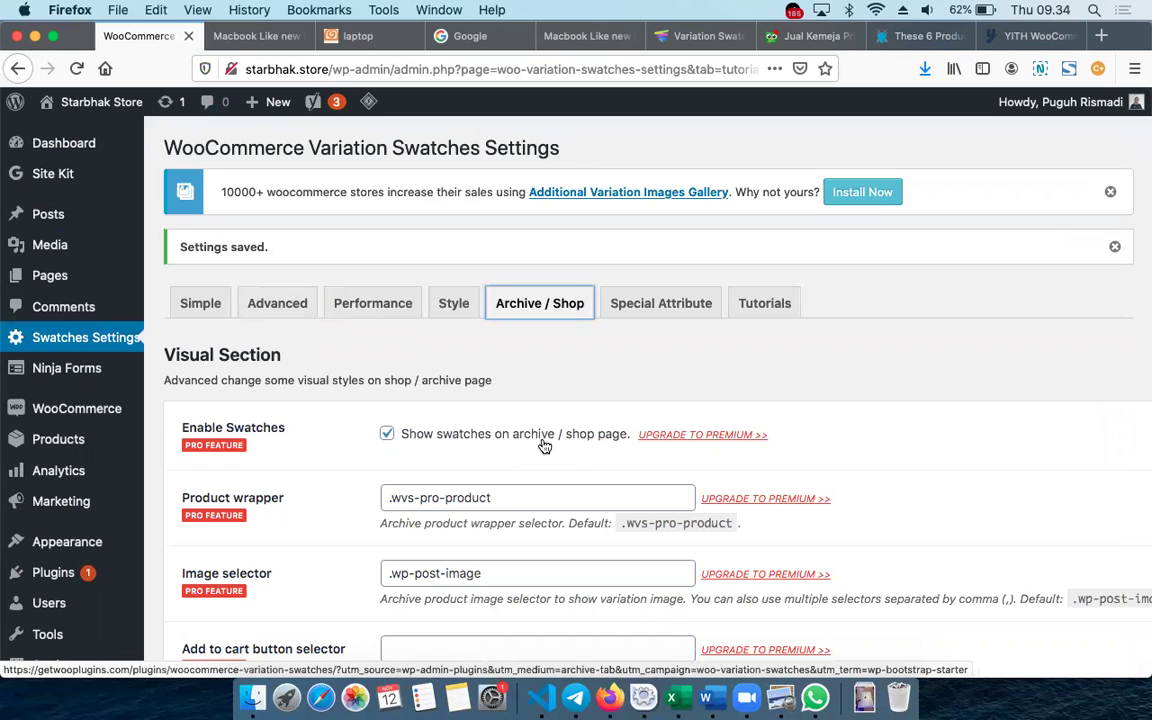
click(661, 303)
scroll(733, 468, down, 5)
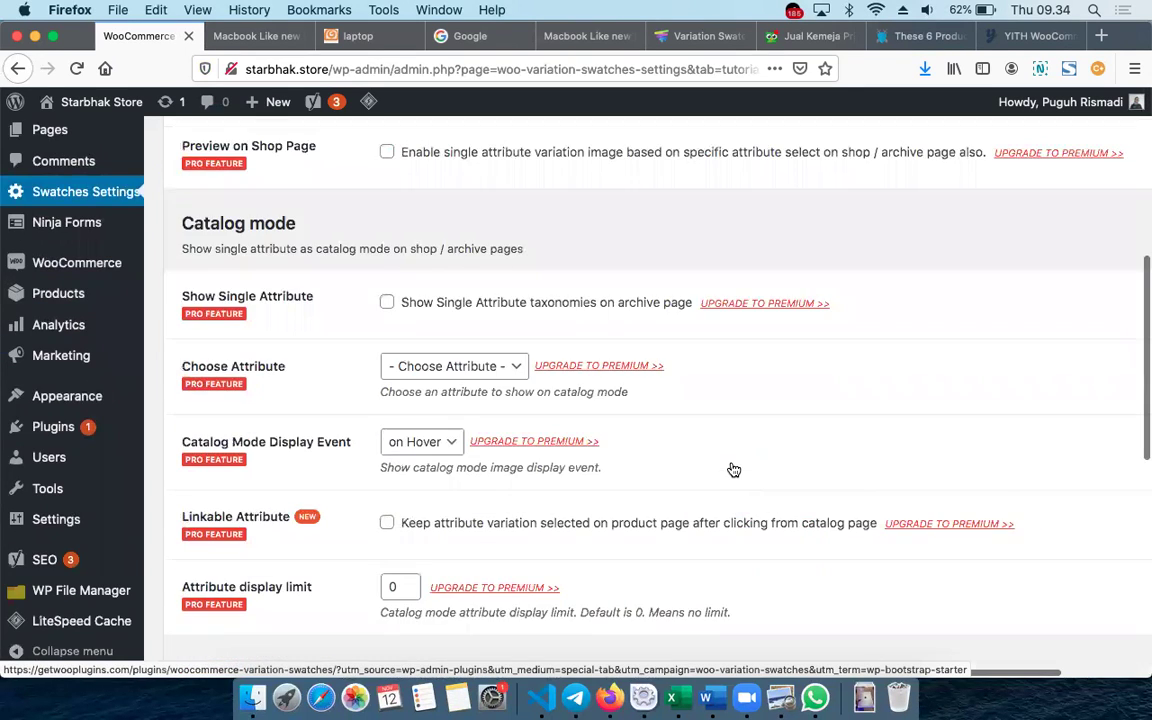
scroll(734, 470, down, 7)
scroll(734, 470, up, 12)
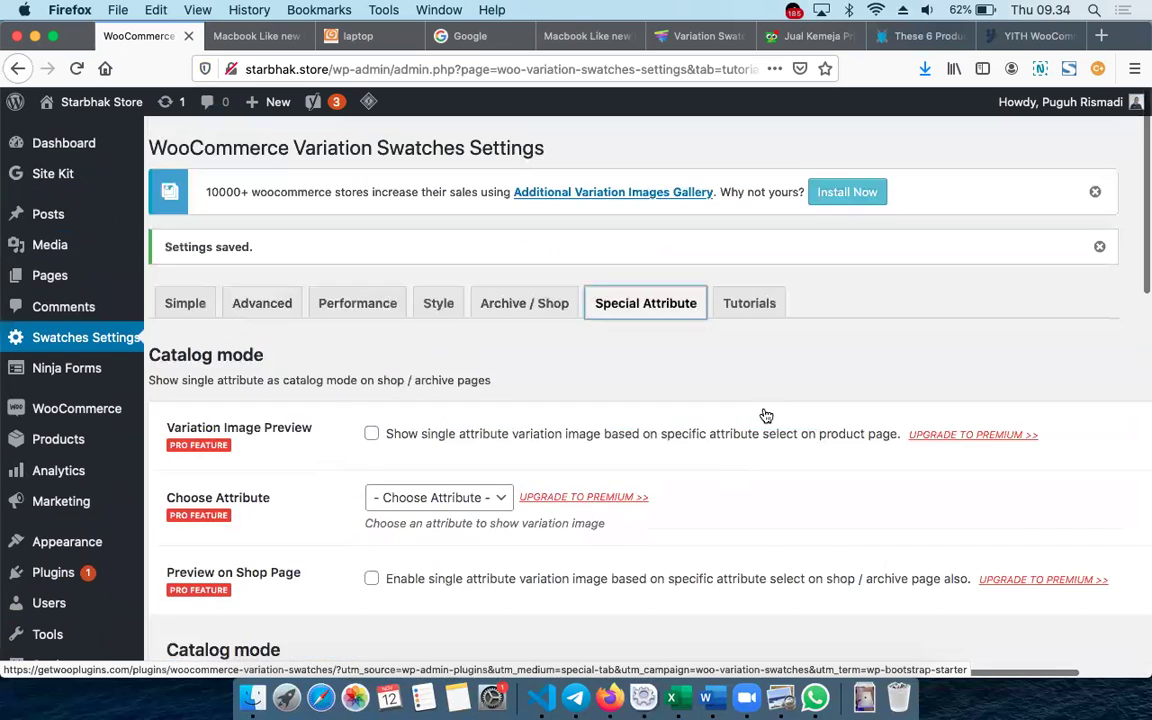
Browse the plugin's how-to tutorials, from color and image swatches through Quick View integration to dual color variation swatches
click(776, 303)
scroll(644, 506, down, 5)
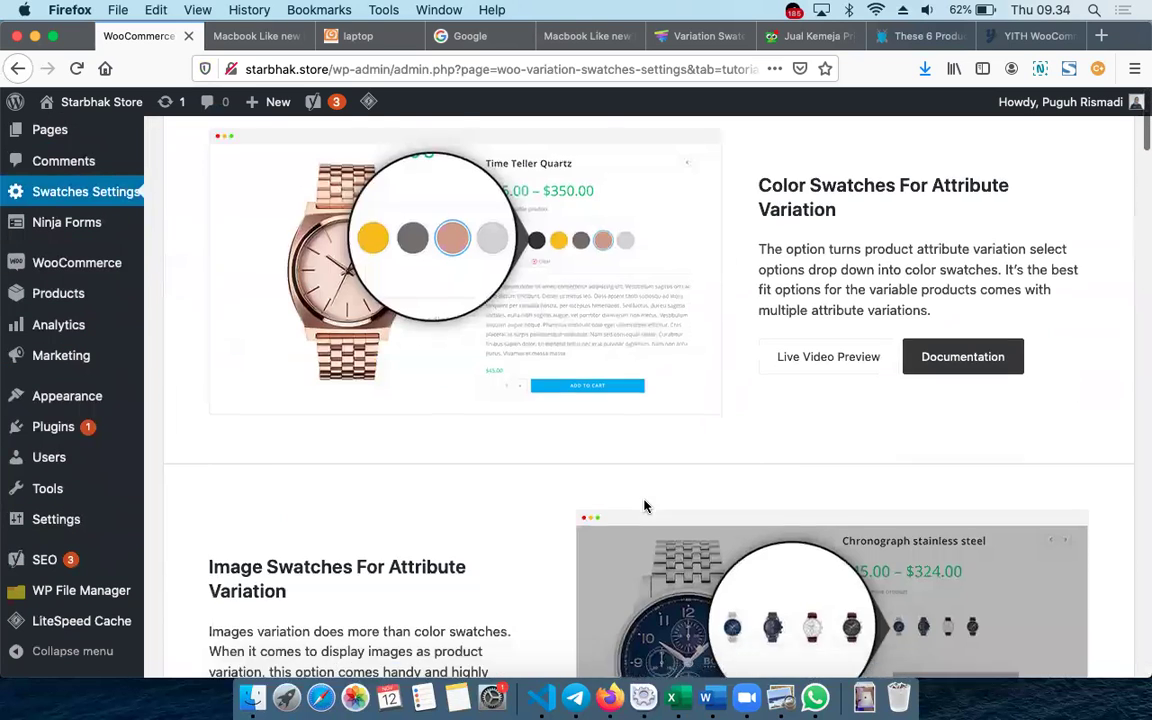
scroll(644, 506, down, 8)
scroll(644, 506, up, 2)
scroll(644, 506, down, 7)
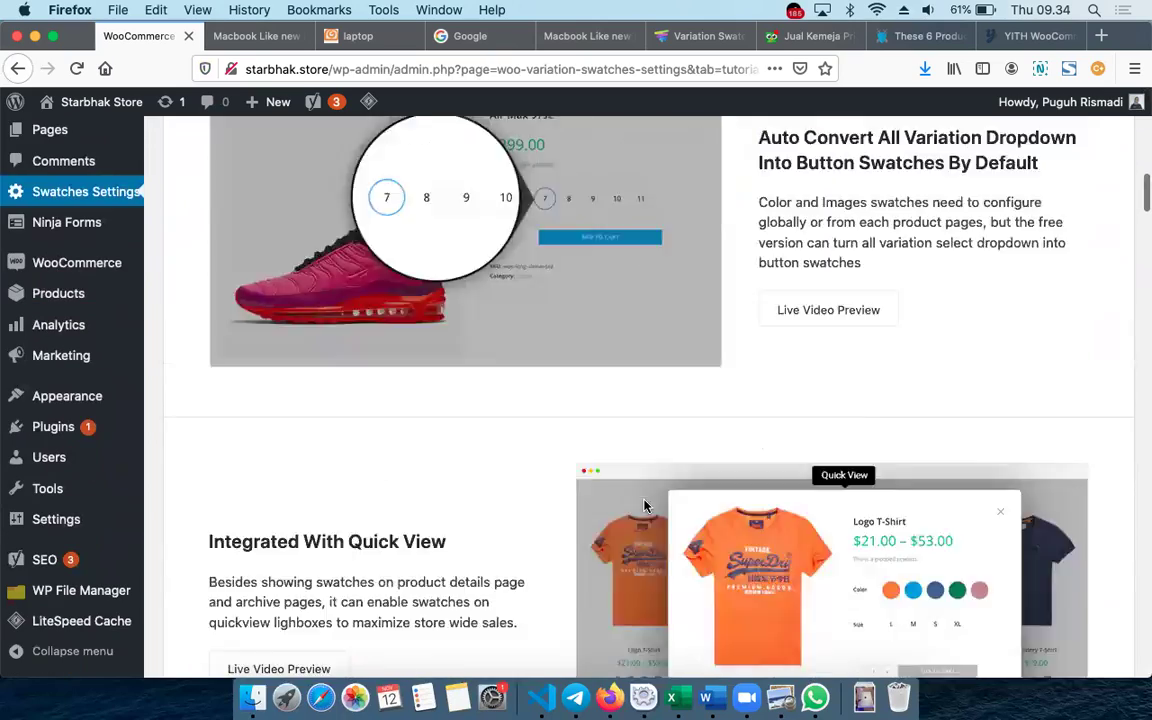
scroll(644, 506, down, 20)
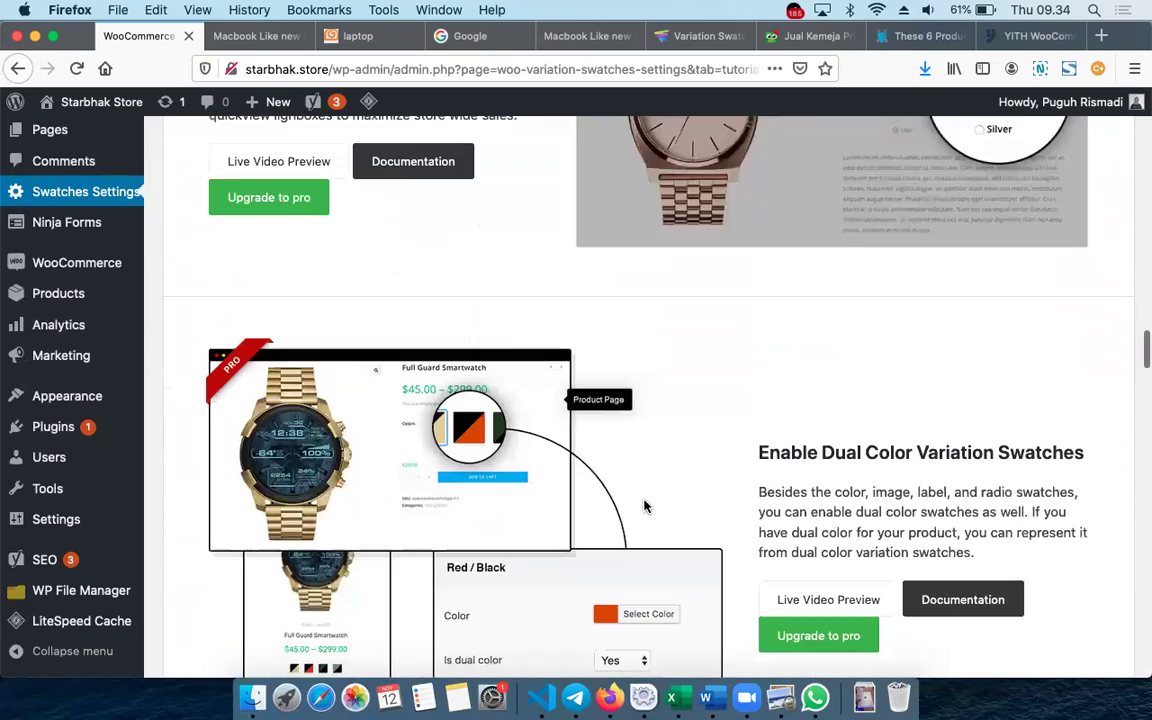
scroll(644, 506, up, 20)
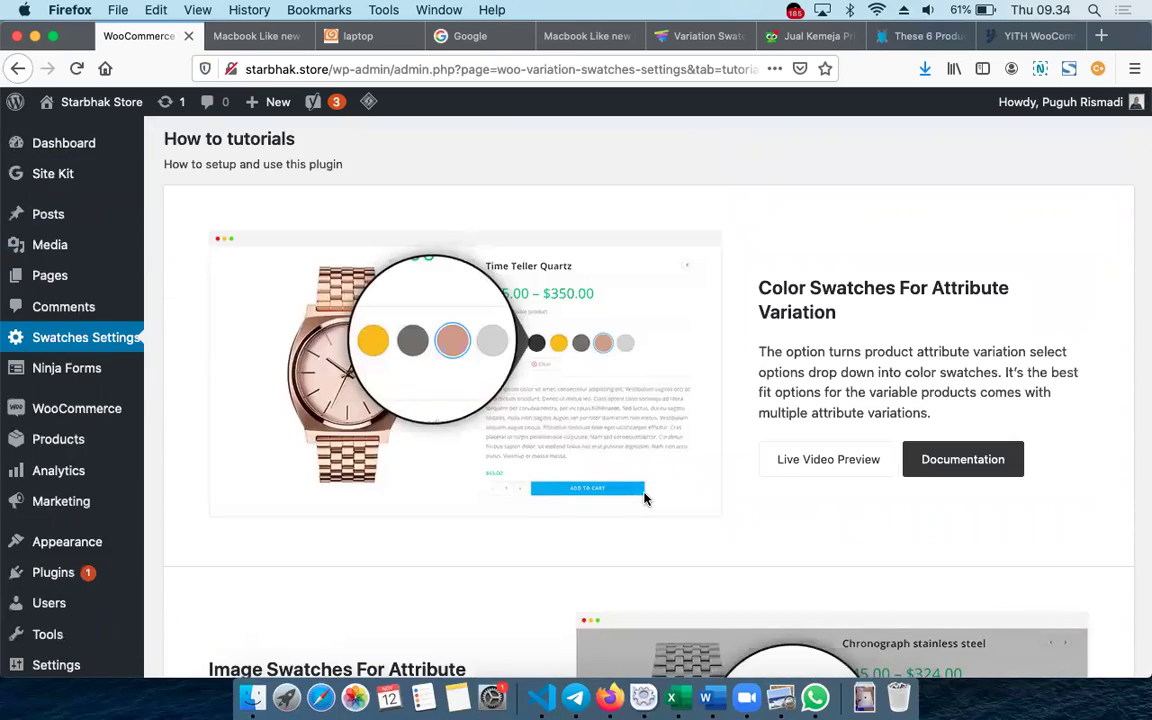
scroll(644, 498, up, 3)
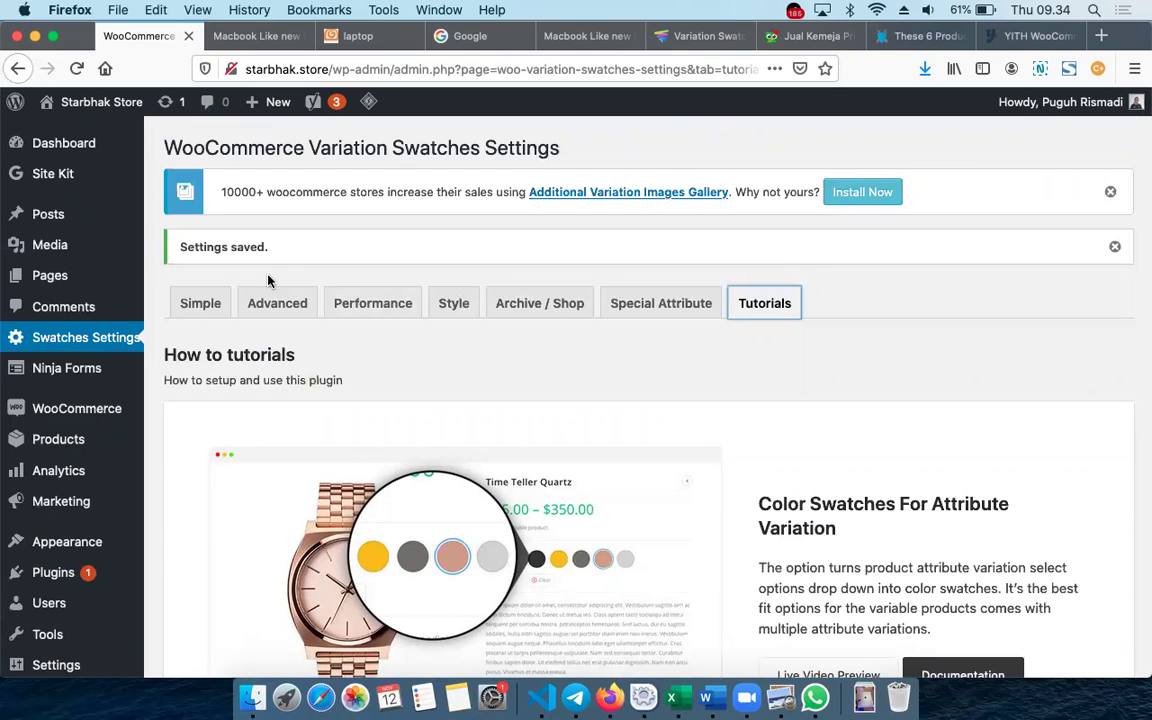
Recheck the Simple tooltip, stylesheet, shape style and dropdown-to-button options, and return to the plugin tutorials
click(198, 308)
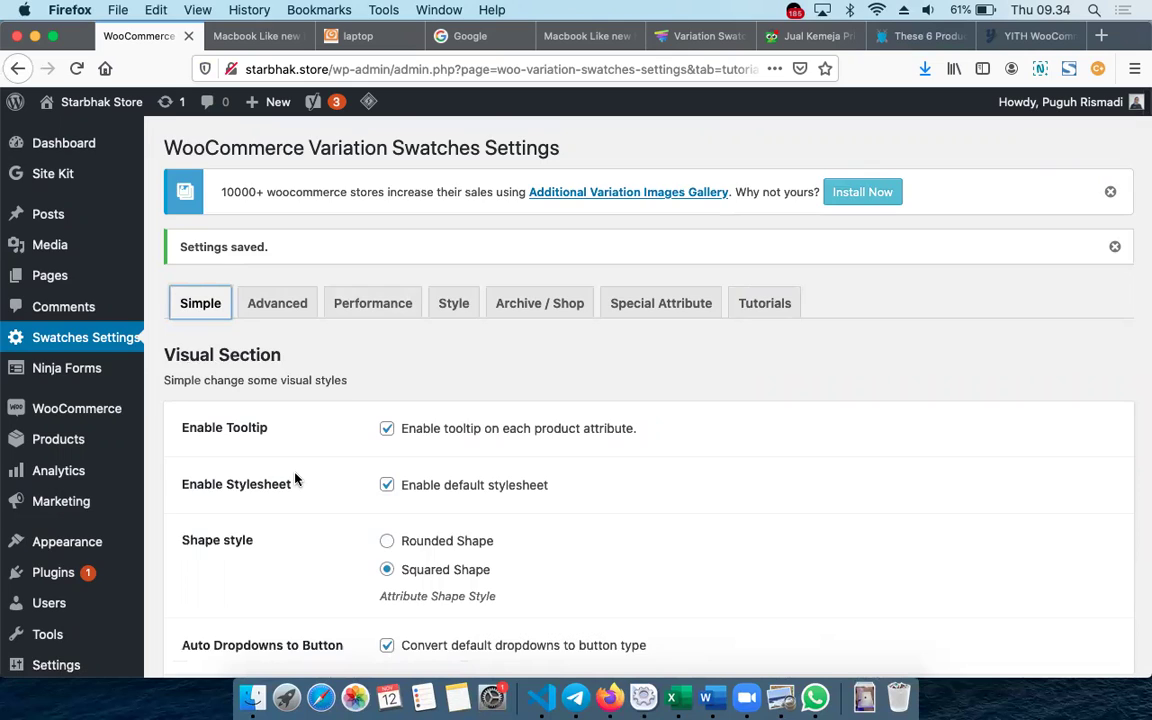
scroll(295, 479, down, 3)
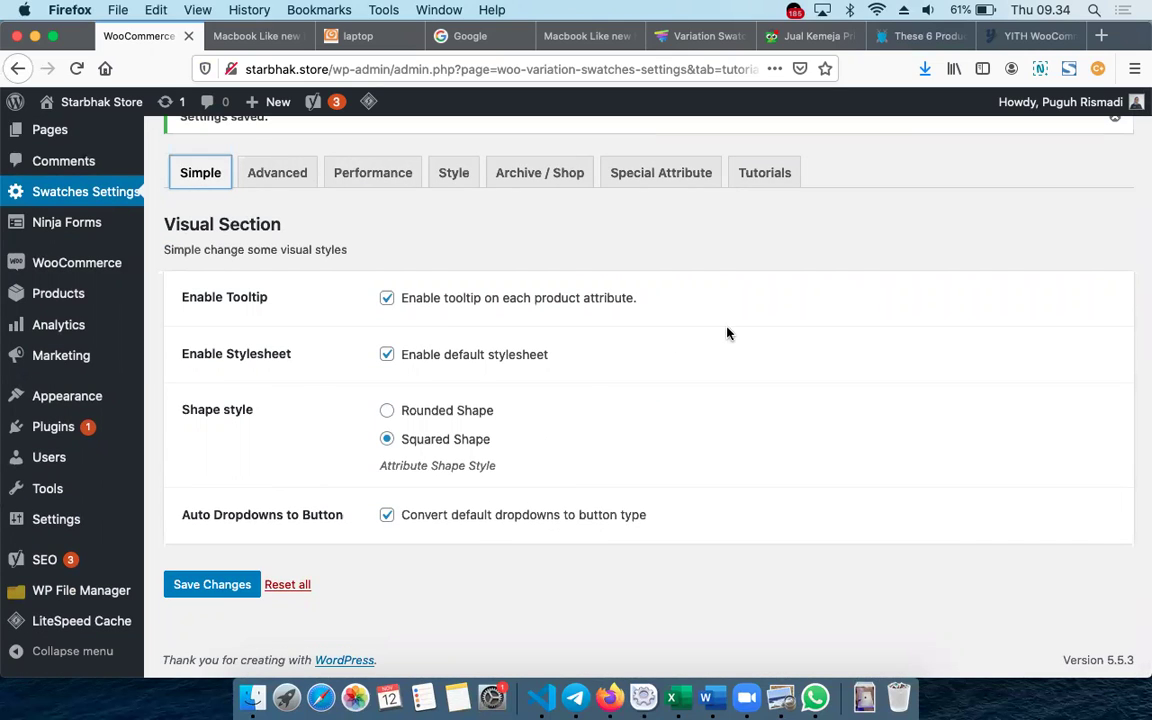
click(762, 172)
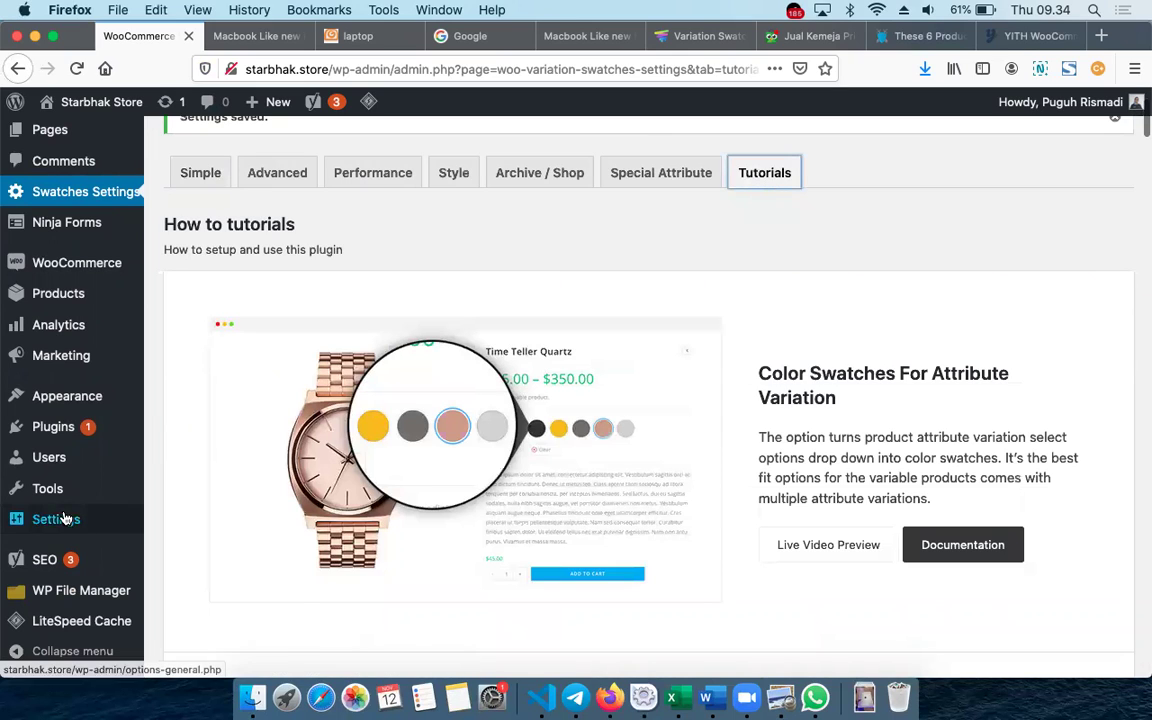
Open the store's list of all products in the WordPress admin
mouse_move(55, 430)
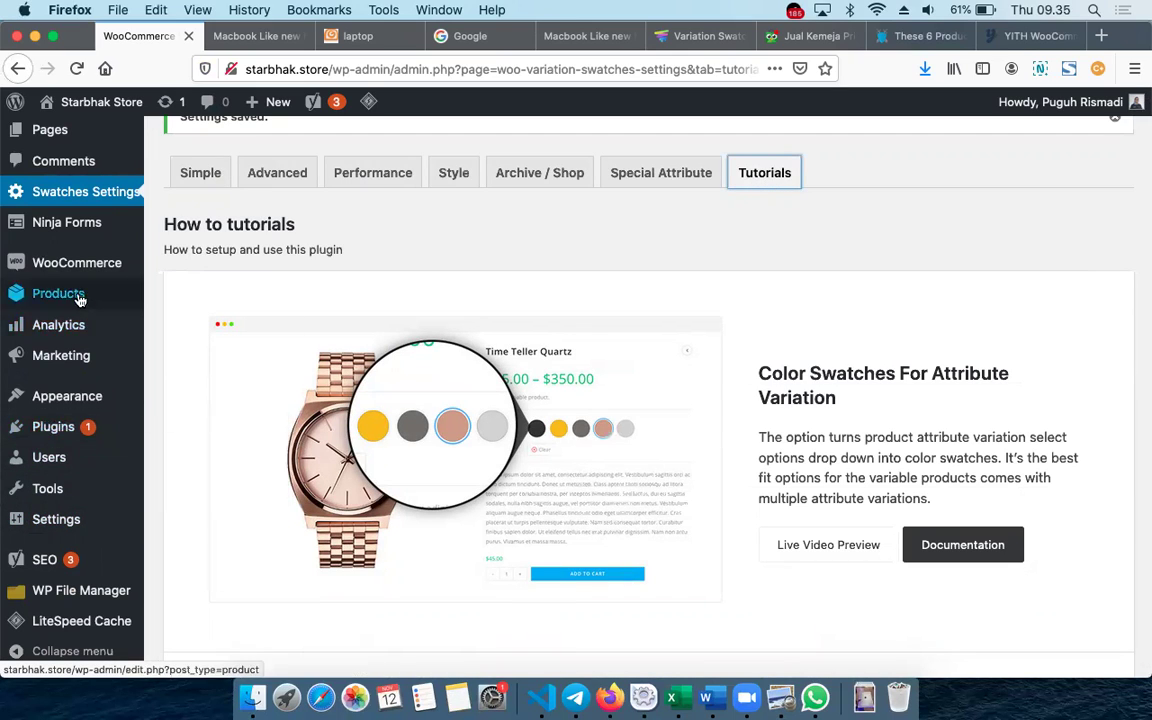
mouse_move(70, 292)
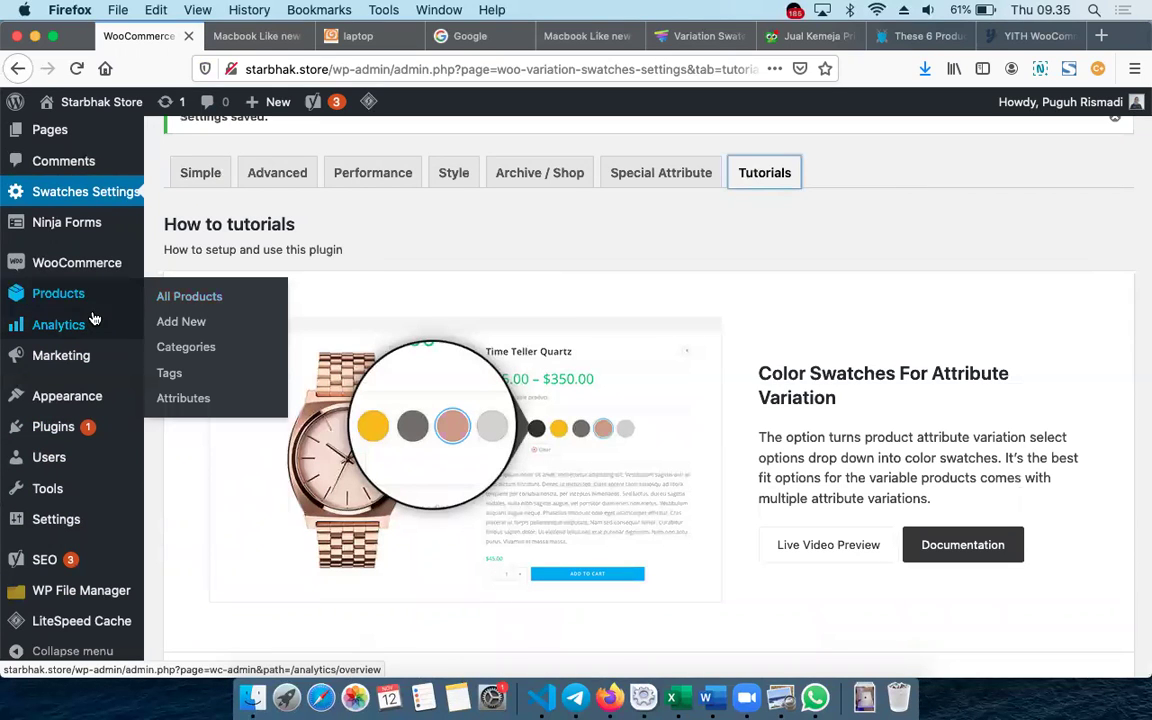
click(176, 300)
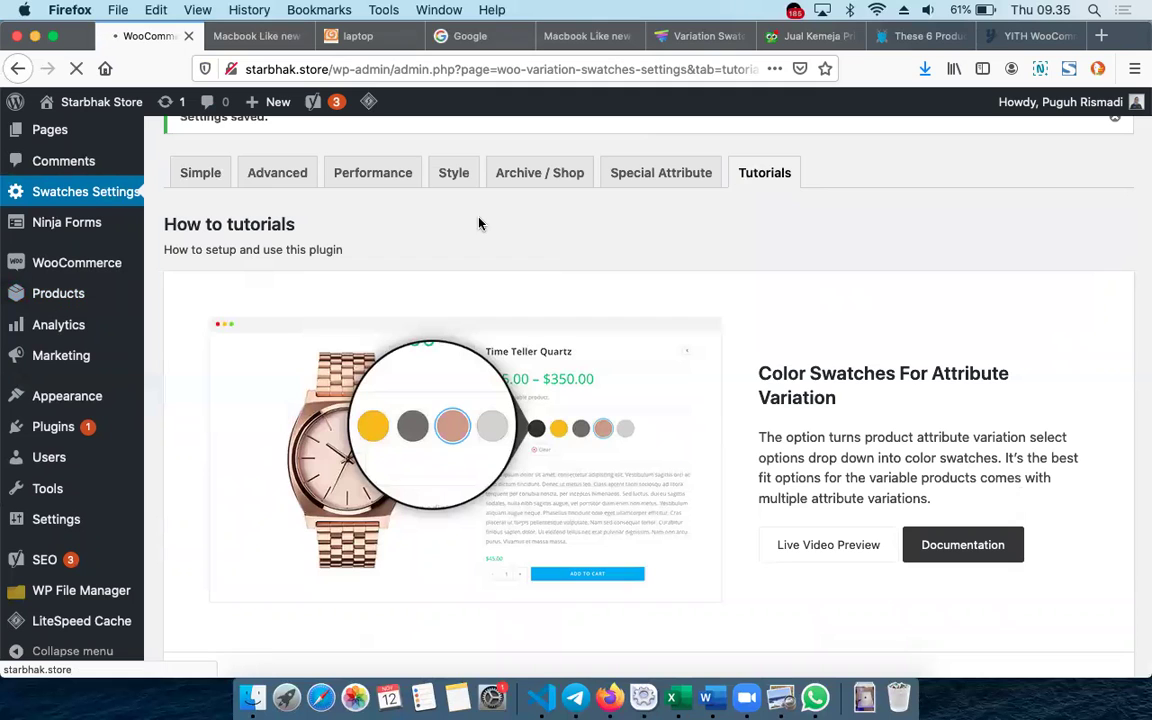
Check the Macbook product page on the storefront and reload the store's product list in the admin
click(256, 36)
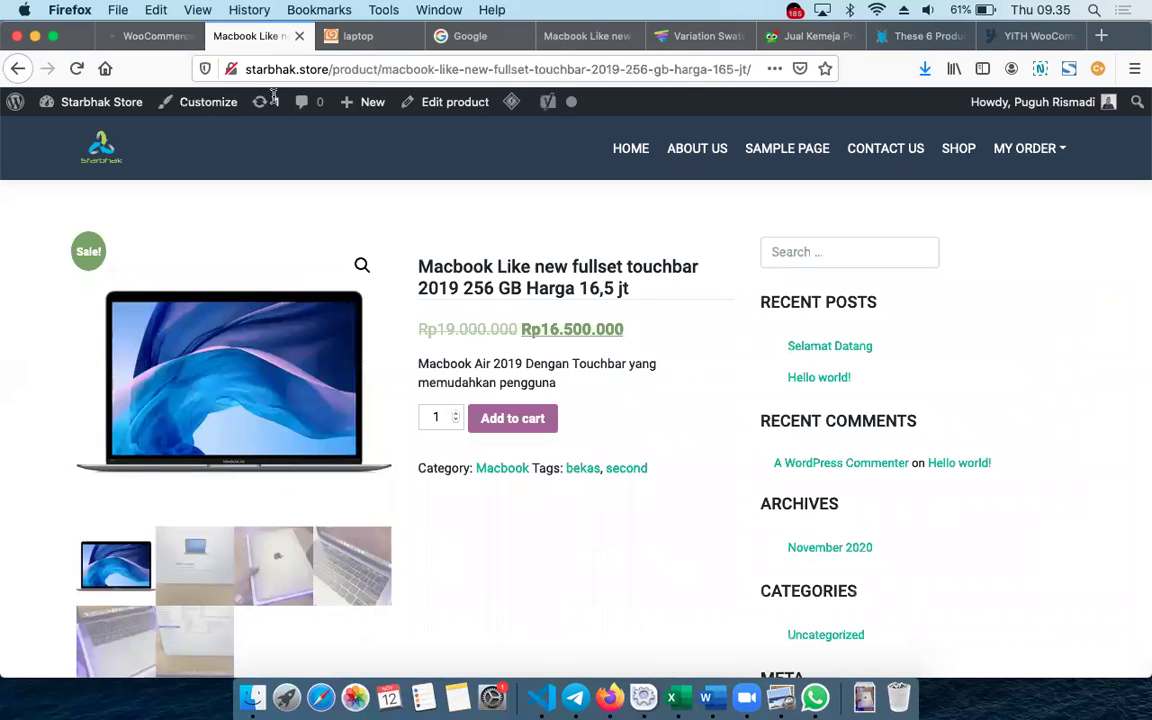
click(155, 36)
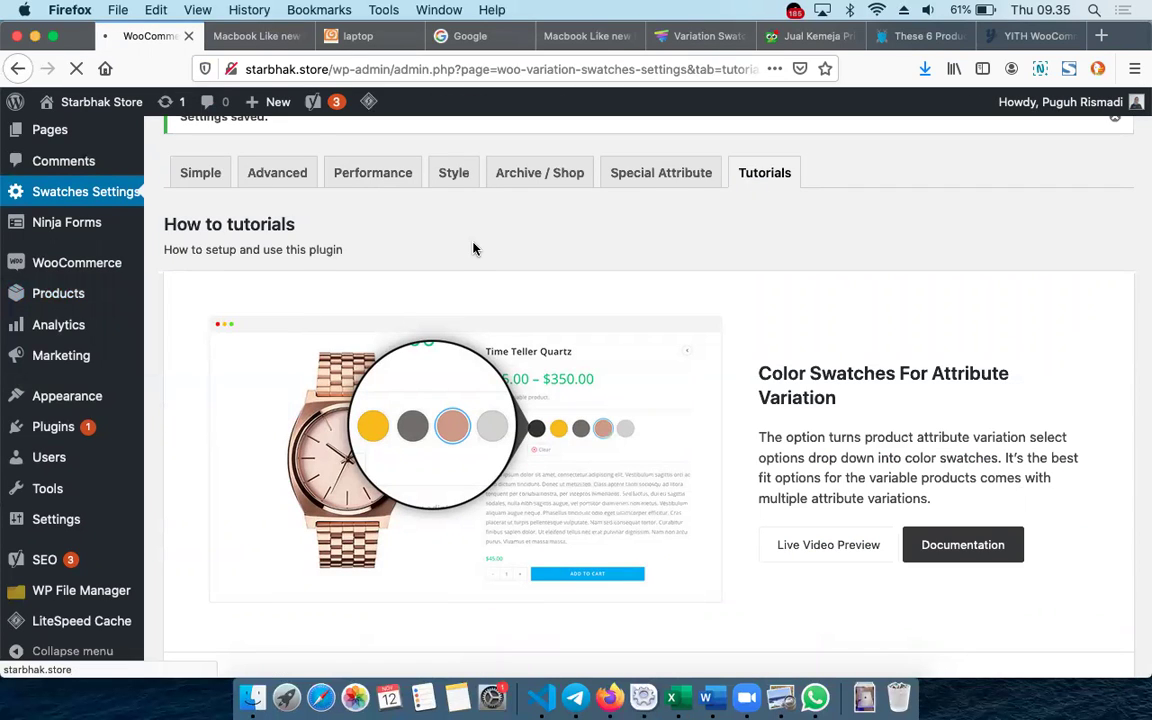
click(262, 36)
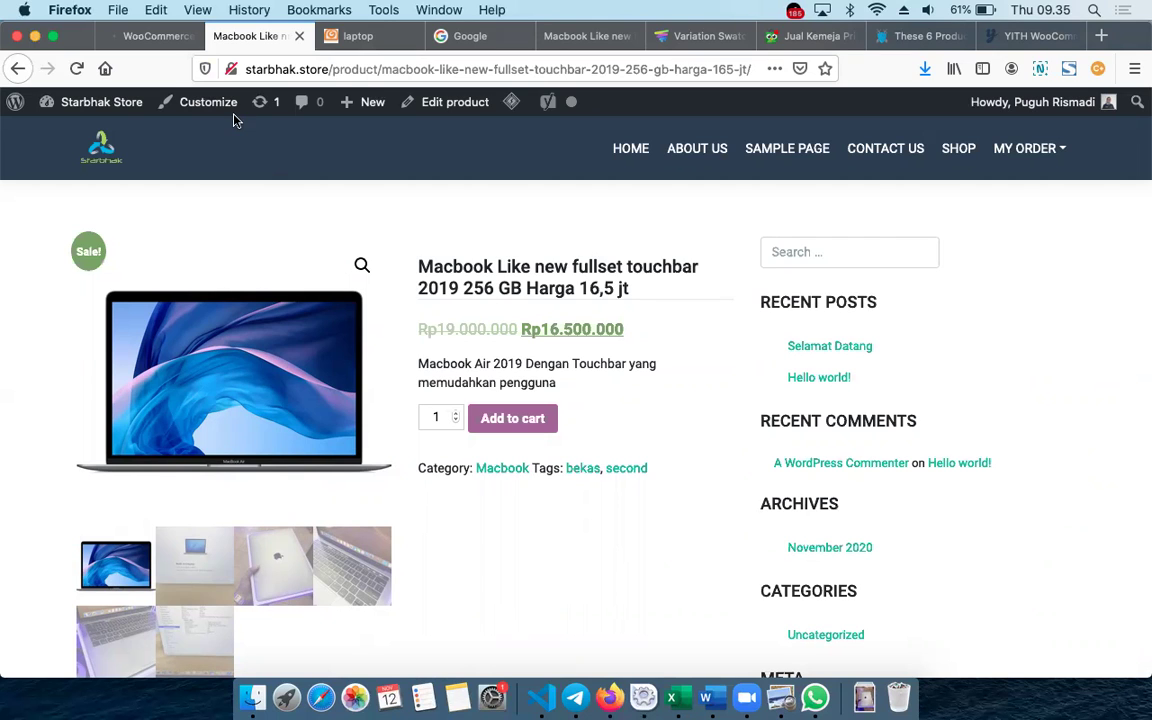
click(157, 38)
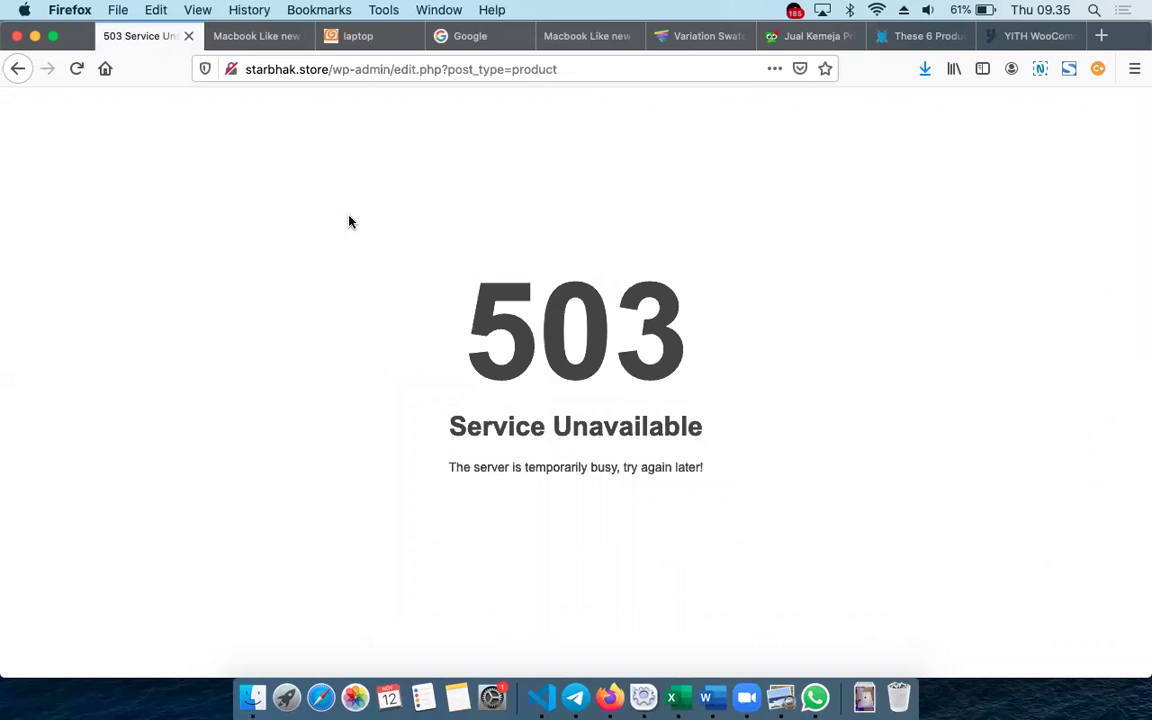
click(499, 68)
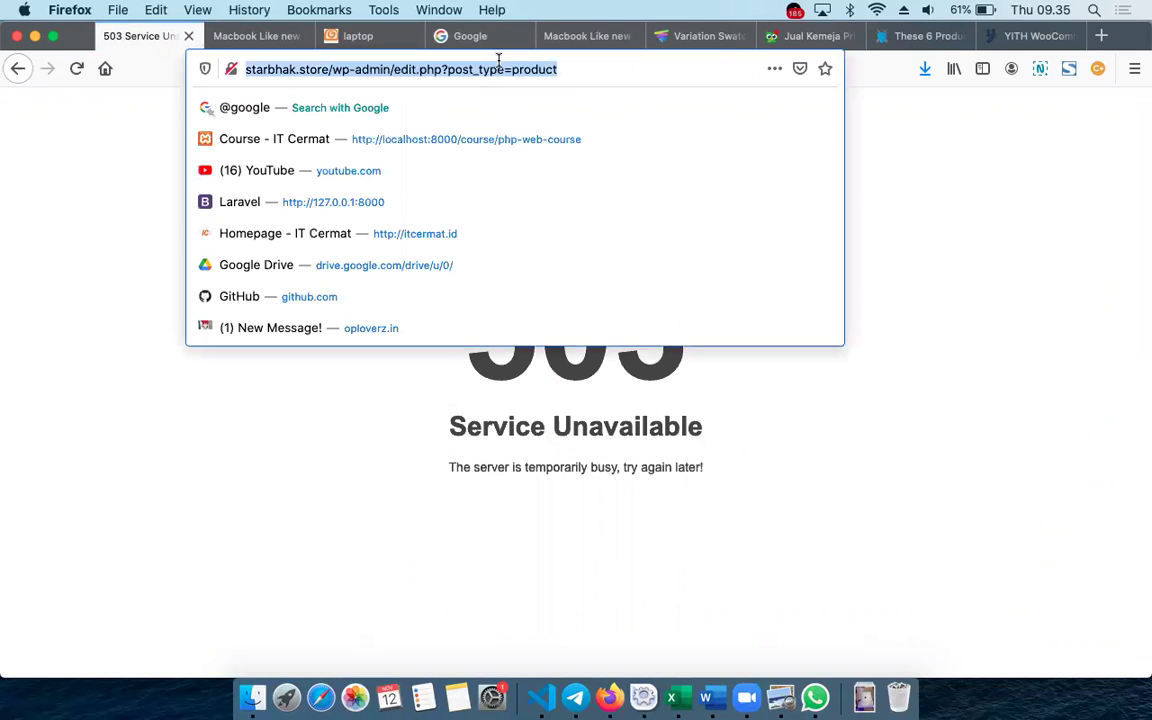
key(Return)
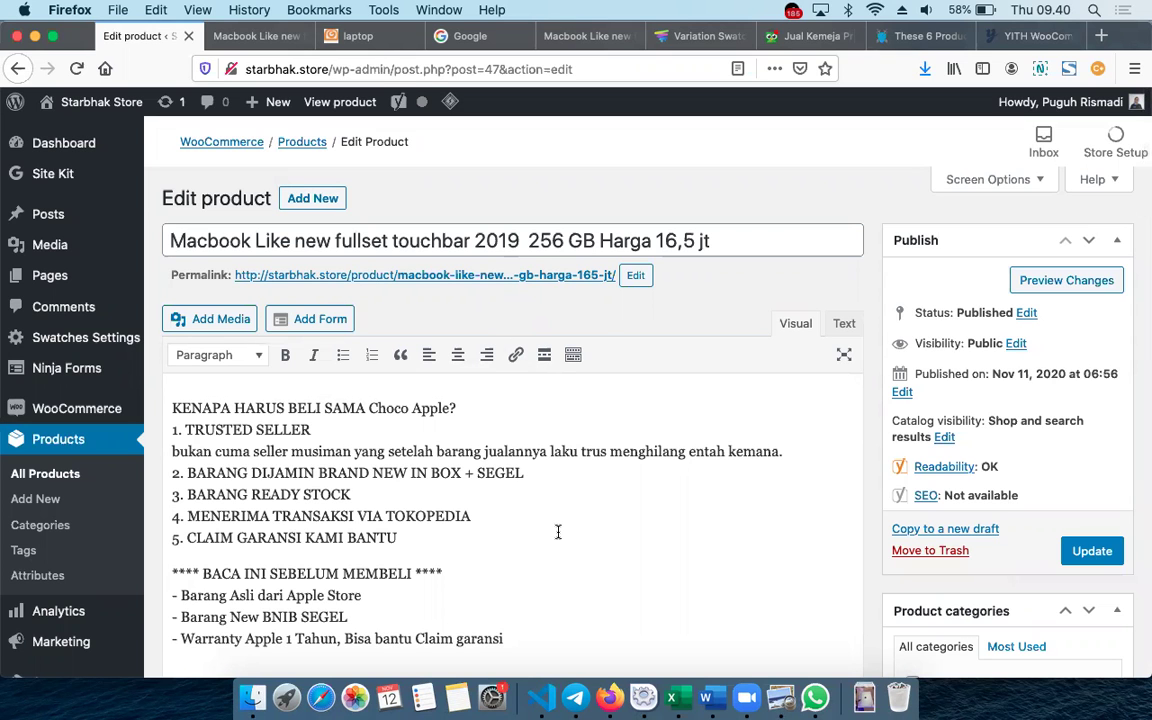
Look over the Macbook product's edit page, and open the product Attributes page in a new browser tab, reloading it
scroll(638, 430, down, 10)
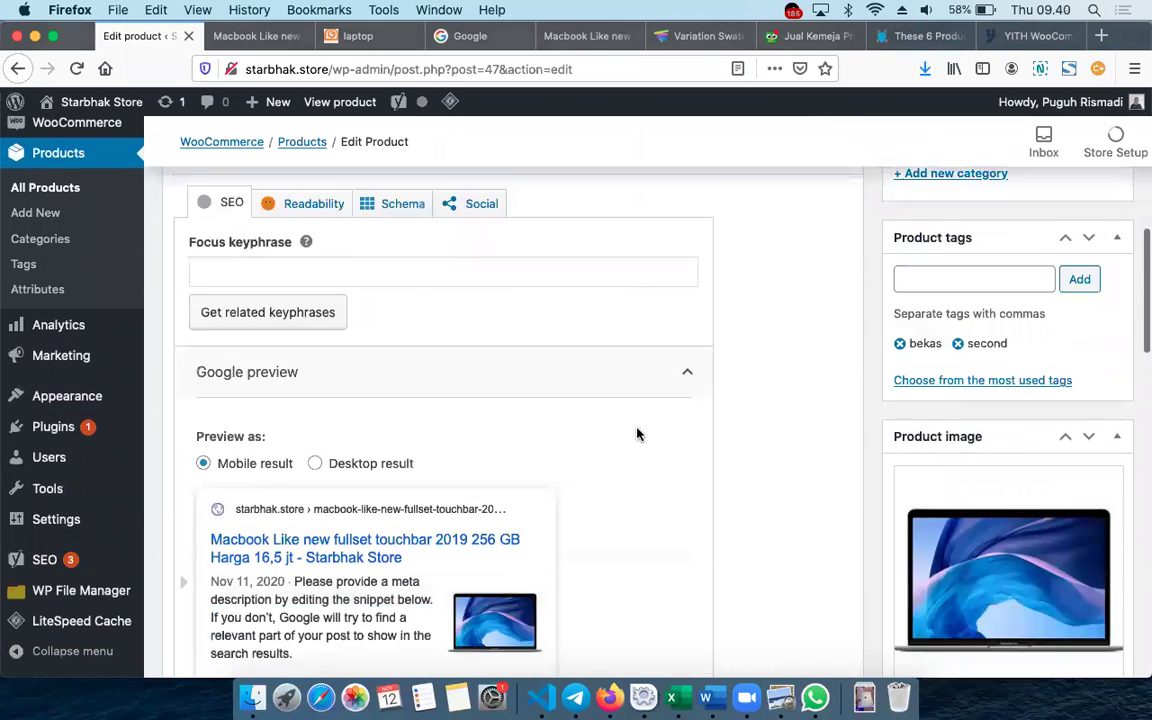
scroll(638, 433, down, 3)
scroll(636, 430, up, 7)
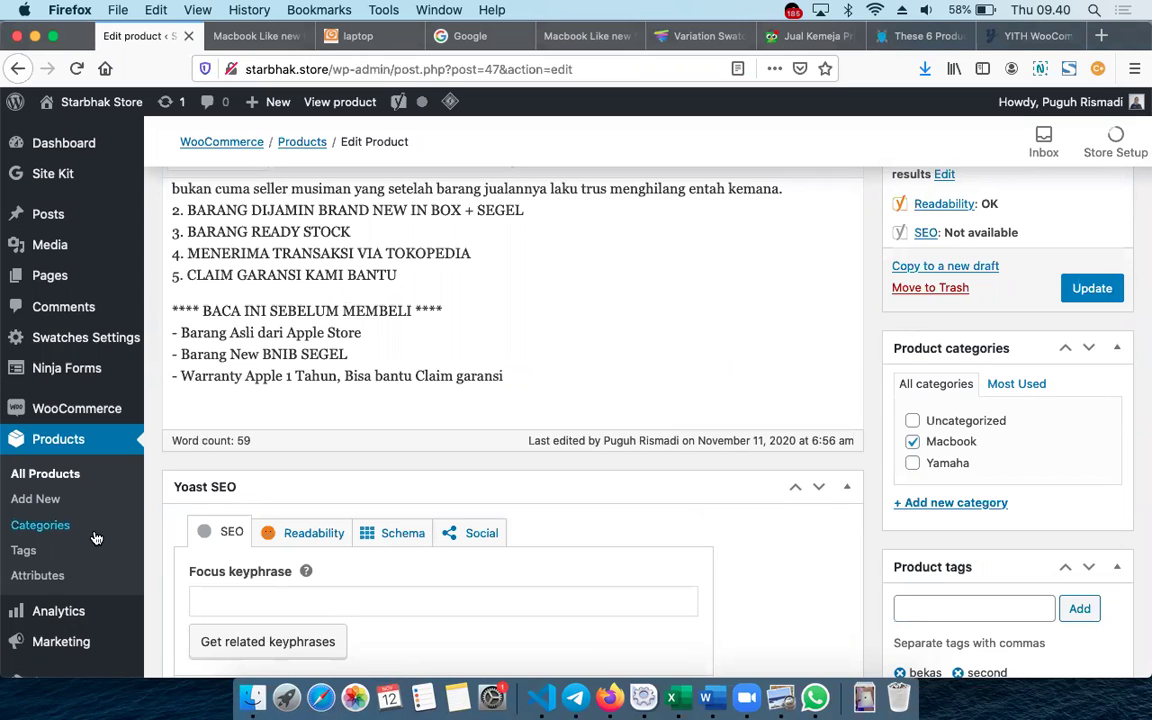
right_click(43, 578)
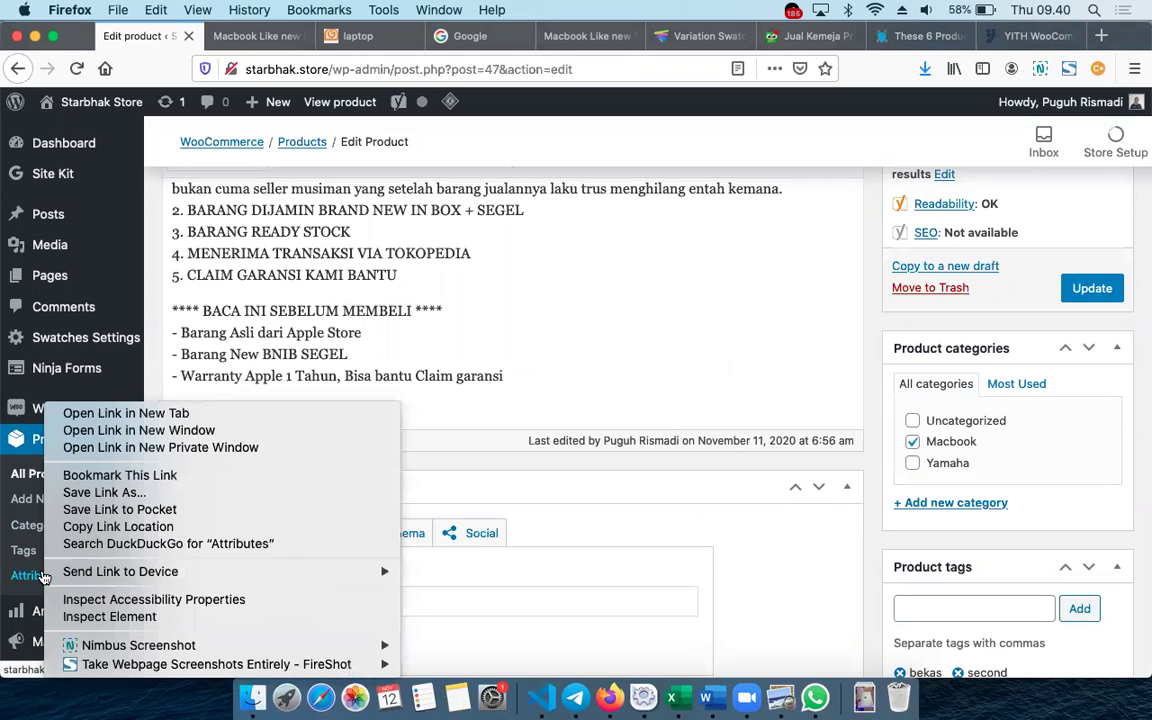
click(128, 416)
mouse_move(101, 372)
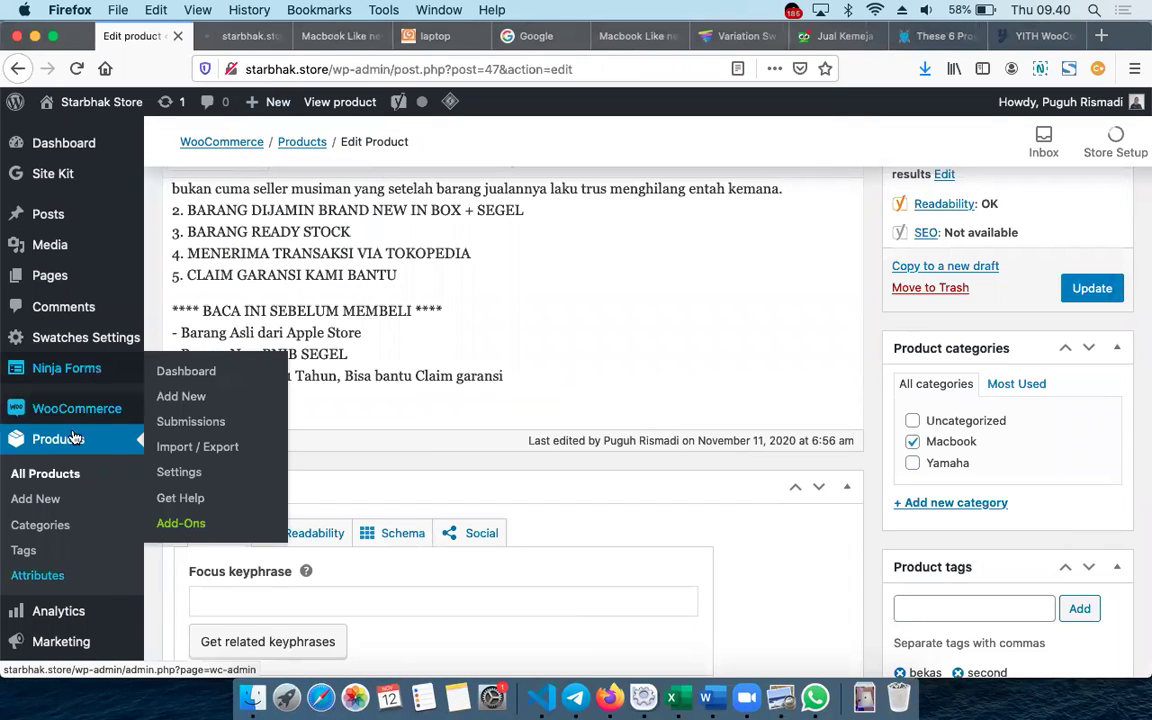
click(238, 33)
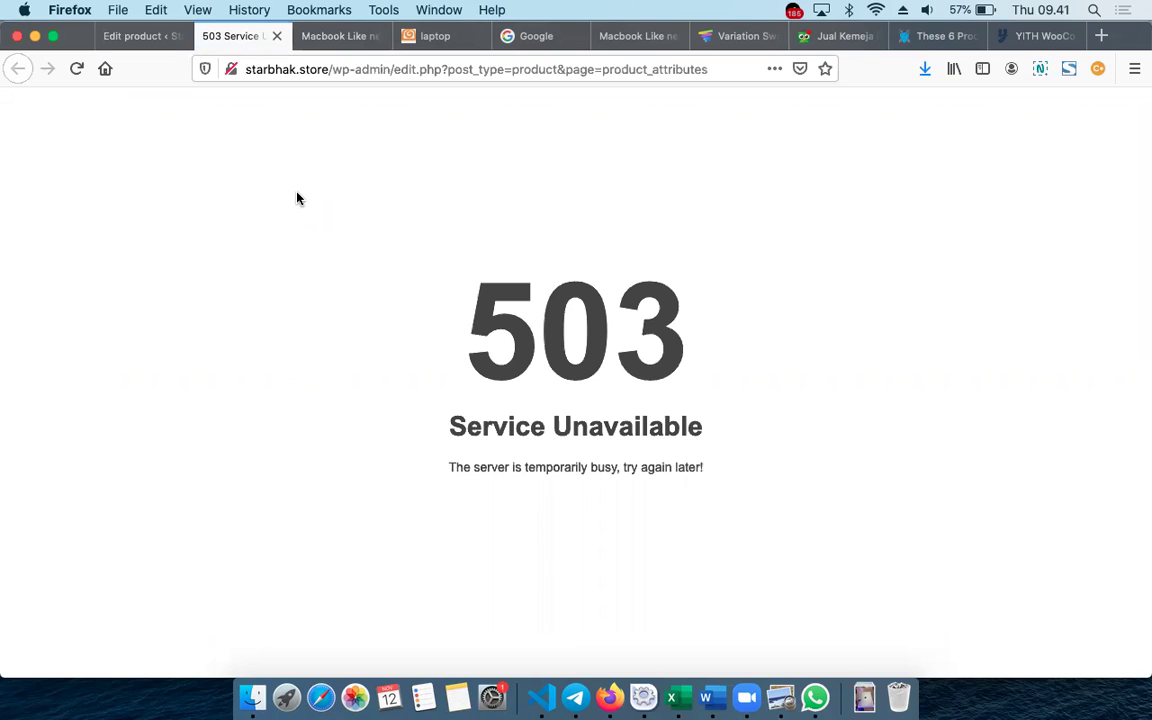
click(399, 69)
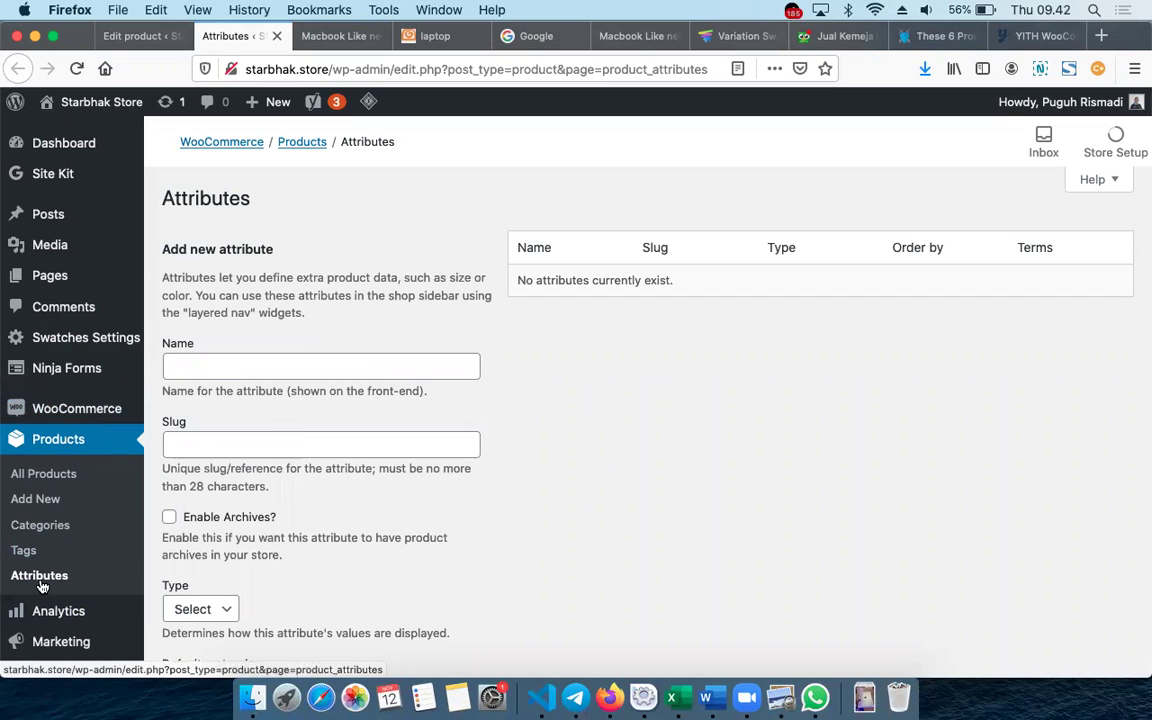
Enter storage as both the name and the slug of a new product attribute
click(246, 356)
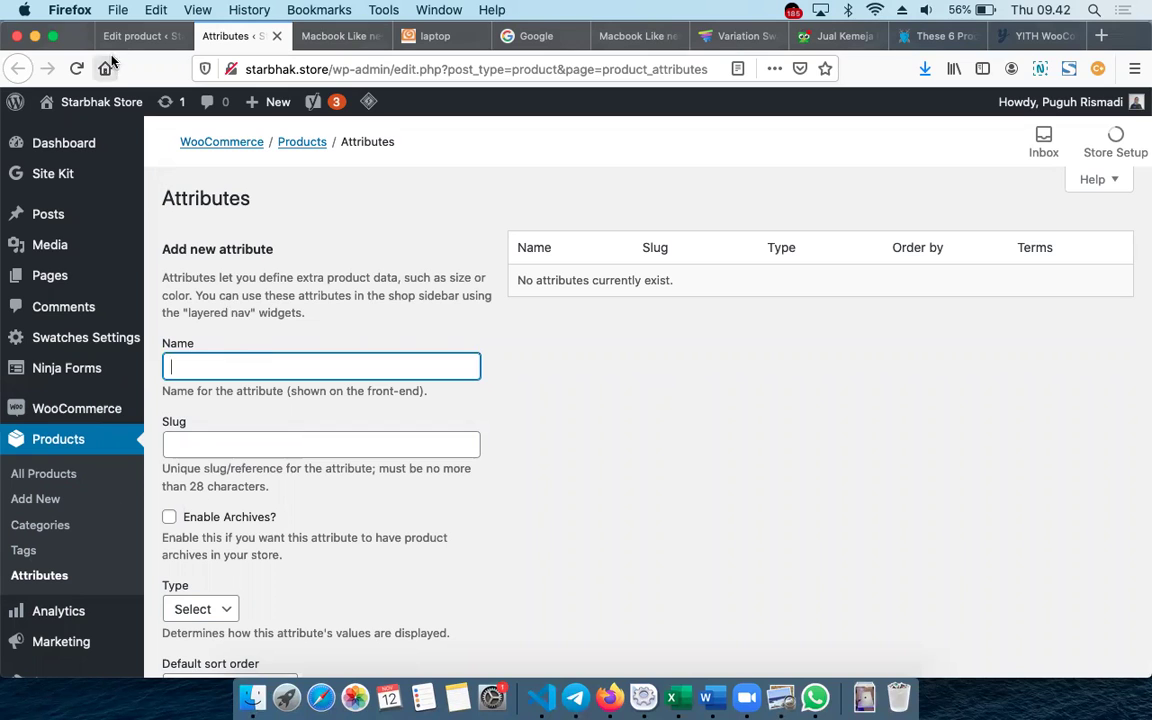
click(322, 40)
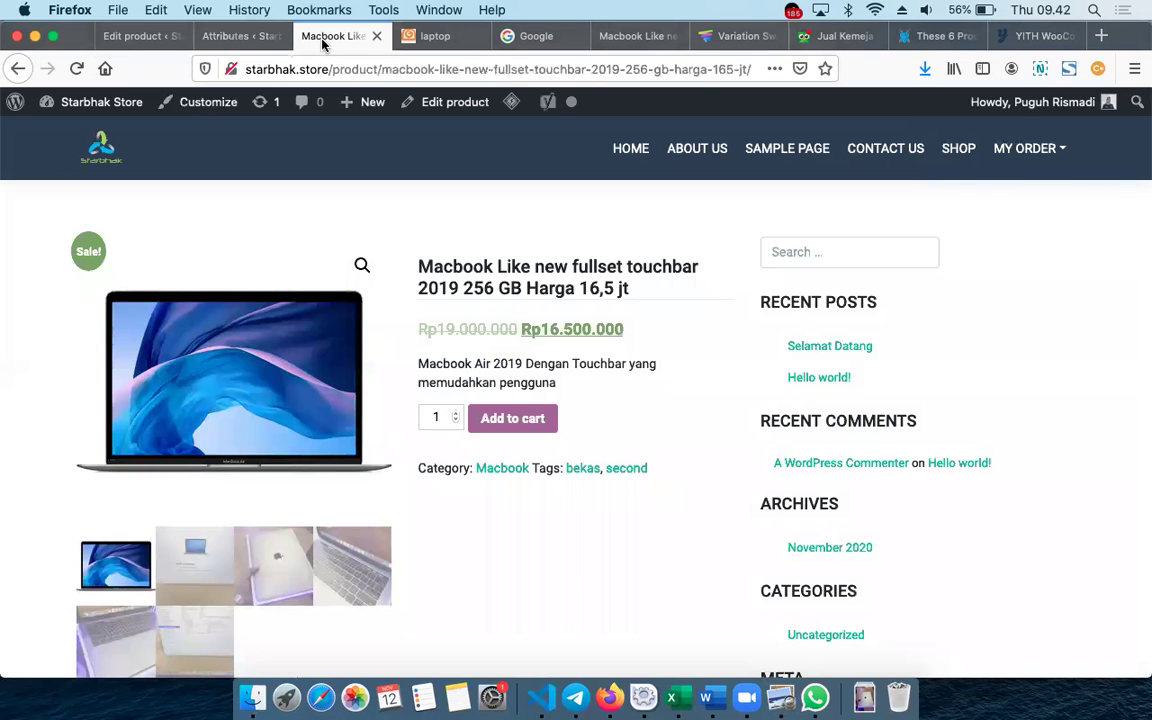
click(217, 38)
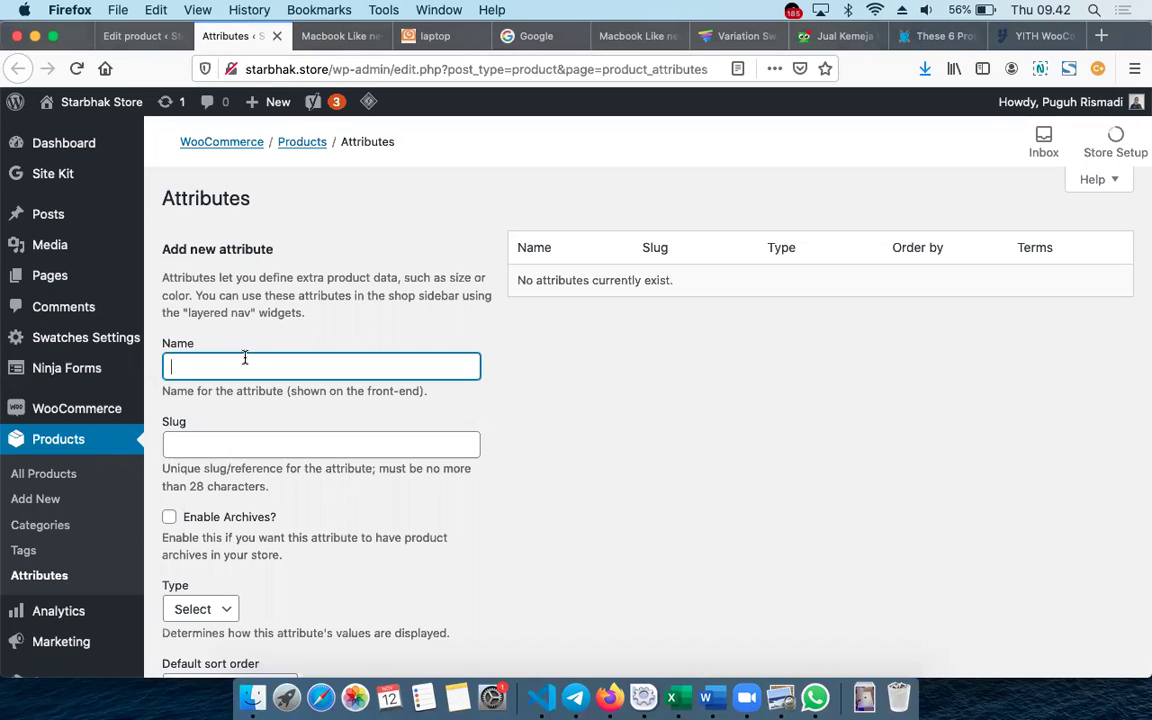
text(storage)
click(320, 444)
text(storag)
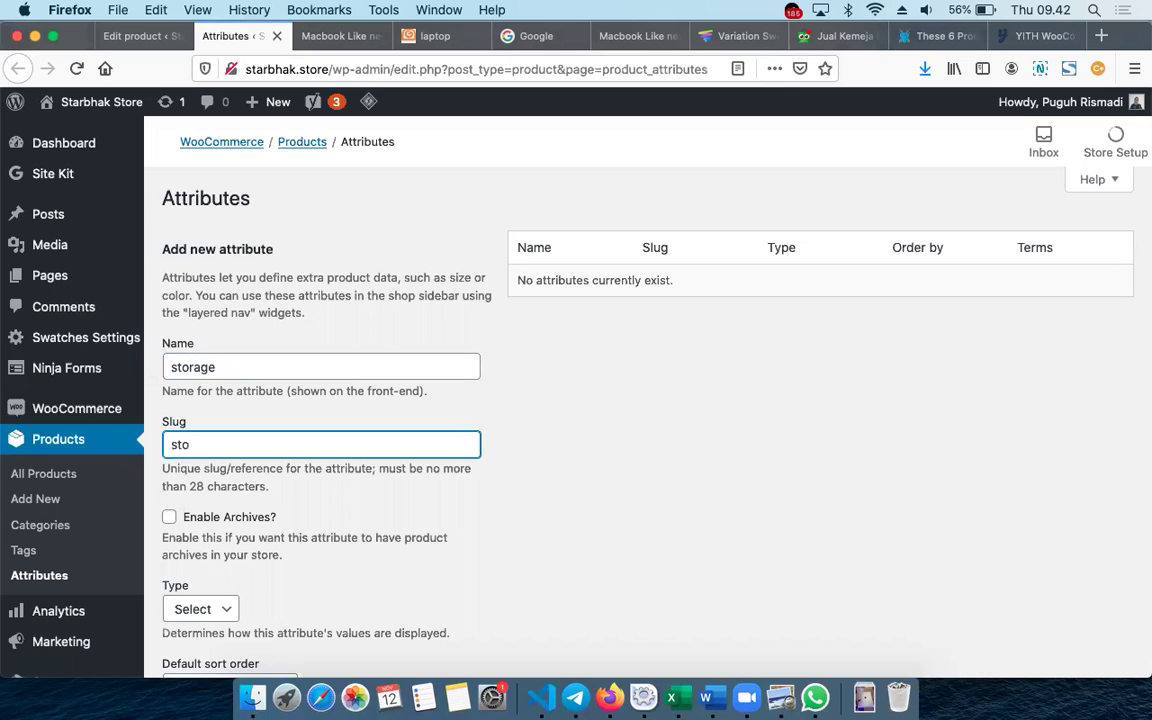
text(e)
Set the storage attribute's type to Button and add the attribute
scroll(290, 607, down, 3)
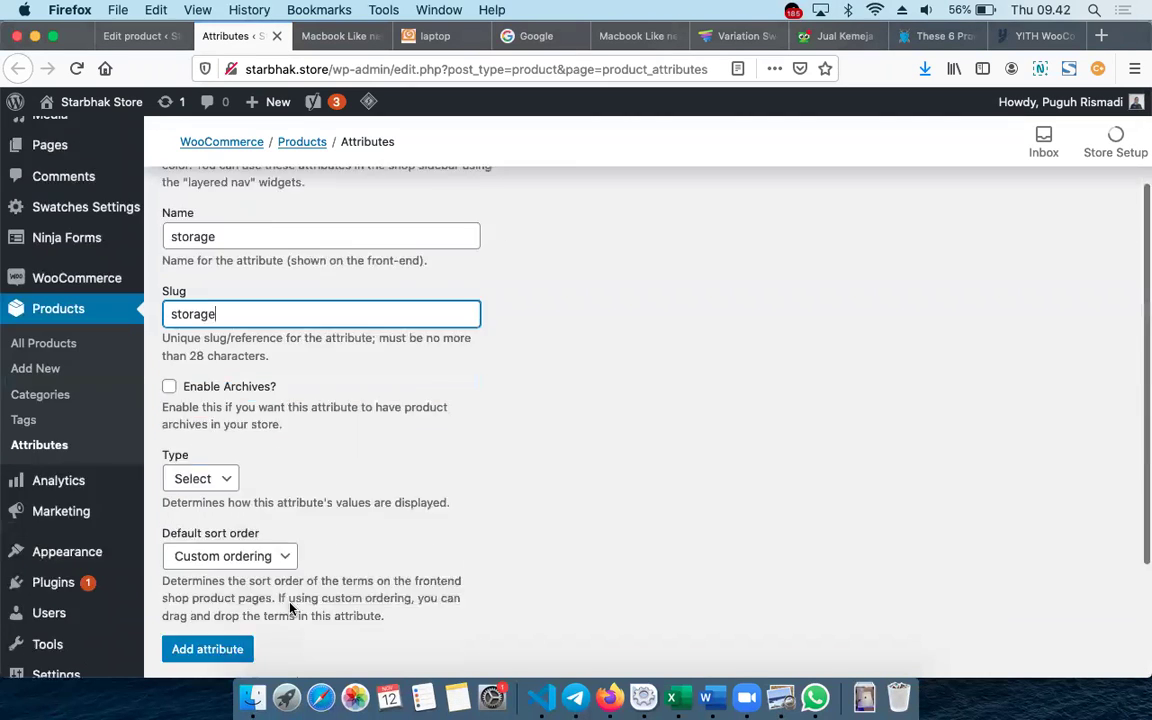
scroll(290, 607, down, 2)
click(217, 406)
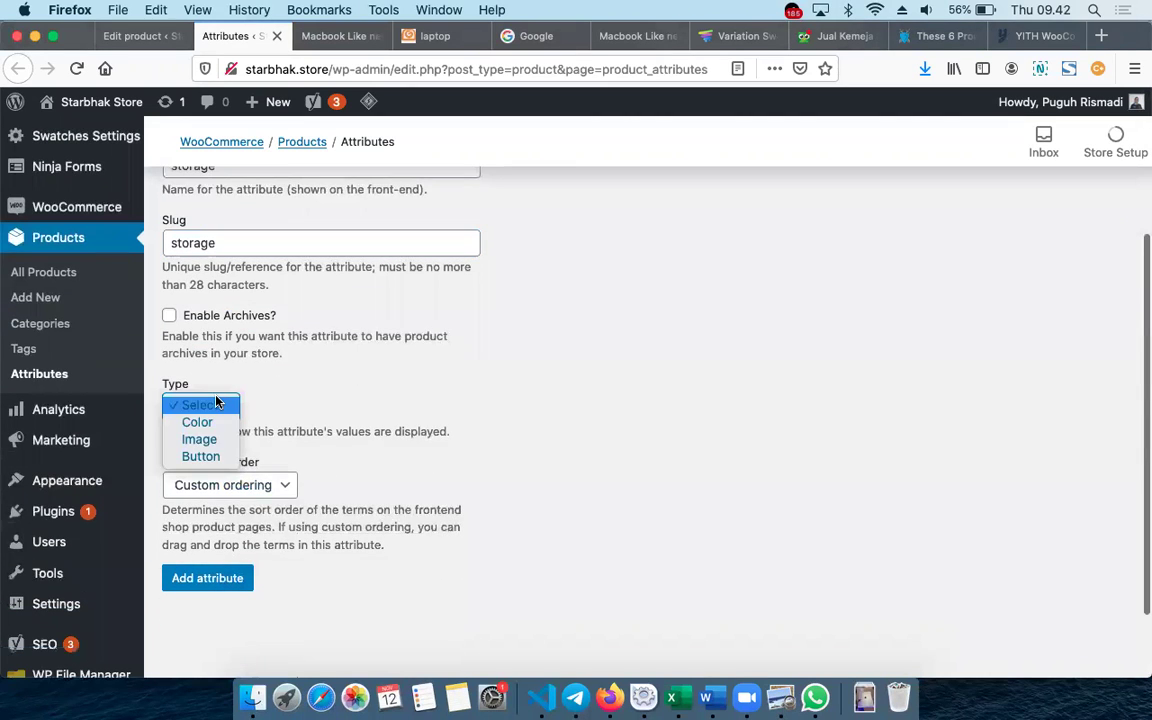
click(212, 458)
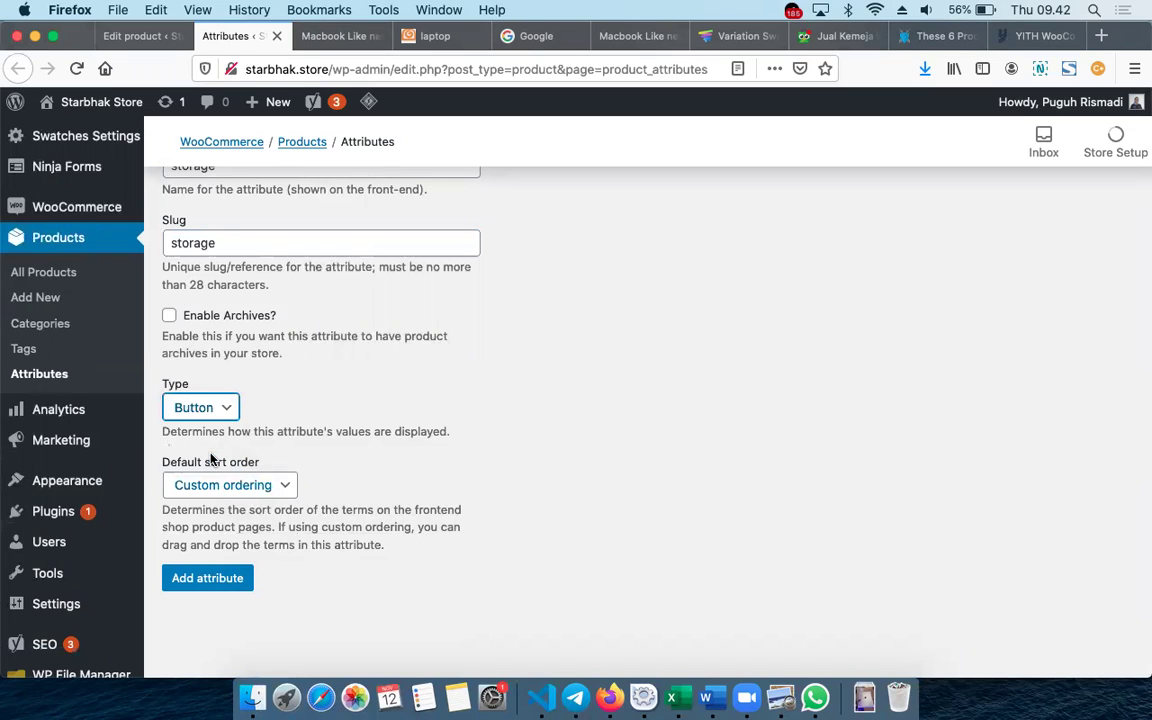
click(224, 578)
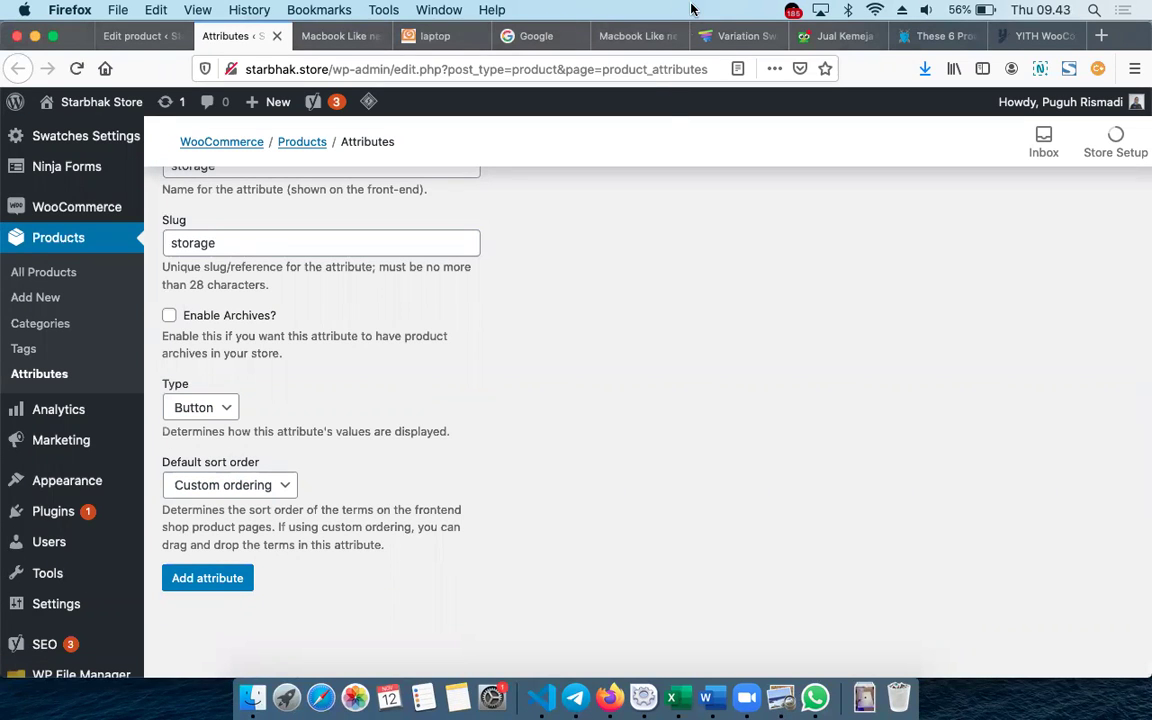
Enter color as both the name and the slug of a second product attribute
scroll(617, 298, up, 4)
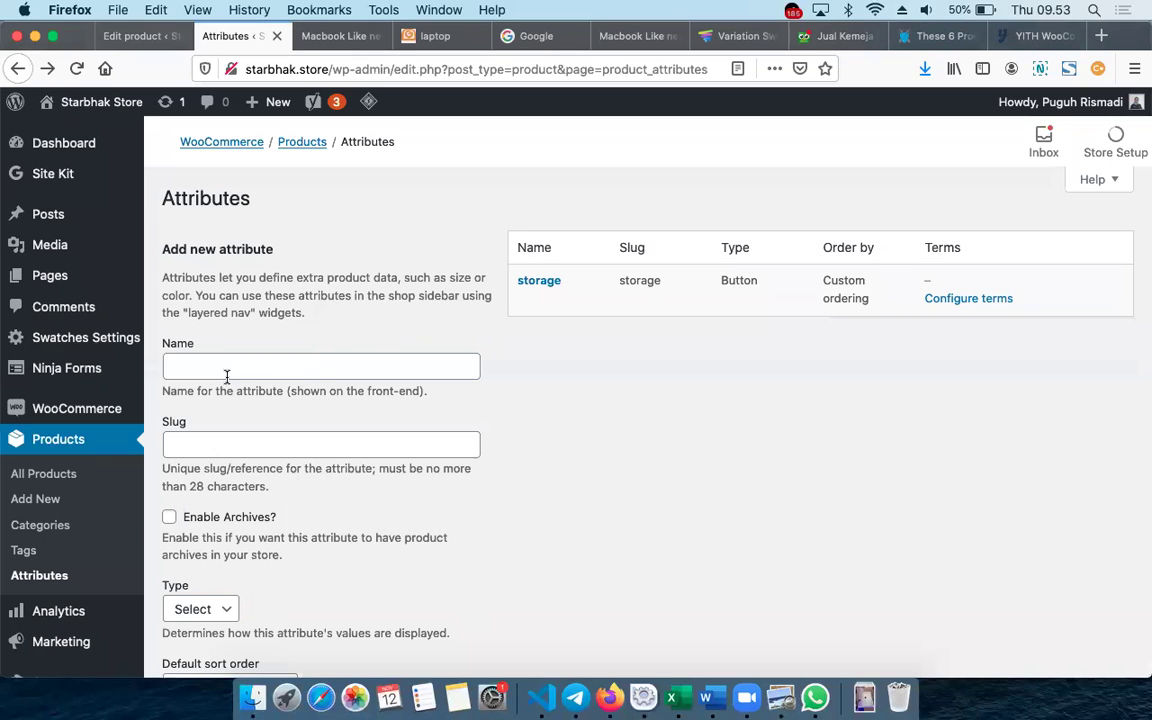
click(227, 376)
text(w)
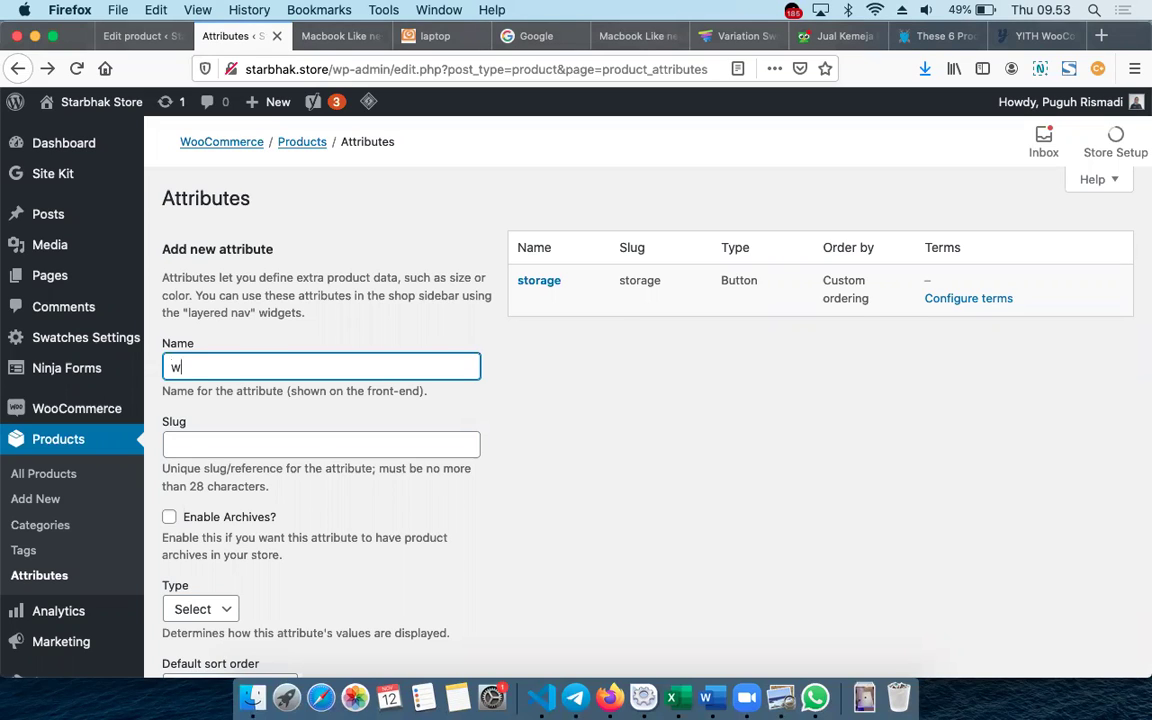
key(BackSpace)
text(color)
key(Tab)
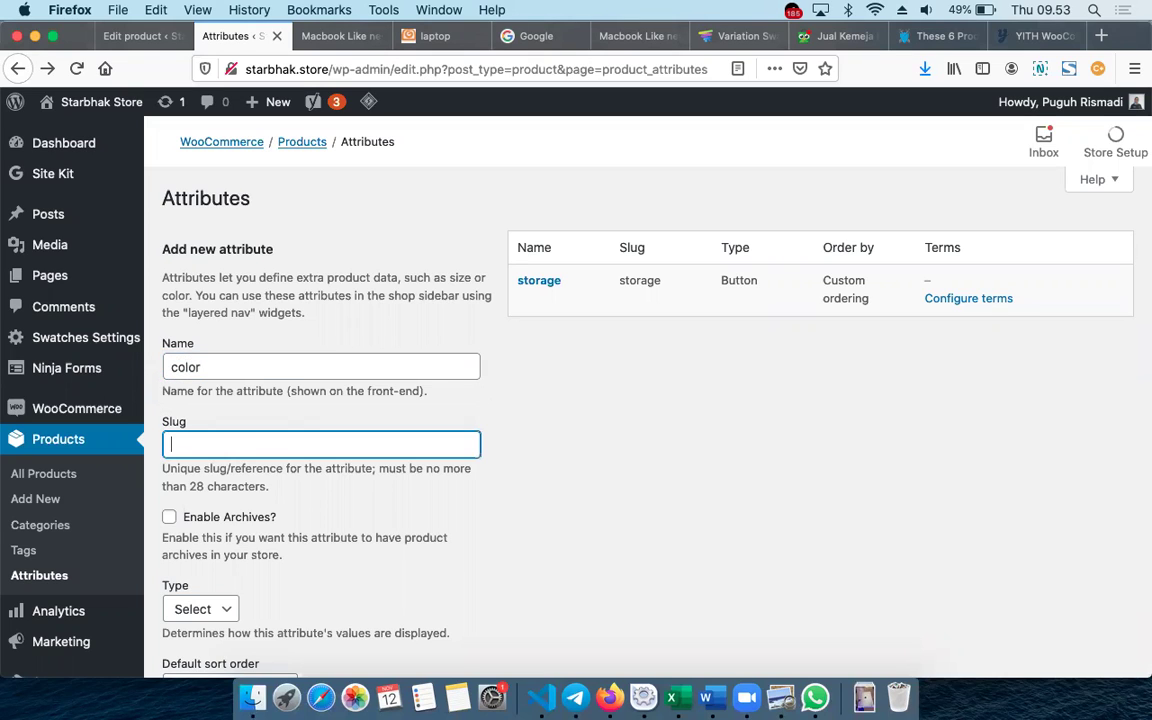
text(color)
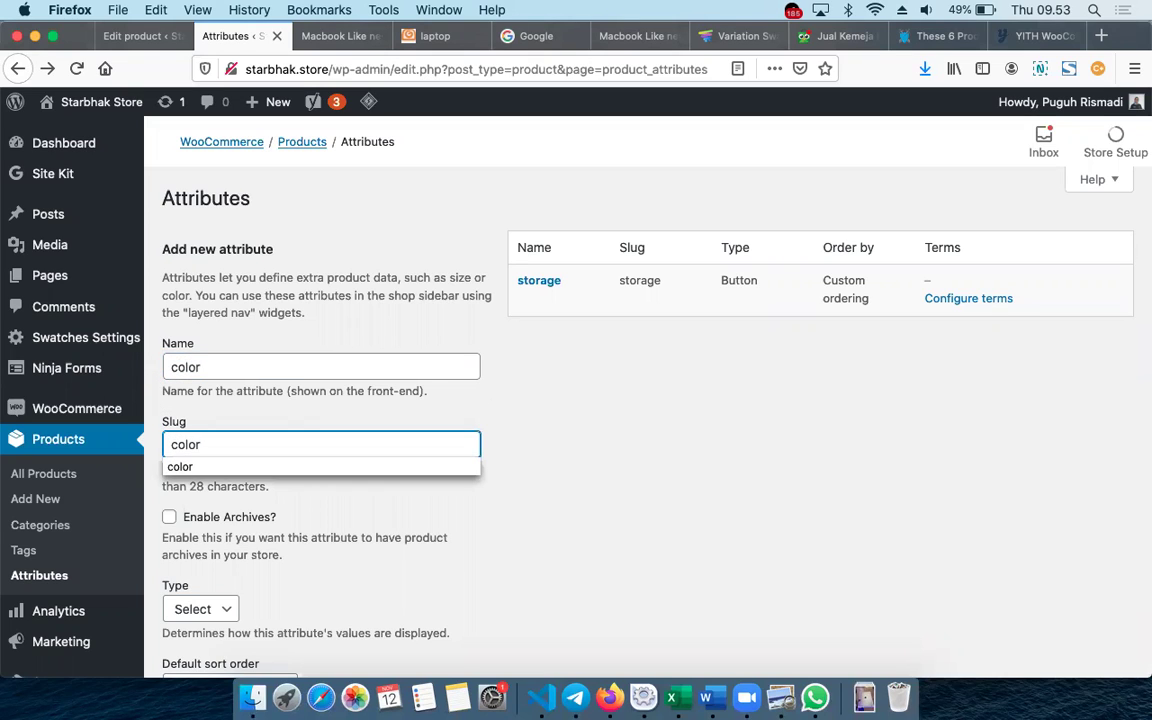
Set the color attribute's type to Color and its default sort order to Name, and add the attribute
click(195, 610)
click(212, 628)
scroll(200, 500, down, 5)
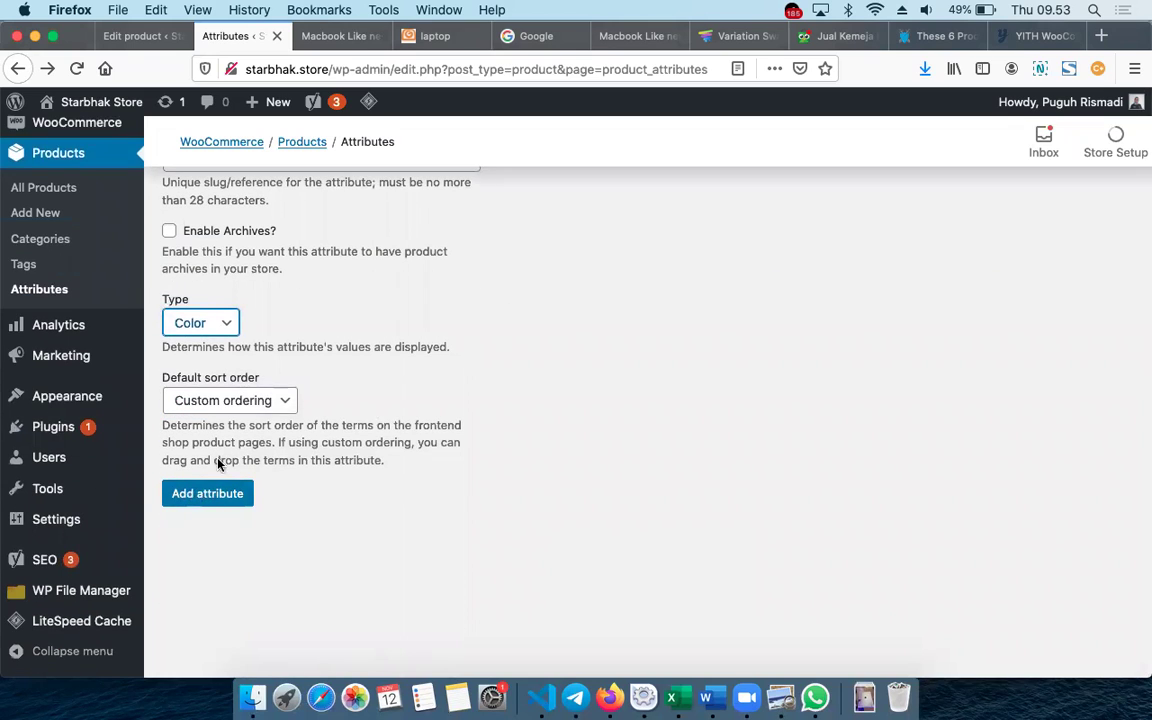
click(240, 401)
click(236, 414)
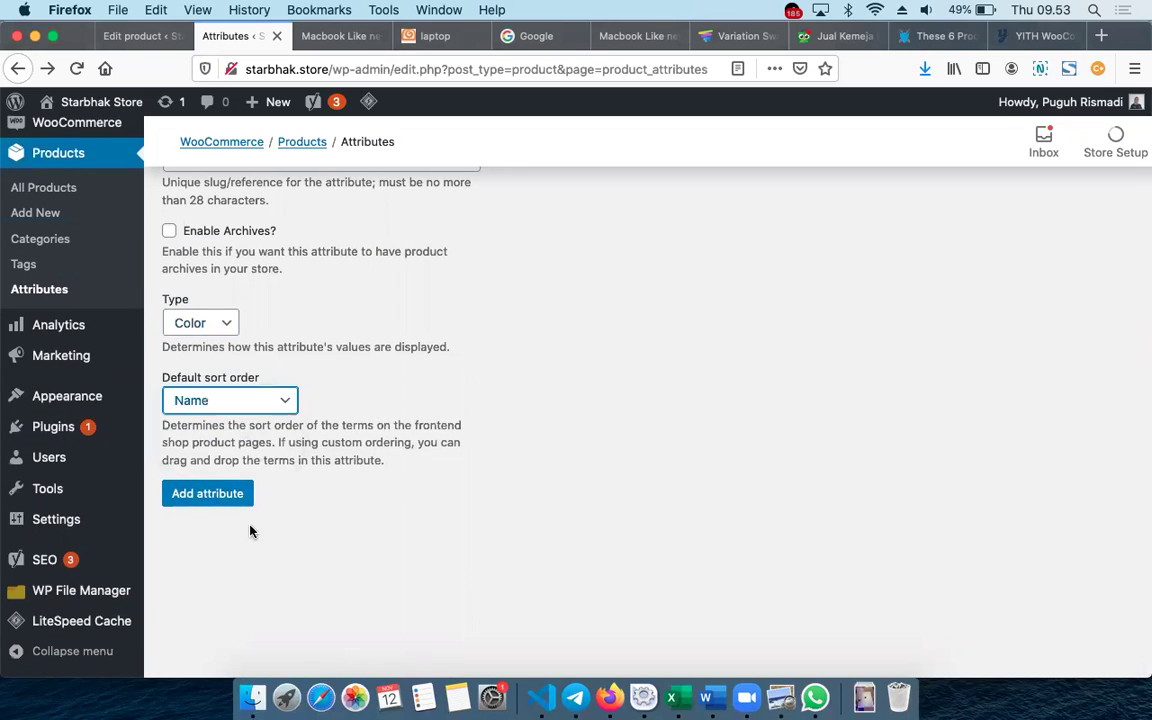
click(226, 498)
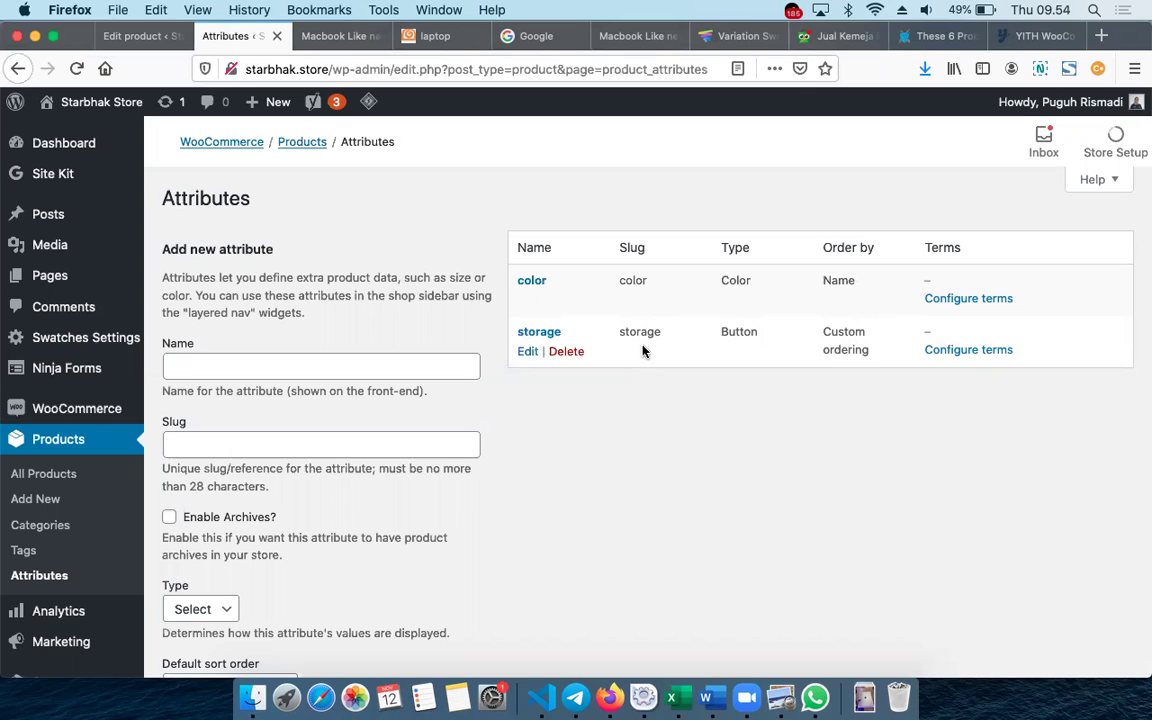
Open the terms of the storage attribute and enter a new term named SSD 128 with the slug ssd-128
click(209, 607)
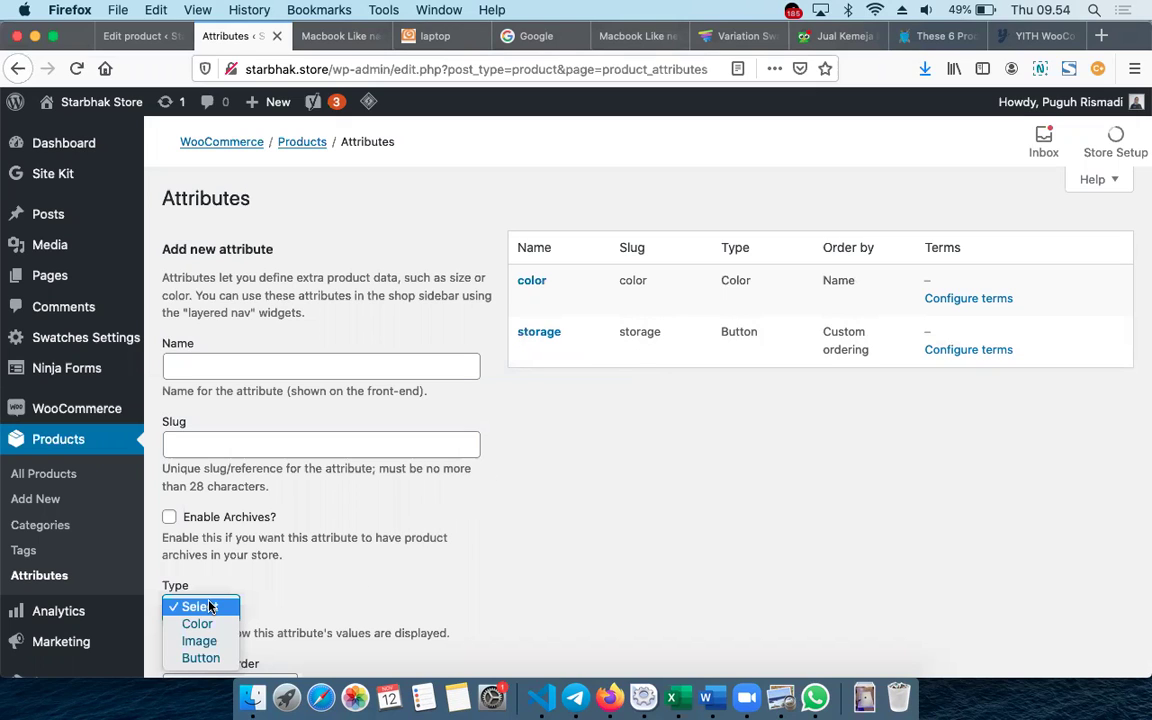
click(586, 479)
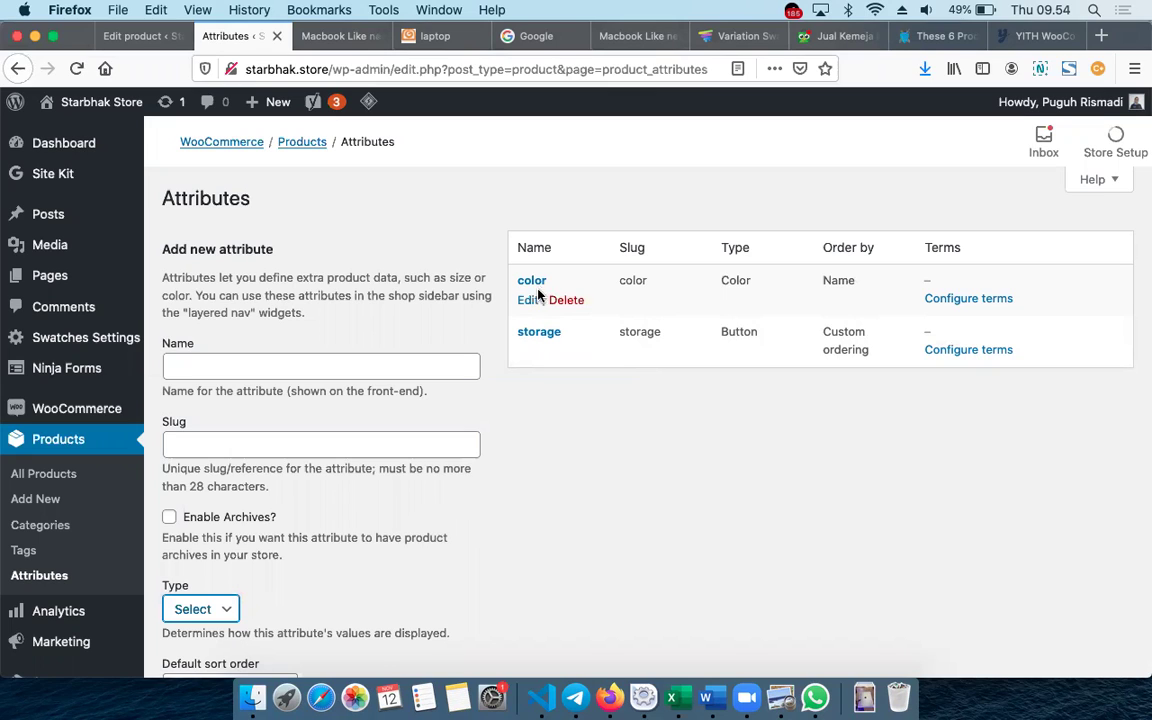
click(957, 352)
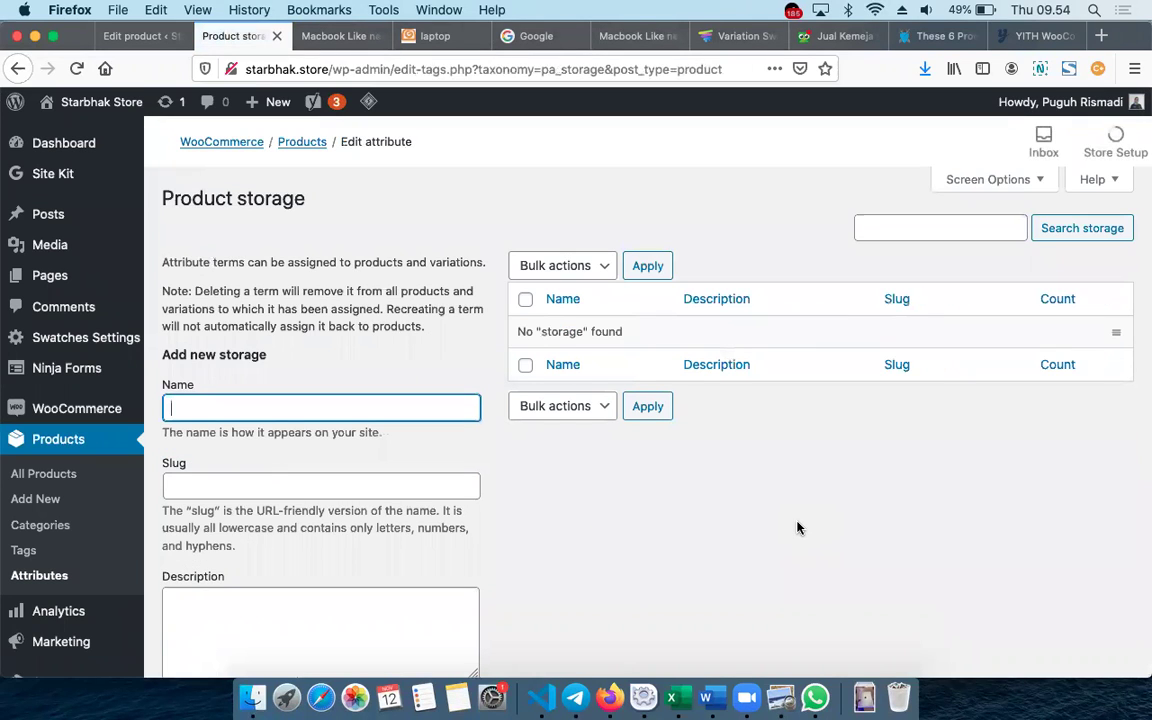
text(SSD 128)
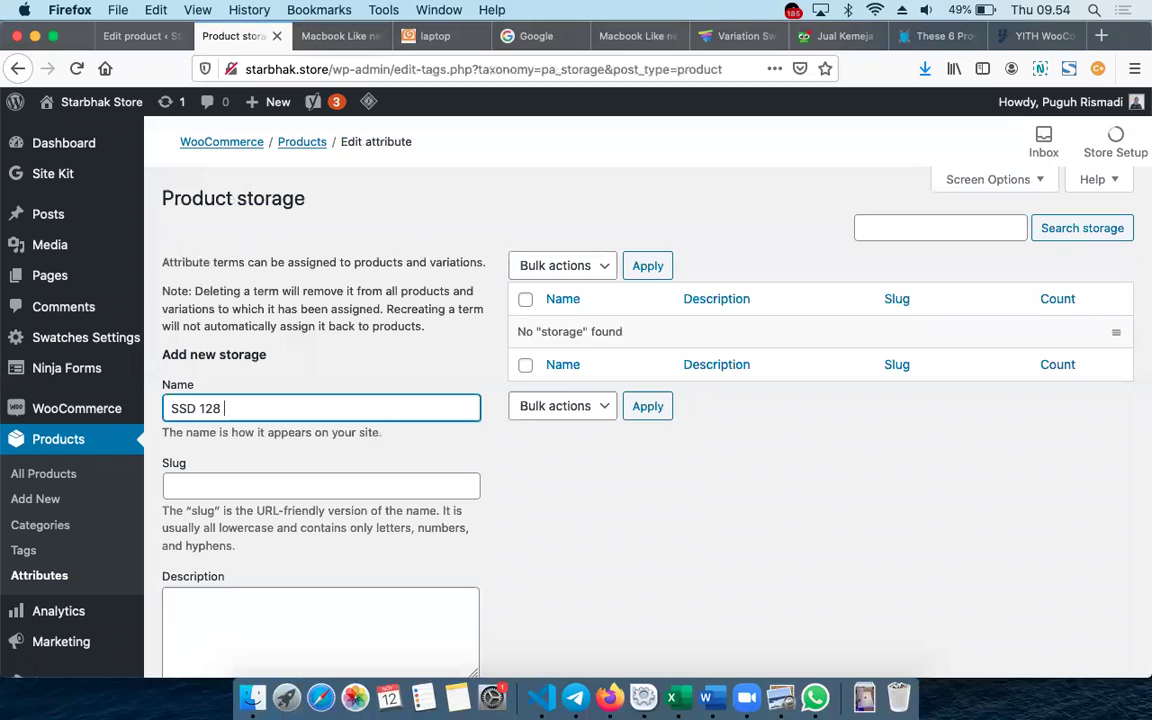
click(445, 485)
text(ssd-128)
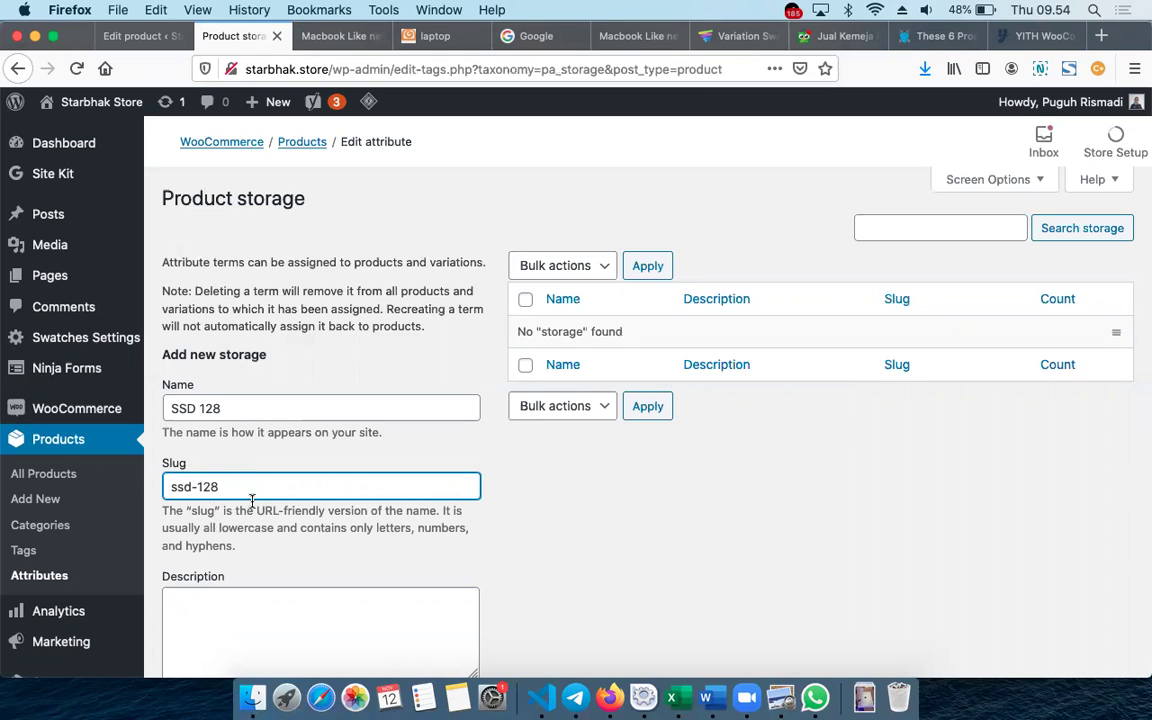
Give the new storage term the description SSD 128 and submit it to the storage attribute
click(244, 604)
text(SSD 128)
scroll(414, 584, down, 3)
click(257, 462)
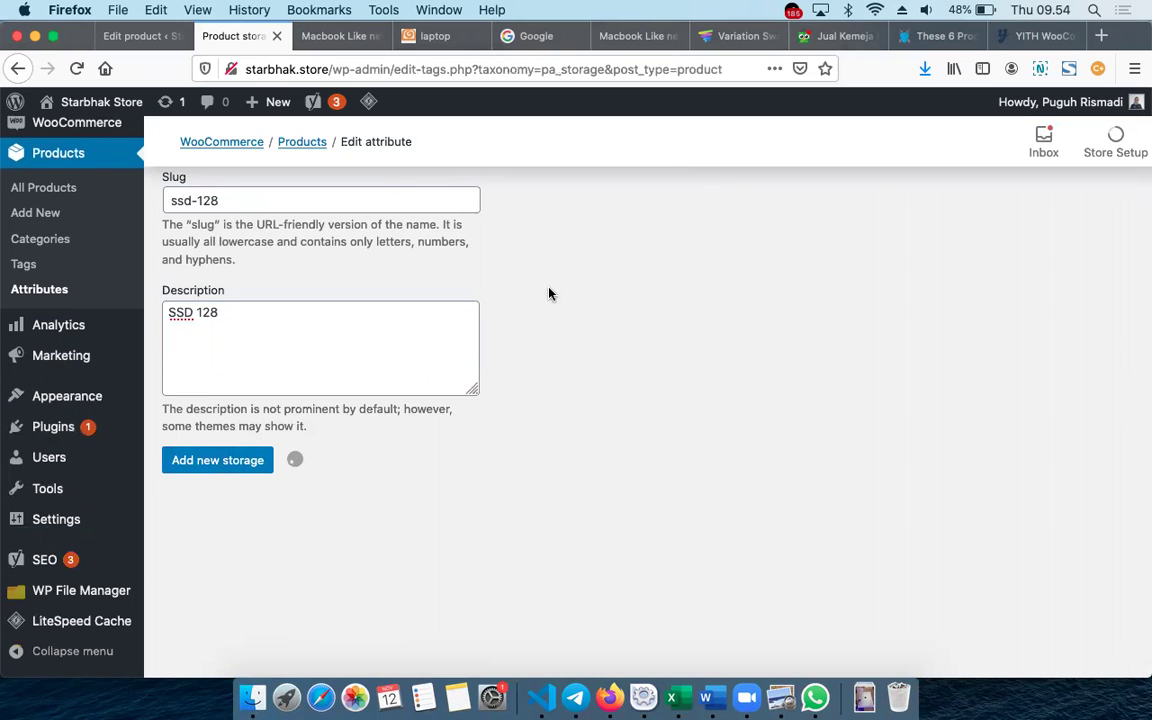
scroll(549, 293, up, 5)
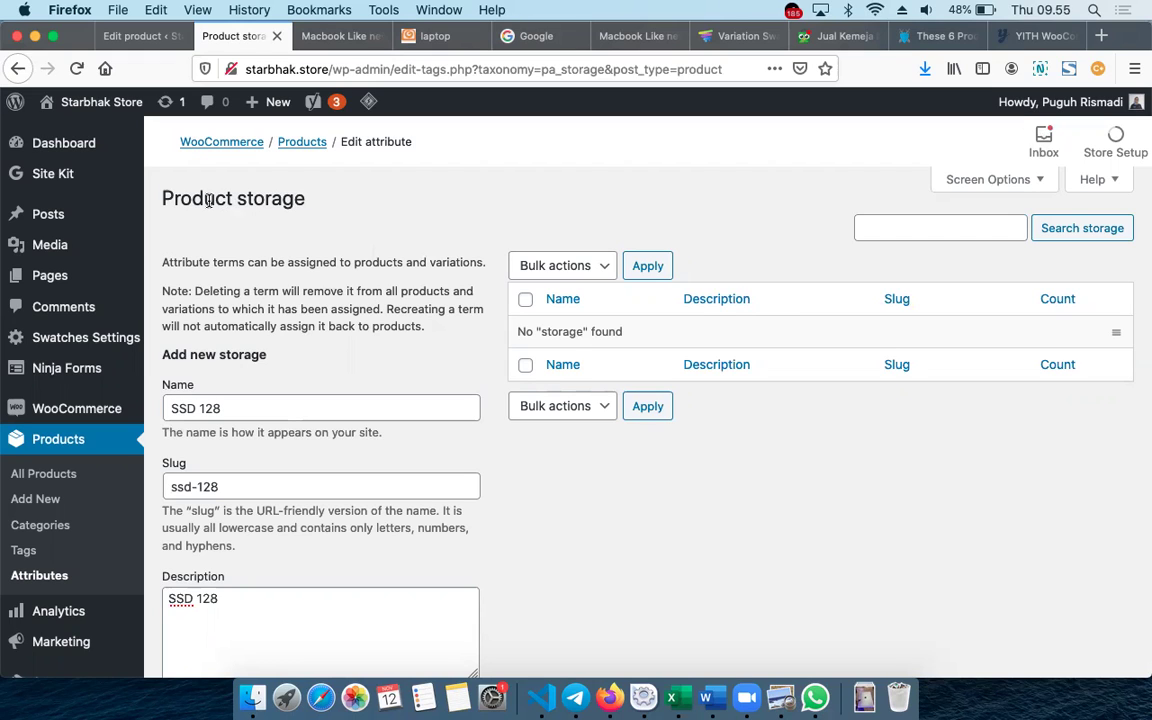
scroll(385, 400, down, 5)
key(Return)
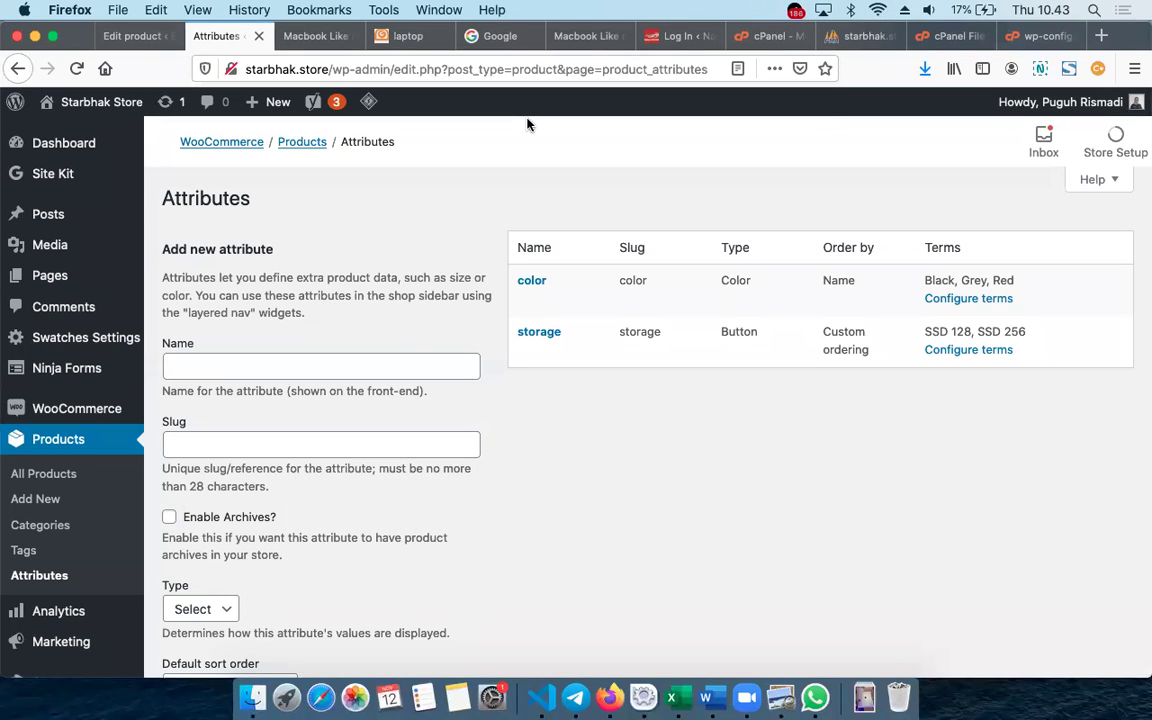
Open the term configuration of the storage attribute
mouse_move(669, 283)
mouse_move(520, 285)
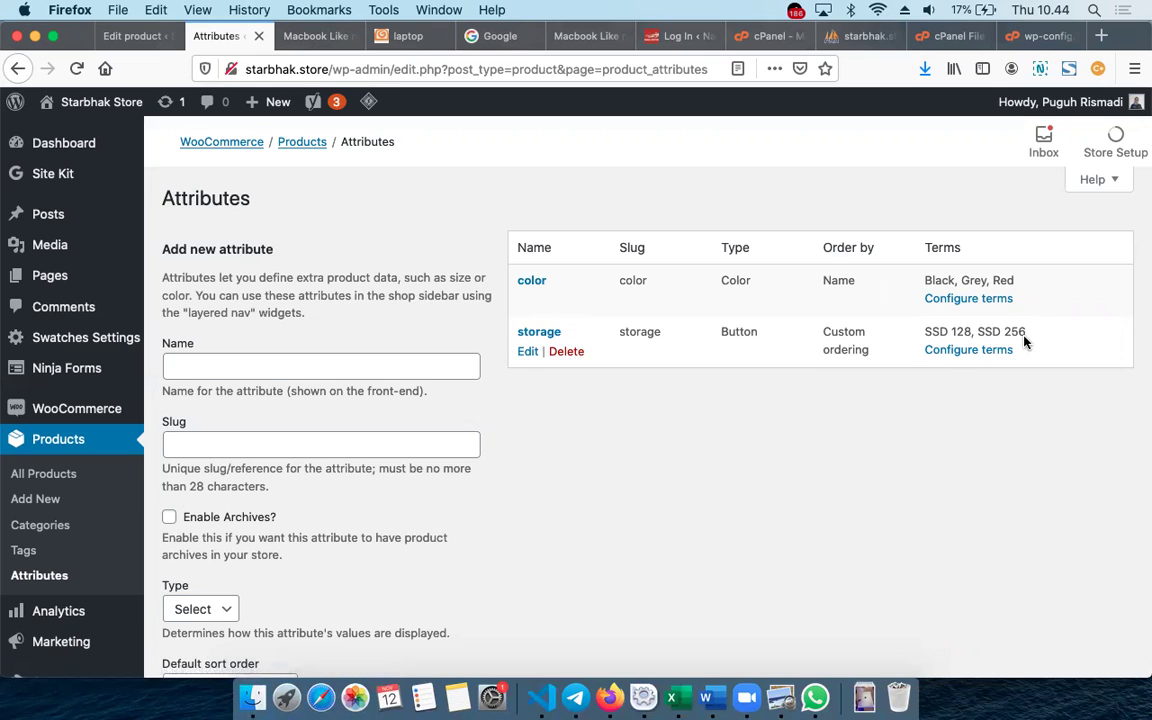
click(988, 350)
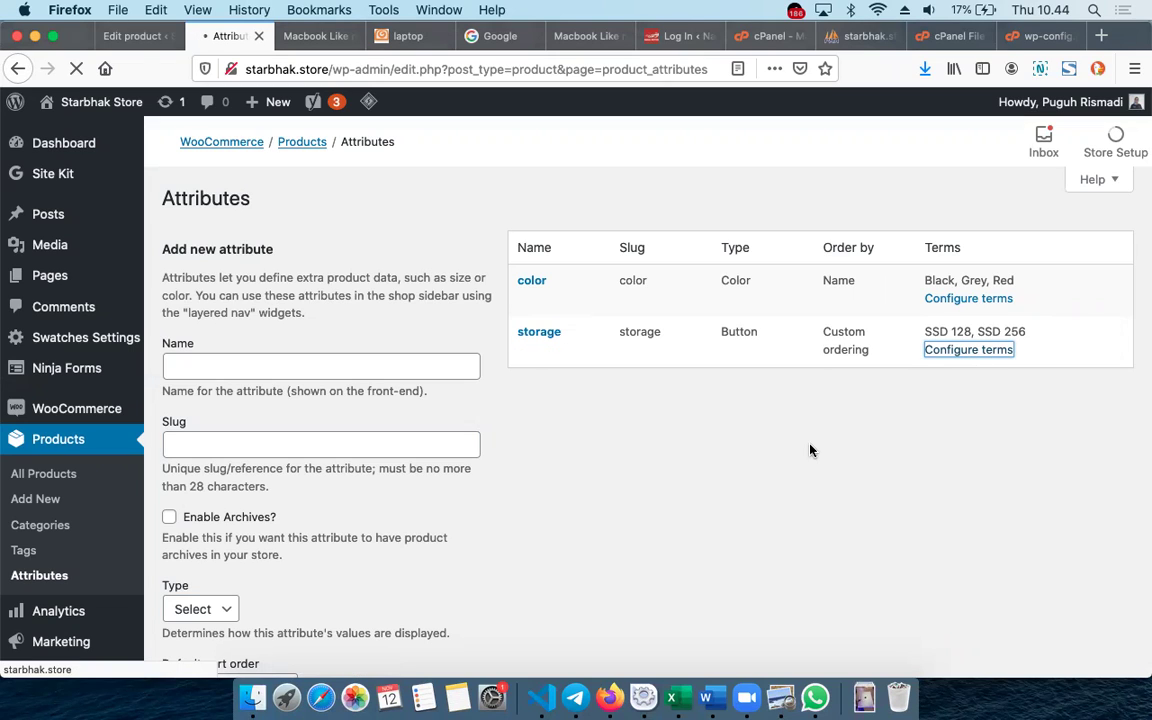
Check the color attribute in the additional information on the Macbook's product page in the store
click(323, 37)
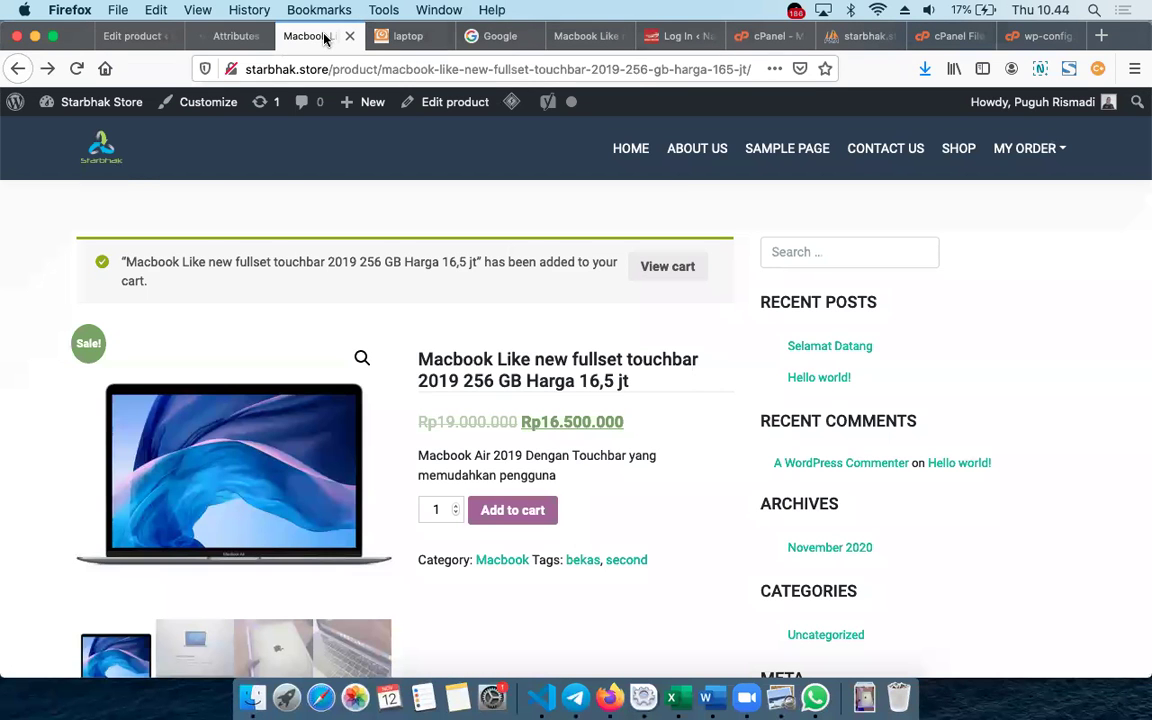
click(236, 36)
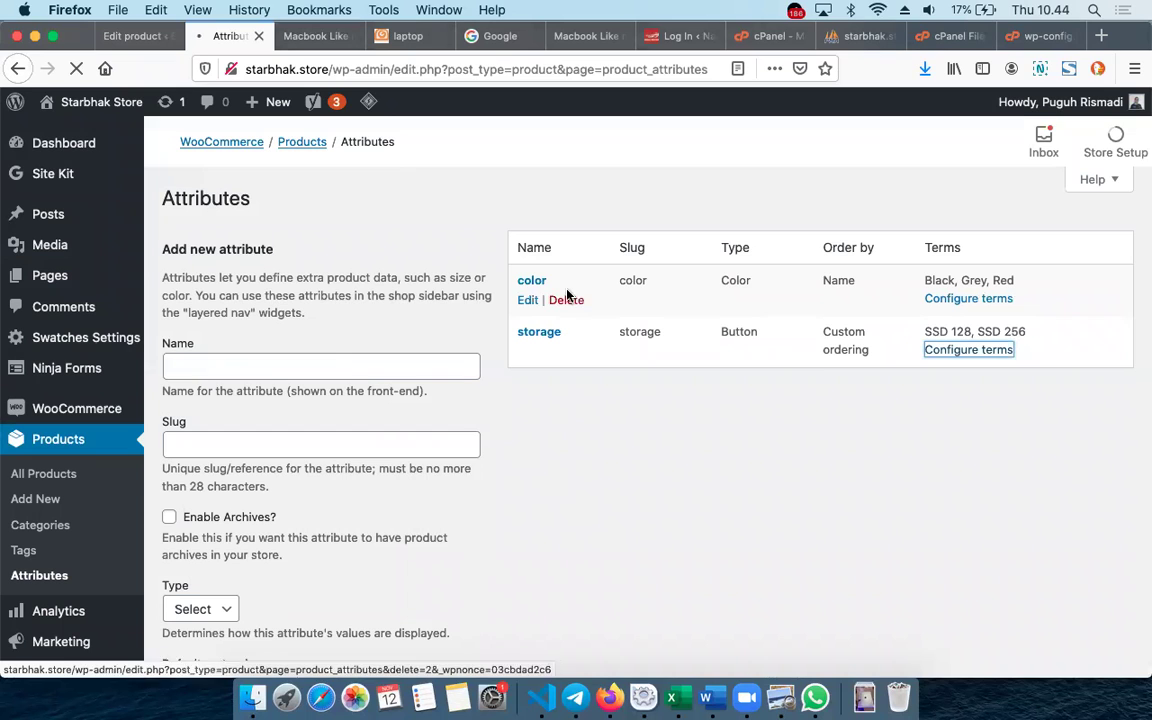
click(290, 36)
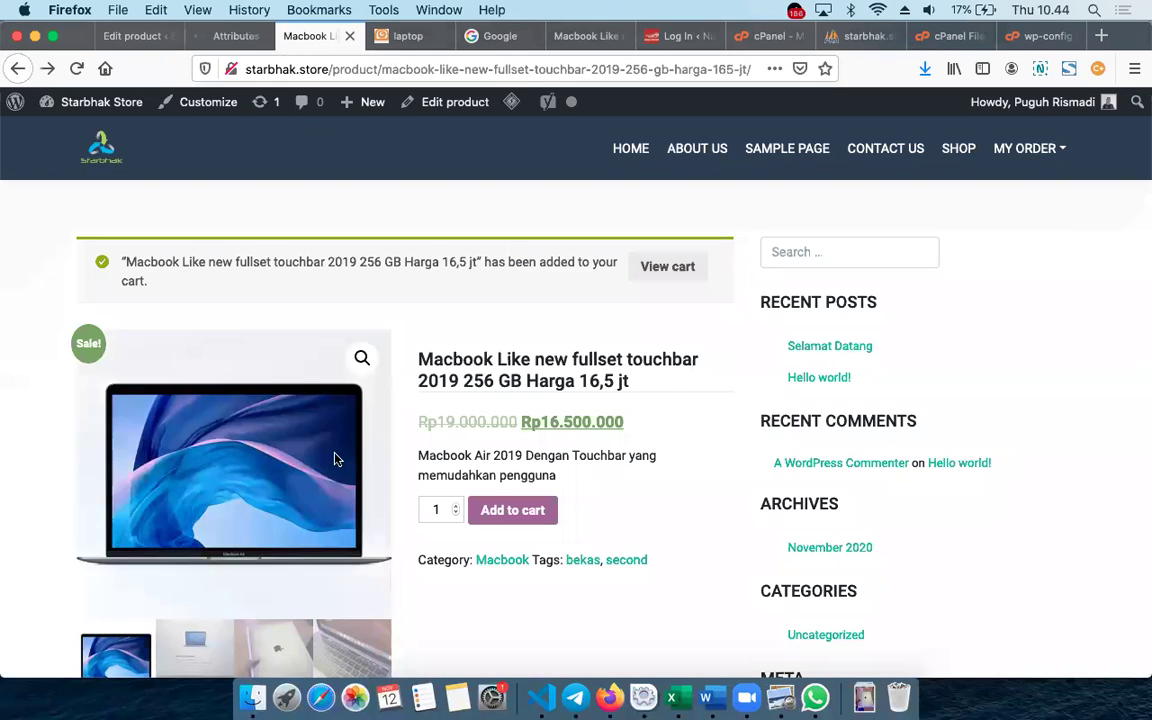
scroll(336, 459, down, 10)
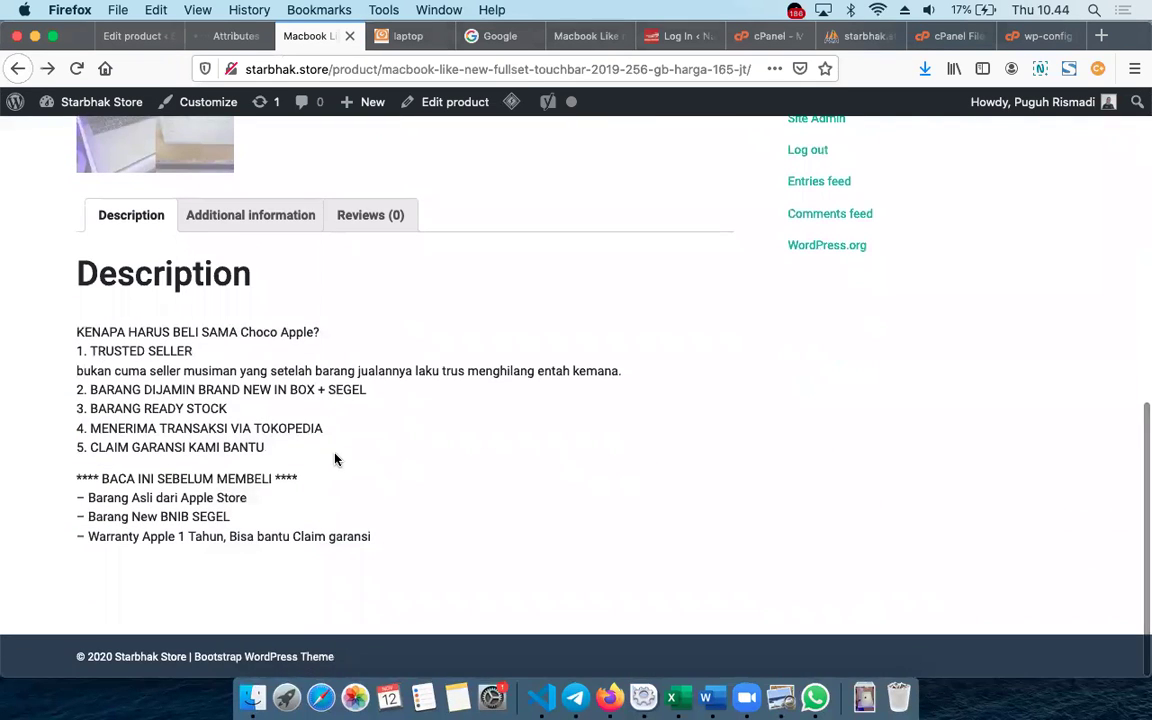
click(278, 220)
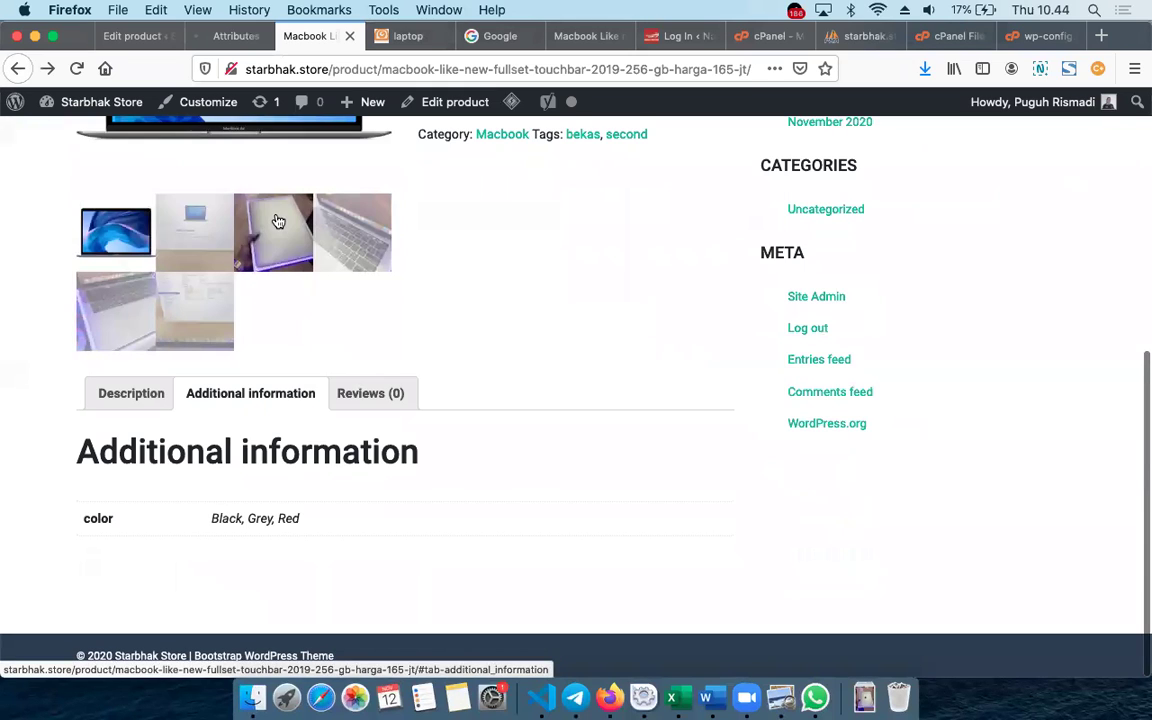
triple_click(257, 519)
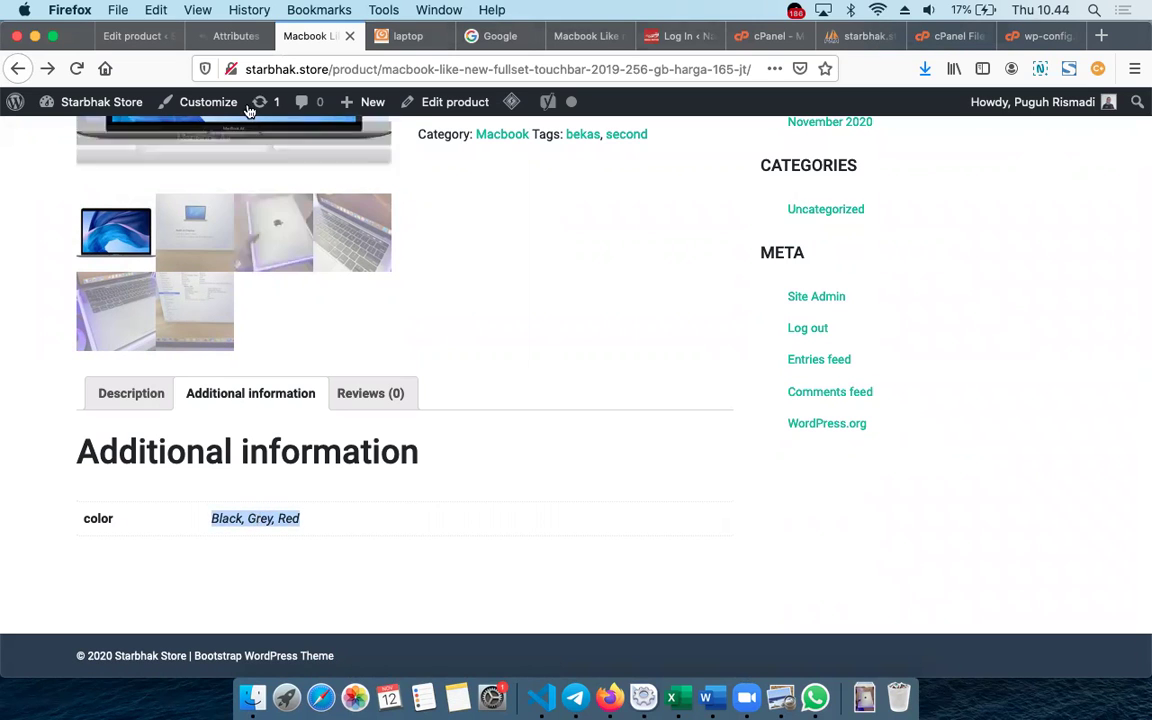
Return to the storage terms and enter a new term named HDD 500 GB with the slug hdd-500
click(222, 44)
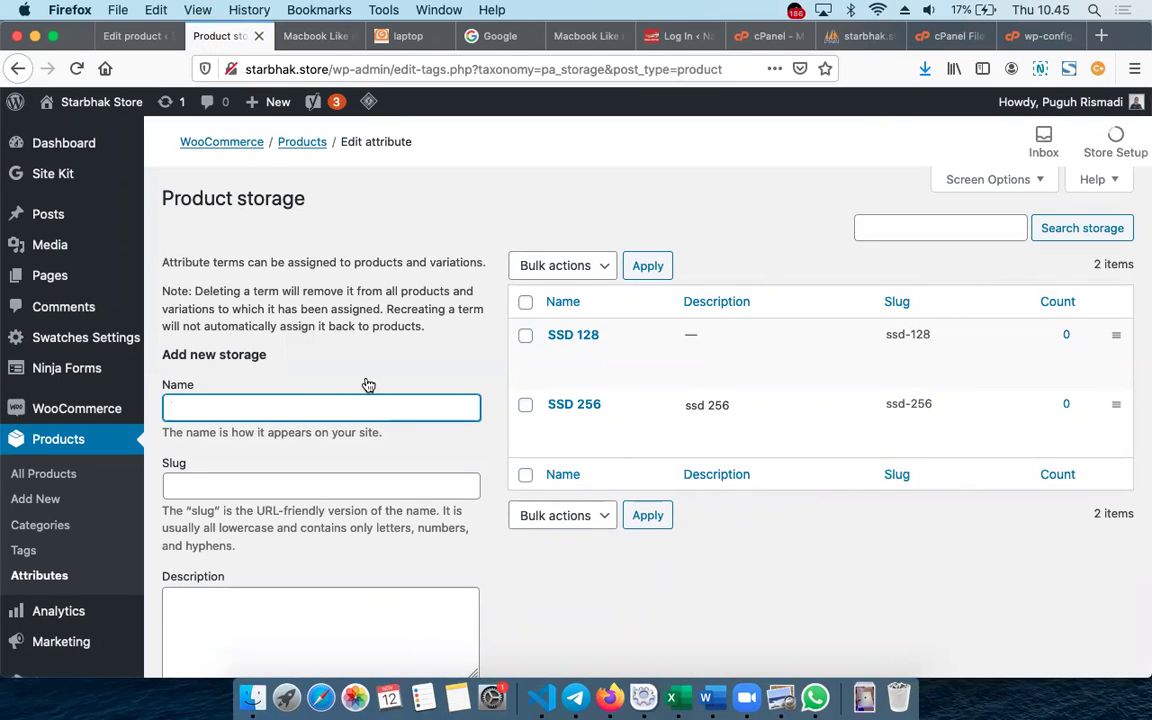
text(HDD 400)
key(BackSpace)
key(BackSpace)
key(BackSpace)
text(500 GB)
click(270, 486)
text(hdd-)
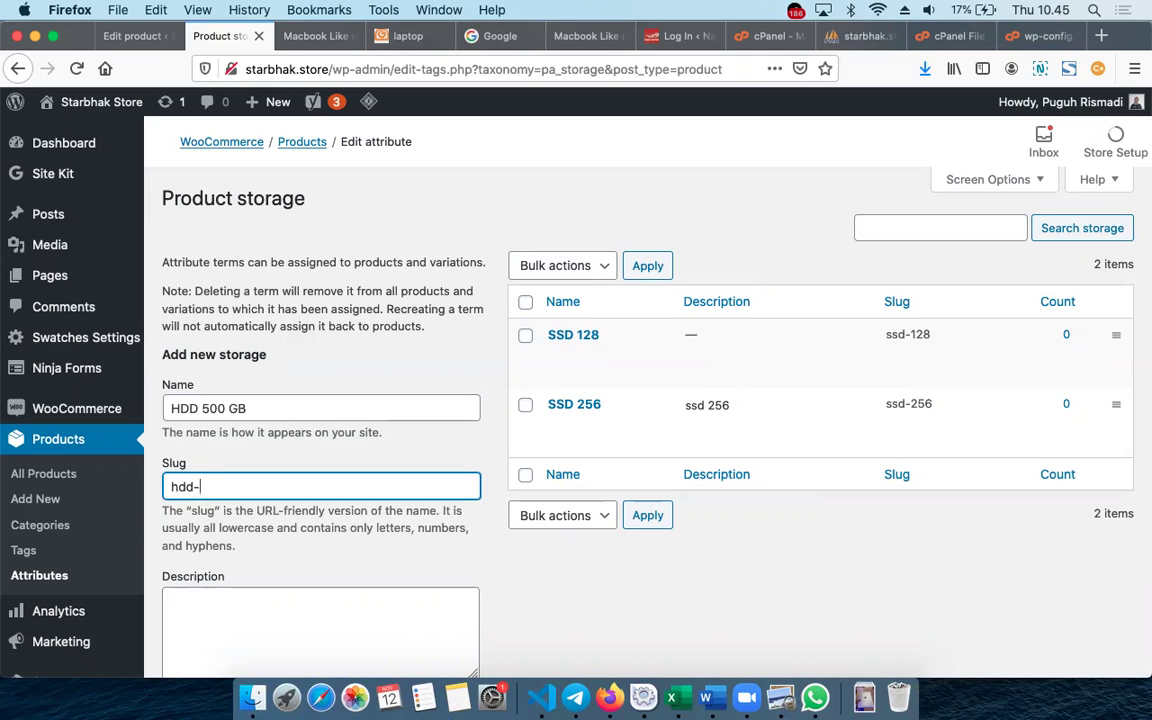
text(500)
Give the new storage term the description HDD 500 GB and add it to the storage attribute
click(325, 631)
text(HD)
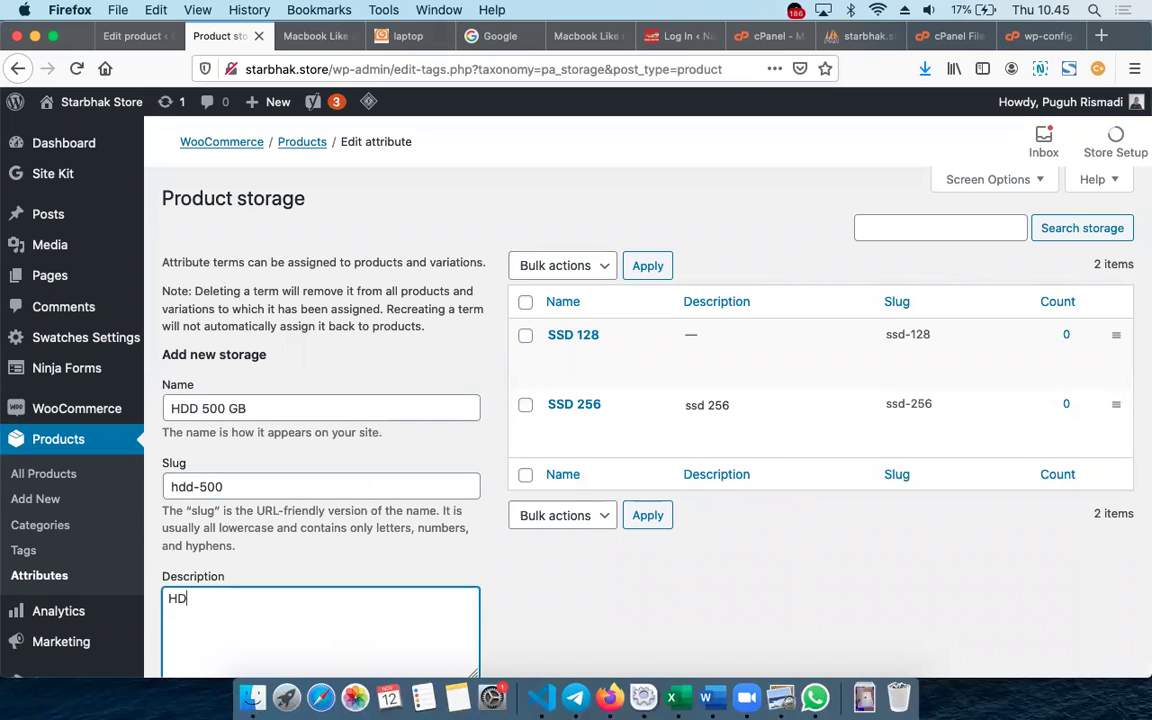
text(D 500 GB)
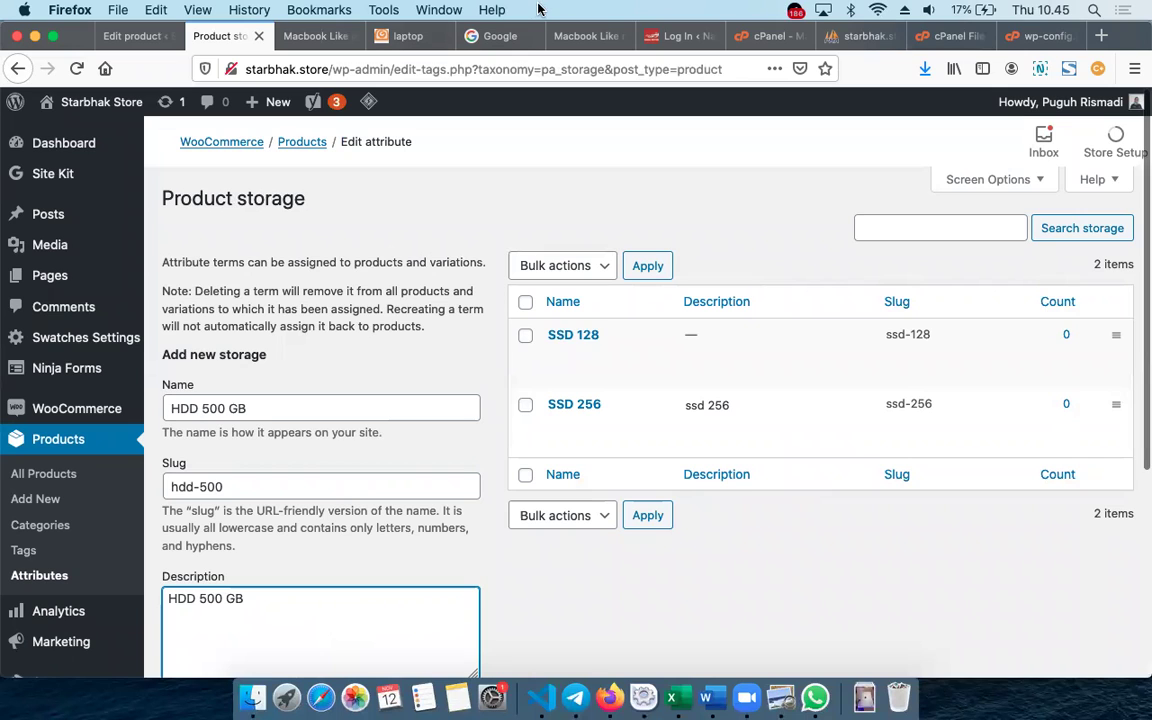
scroll(313, 510, down, 5)
click(263, 461)
scroll(633, 430, up, 5)
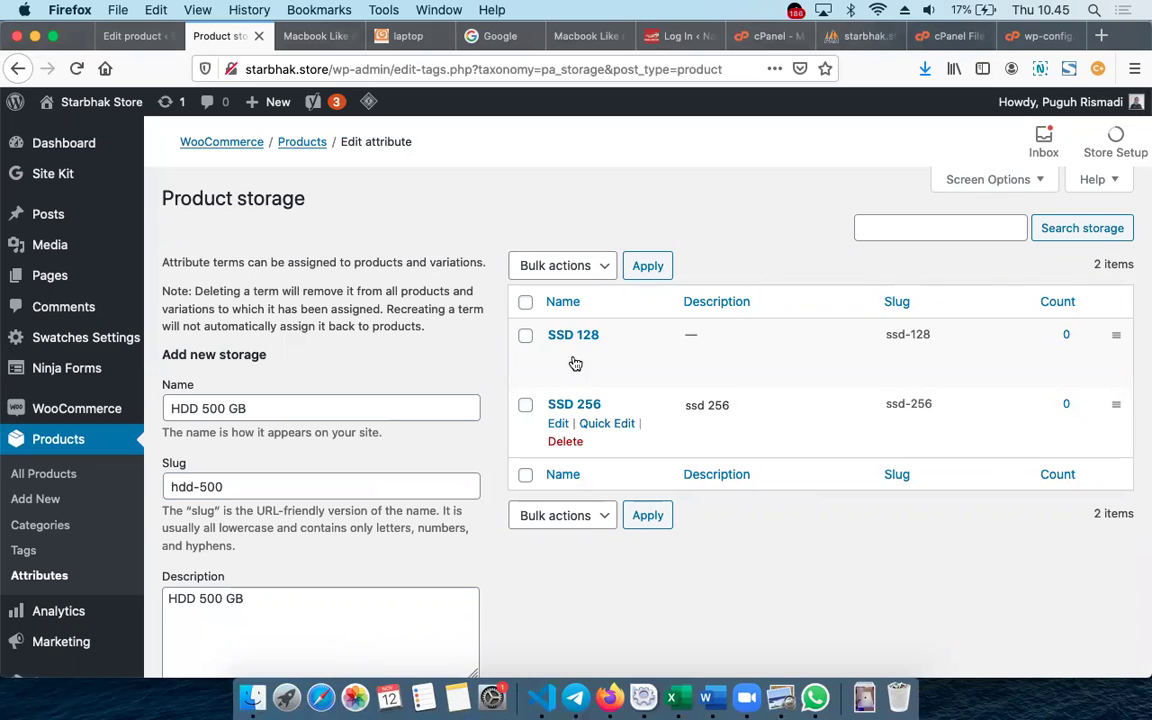
scroll(316, 295, down, 5)
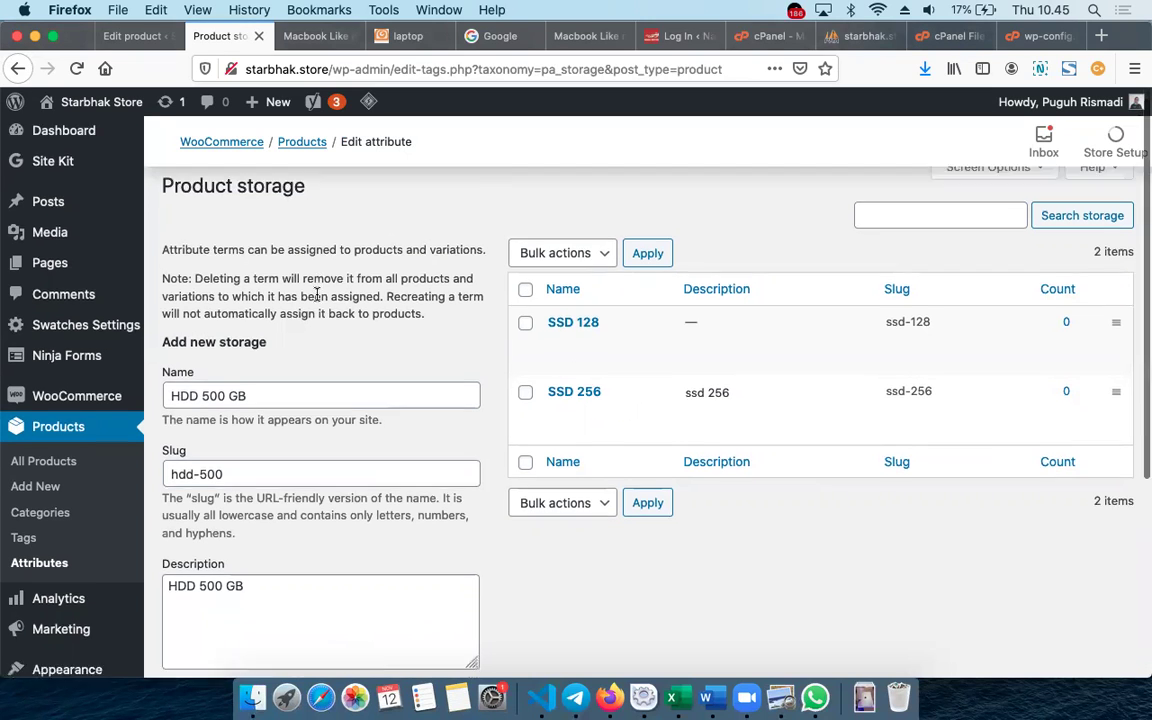
scroll(316, 300, up, 4)
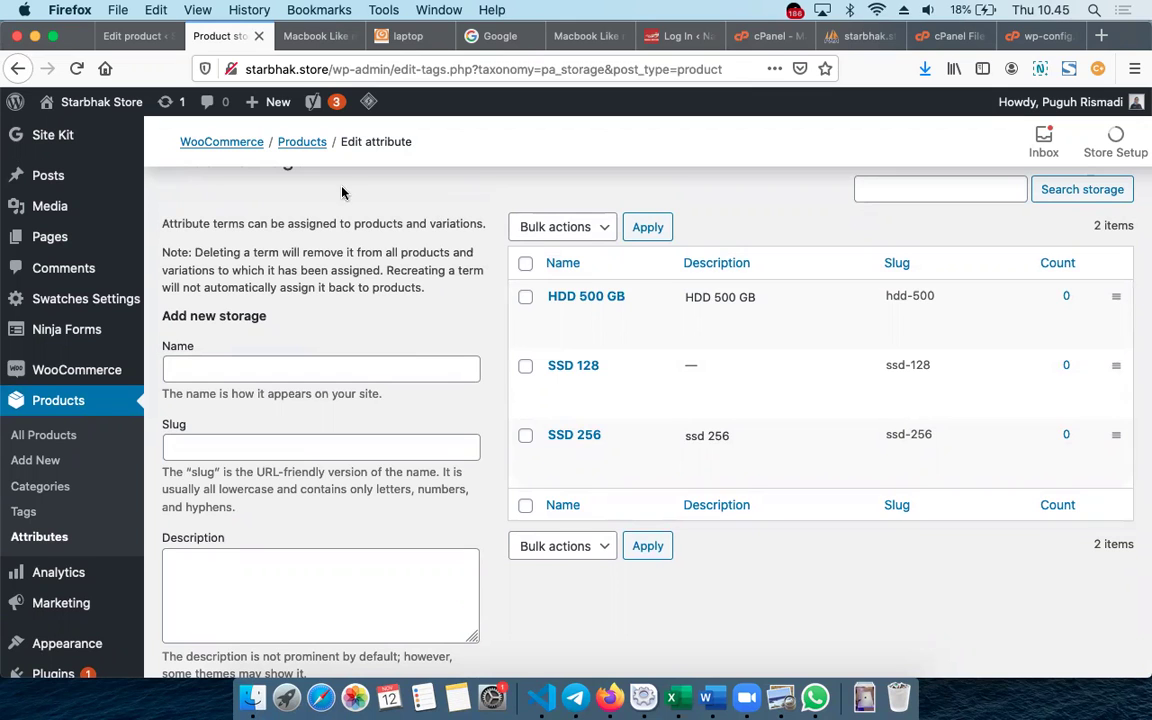
Switch to editing the Macbook product and check which attributes can be added in its product data
click(163, 40)
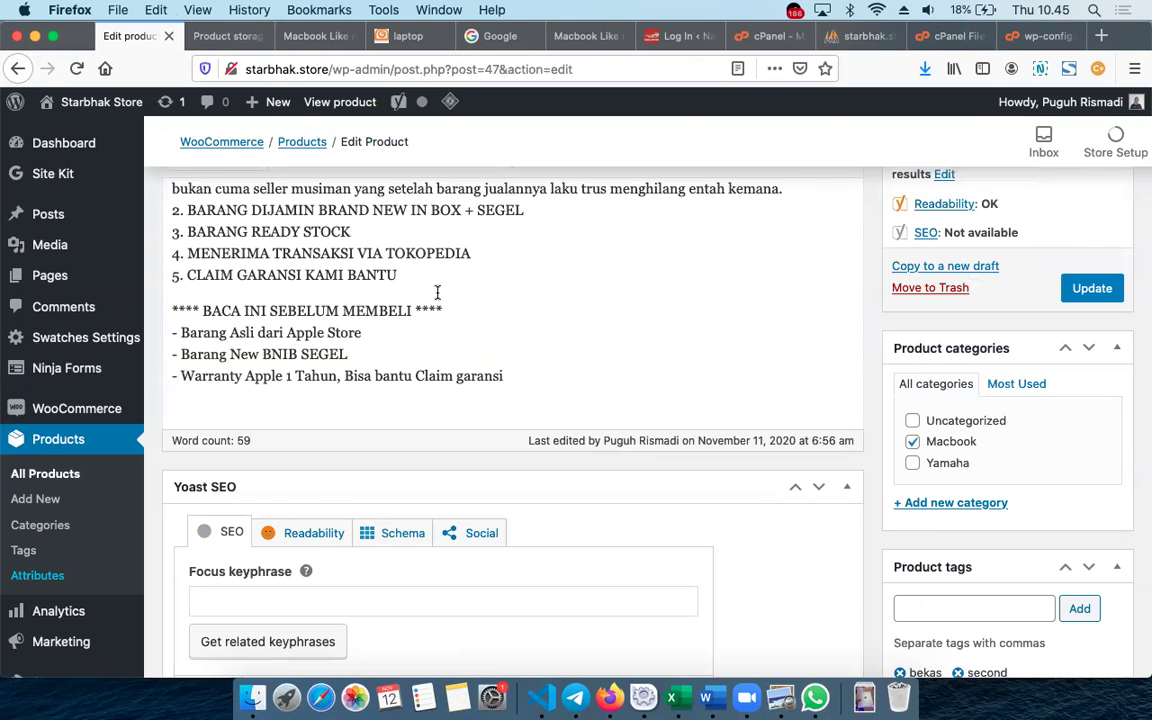
scroll(437, 298, up, 5)
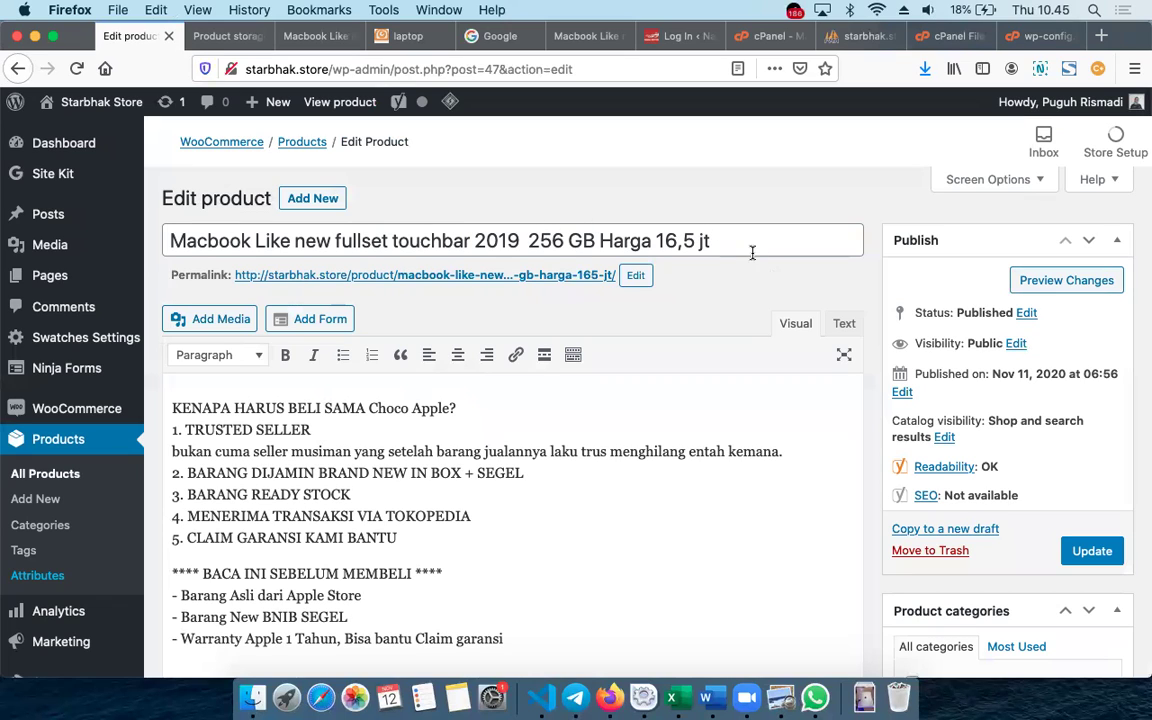
scroll(743, 440, down, 5)
scroll(745, 444, down, 10)
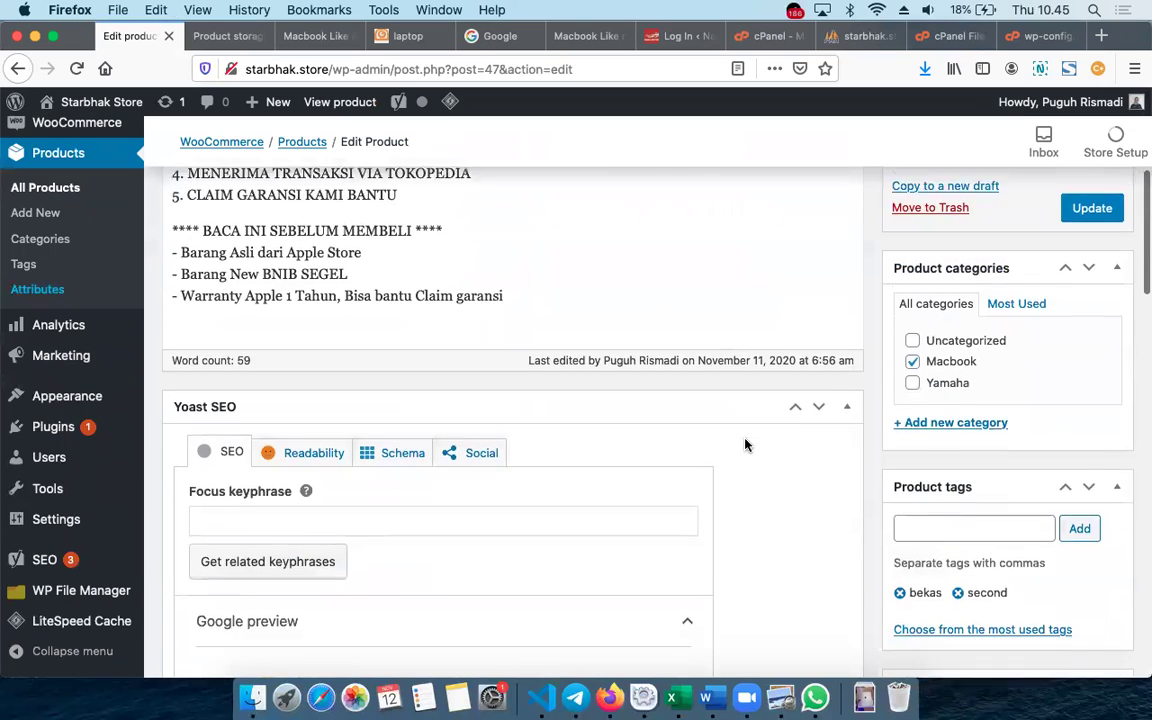
scroll(745, 444, down, 15)
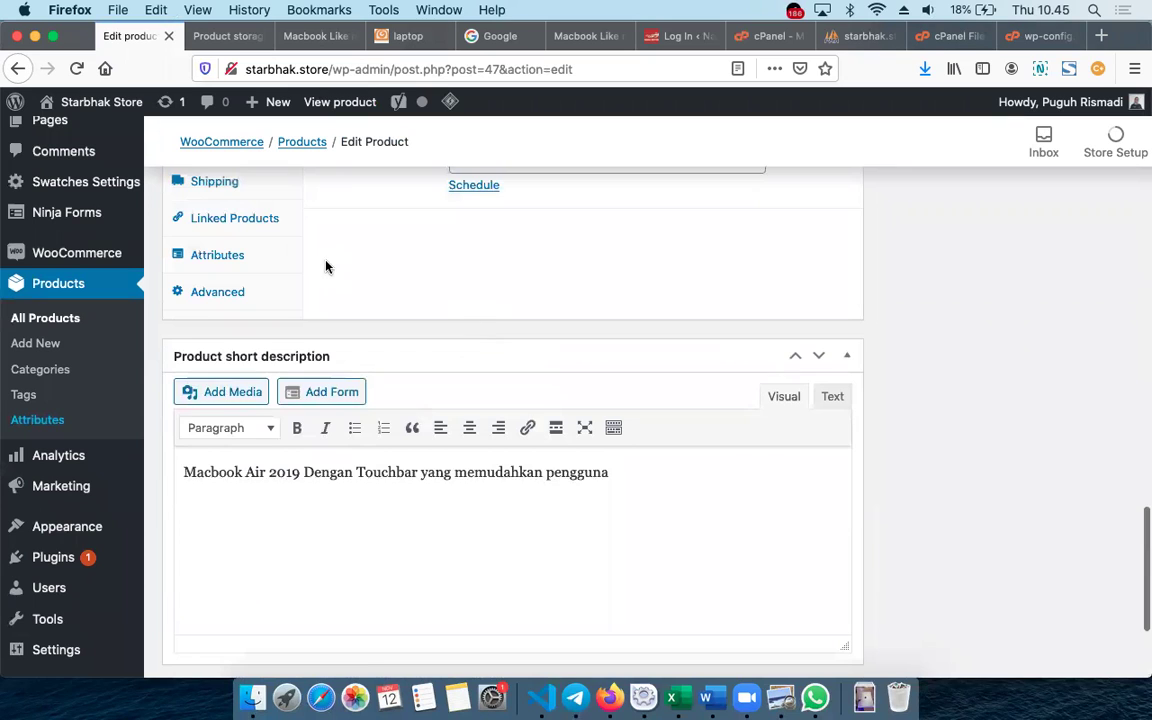
click(224, 256)
scroll(426, 343, up, 3)
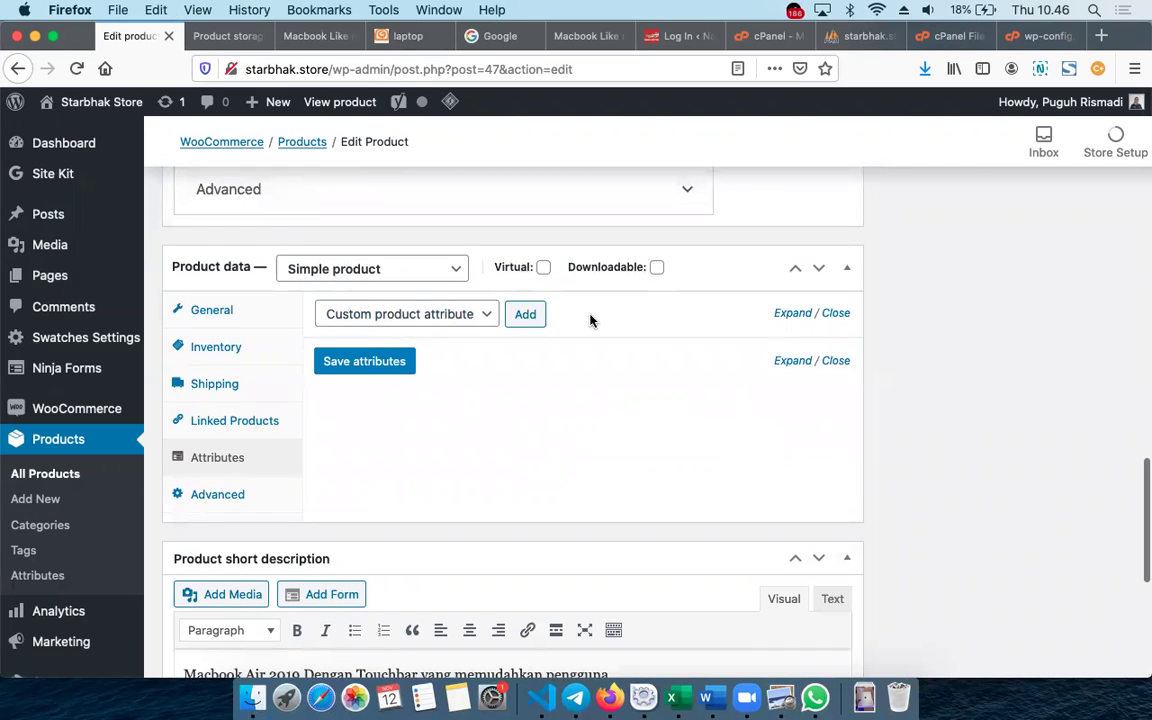
click(479, 316)
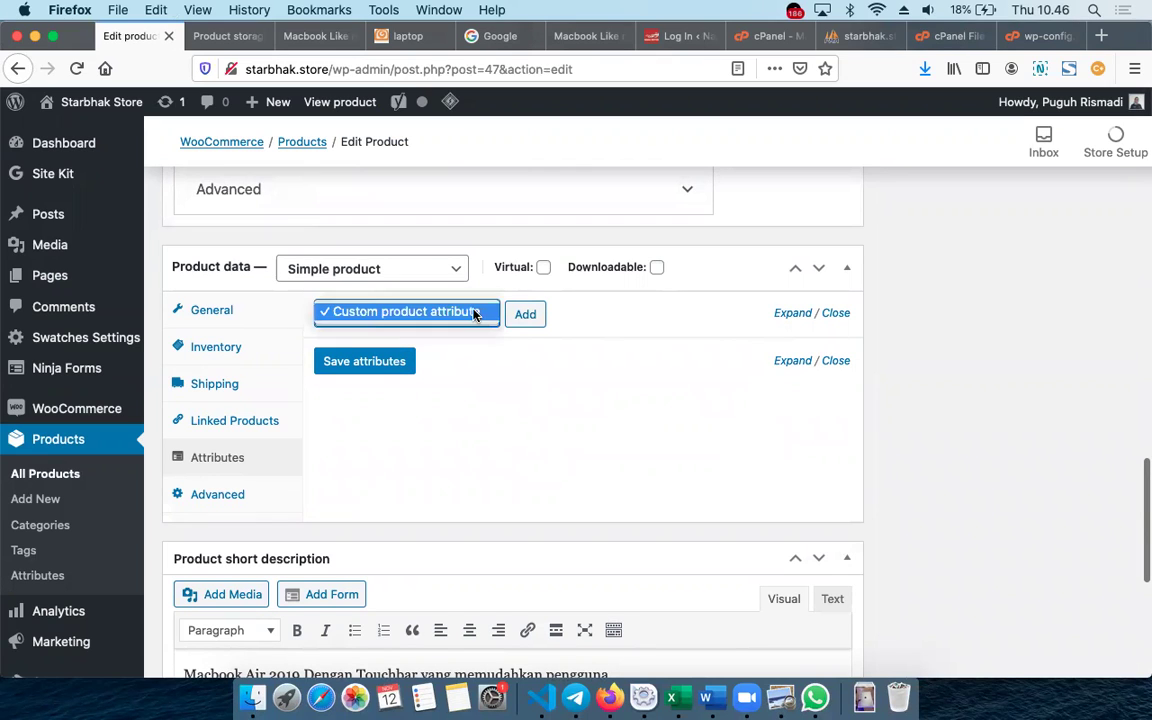
click(476, 311)
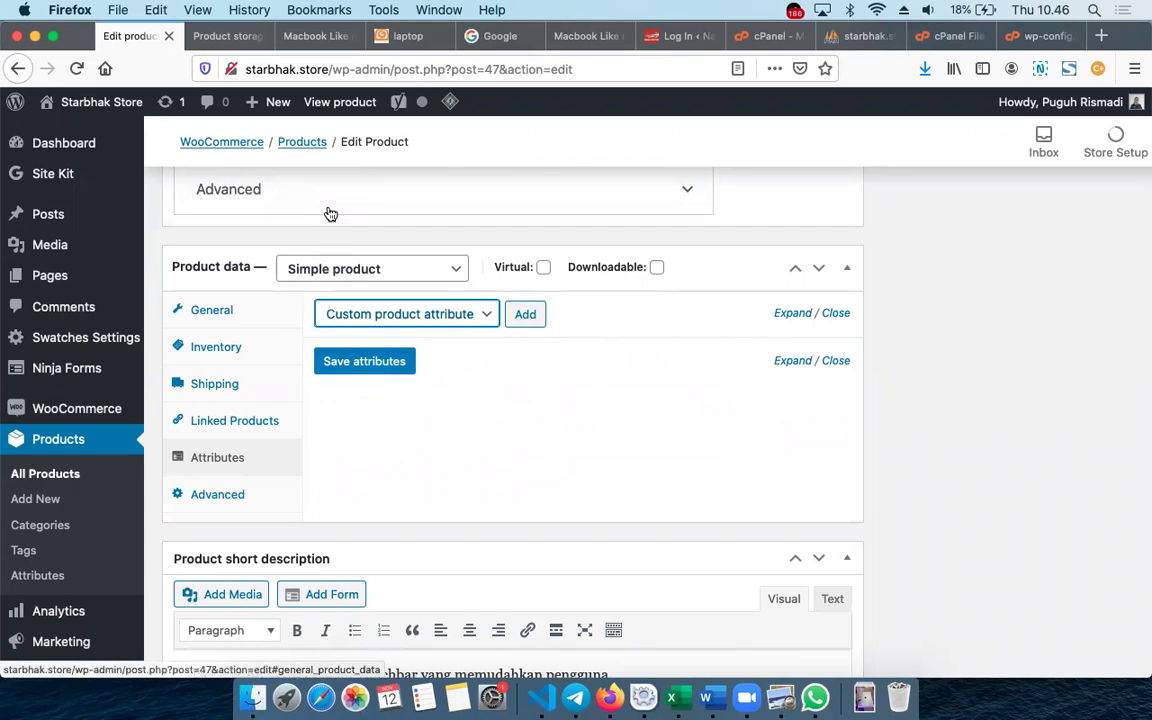
Reload the Macbook product's edit page and open the attributes in its product data
click(416, 70)
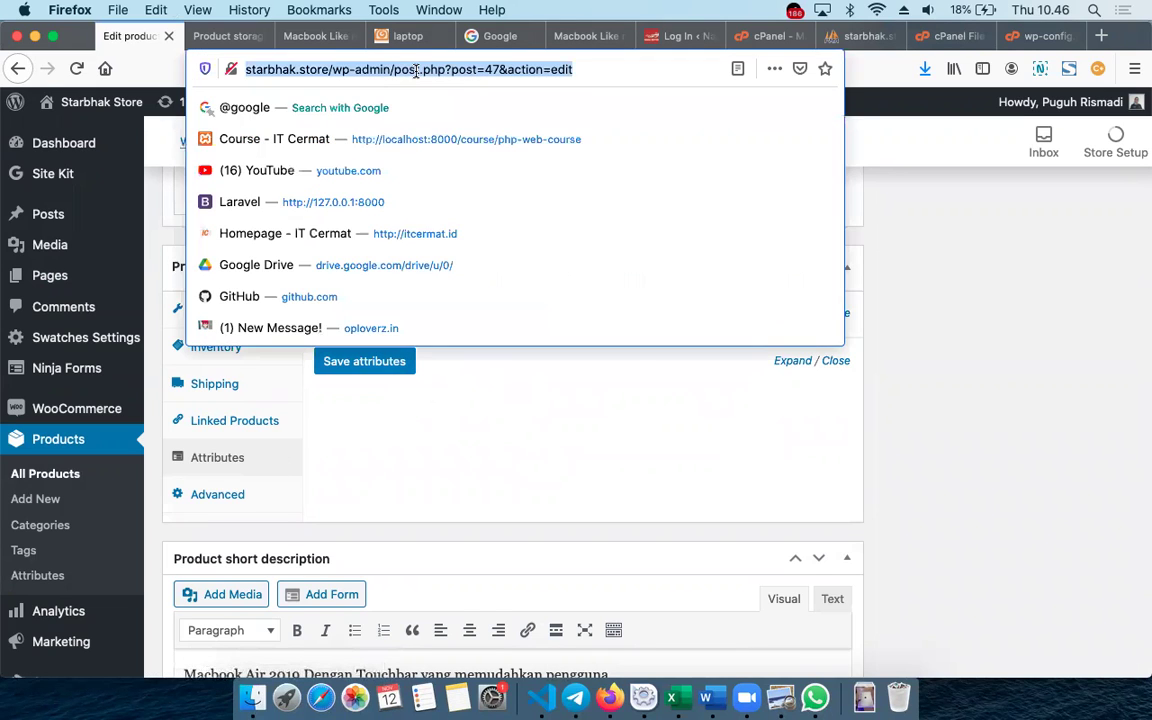
key(Return)
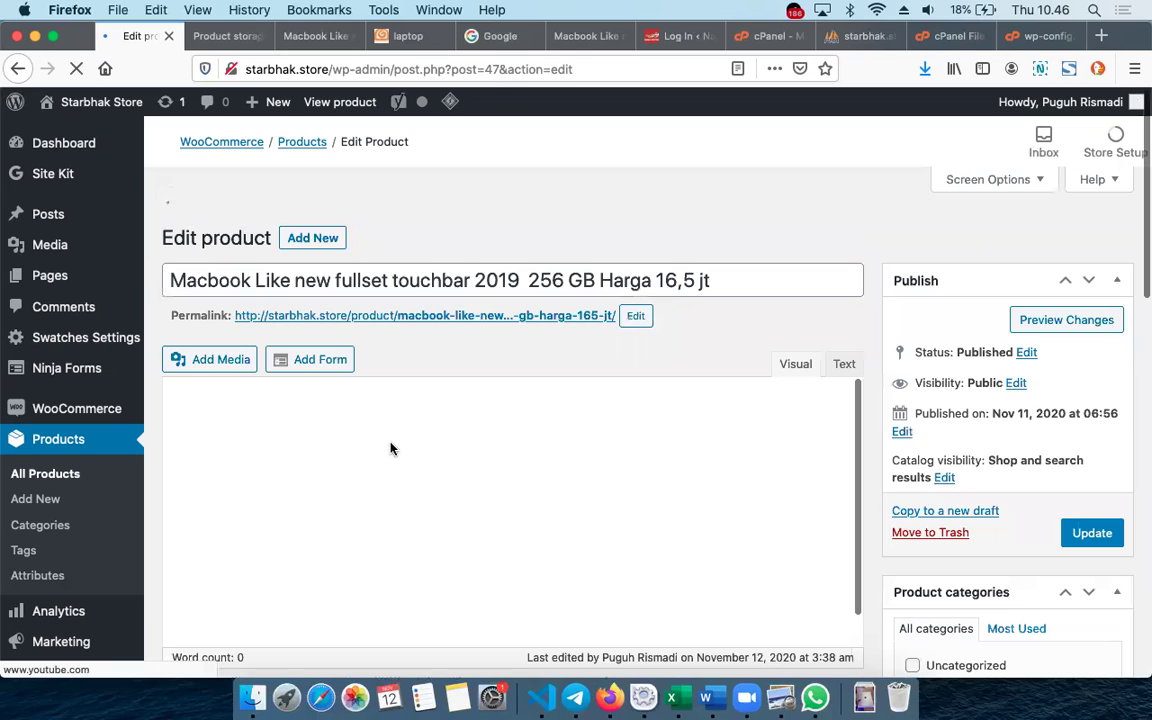
scroll(391, 448, down, 20)
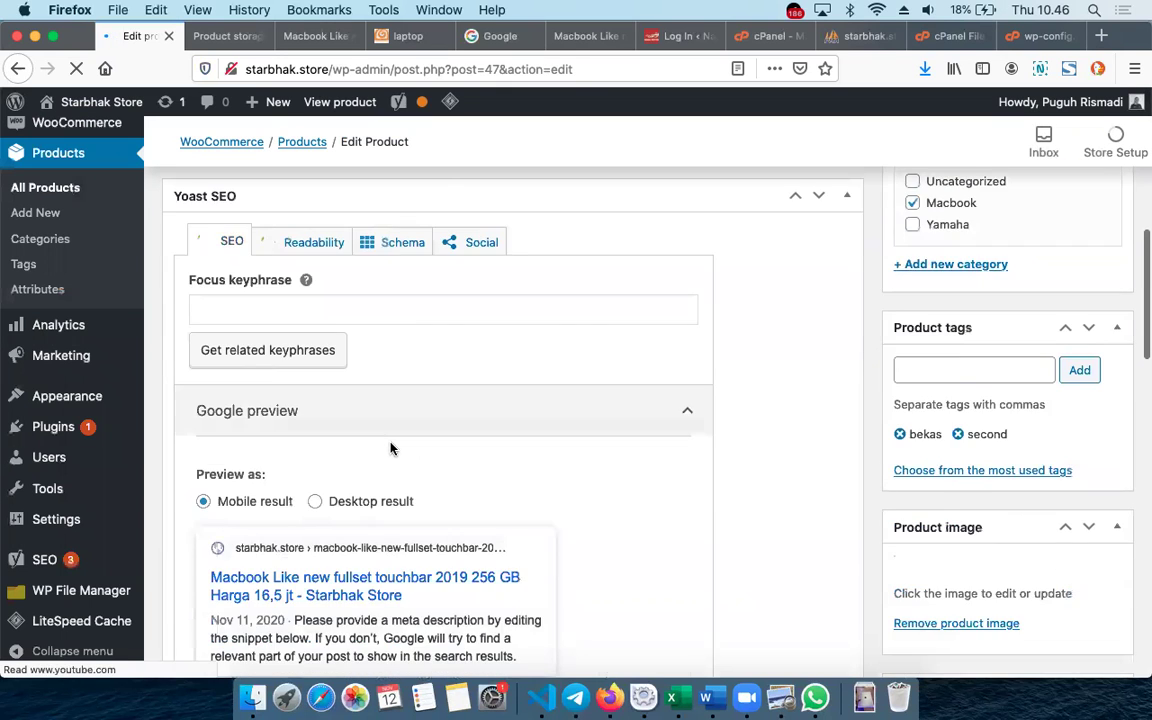
scroll(391, 447, down, 3)
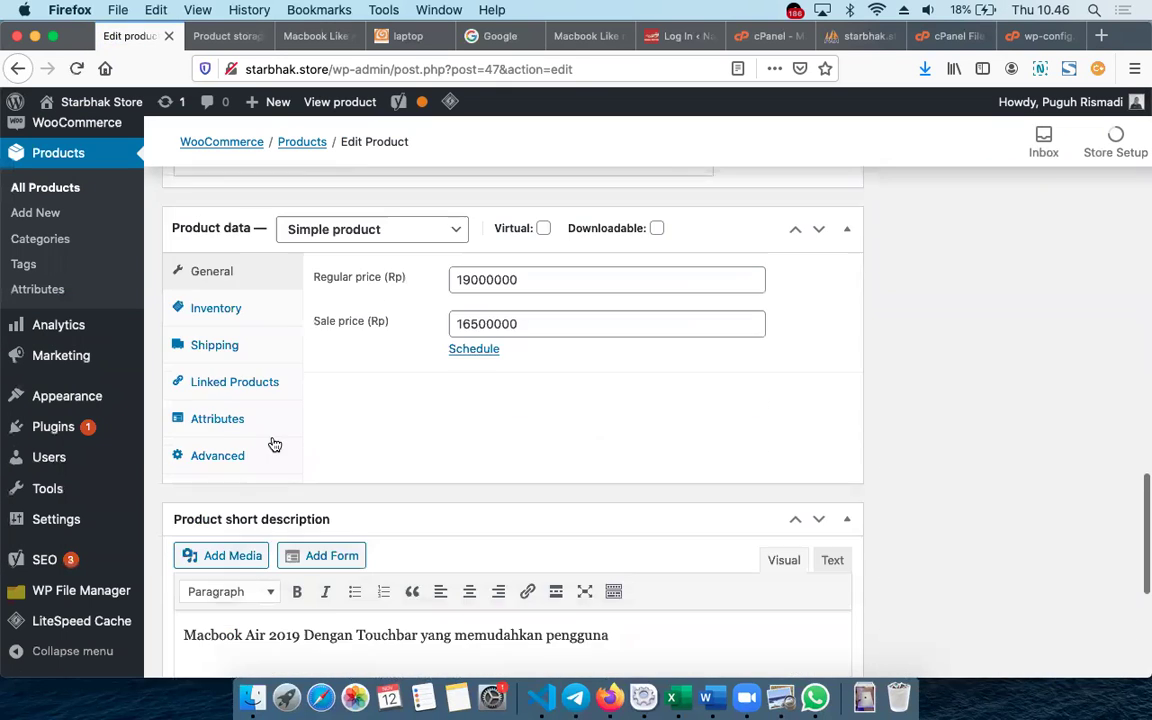
click(218, 410)
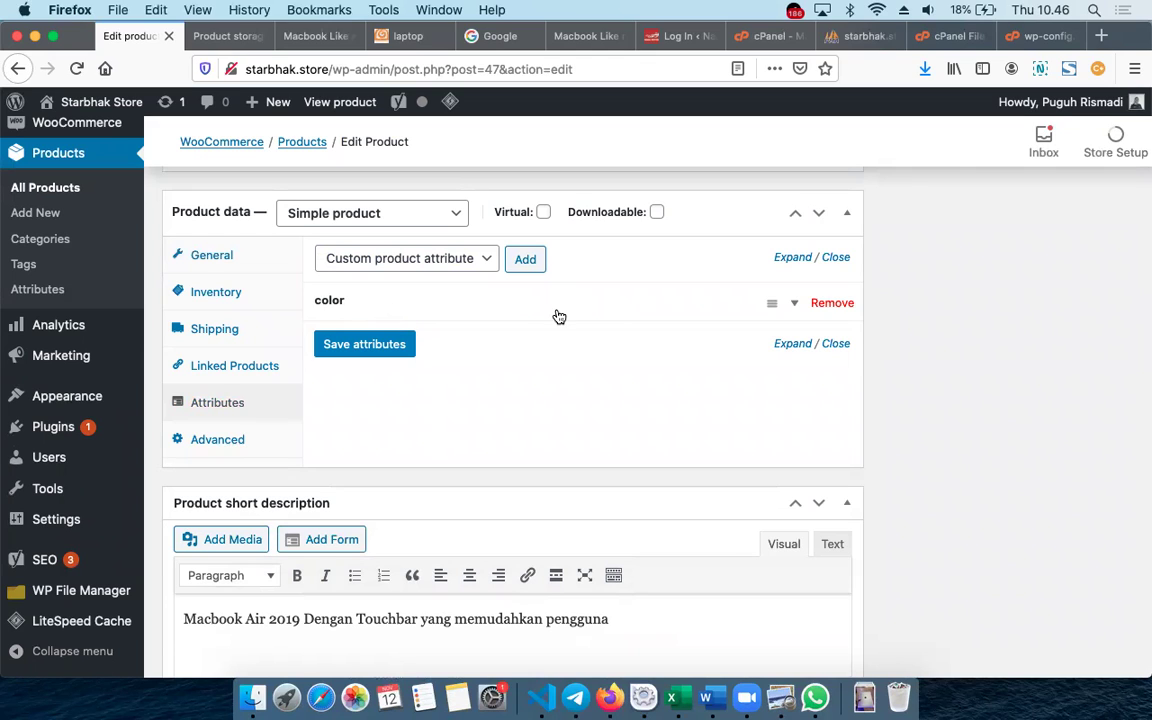
Try to expand the product's color attribute and look through the edit page for its settings
click(797, 305)
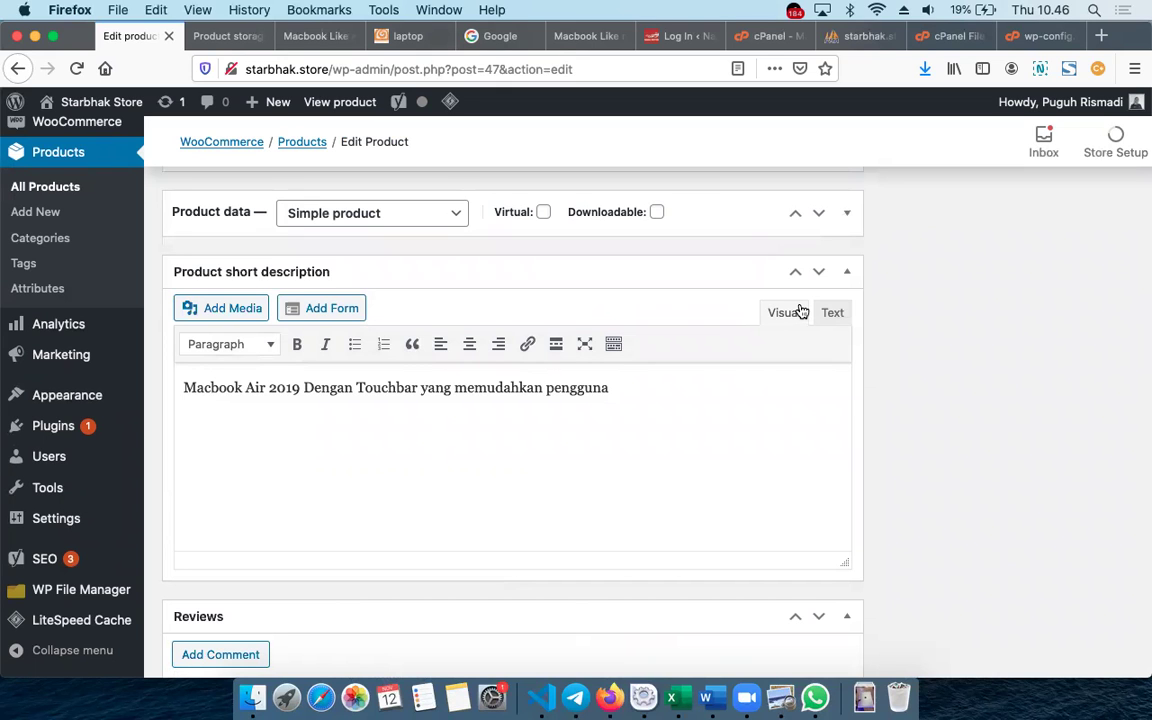
scroll(800, 312, down, 2)
scroll(797, 305, up, 10)
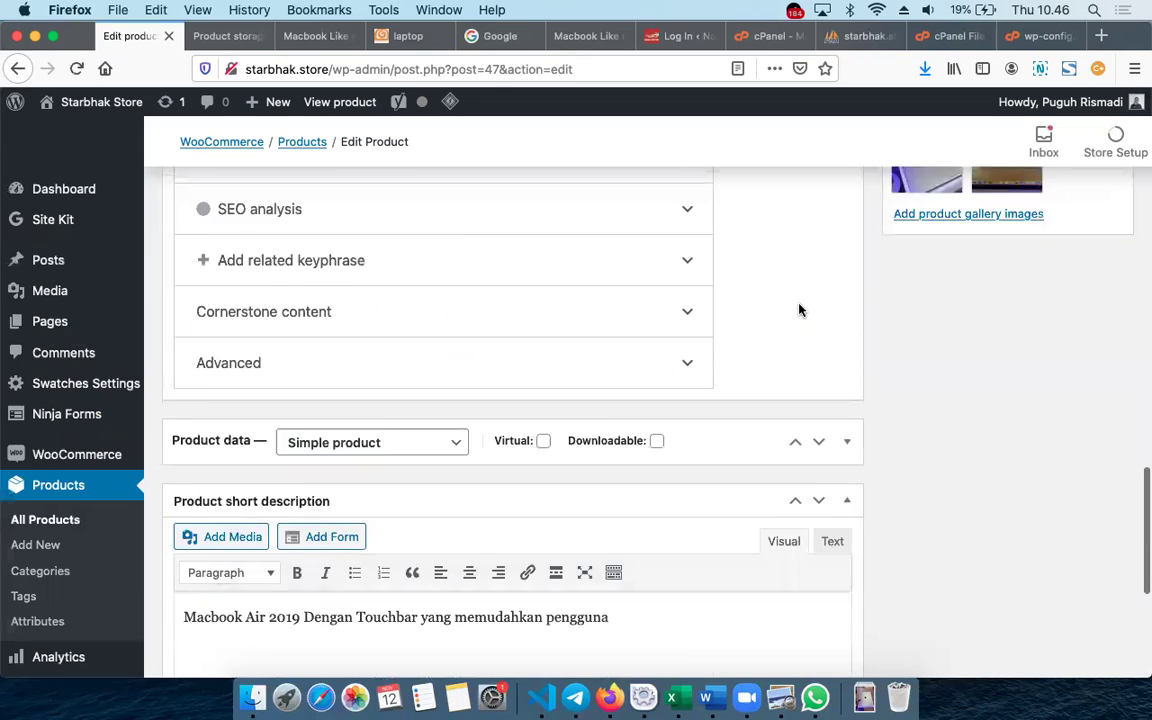
scroll(799, 310, down, 5)
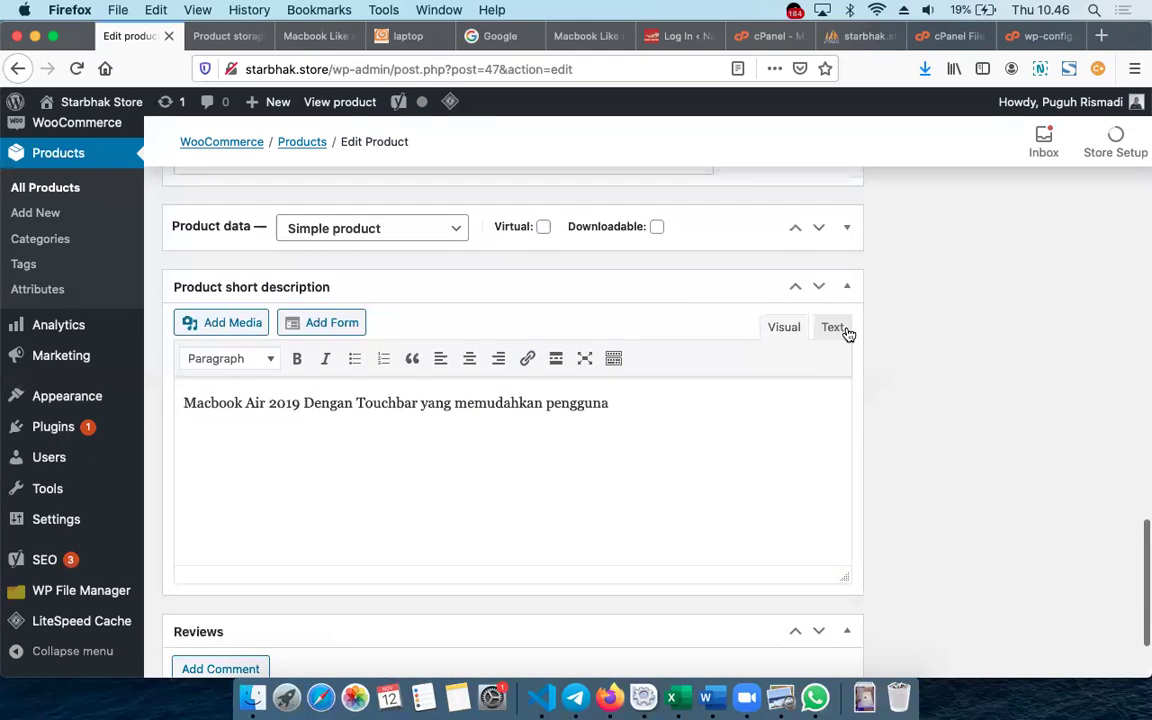
click(843, 330)
click(790, 330)
scroll(493, 360, down, 2)
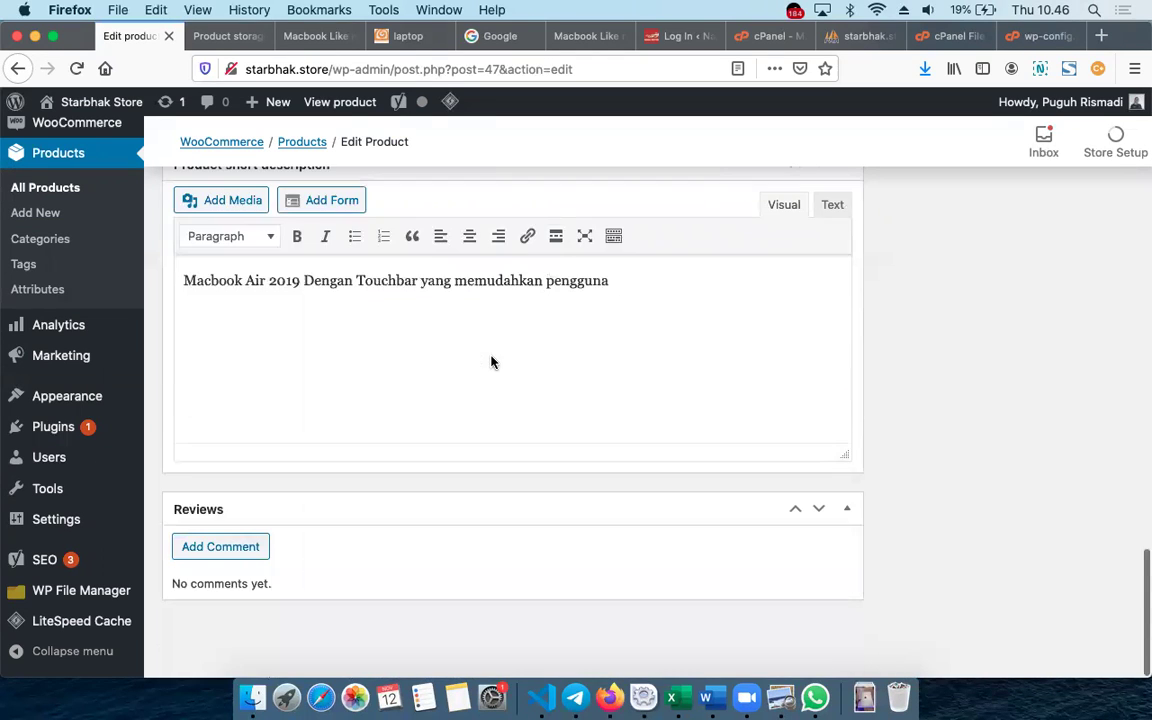
scroll(491, 362, up, 10)
scroll(491, 362, up, 8)
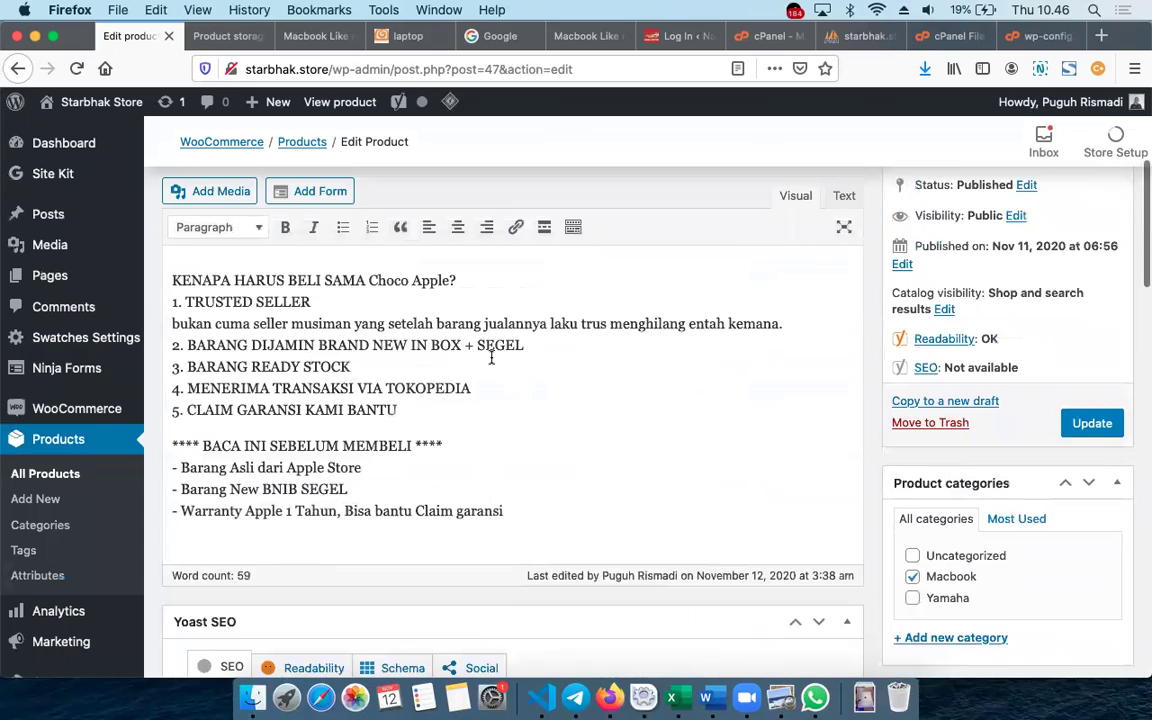
scroll(491, 358, down, 3)
scroll(491, 359, up, 10)
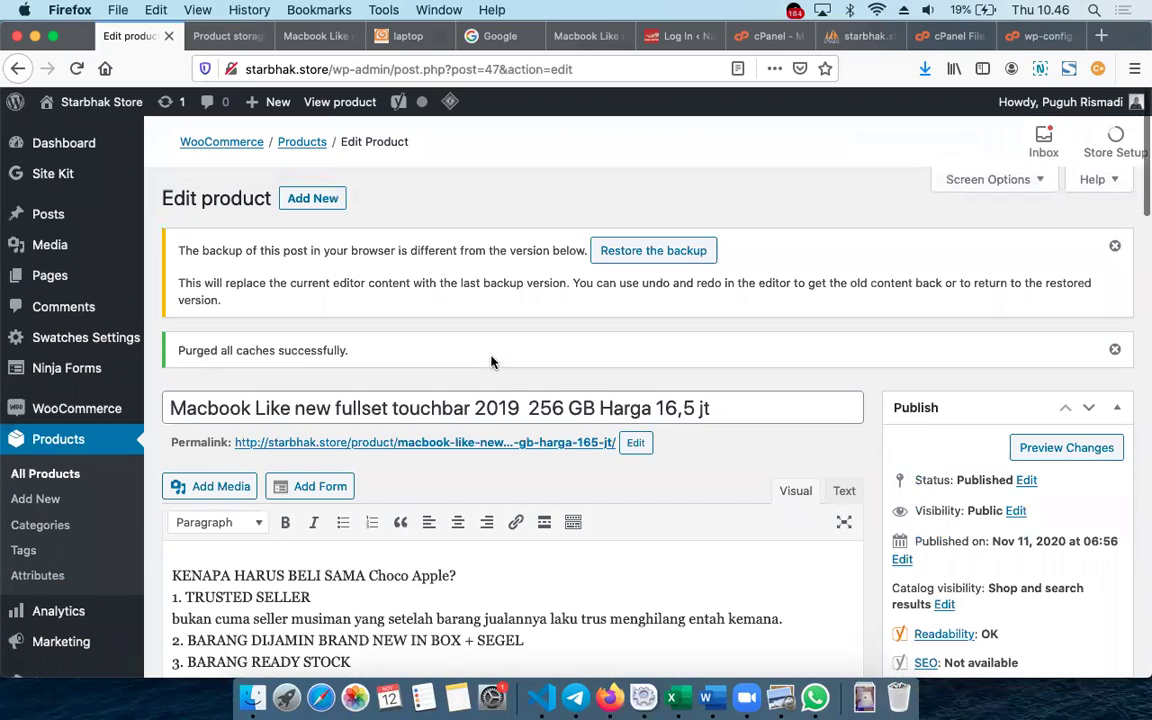
Reload the Macbook product's edit page and add the storage attribute in its product data
click(76, 68)
scroll(509, 298, down, 20)
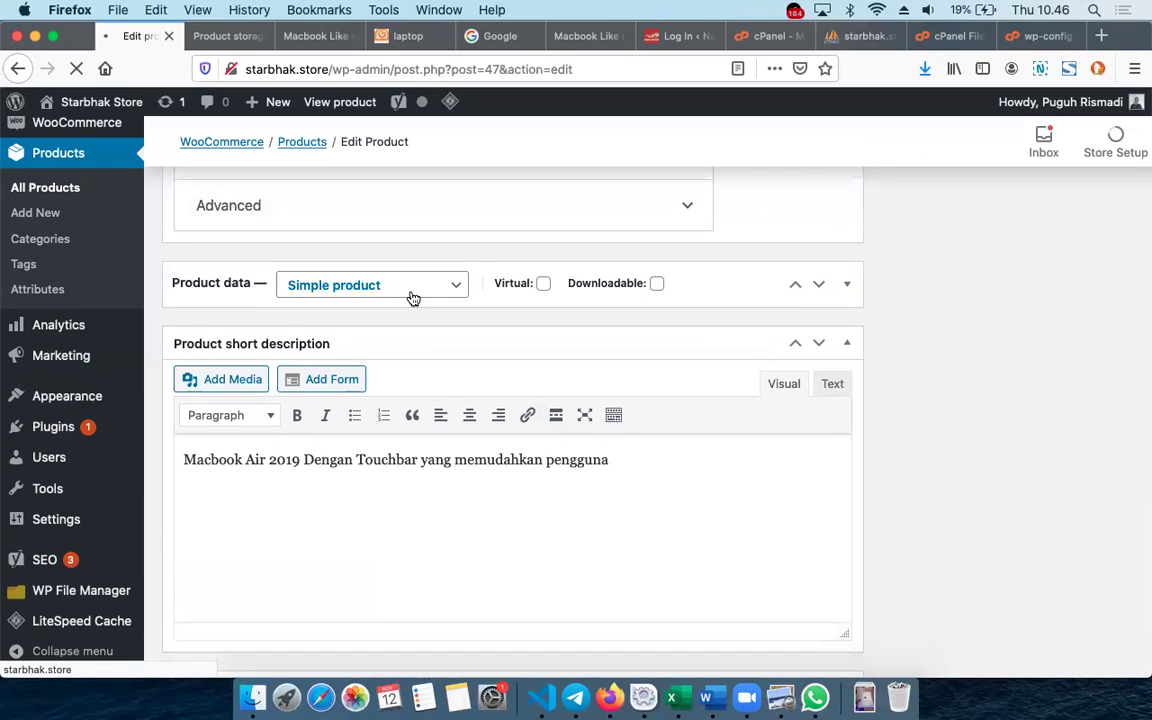
scroll(443, 400, down, 3)
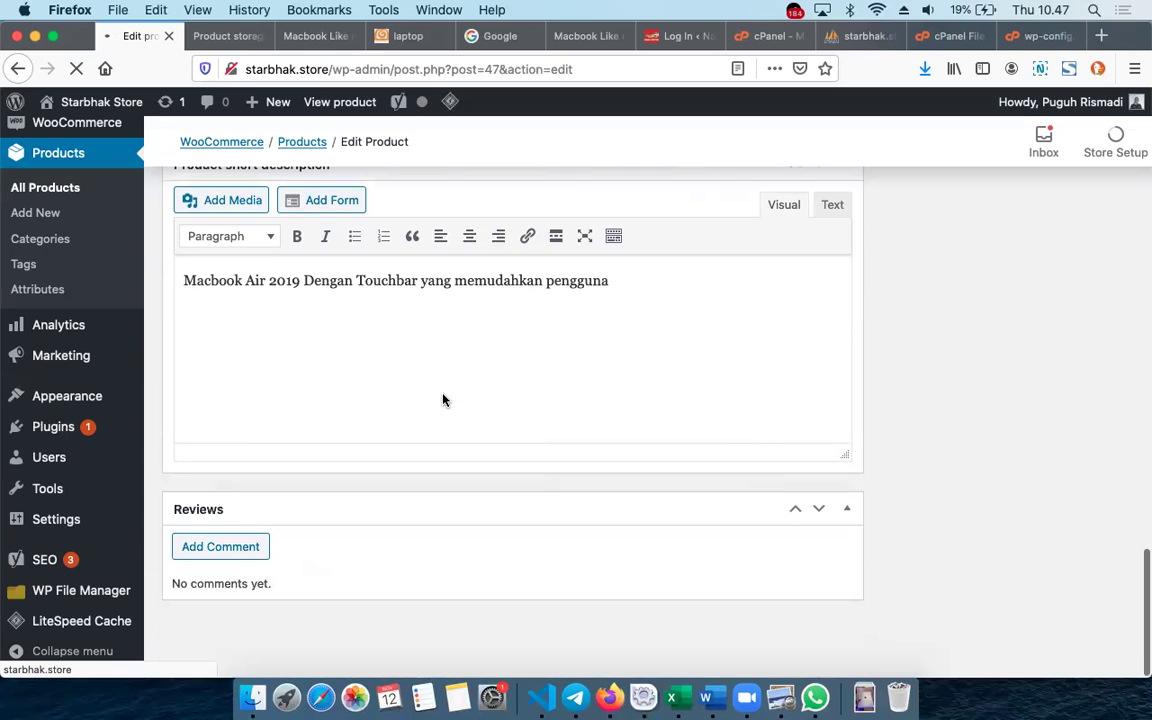
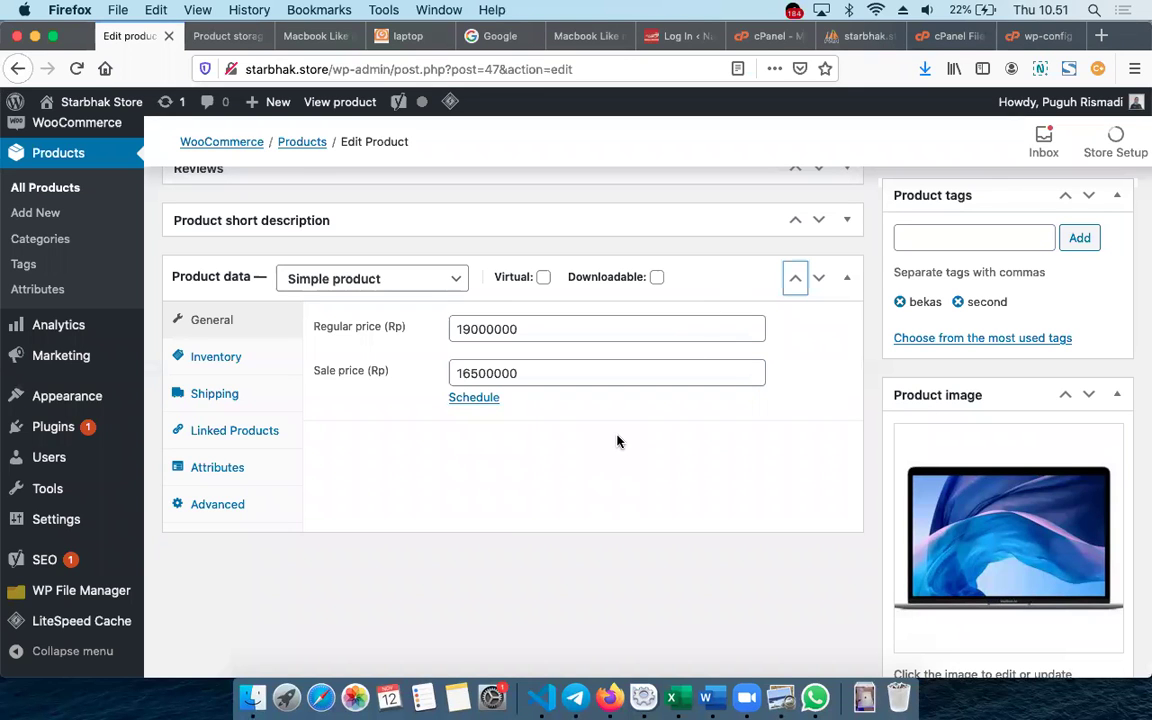
scroll(226, 467, up, 2)
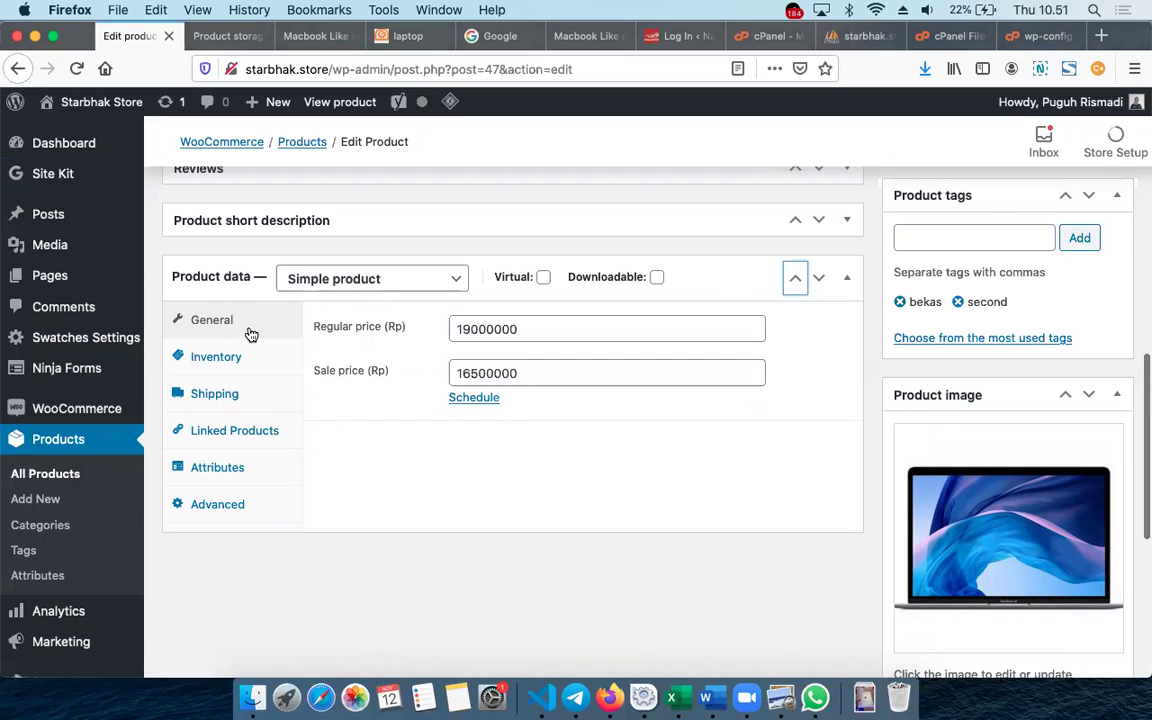
click(231, 467)
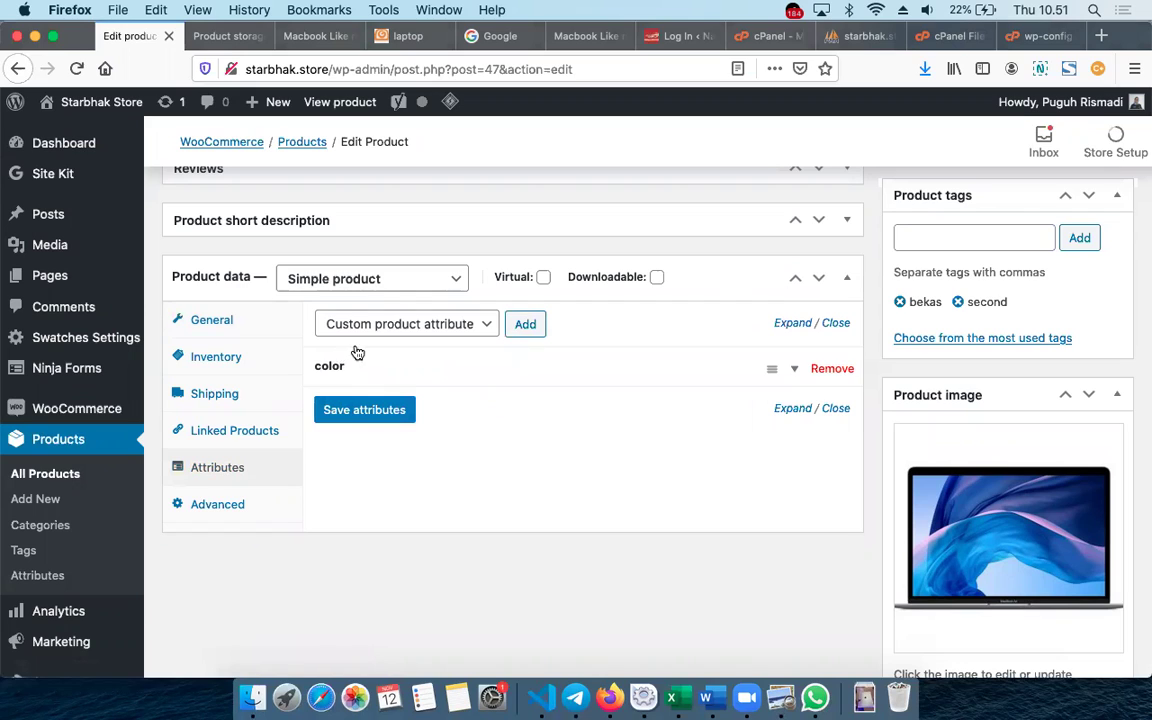
click(416, 331)
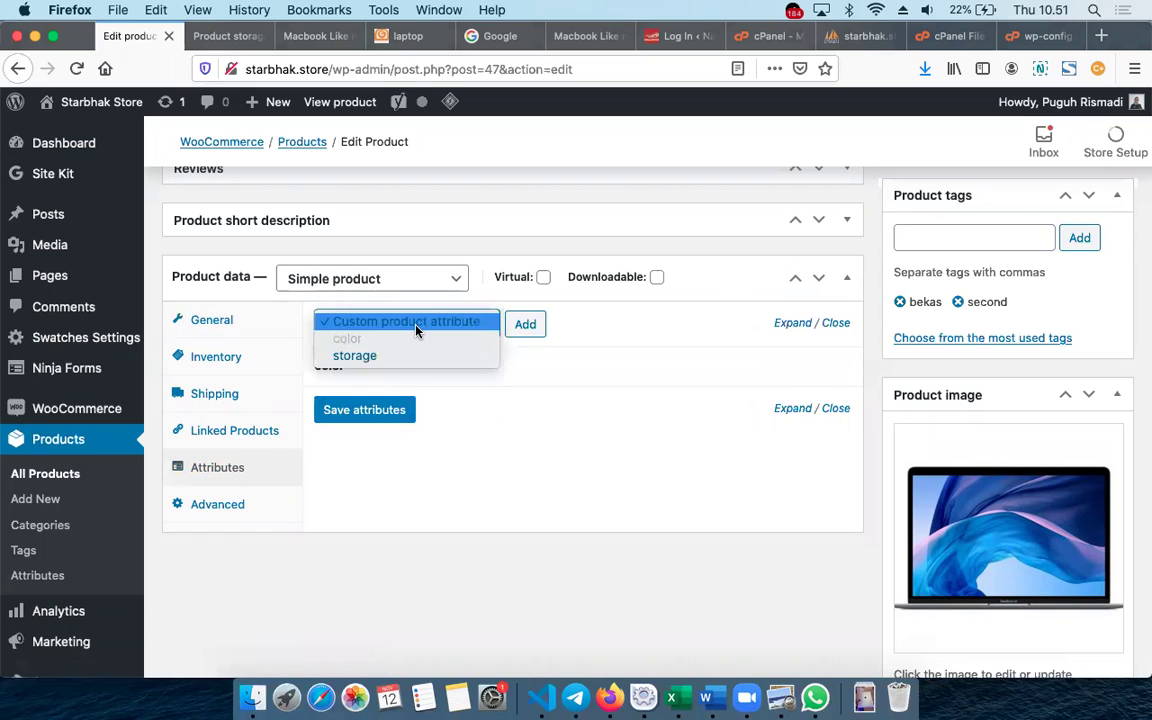
click(370, 356)
click(535, 328)
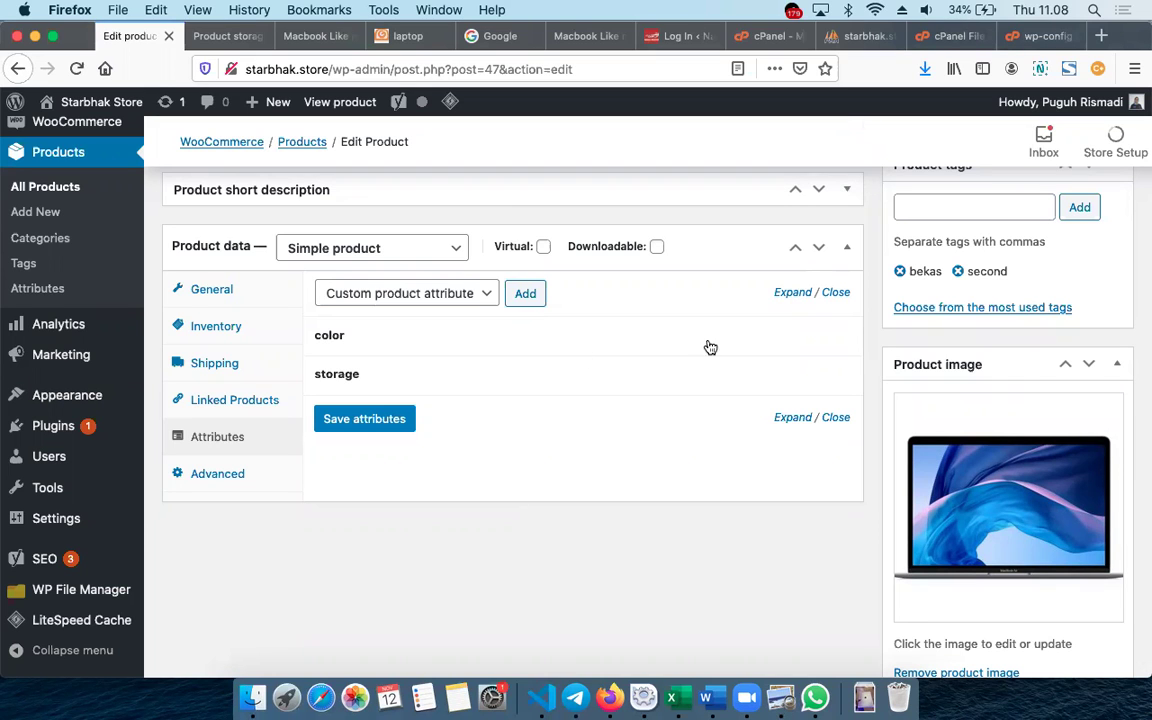
Reload the Macbook's store page and check the attributes listed in its additional information
scroll(515, 333, up, 15)
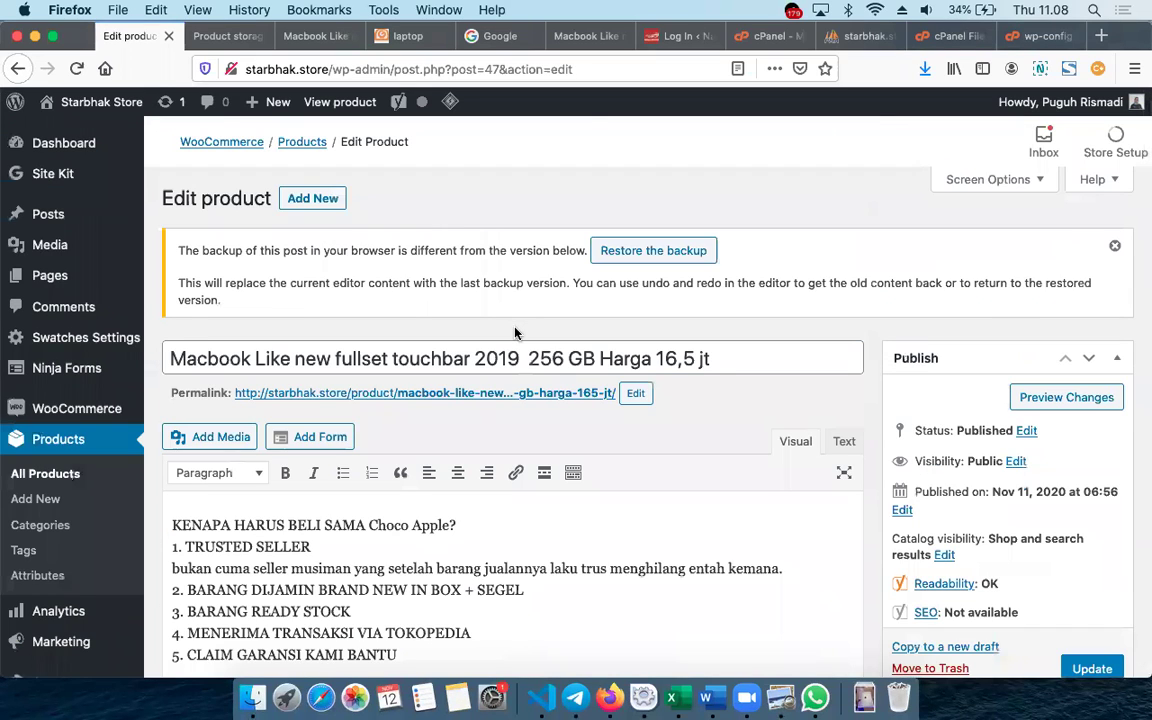
click(222, 37)
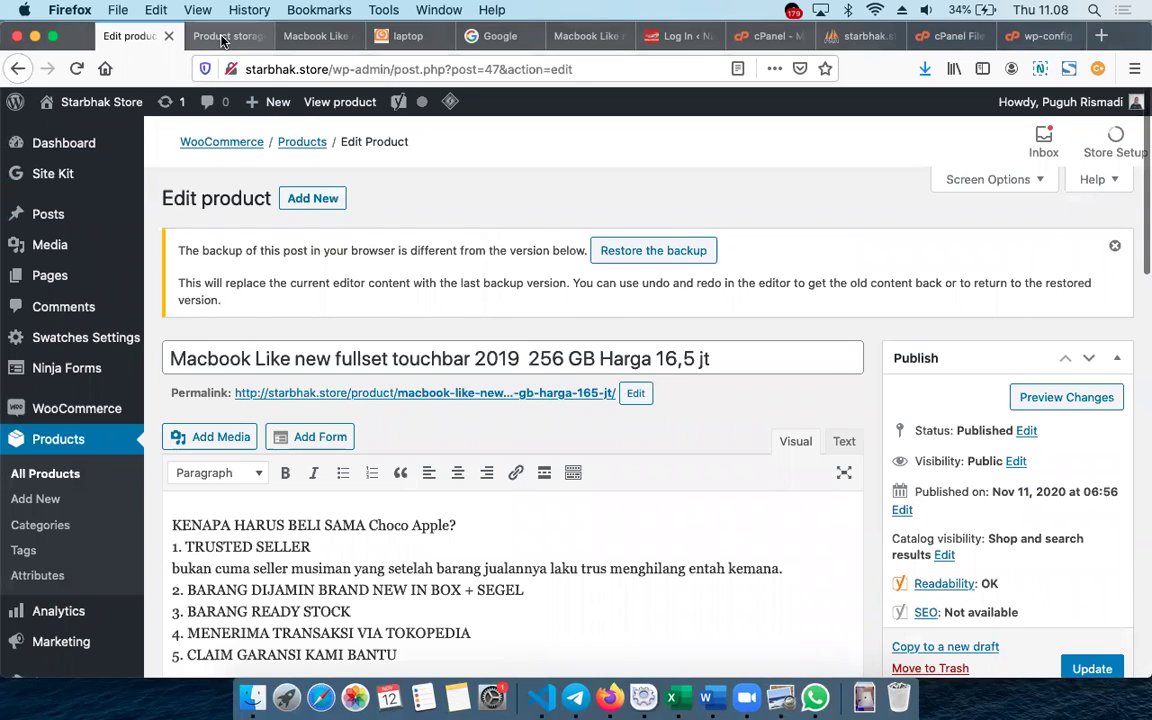
click(300, 36)
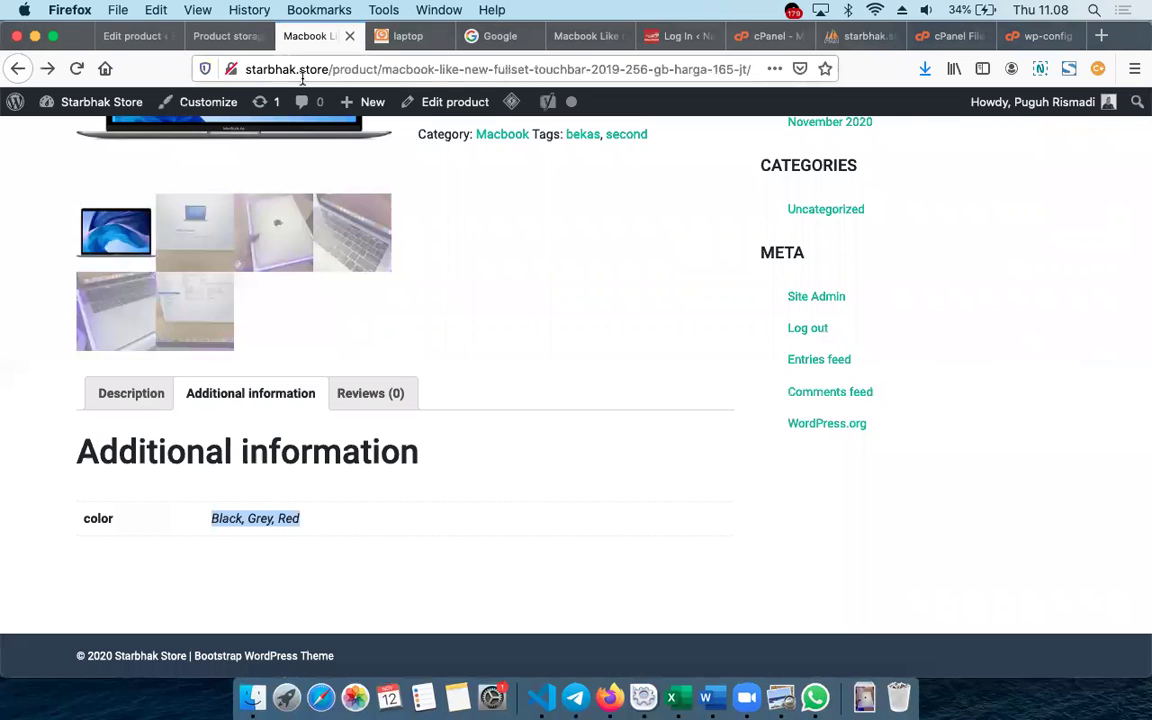
click(304, 70)
key(Return)
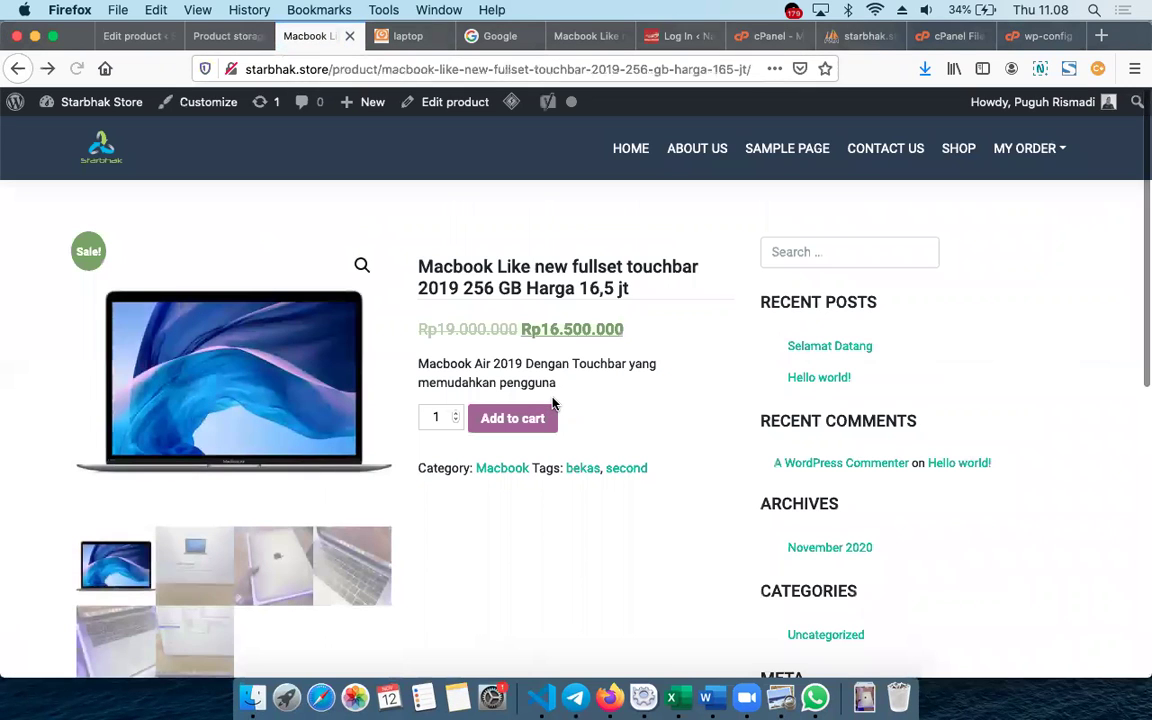
scroll(553, 403, down, 10)
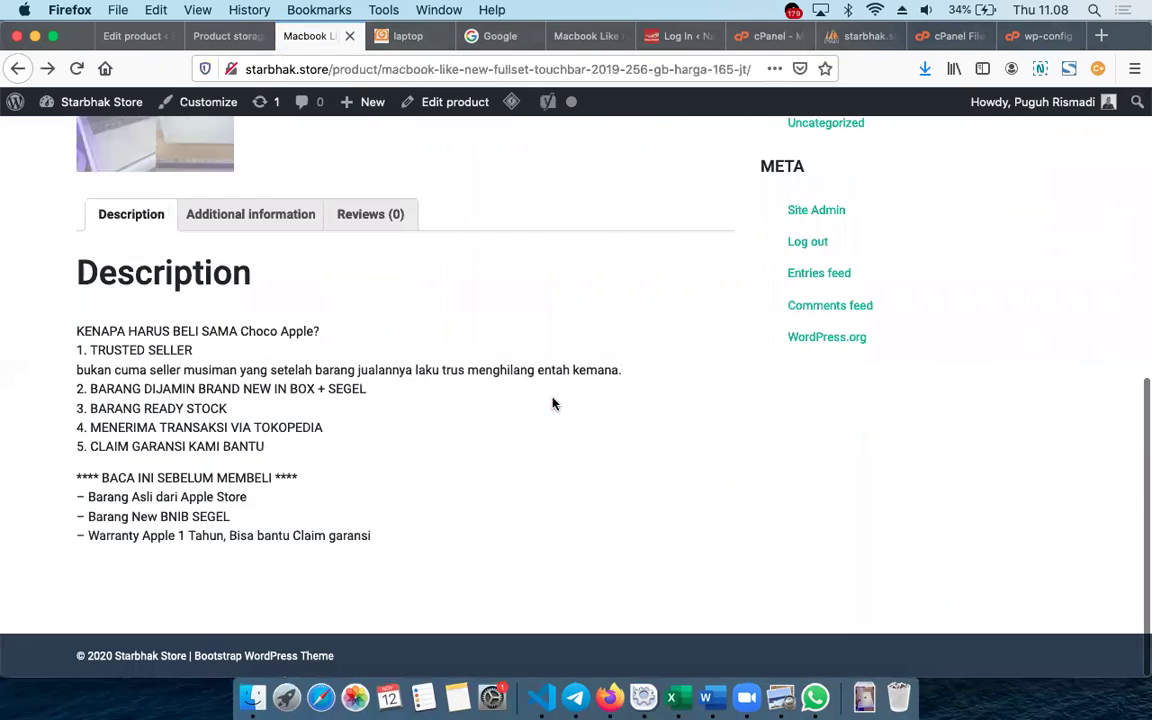
click(250, 214)
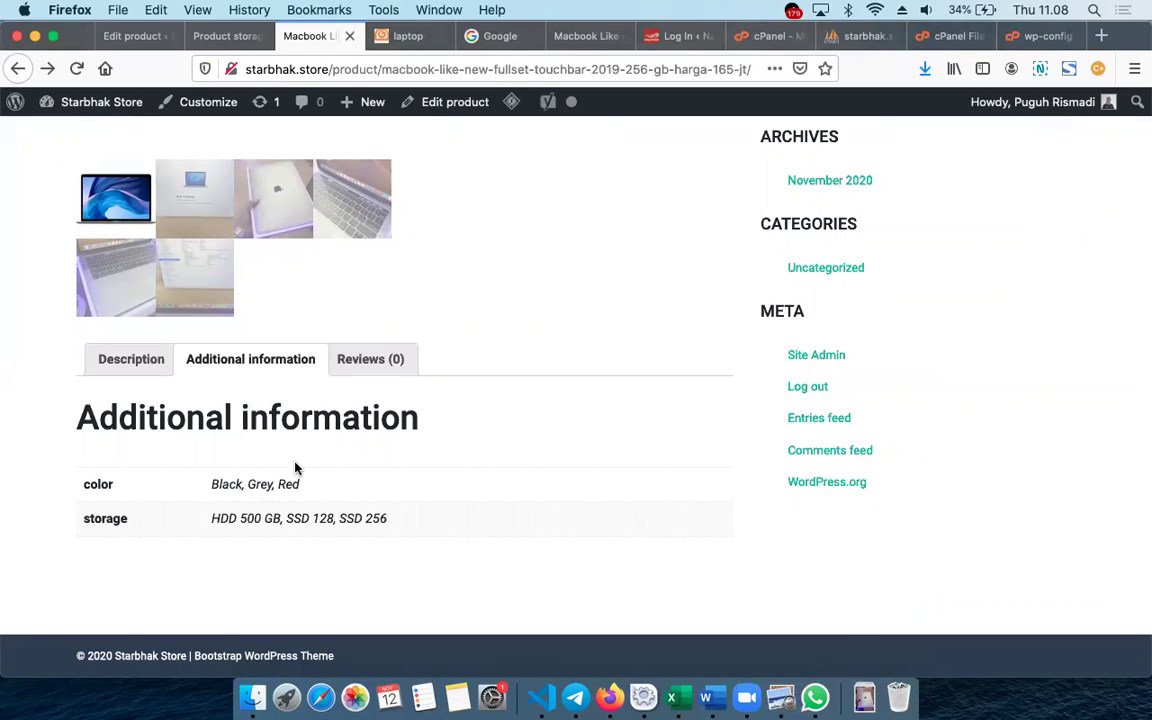
Return to the store admin and examine the simple and advanced options of the variation swatches settings
click(131, 38)
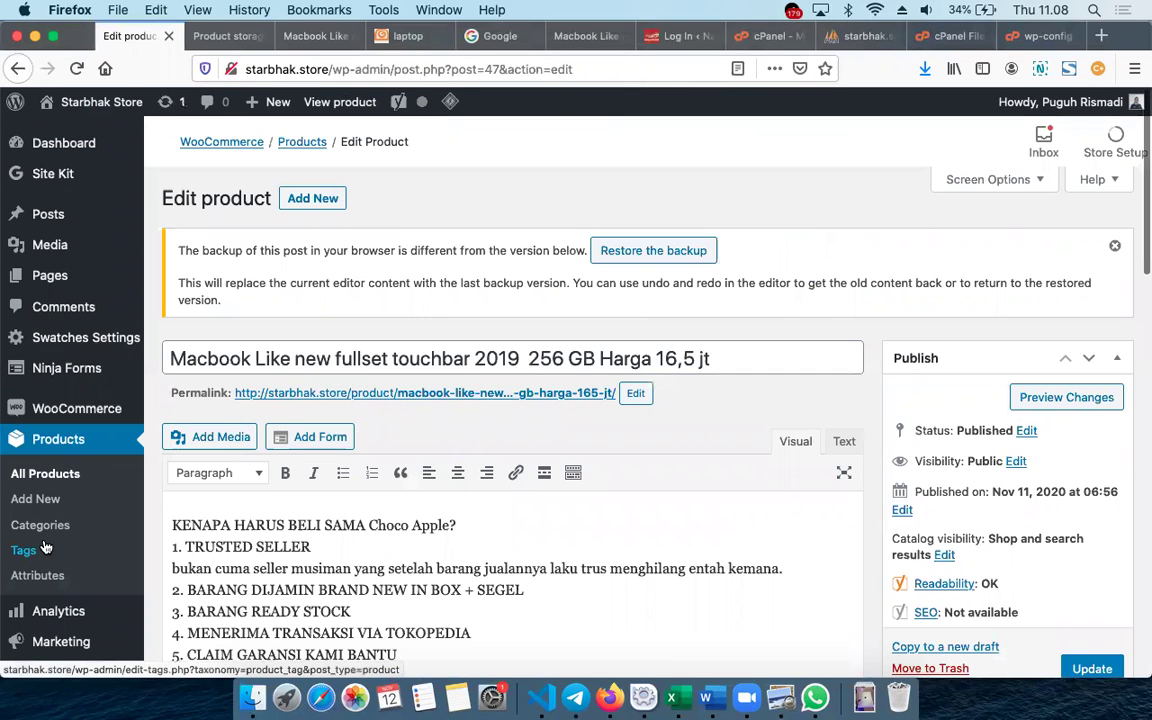
click(76, 344)
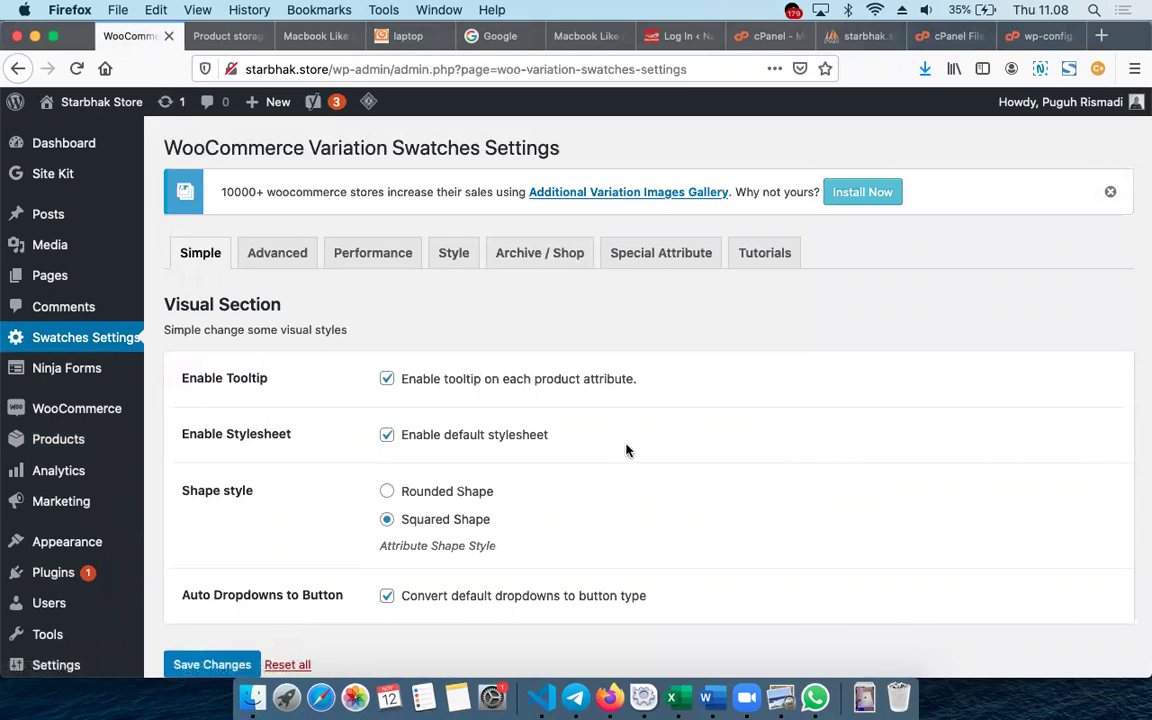
scroll(626, 529, down, 3)
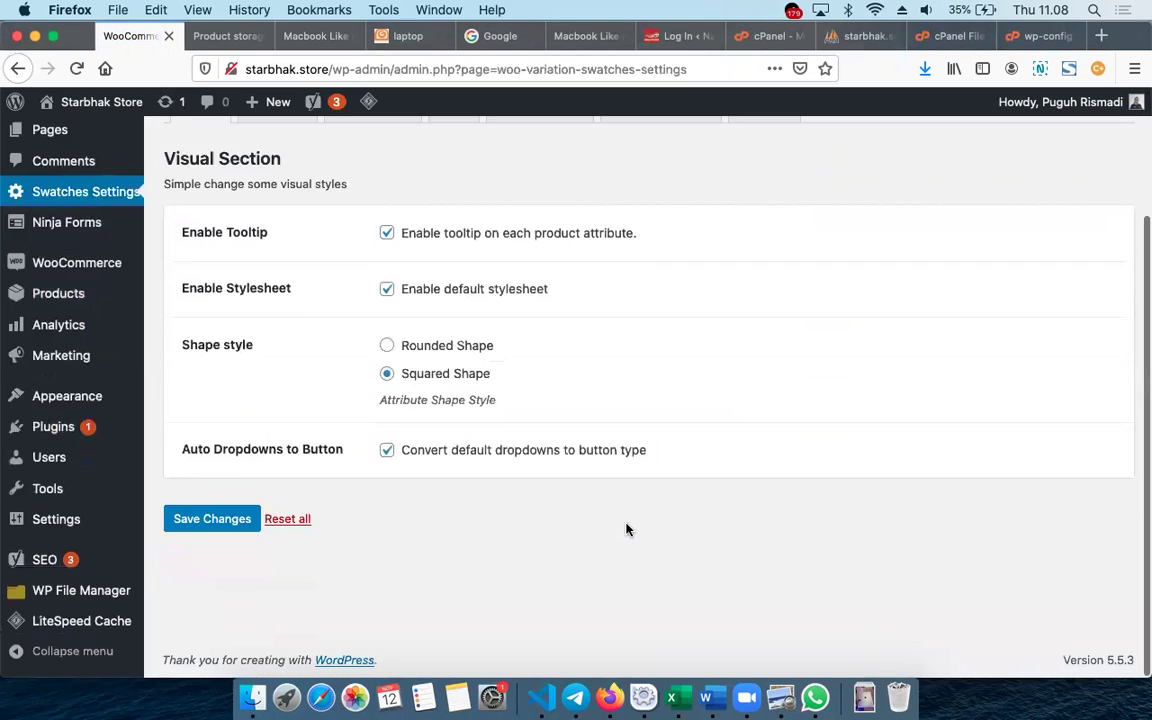
scroll(626, 529, up, 3)
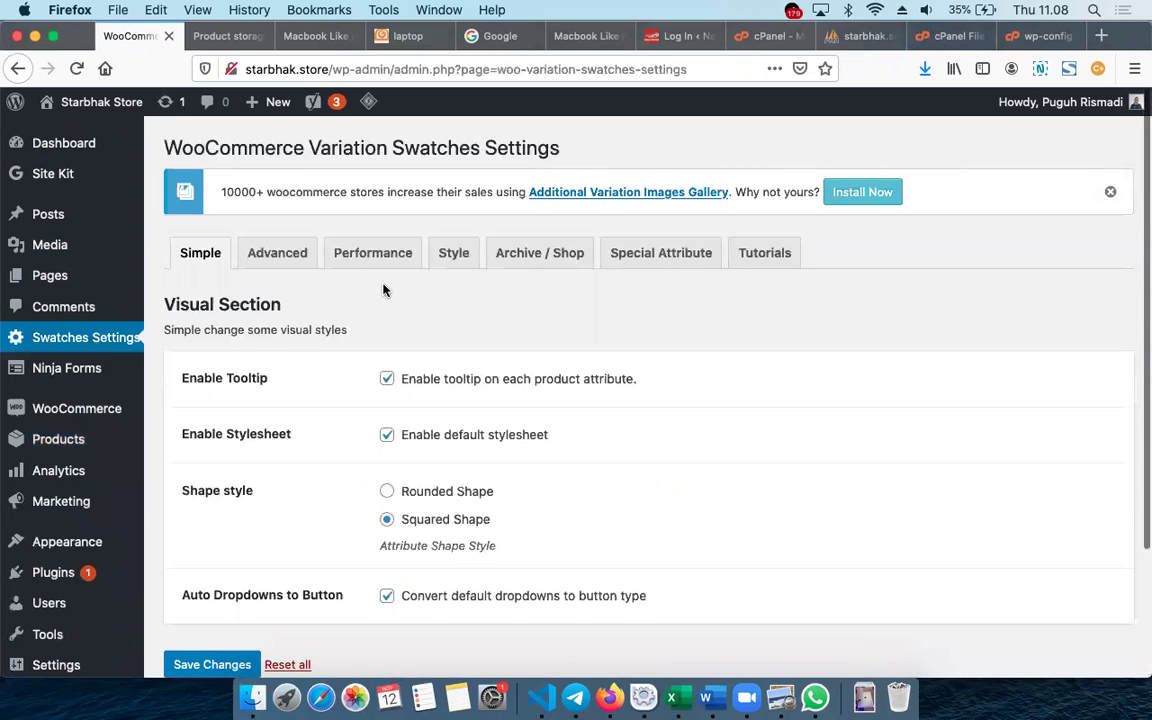
click(257, 255)
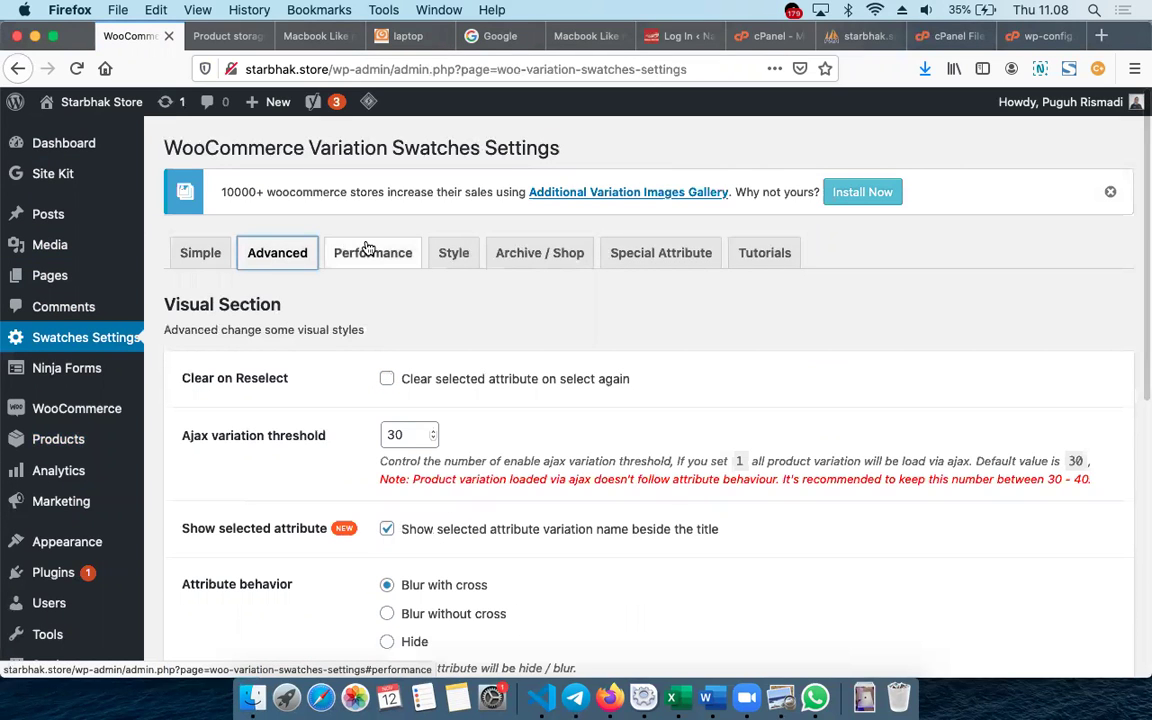
click(210, 256)
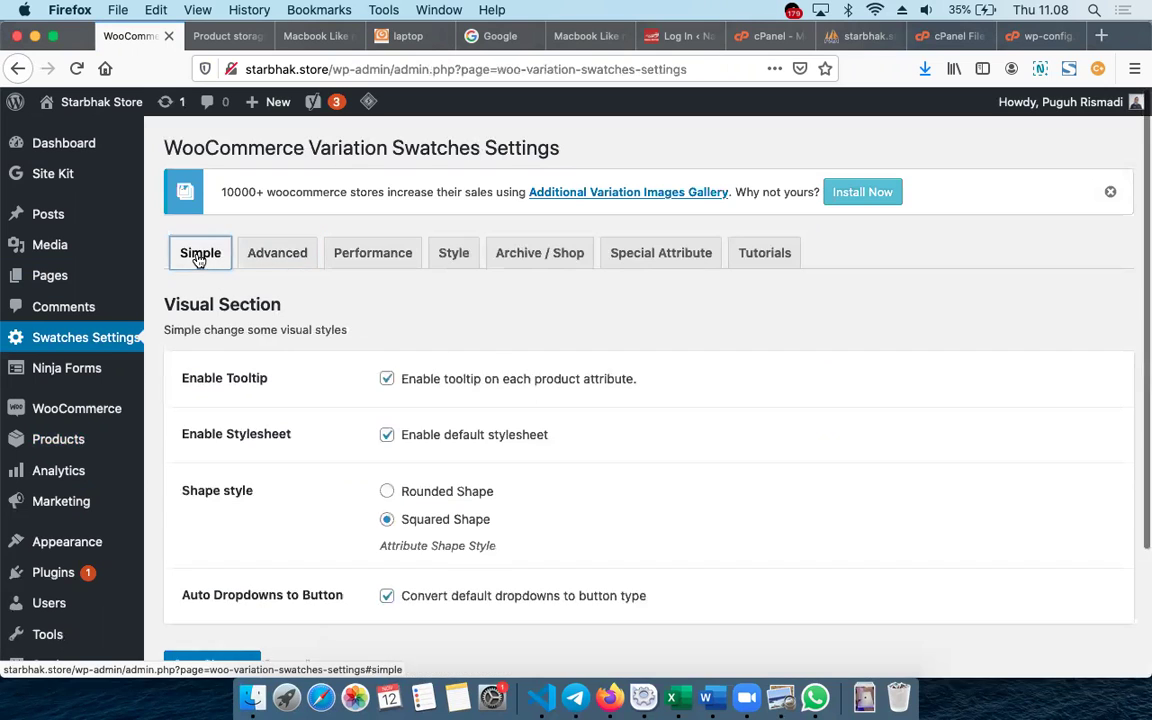
scroll(496, 388, down, 3)
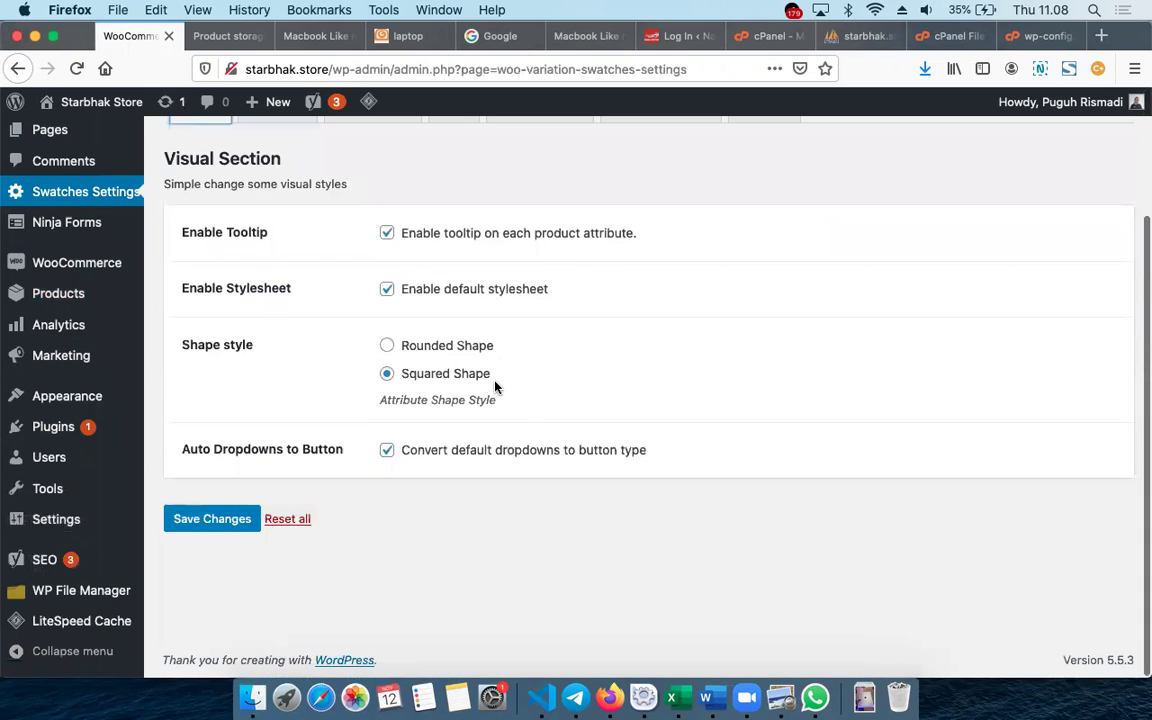
scroll(463, 450, up, 3)
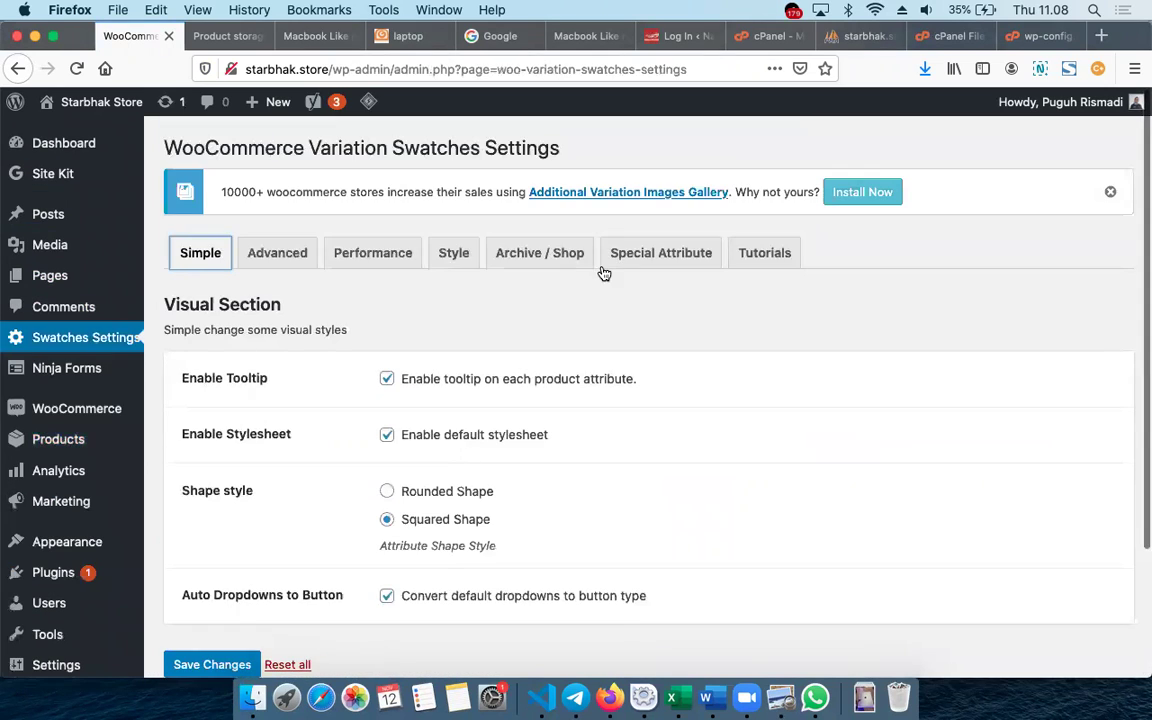
Try to install the Additional Variation Images Gallery plugin, then return to the plugin installer and look through it
click(852, 196)
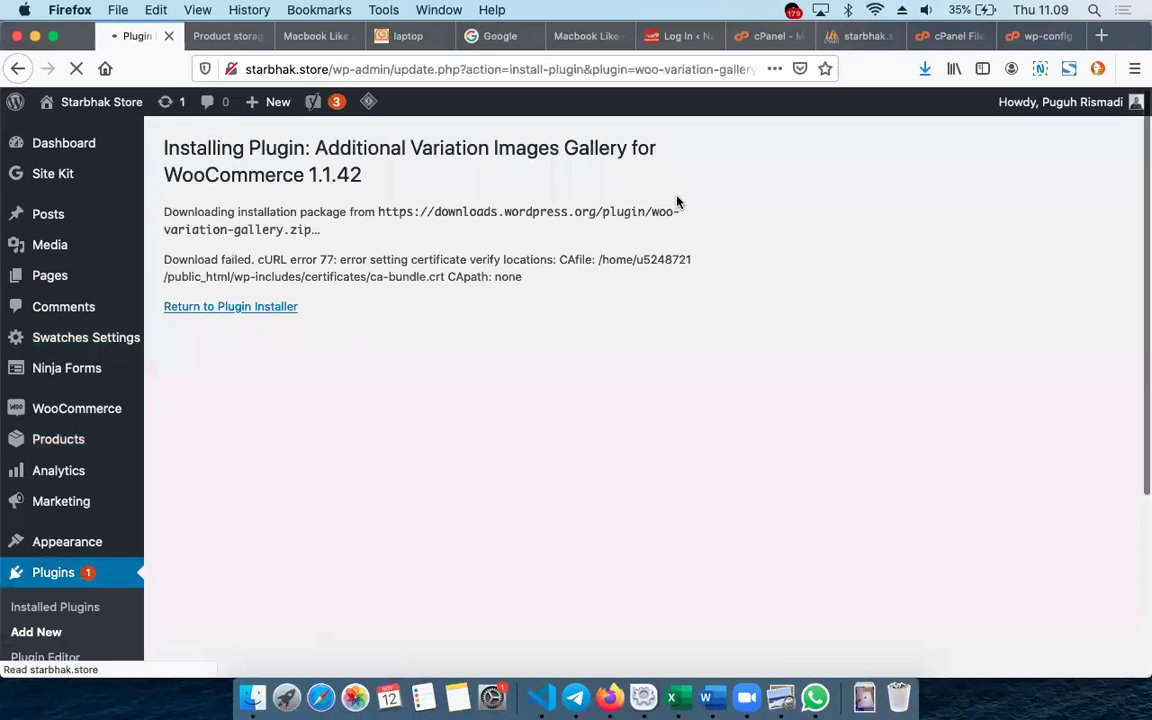
click(277, 311)
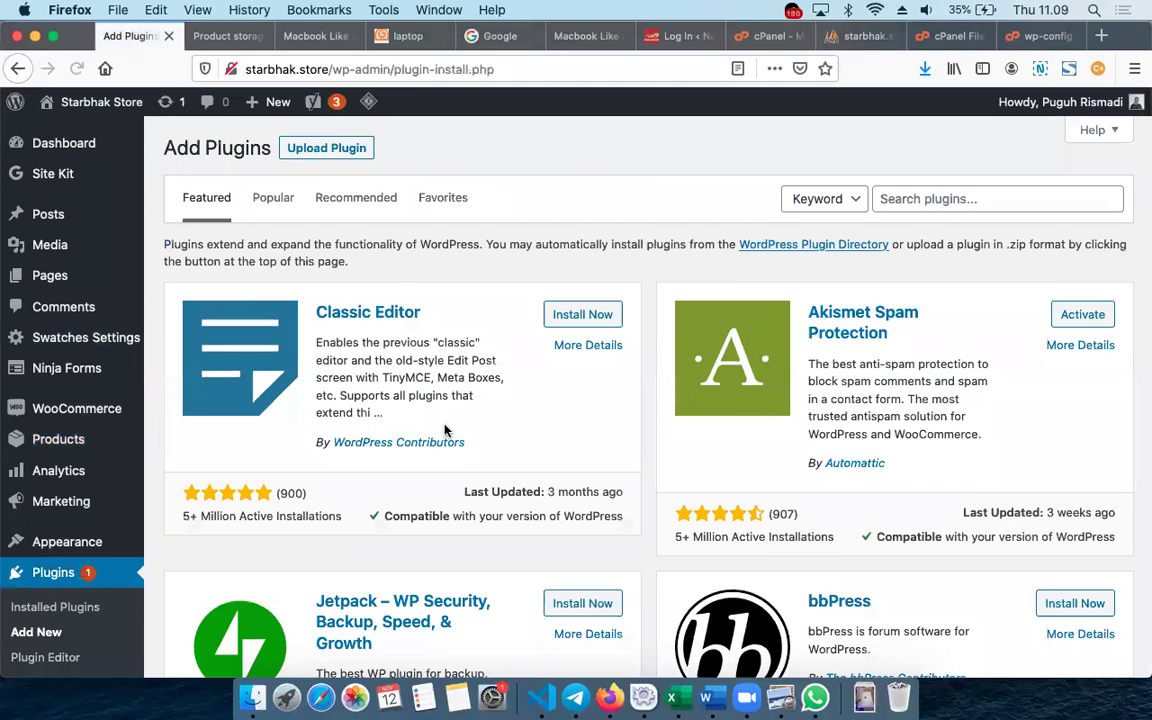
mouse_move(114, 467)
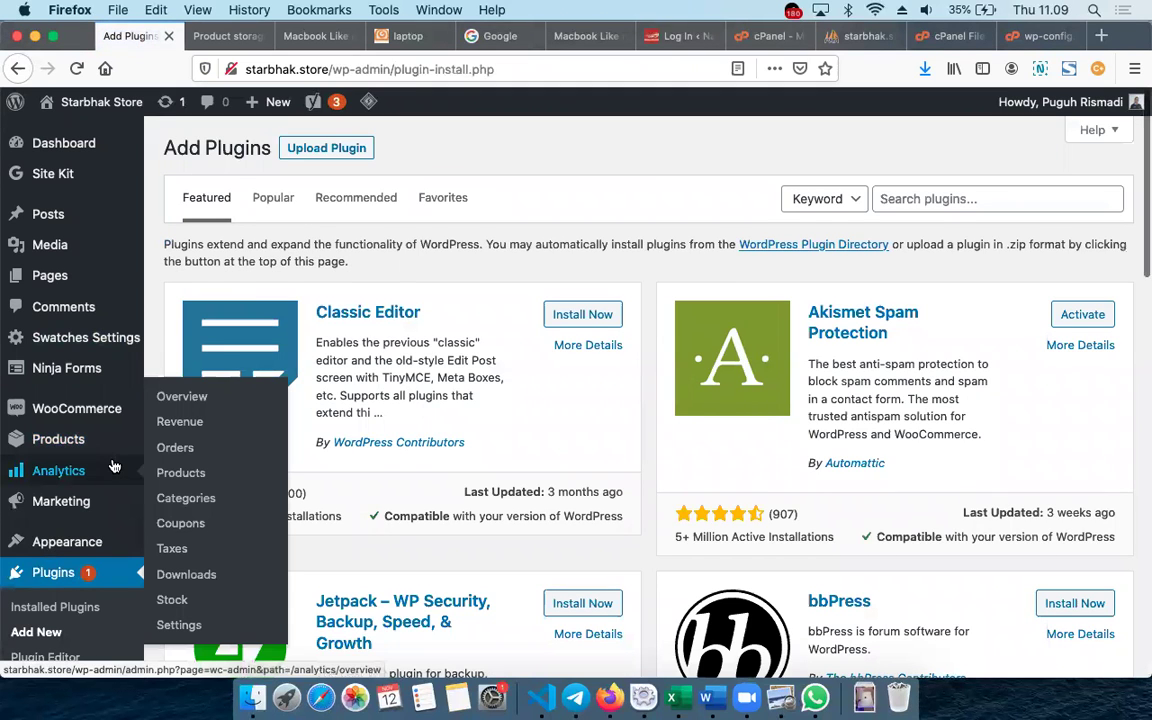
scroll(114, 467, down, 10)
scroll(114, 467, up, 4)
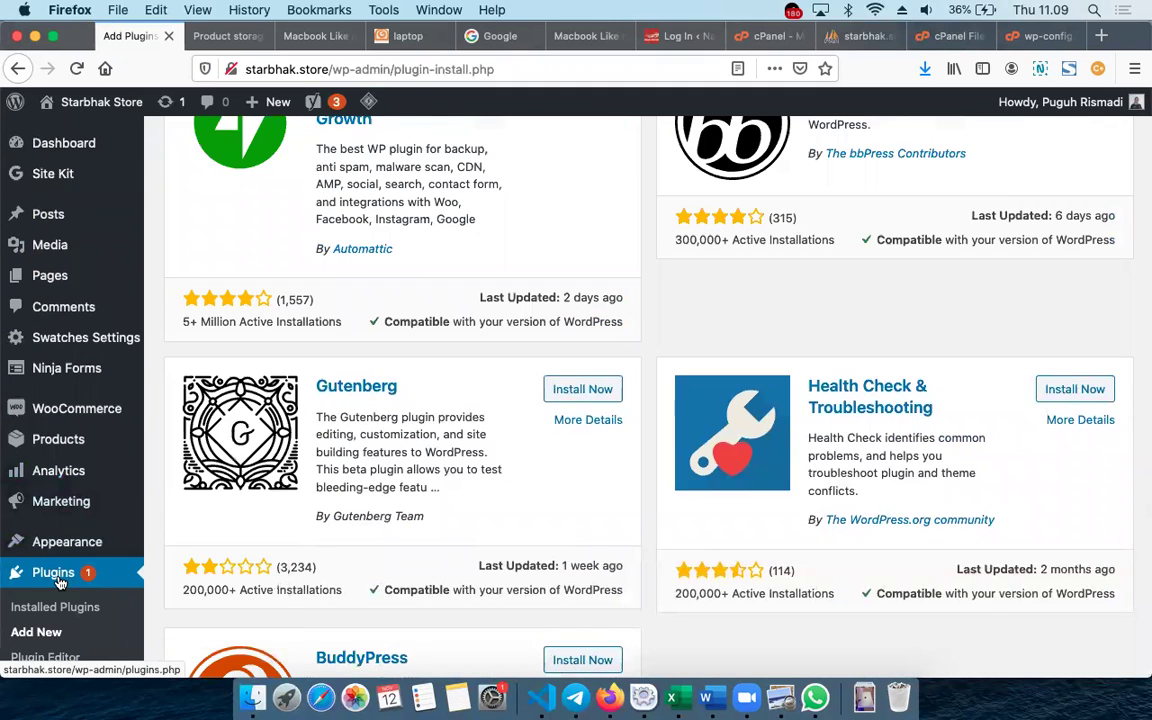
Look through the installed plugins and open the settings of Variation Swatches for WooCommerce
click(45, 607)
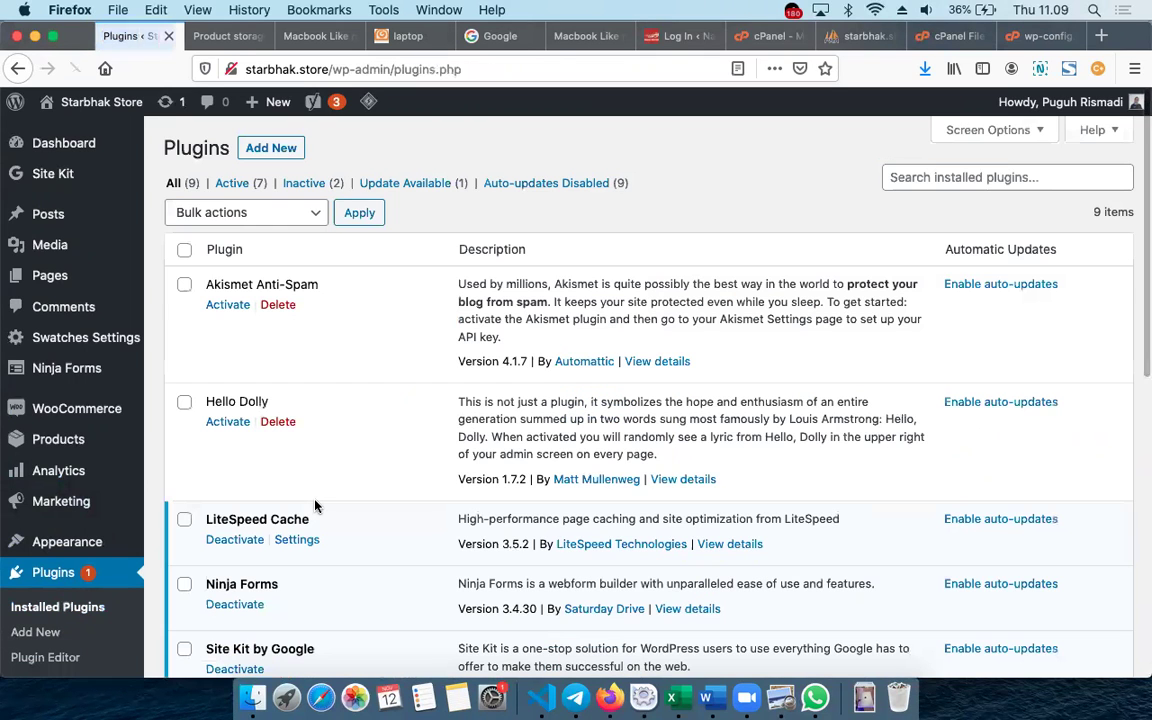
scroll(316, 506, down, 7)
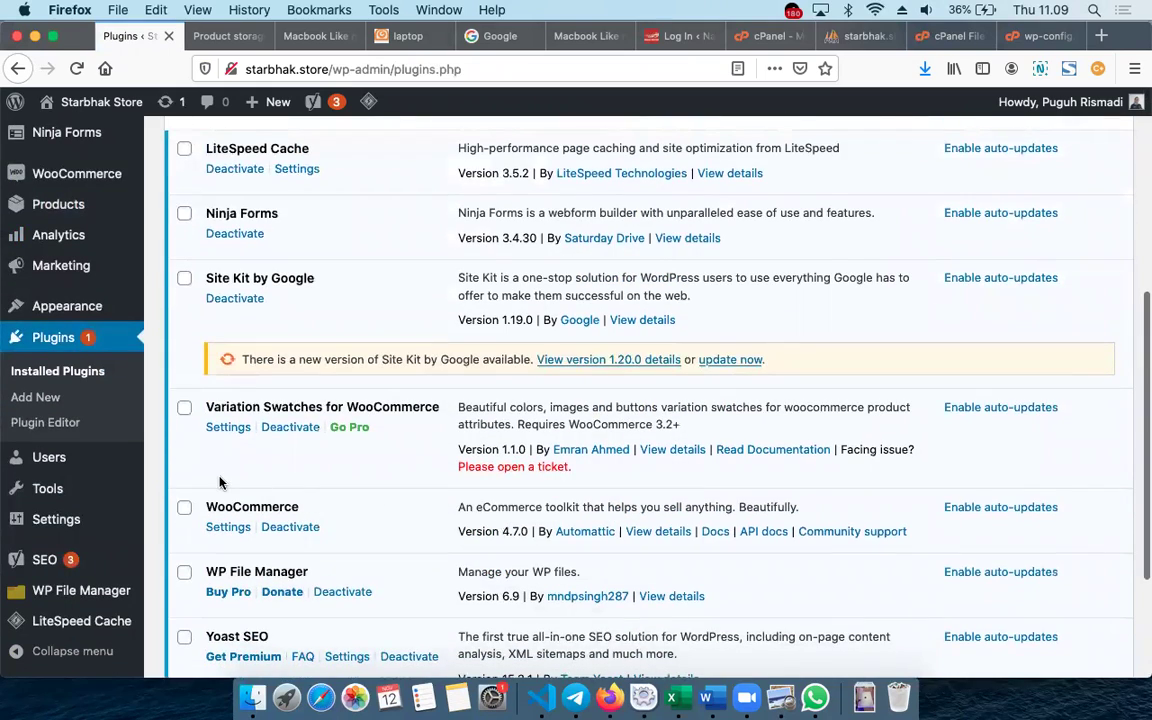
scroll(219, 480, down, 3)
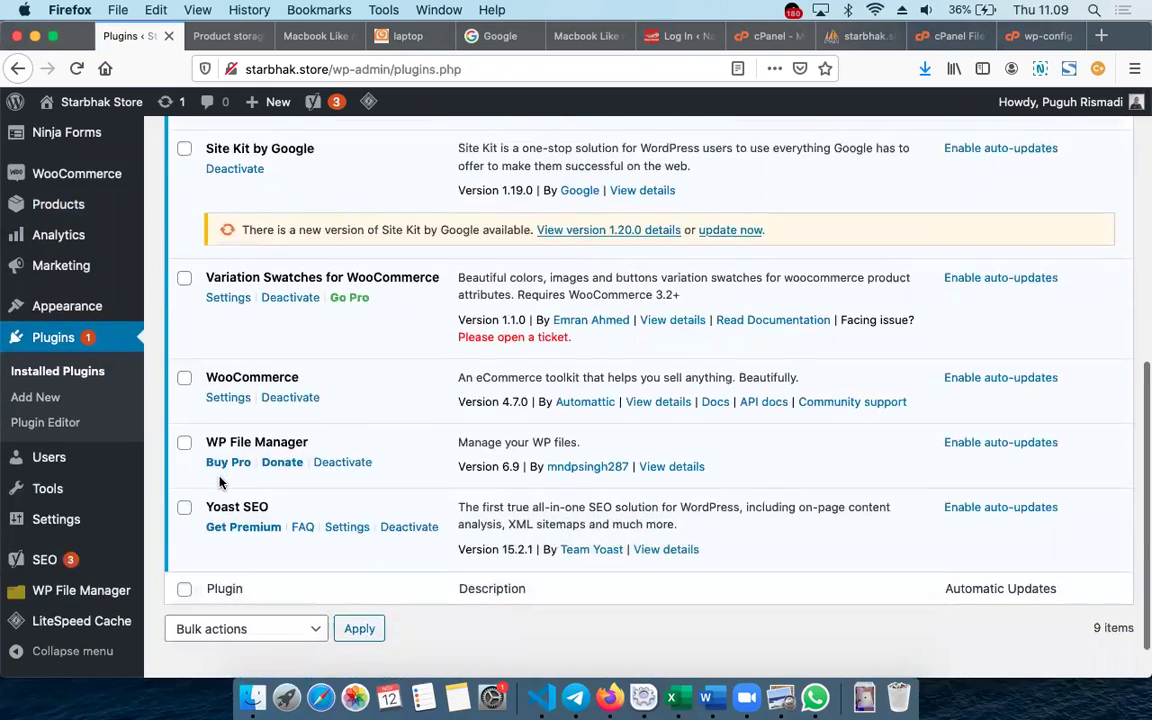
scroll(220, 483, up, 7)
scroll(220, 480, up, 3)
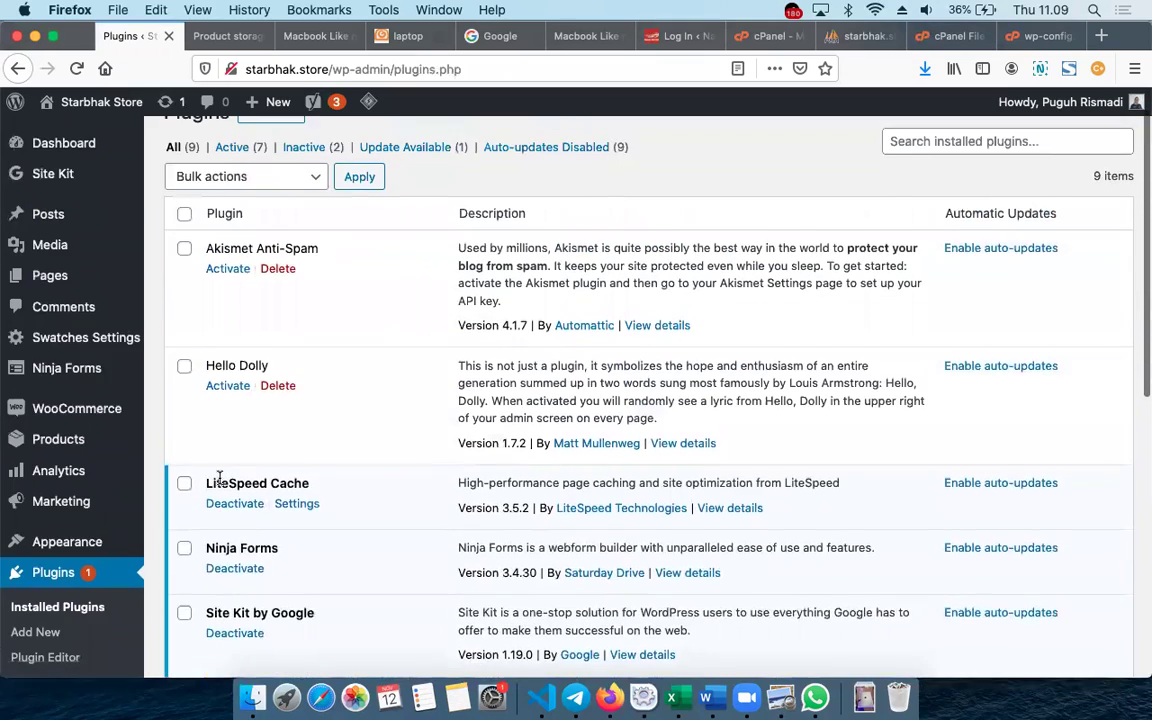
scroll(219, 480, down, 7)
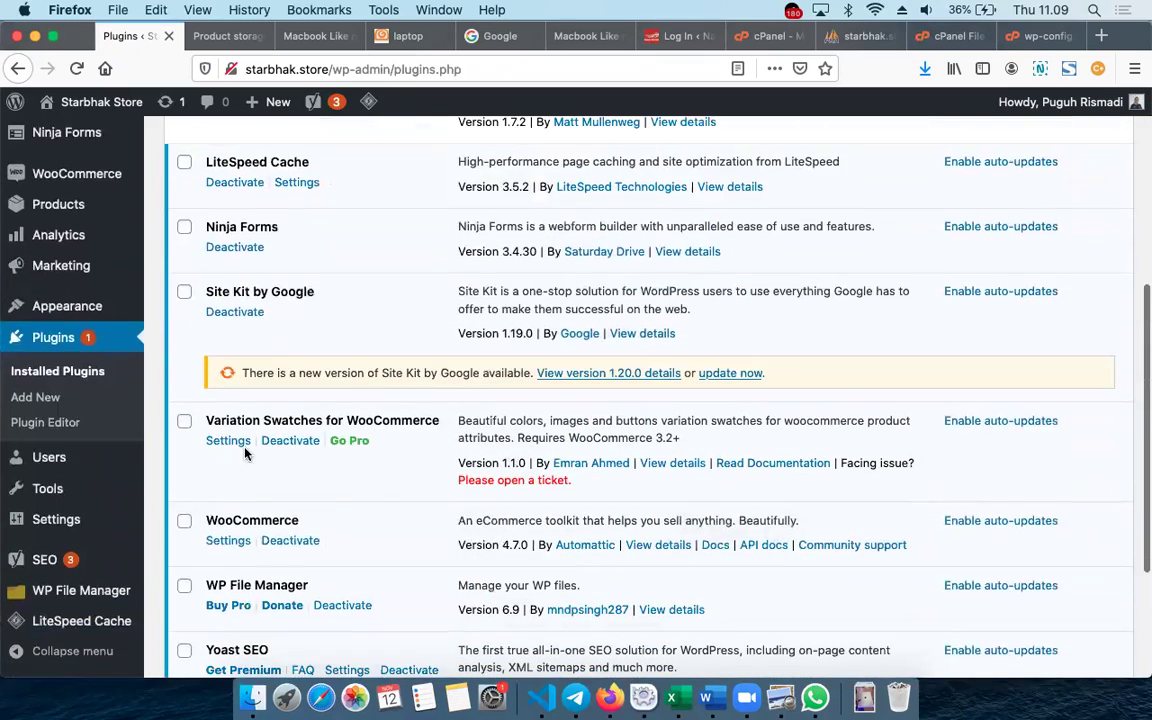
click(236, 447)
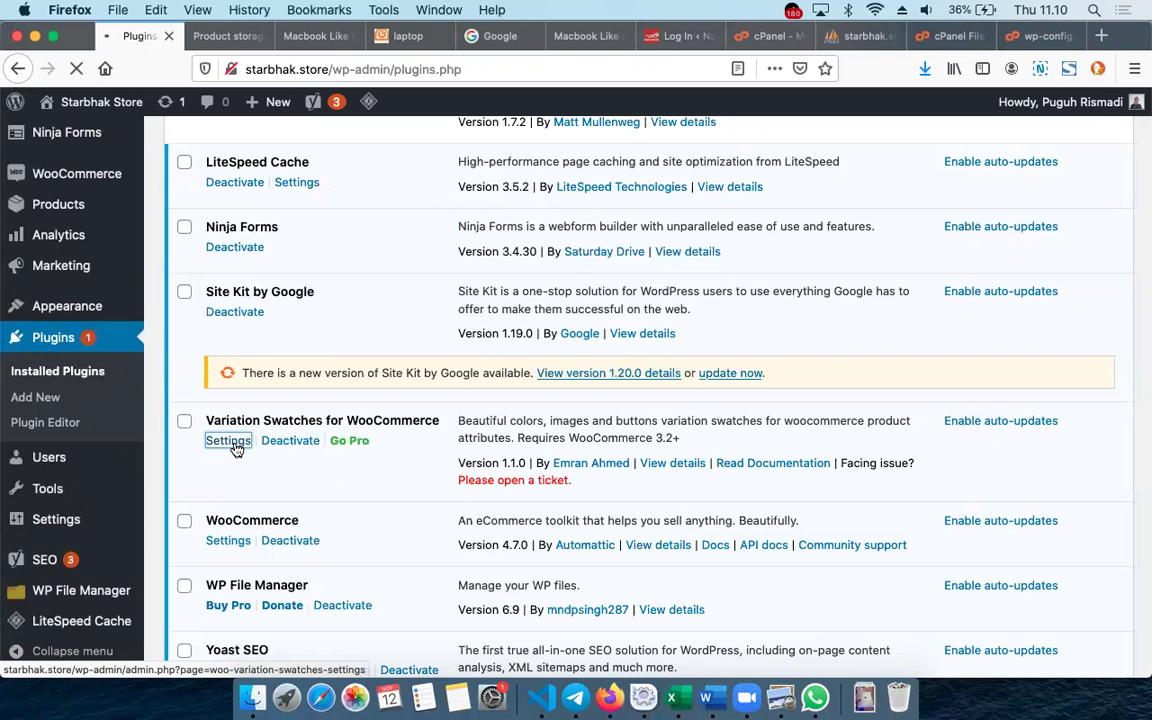
Look over the Macbook product's Black, HDD 500 GB variation and return to the attributes in its product data
scroll(236, 450, down, 4)
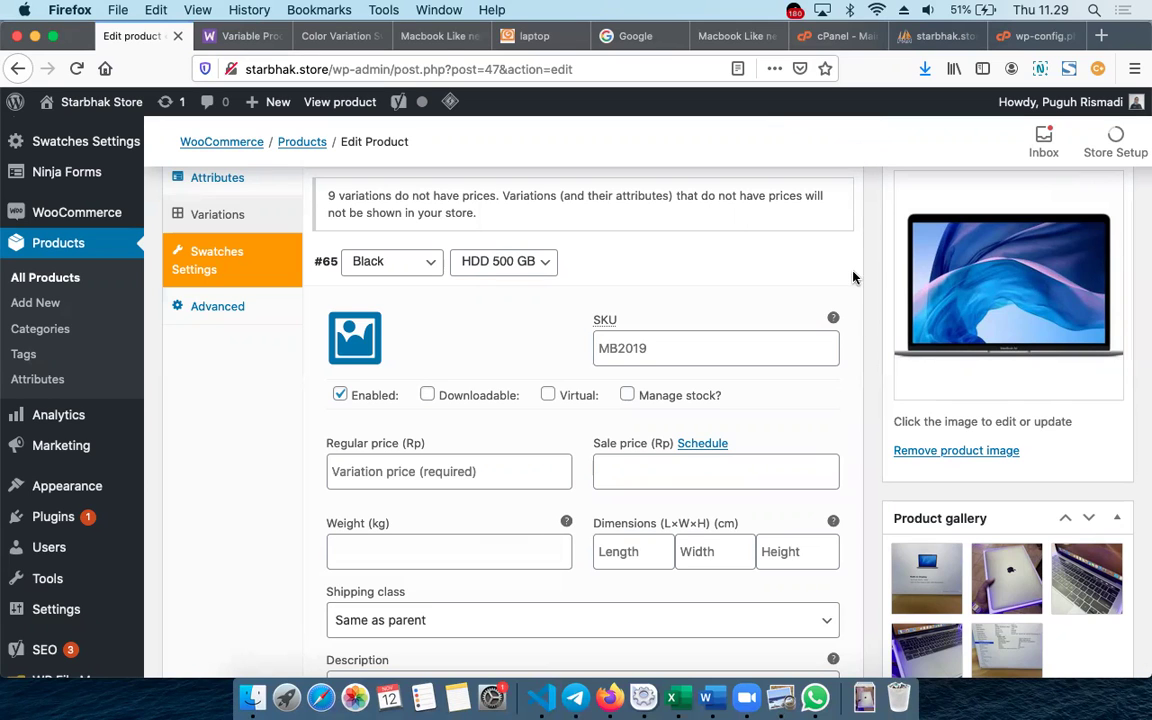
scroll(550, 303, up, 2)
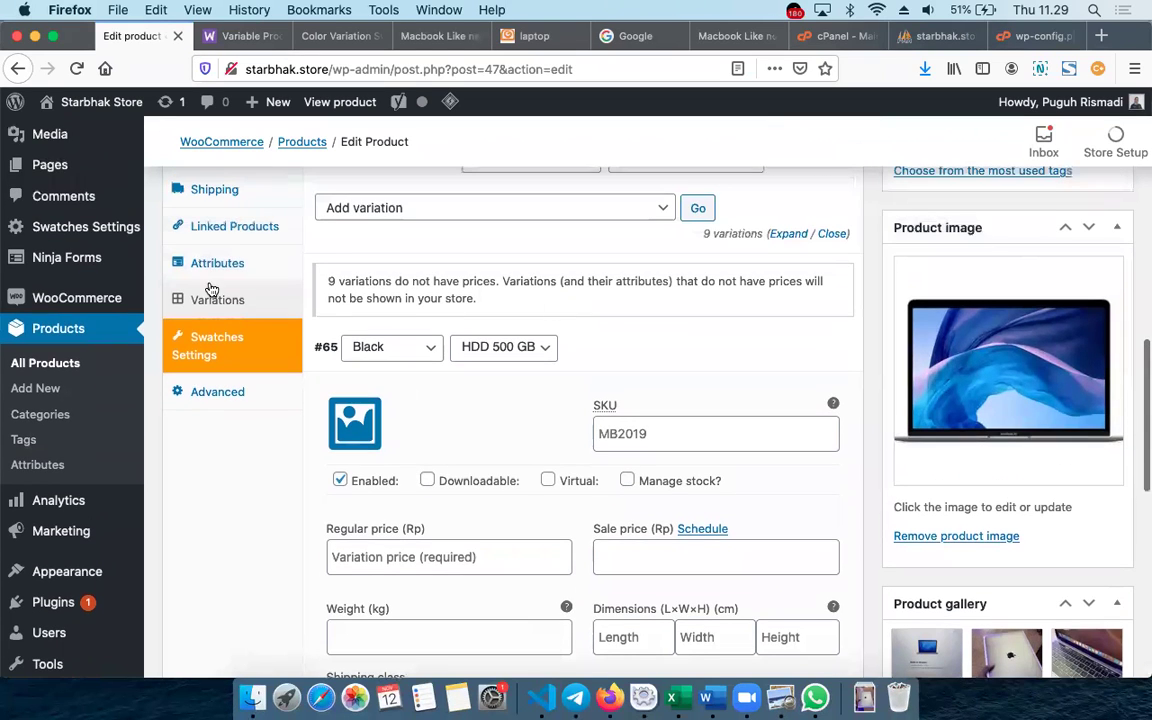
click(195, 265)
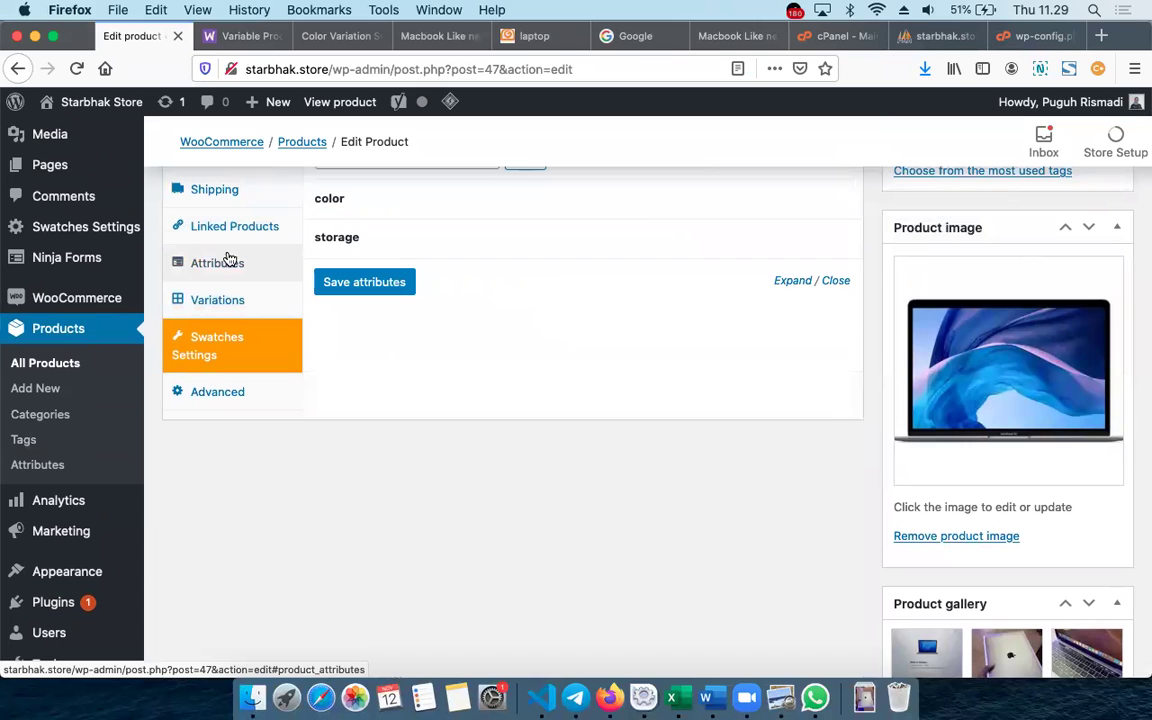
scroll(415, 263, up, 2)
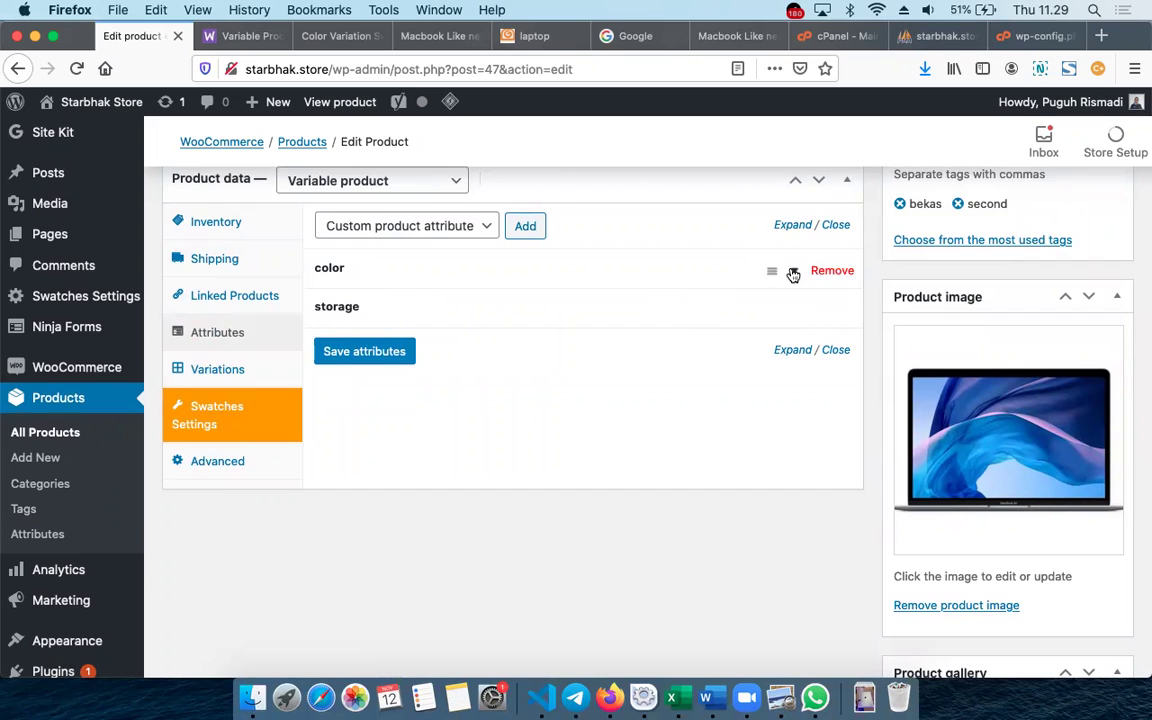
Expand the color and storage attributes of the Macbook product and review their values and variation options
click(794, 268)
scroll(558, 262, up, 3)
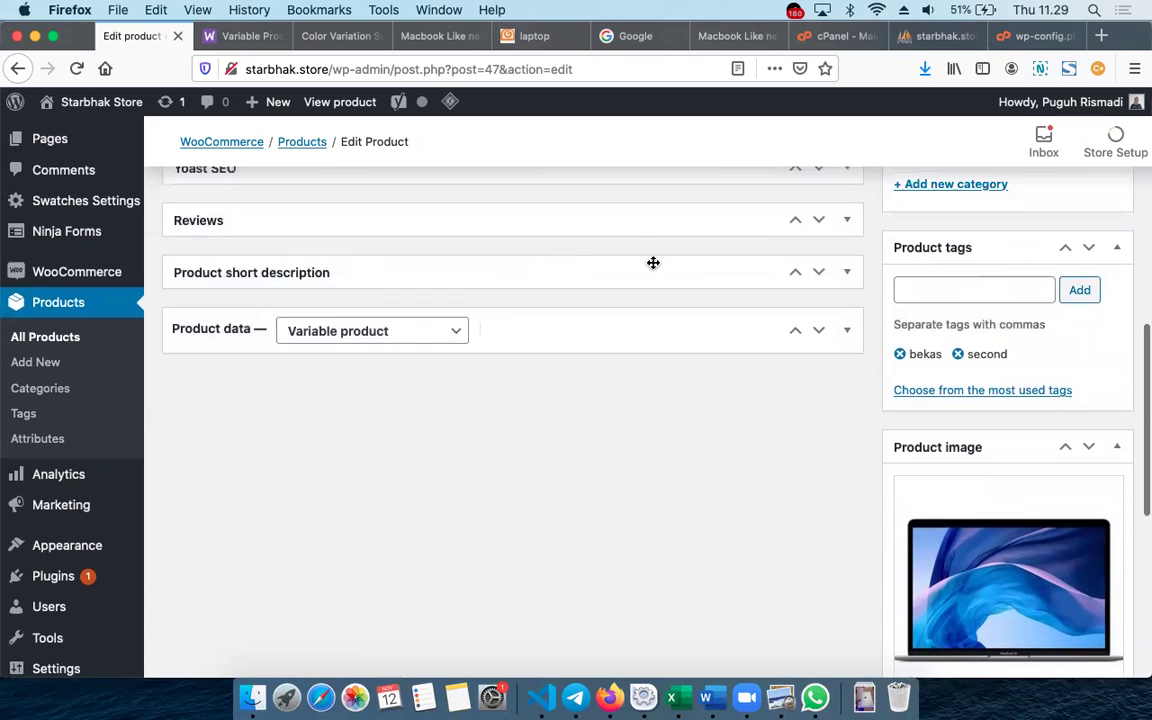
click(848, 332)
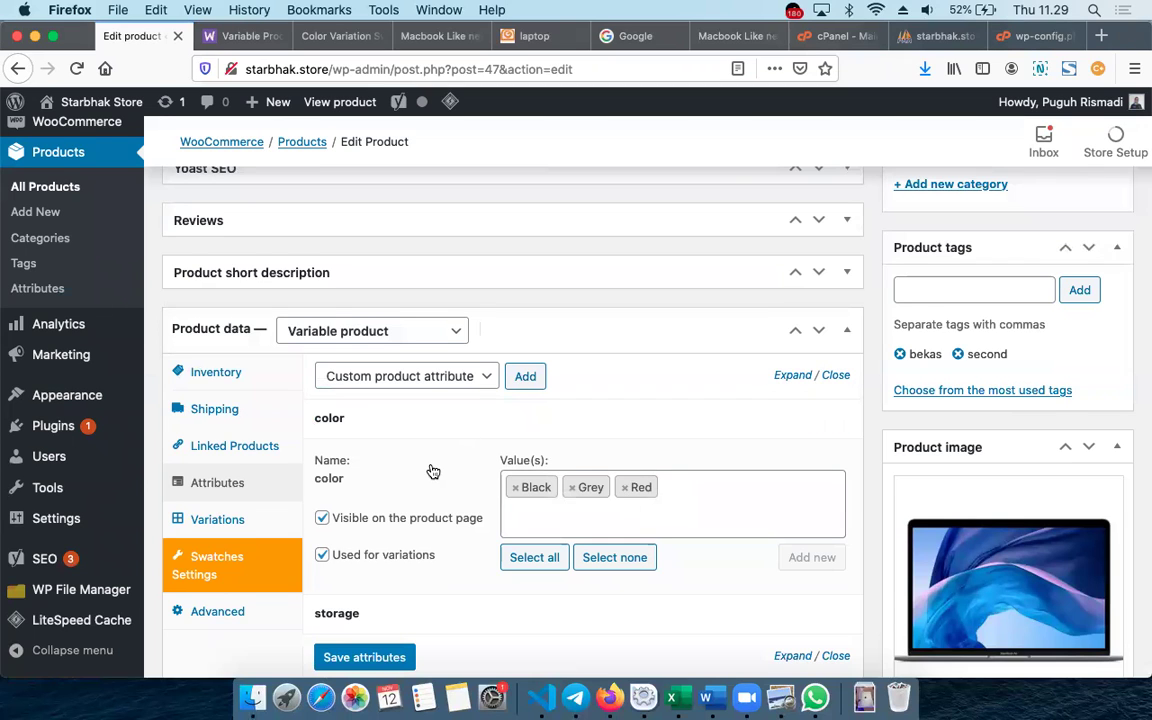
scroll(433, 471, down, 4)
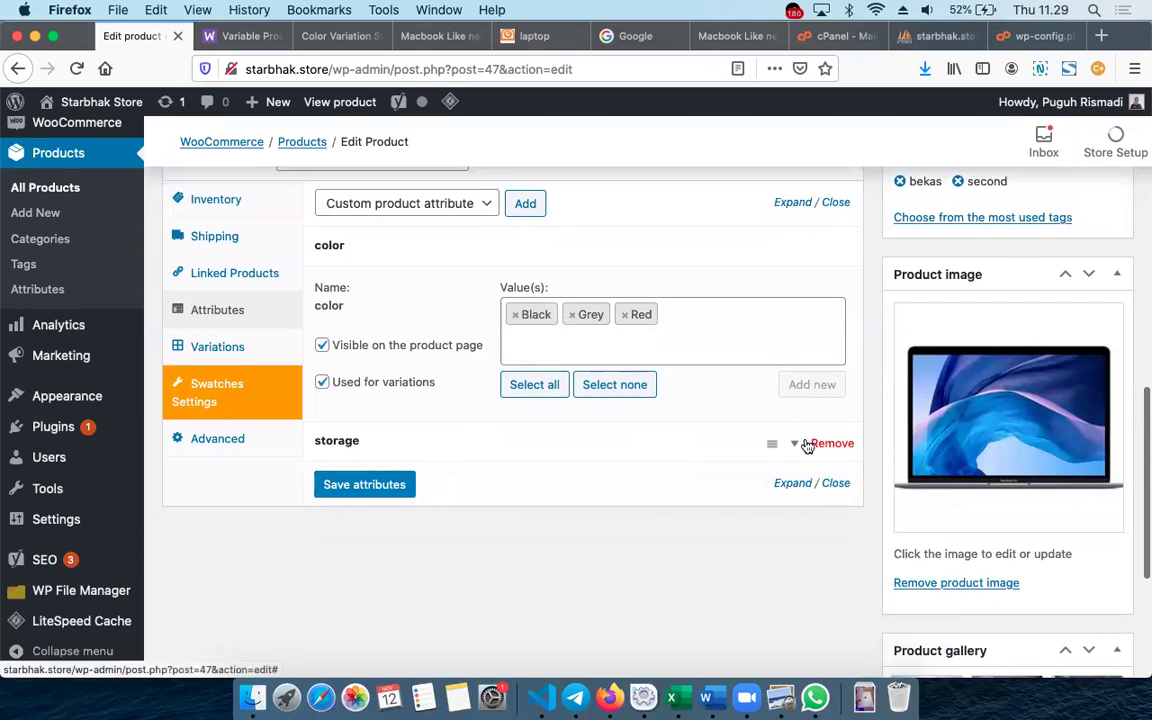
click(800, 445)
scroll(673, 385, up, 4)
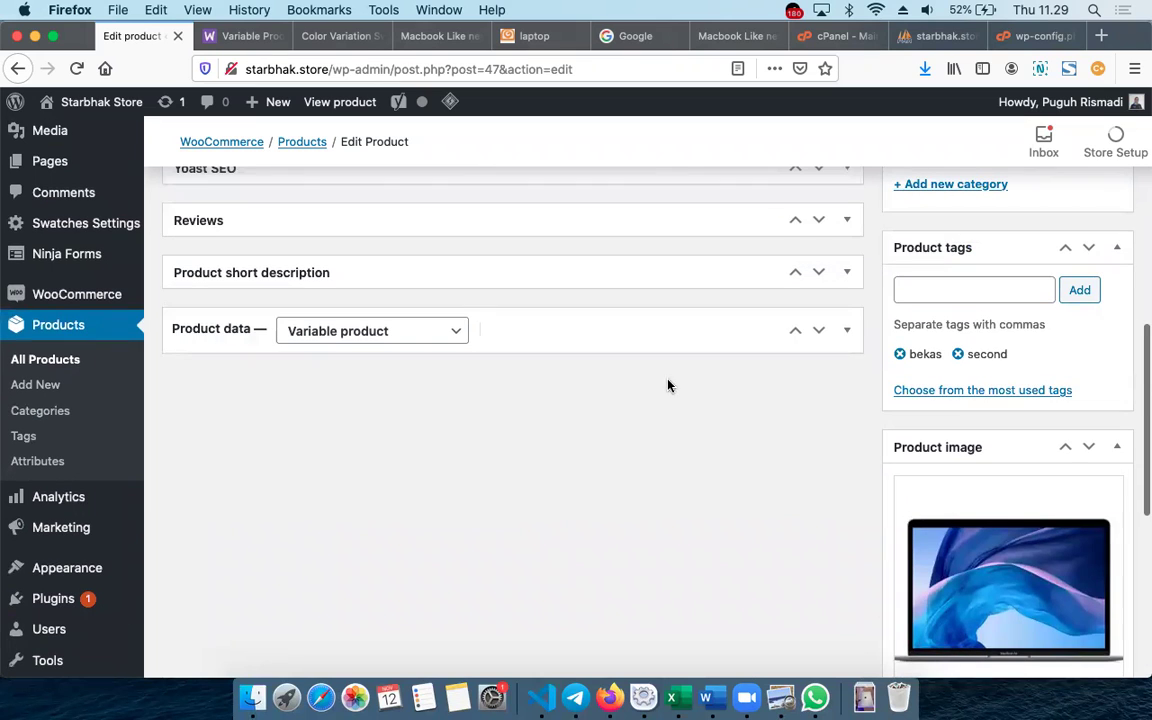
click(845, 334)
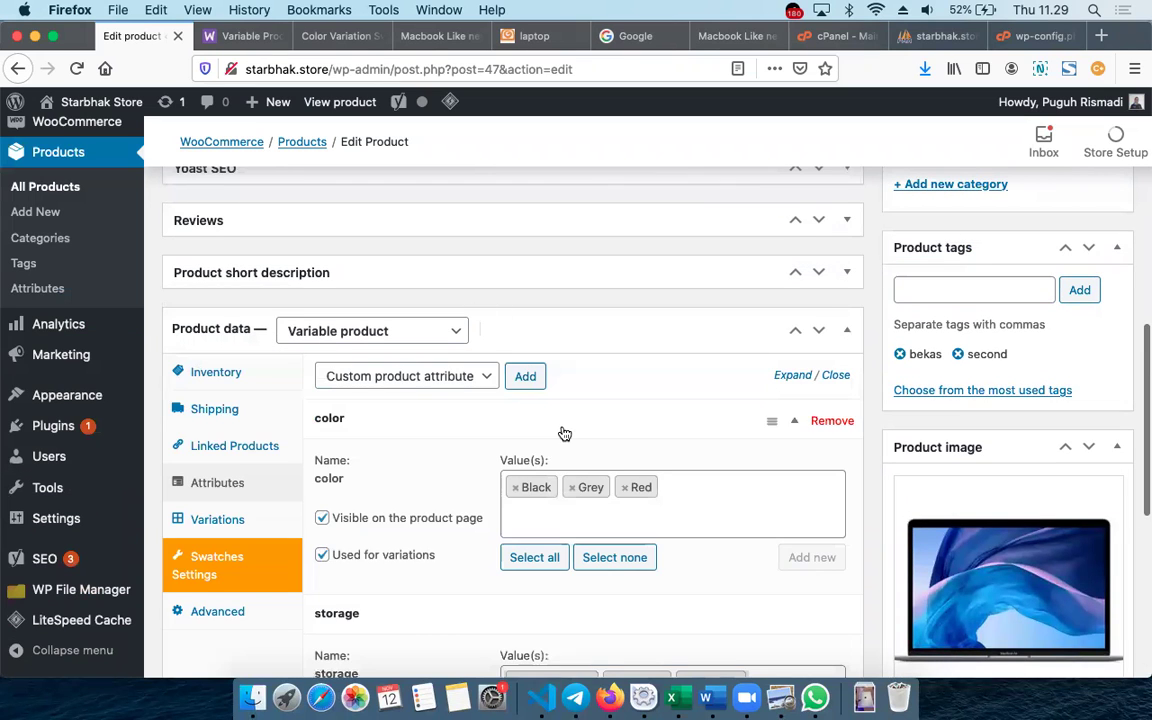
scroll(563, 432, down, 6)
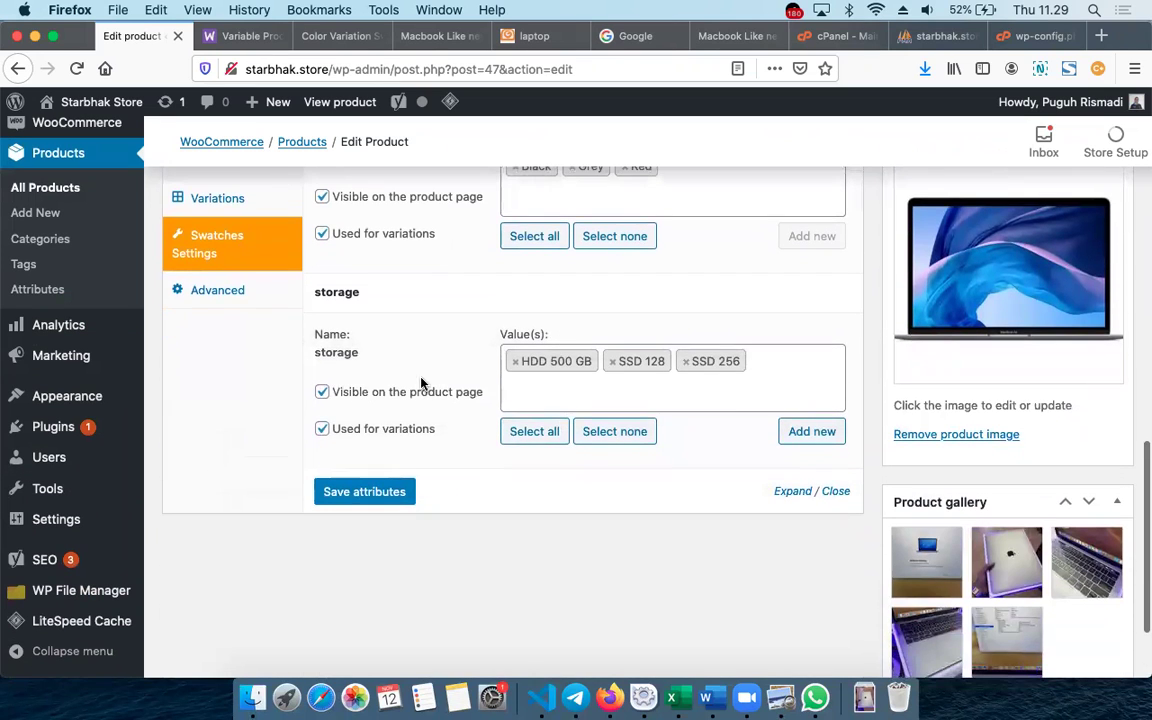
mouse_move(377, 313)
scroll(716, 379, up, 4)
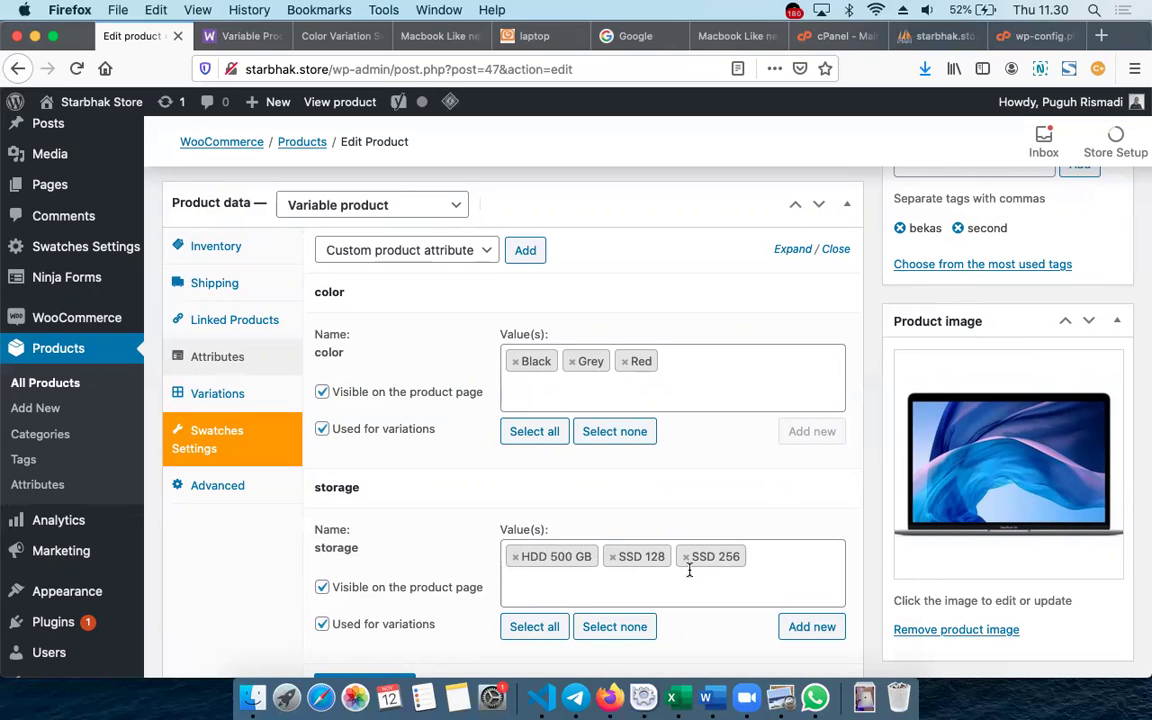
Open the product's variations and look through the available bulk actions without applying one
click(221, 395)
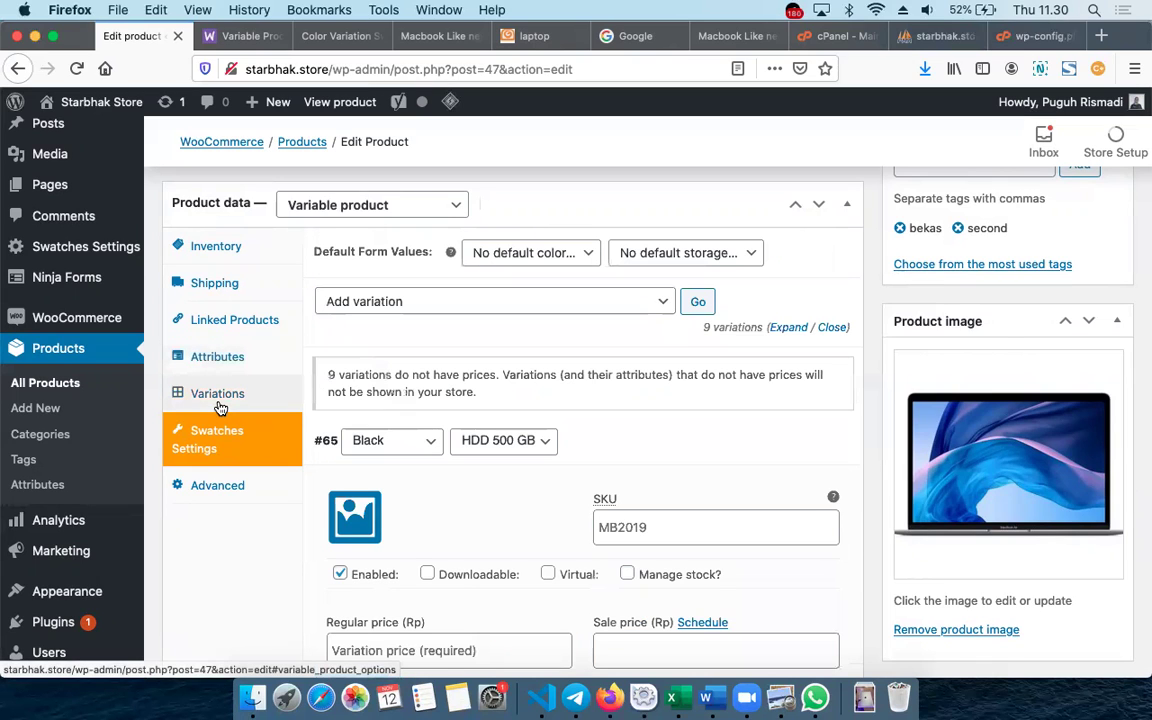
click(457, 299)
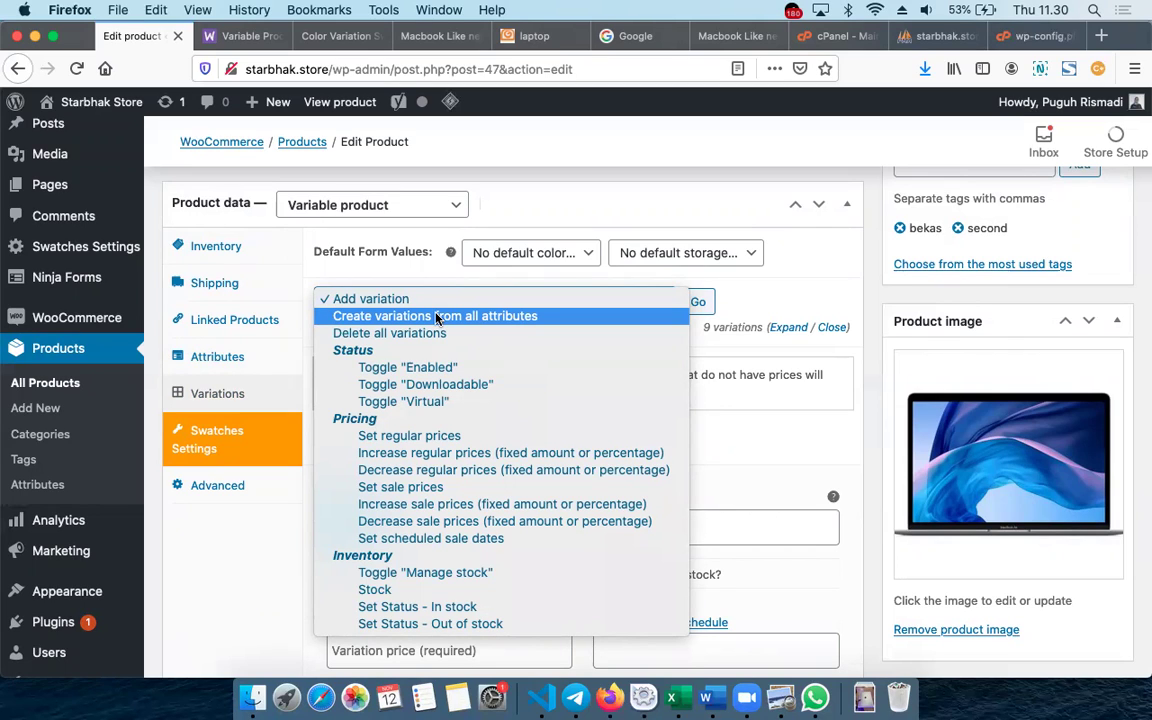
scroll(410, 540, down, 3)
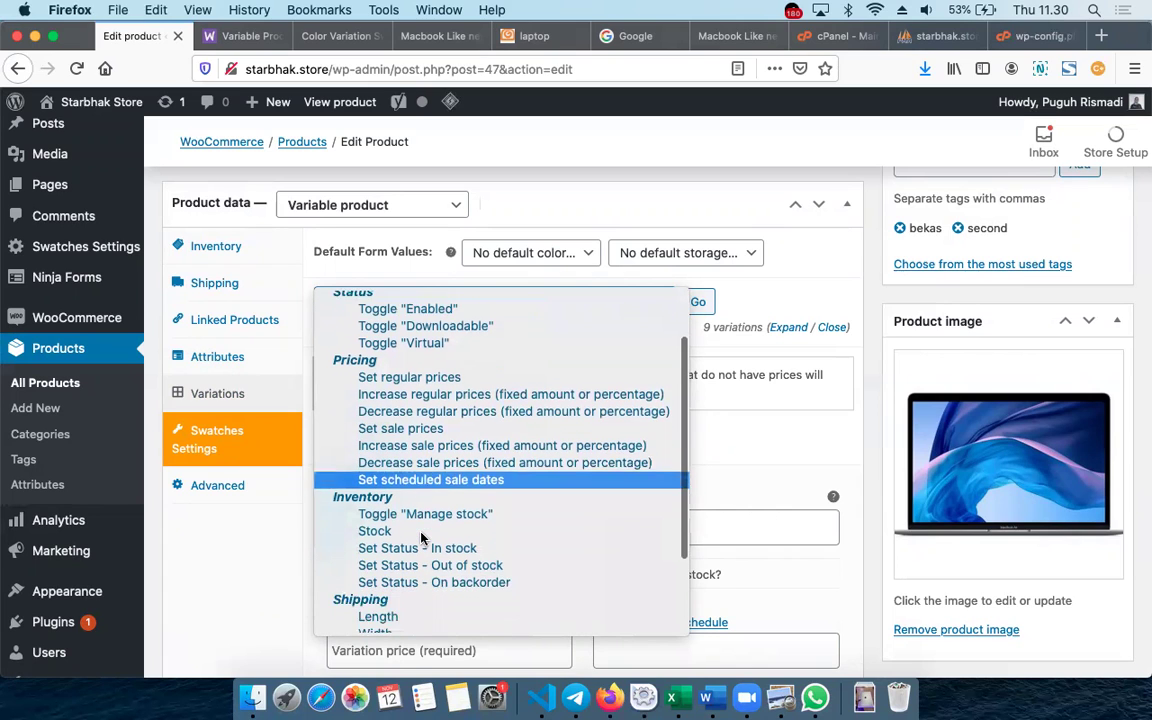
scroll(420, 540, down, 1)
scroll(459, 350, up, 5)
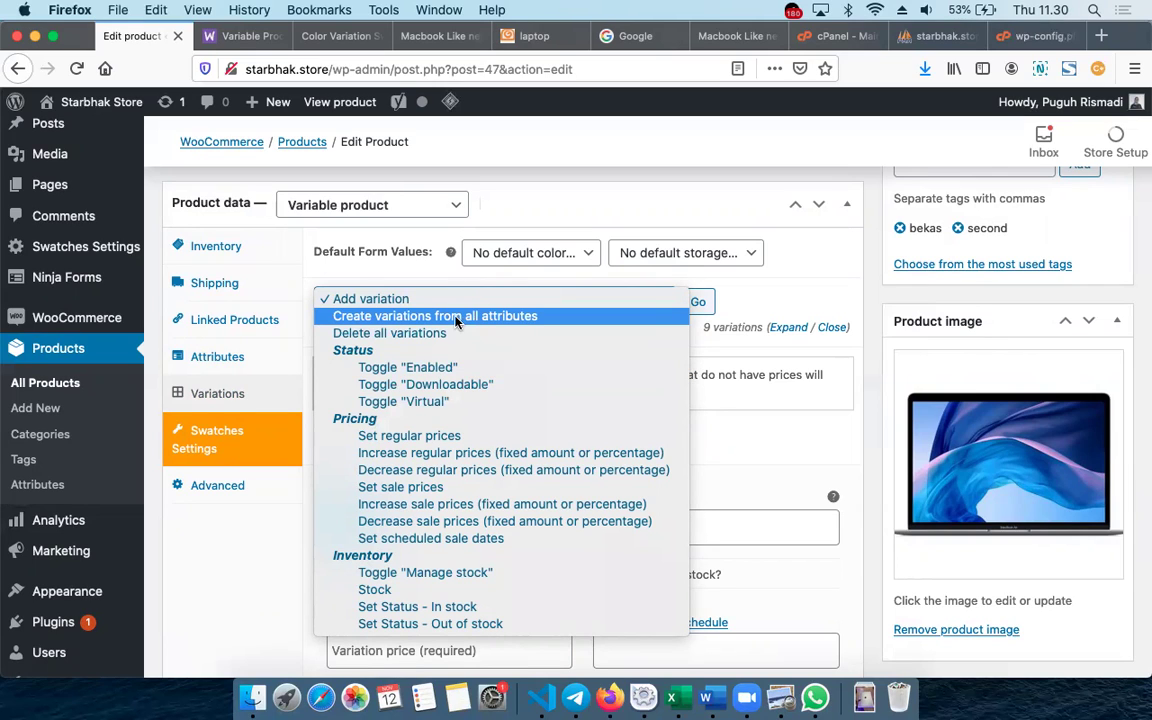
click(365, 278)
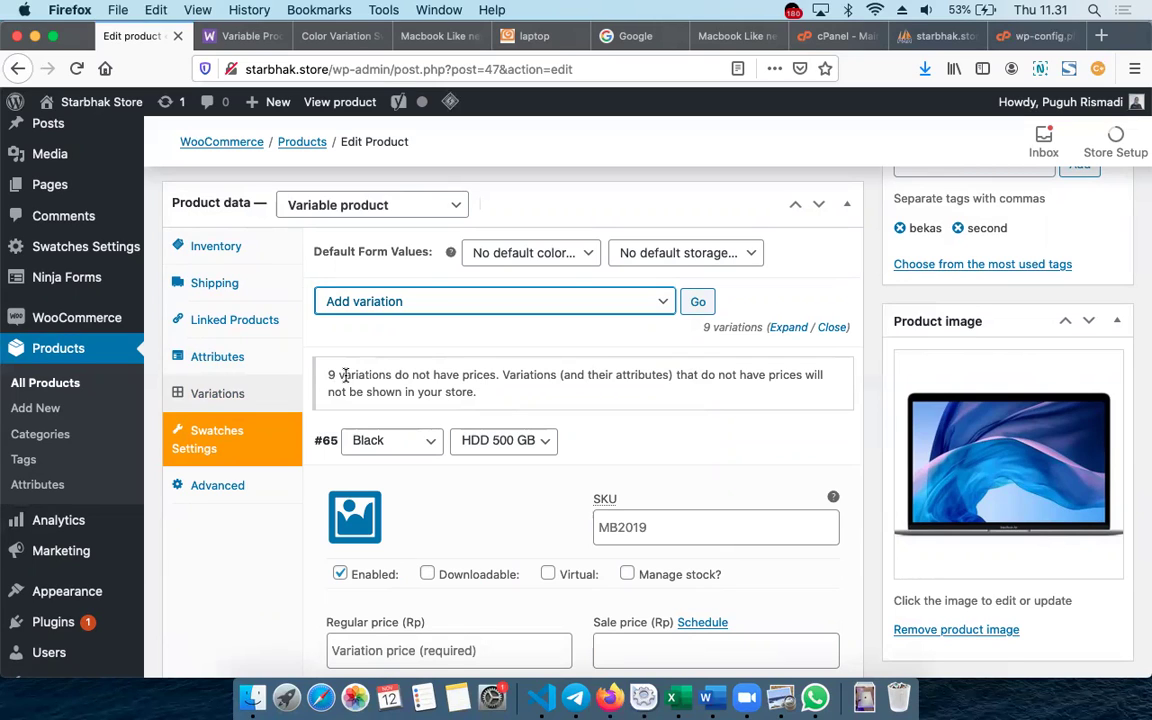
Collapse the Black, HDD 500 GB variation and look over the list of color and storage combinations
click(586, 441)
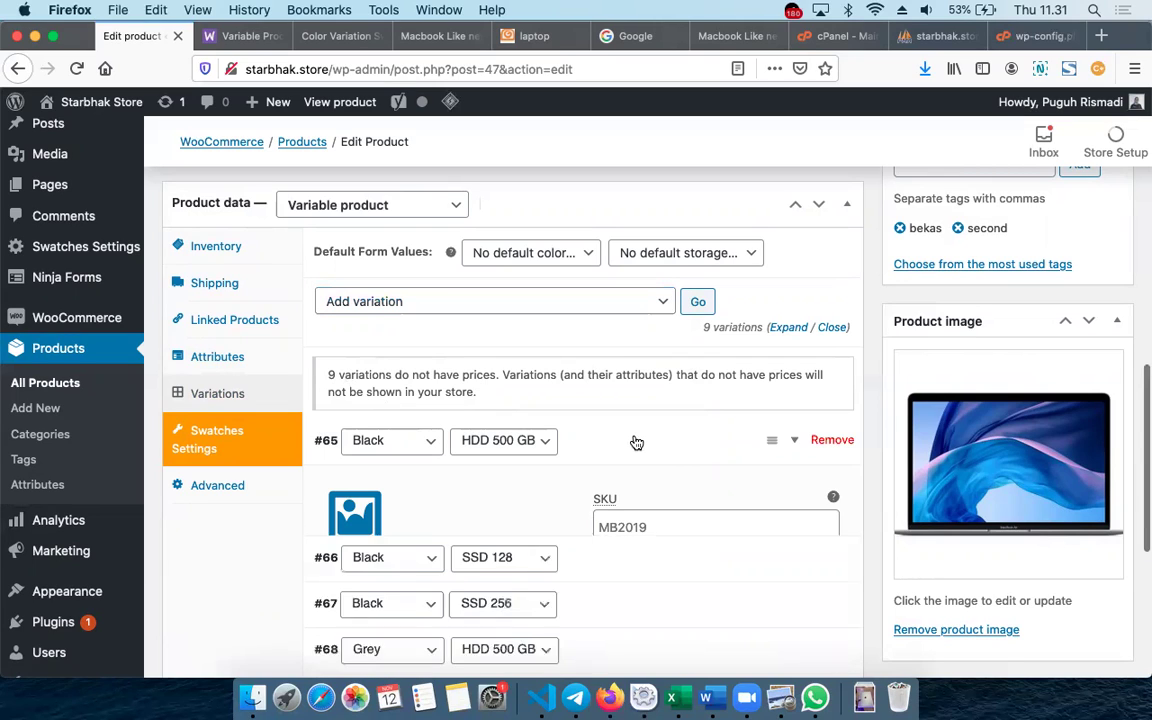
scroll(310, 440, down, 1)
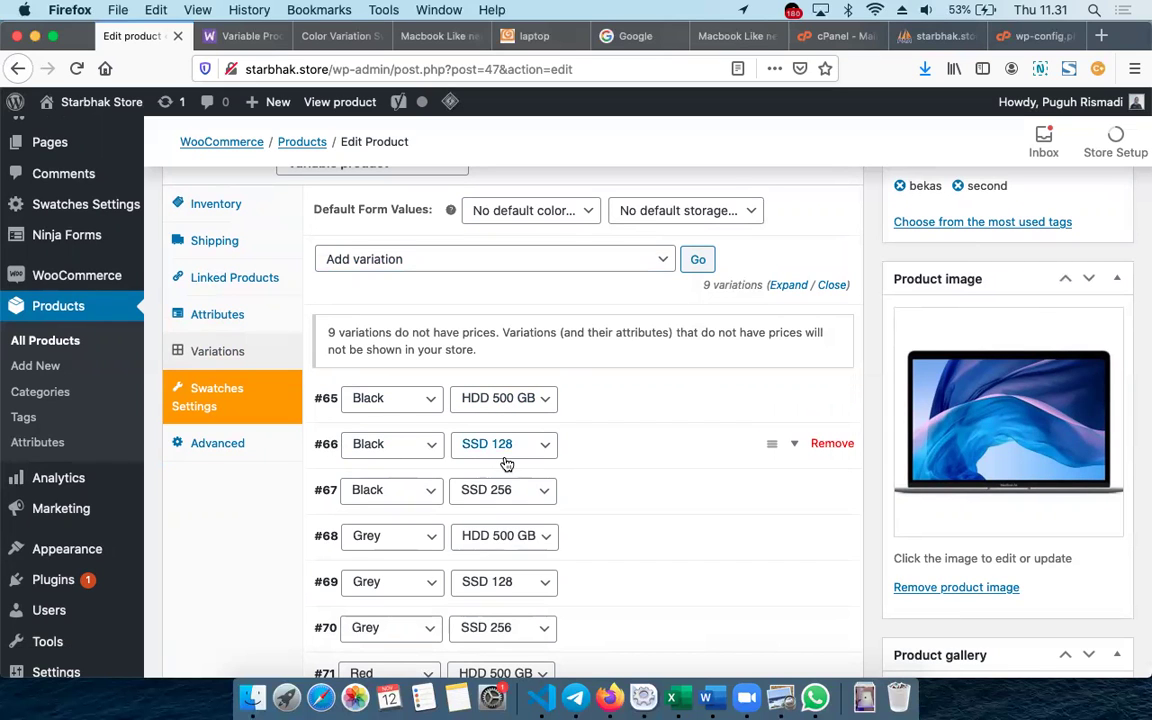
scroll(507, 464, down, 5)
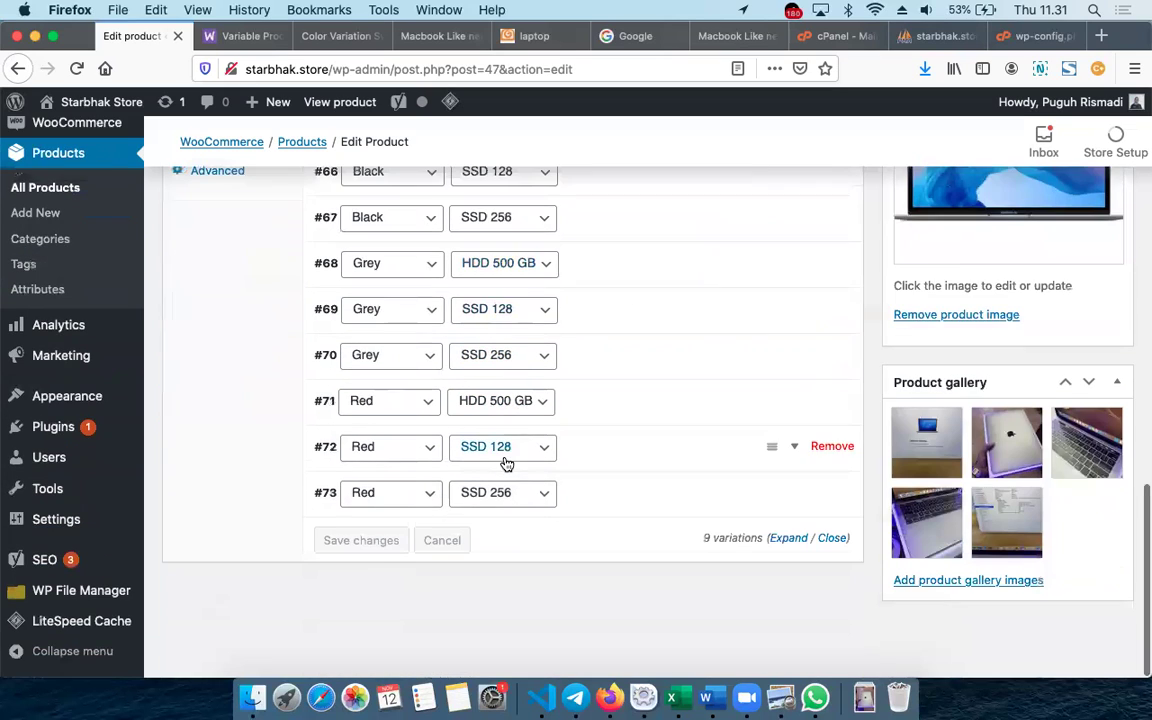
scroll(352, 500, up, 2)
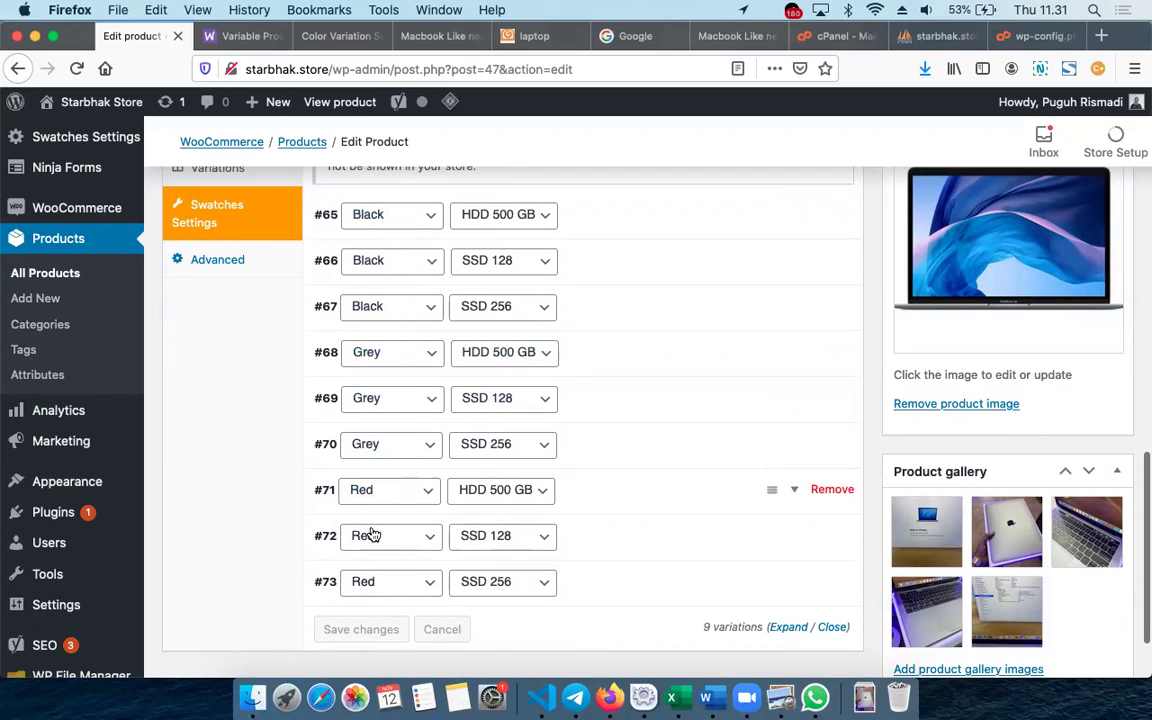
scroll(417, 437, up, 2)
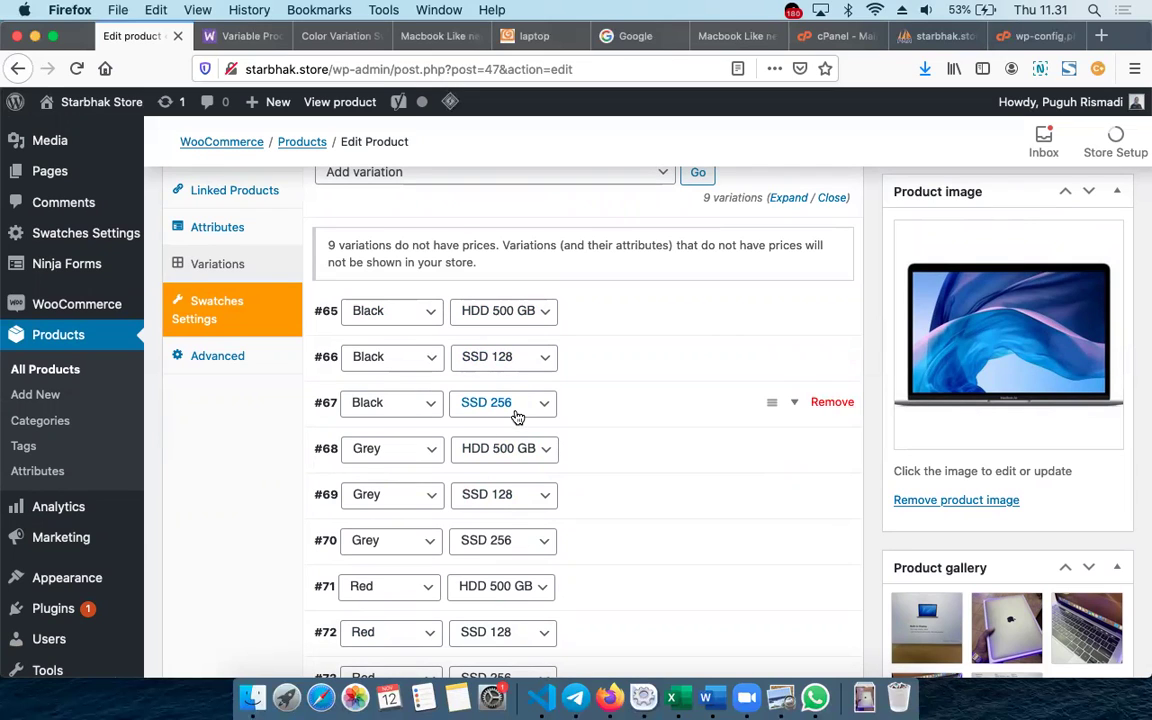
Expand the Black, HDD 500 GB variation and examine its price, weight, dimension and shipping class fields
click(586, 315)
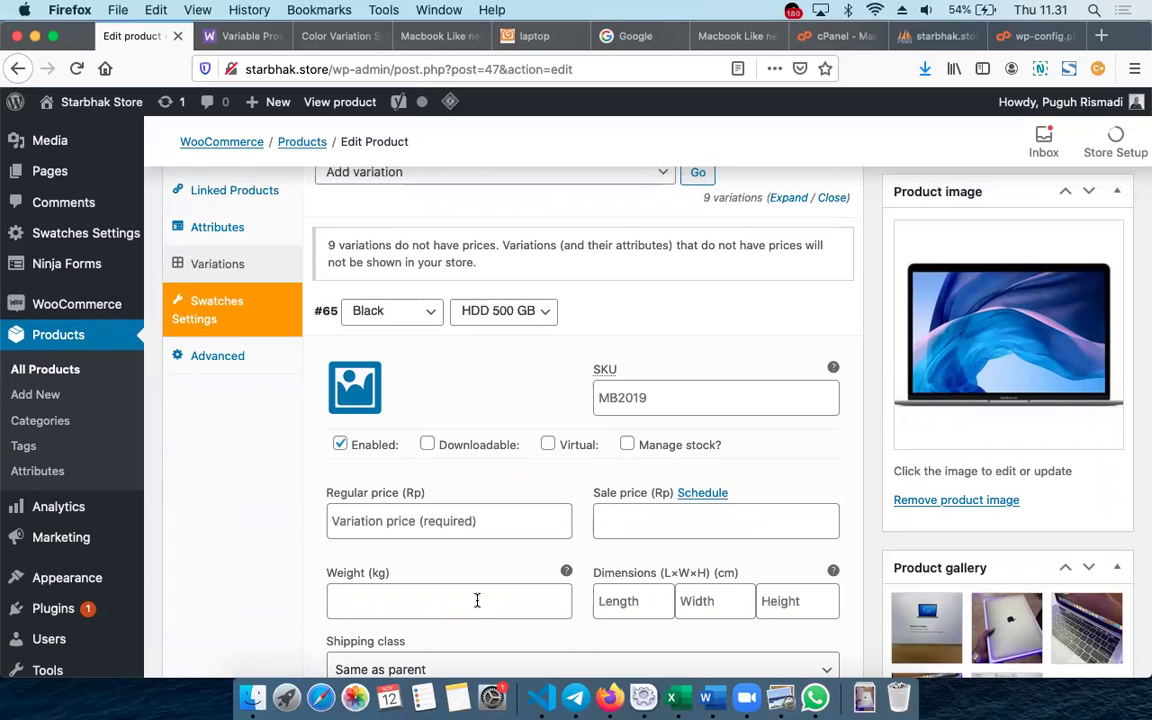
scroll(478, 600, down, 3)
scroll(476, 606, down, 2)
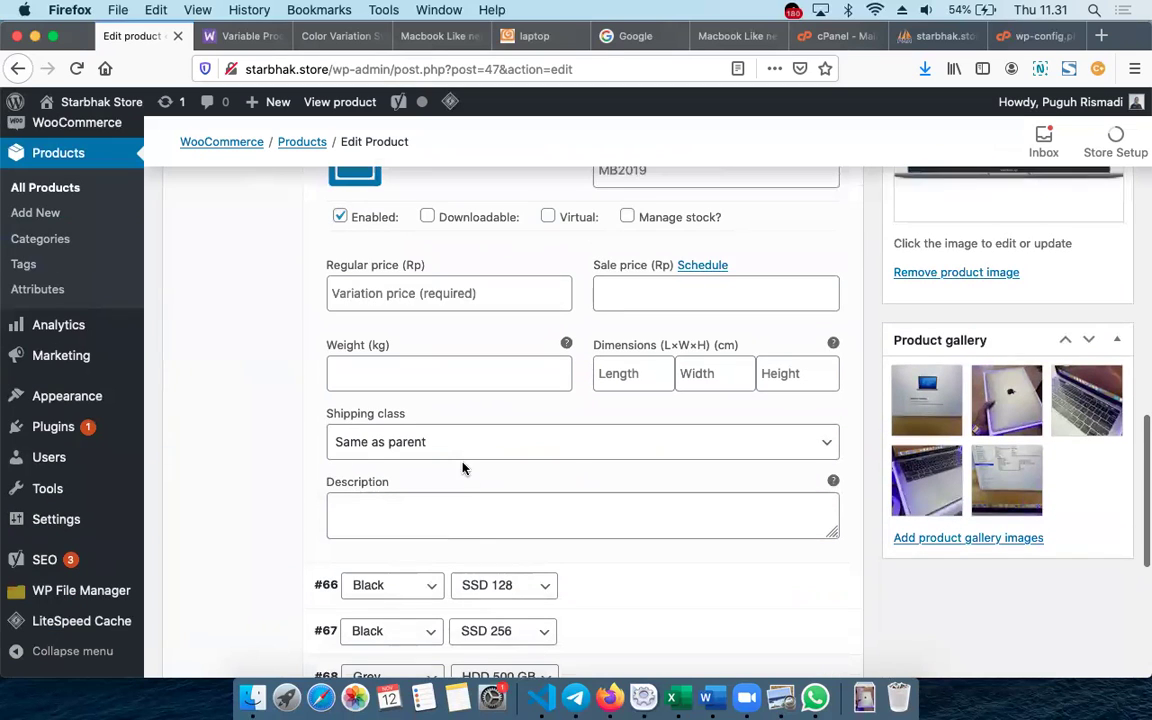
click(400, 444)
click(401, 438)
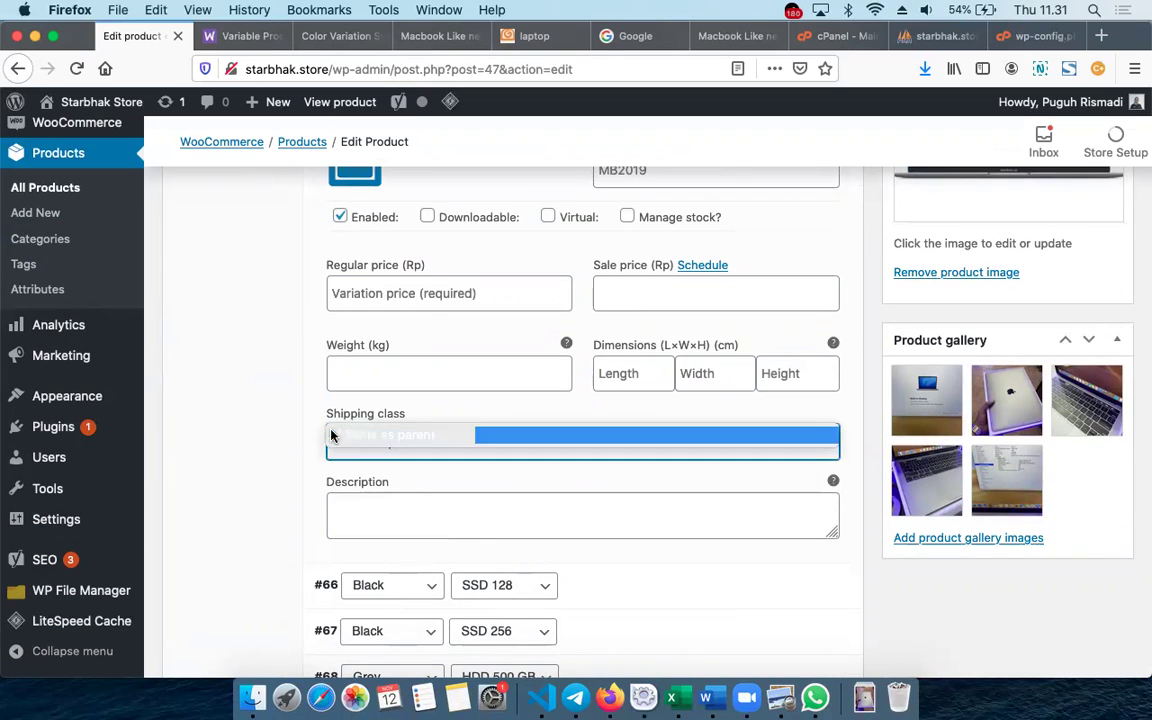
scroll(512, 522, down, 6)
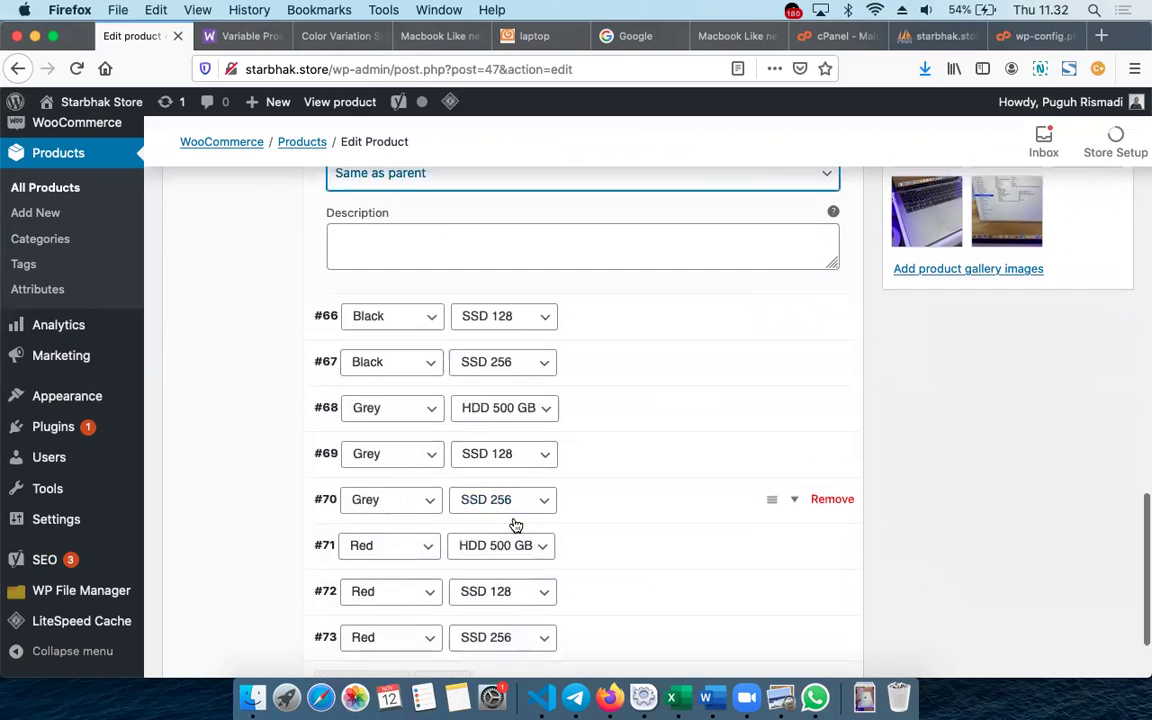
scroll(514, 524, up, 8)
scroll(513, 521, up, 2)
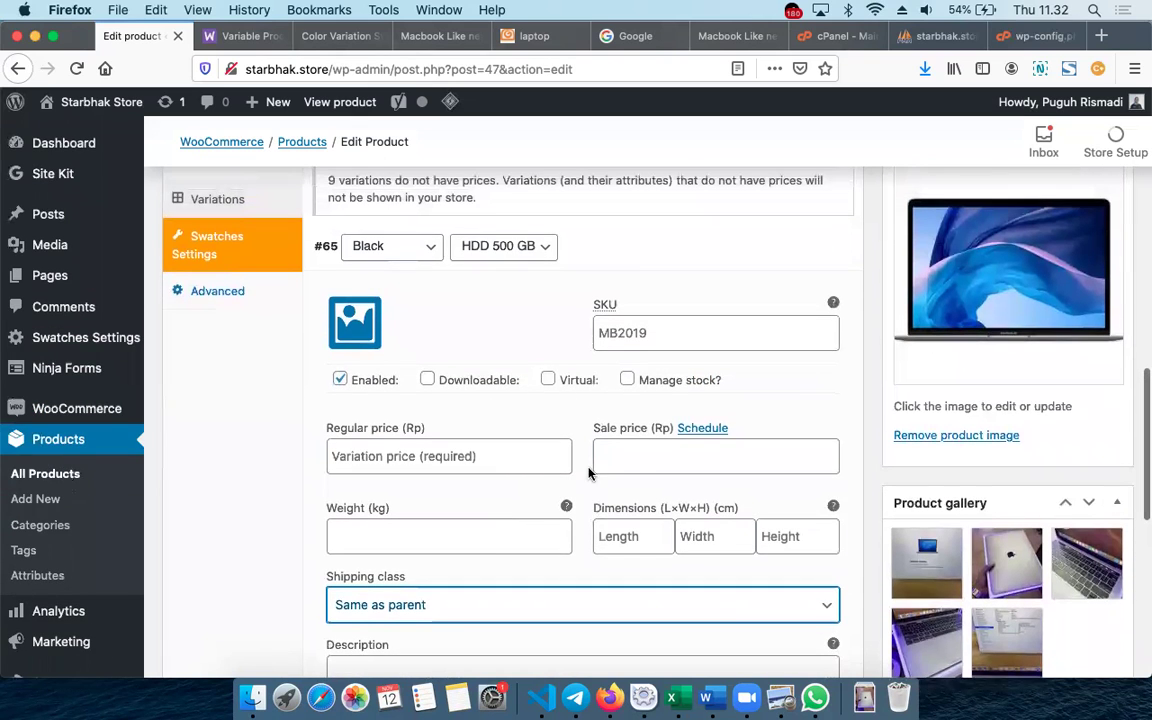
scroll(548, 442, up, 1)
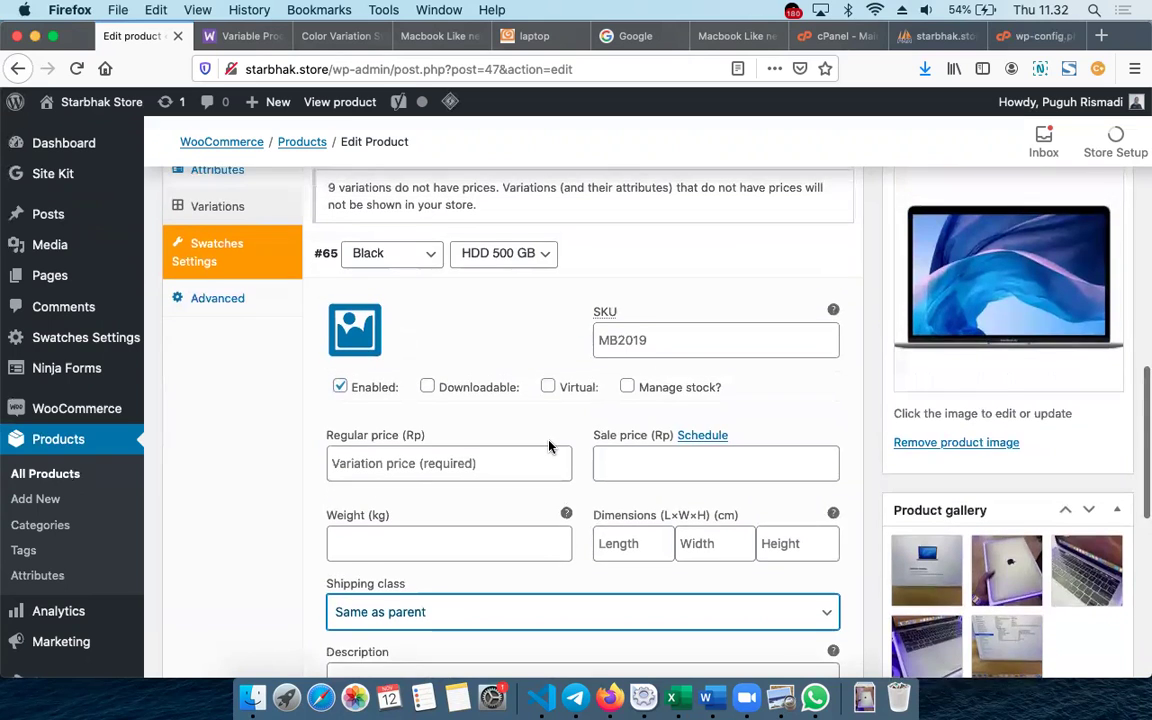
scroll(548, 447, down, 1)
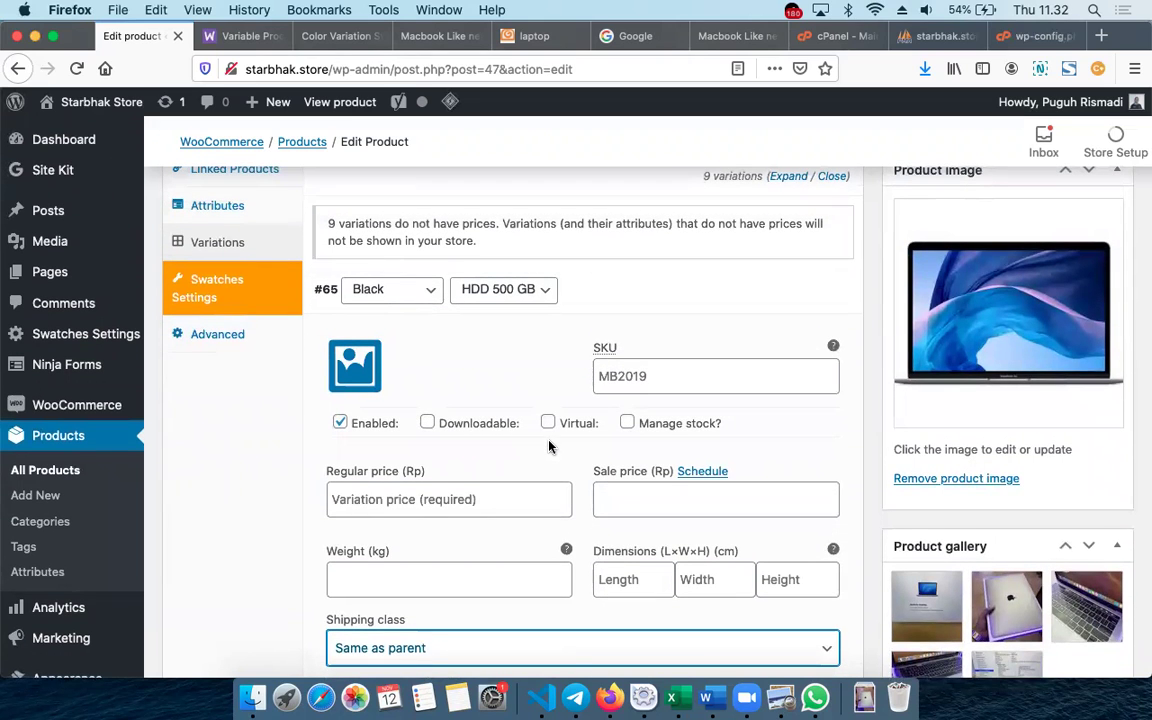
scroll(548, 447, down, 3)
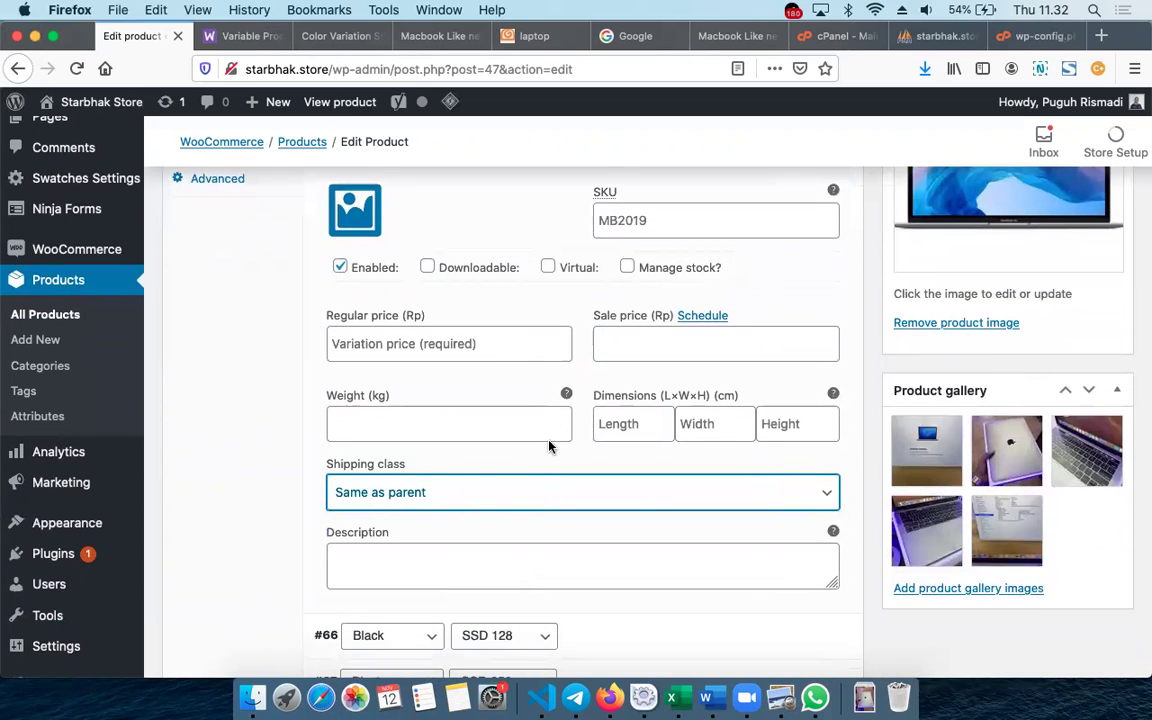
Enter 16500000 as the regular price of the Black, HDD 500 GB variation
click(494, 344)
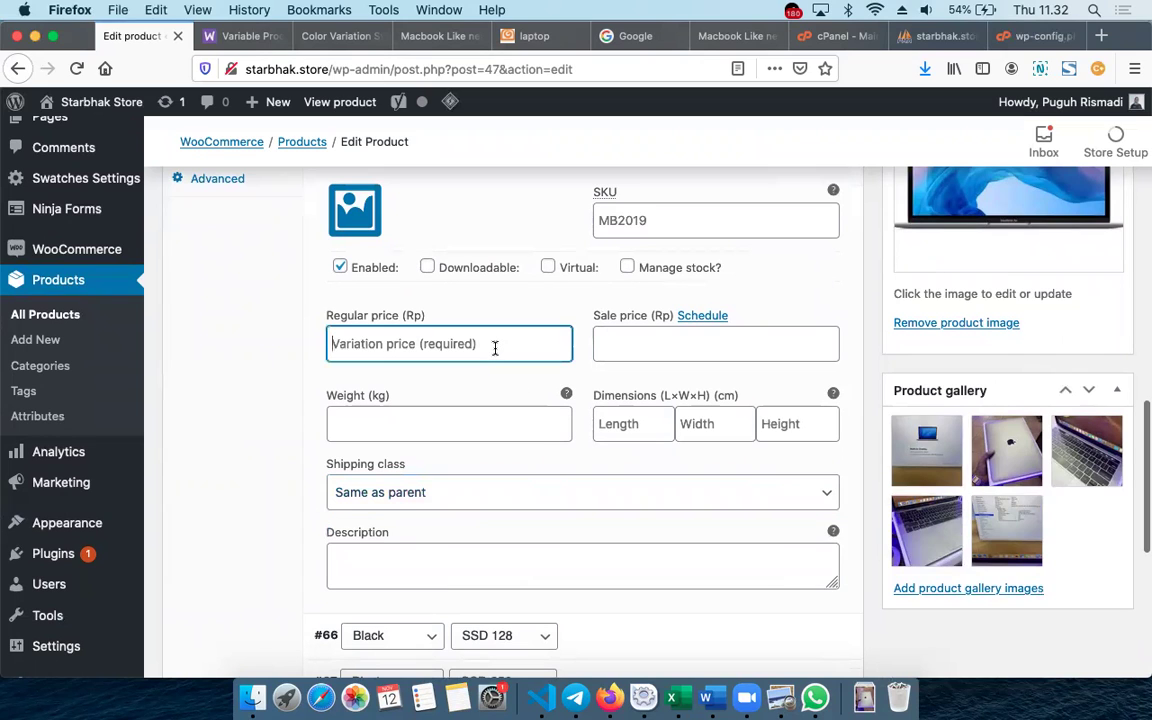
scroll(420, 344, up, 1)
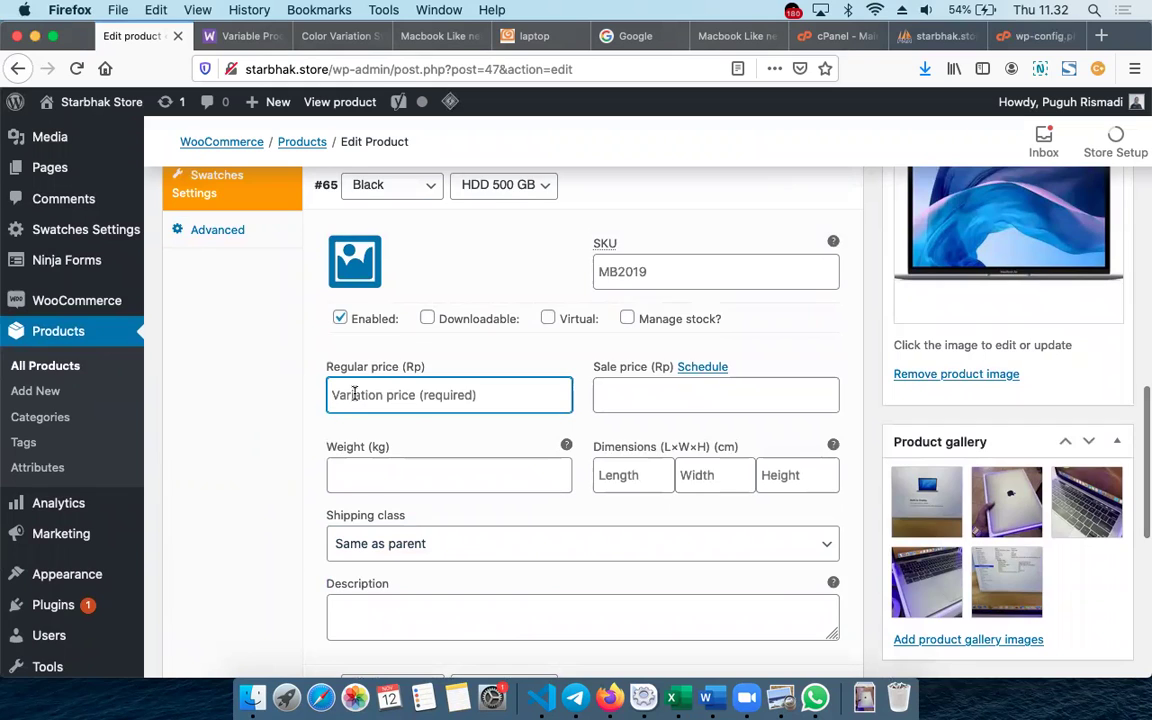
scroll(354, 396, up, 2)
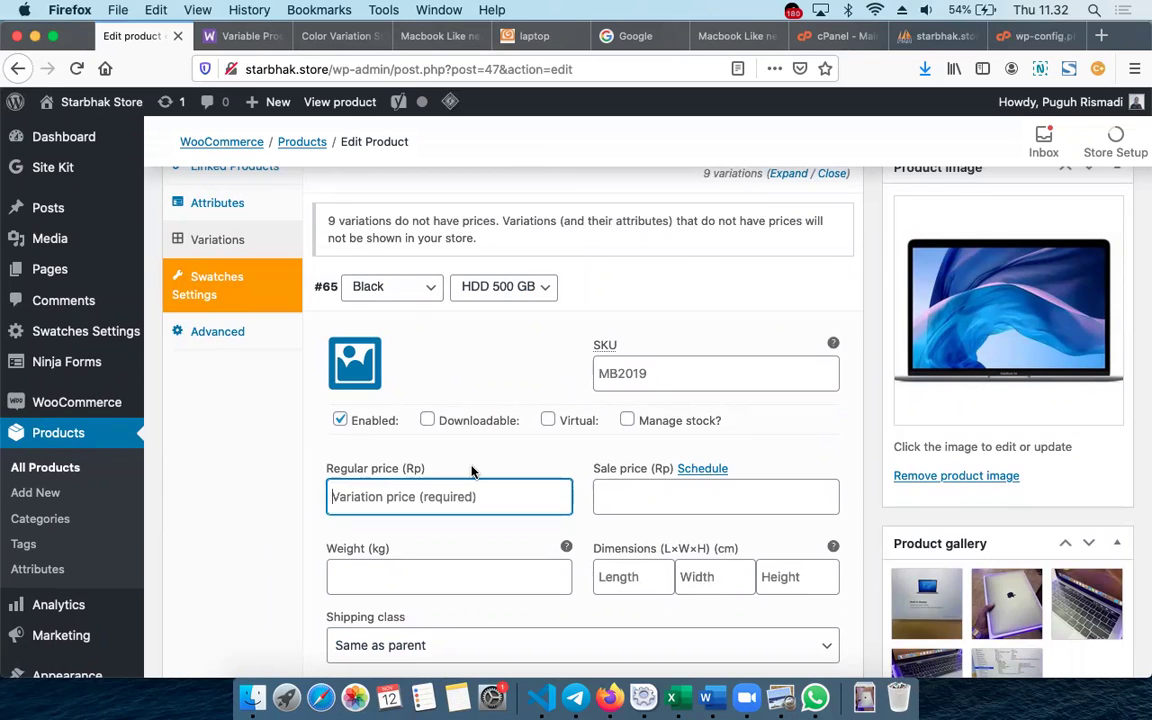
text(17)
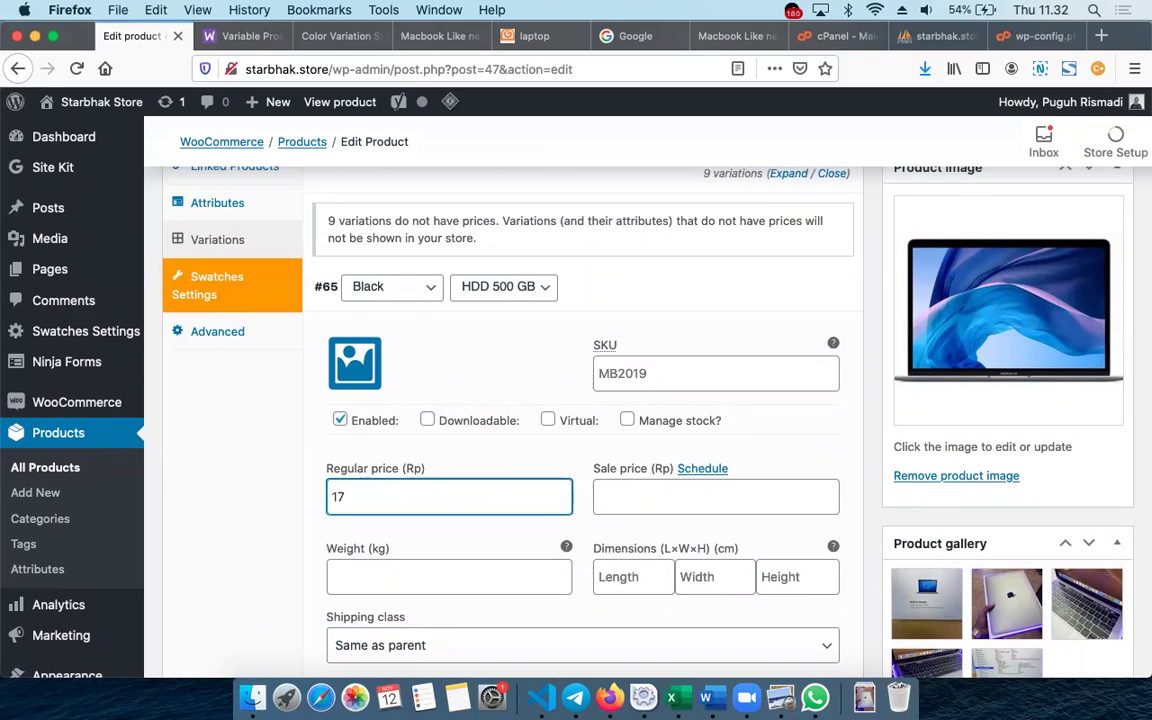
key(BackSpace)
text(7)
key(BackSpace)
text(6500000)
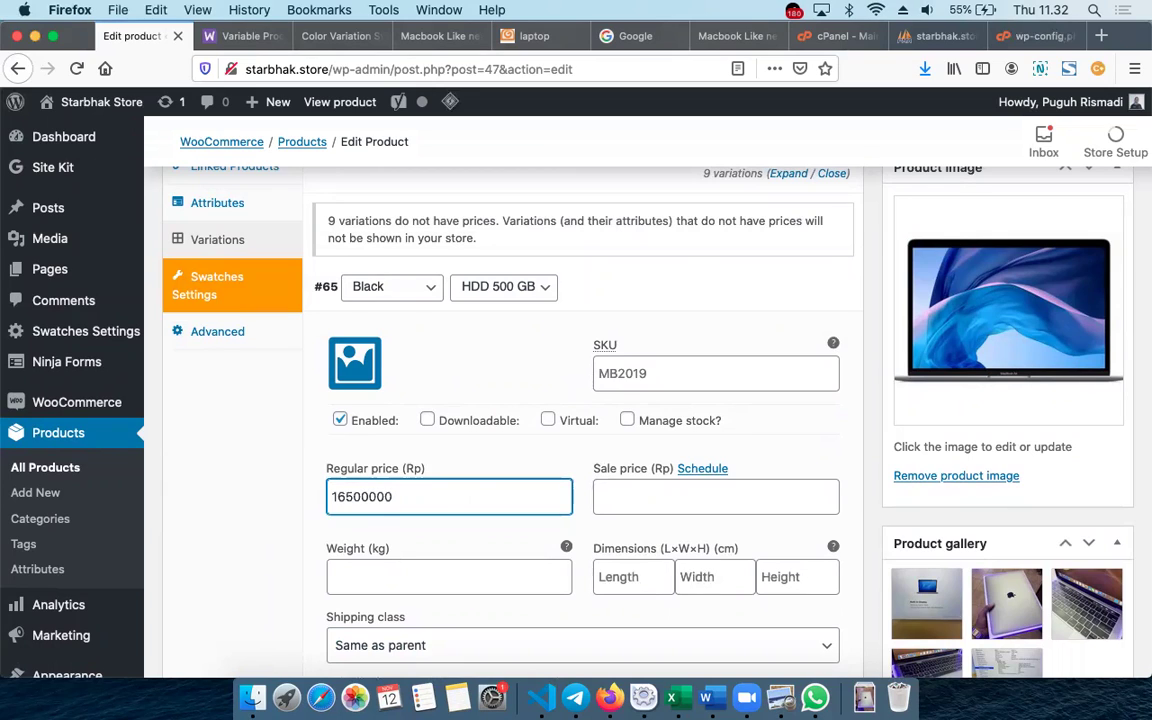
Copy the 16500000 regular price into the variation's sale price and set the regular price to 18500000
key(super+a)
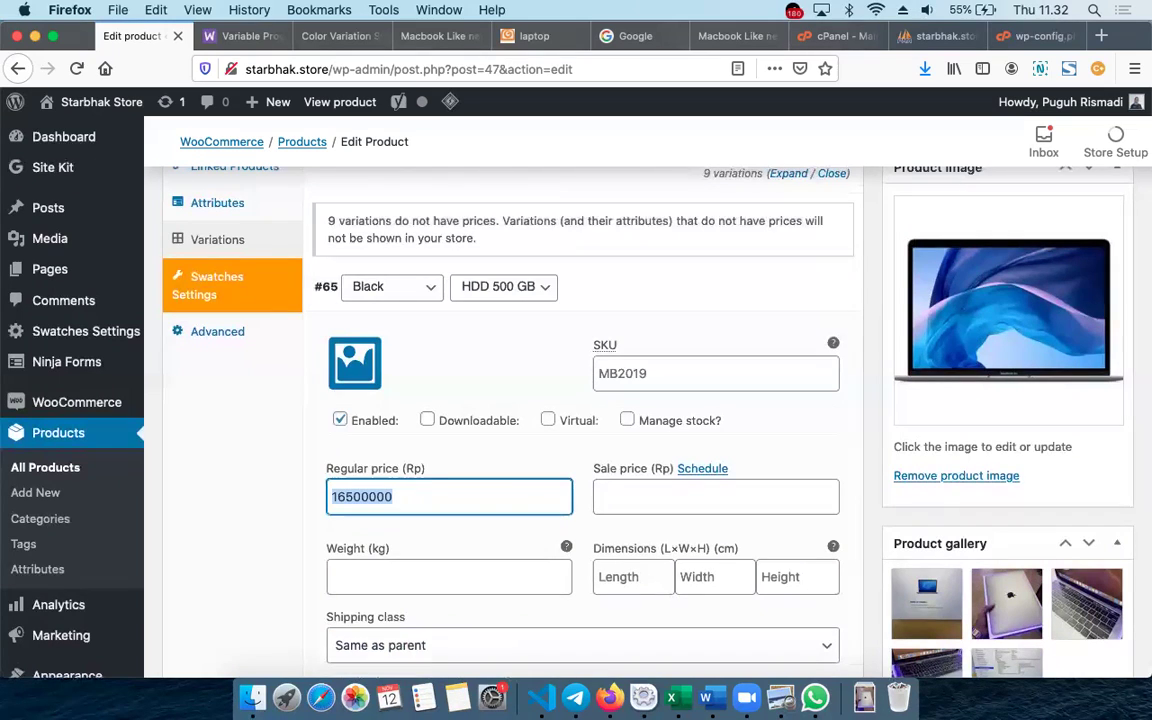
key(super+c)
click(677, 496)
key(super+v)
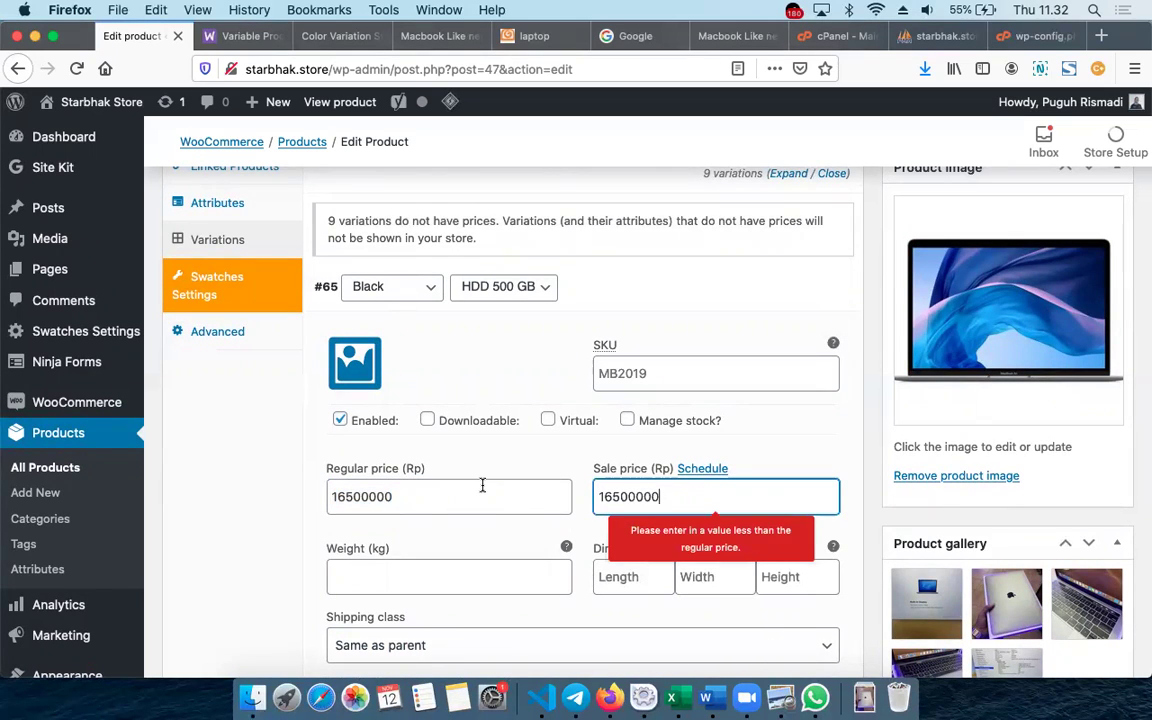
click(347, 494)
key(BackSpace)
text(8)
click(662, 494)
key(super+v)
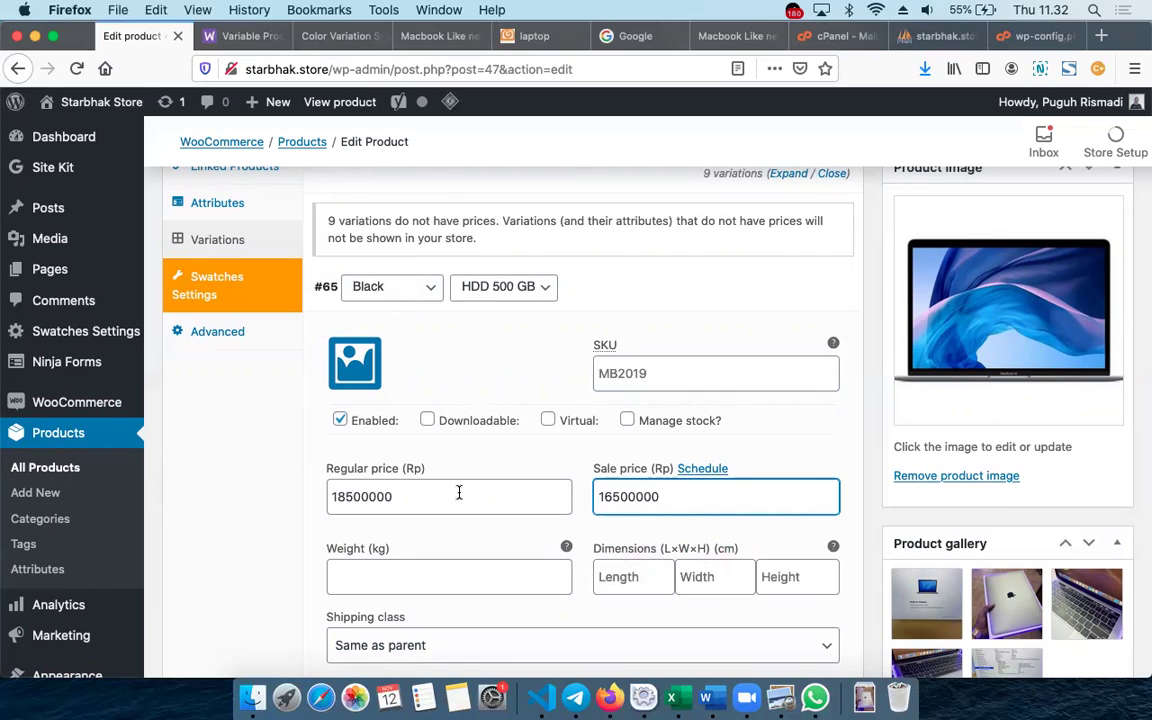
Set the Black, HDD 500 GB variation's weight to 3 kg and its dimensions to 30 × 10 × 4 cm
click(411, 565)
text(3)
click(639, 577)
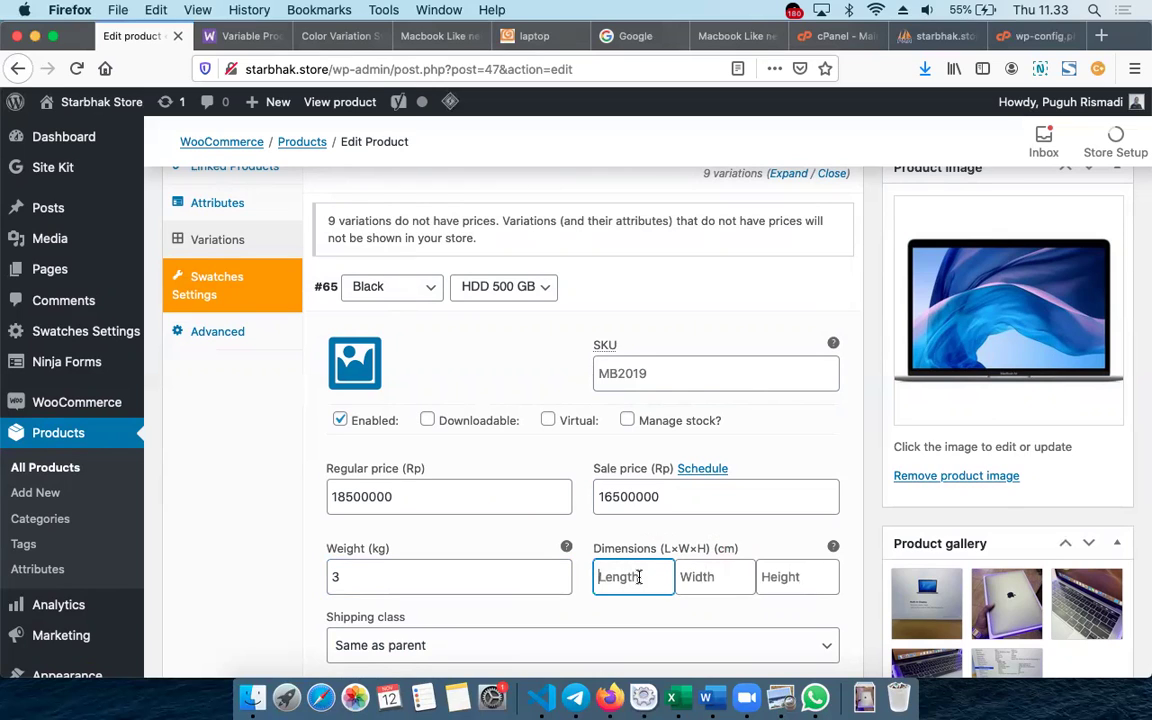
text(30)
key(Tab)
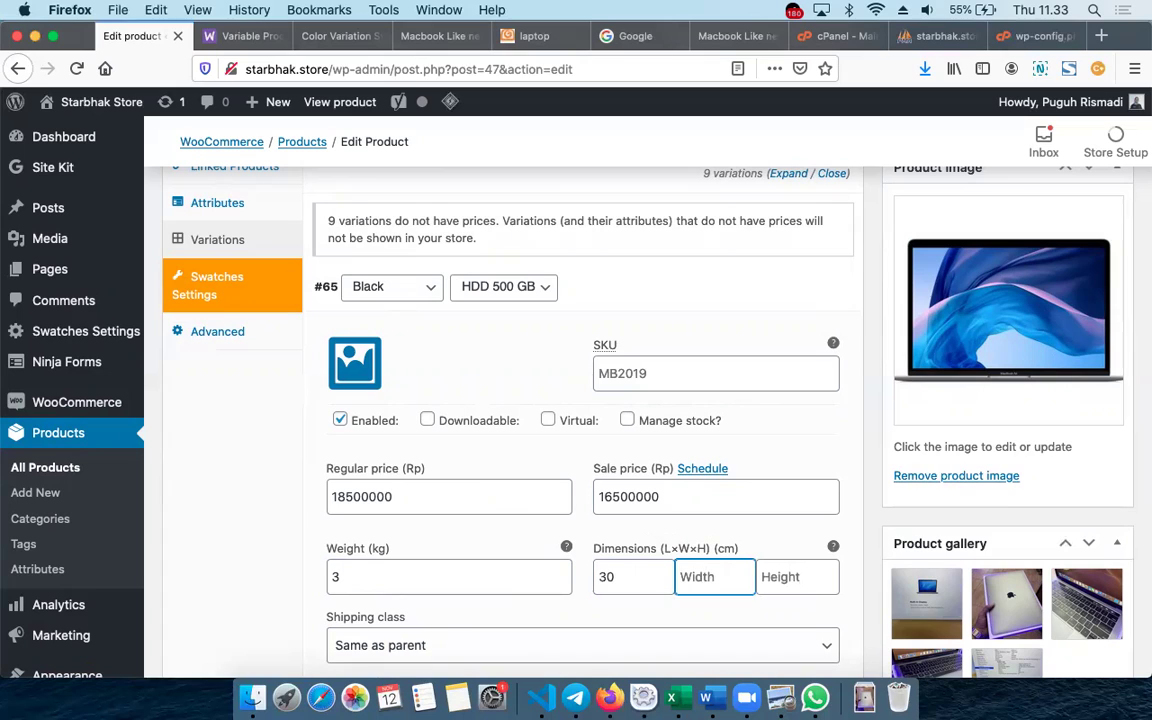
click(801, 584)
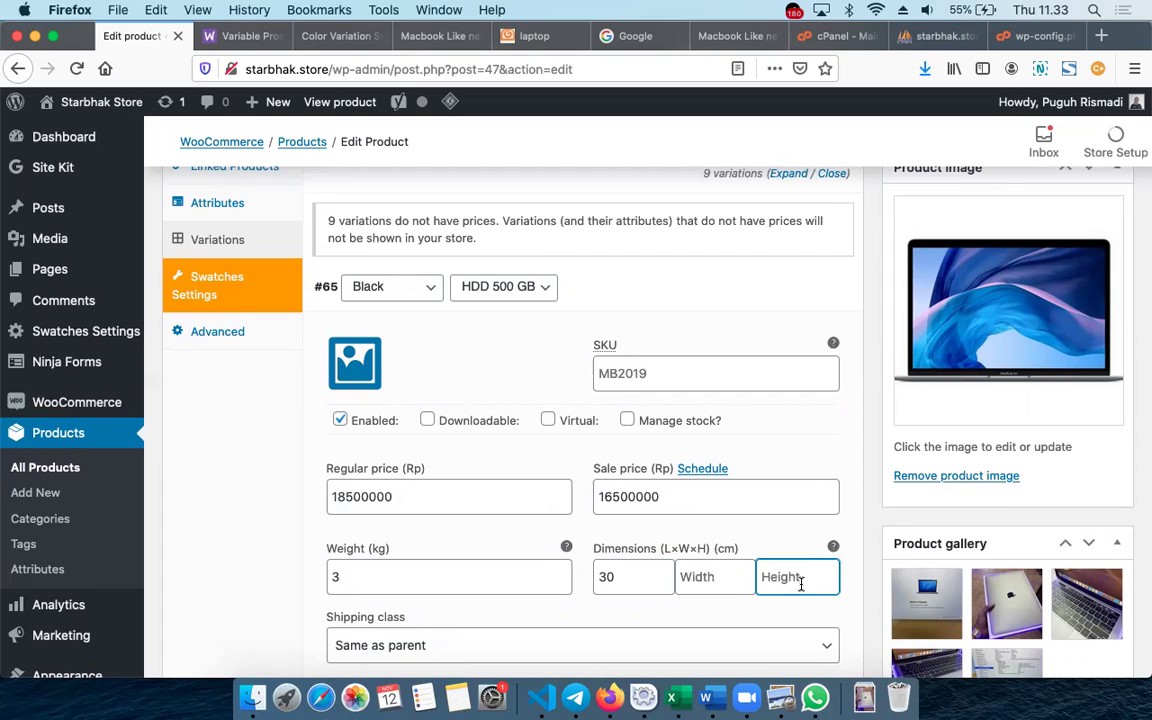
text(4)
click(693, 584)
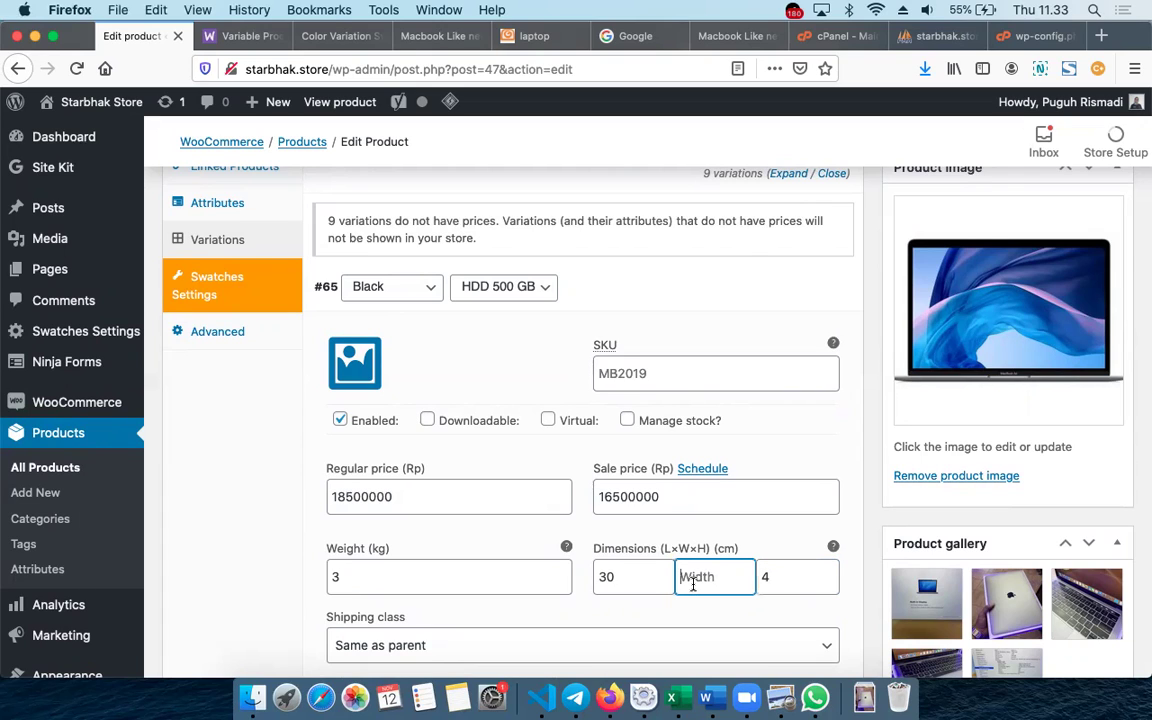
text(10)
Expand the Grey, SSD 128 variation, leaving its color and storage selections as they are
scroll(560, 445, down, 5)
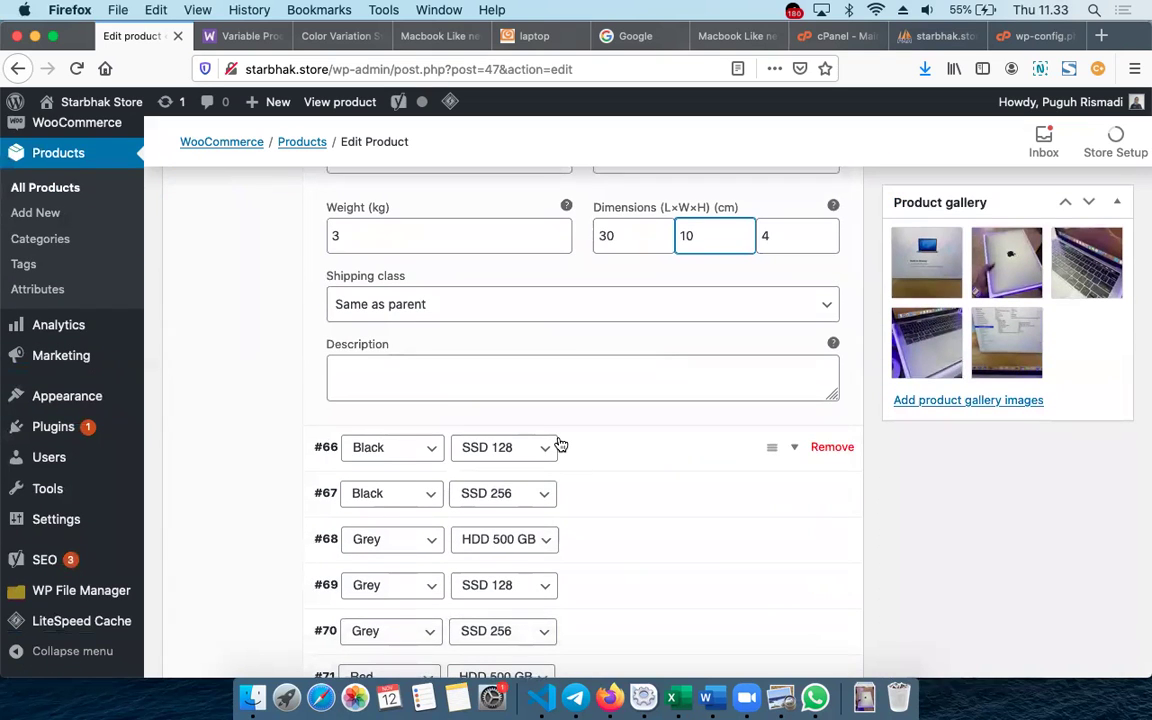
scroll(560, 445, down, 3)
scroll(560, 445, up, 3)
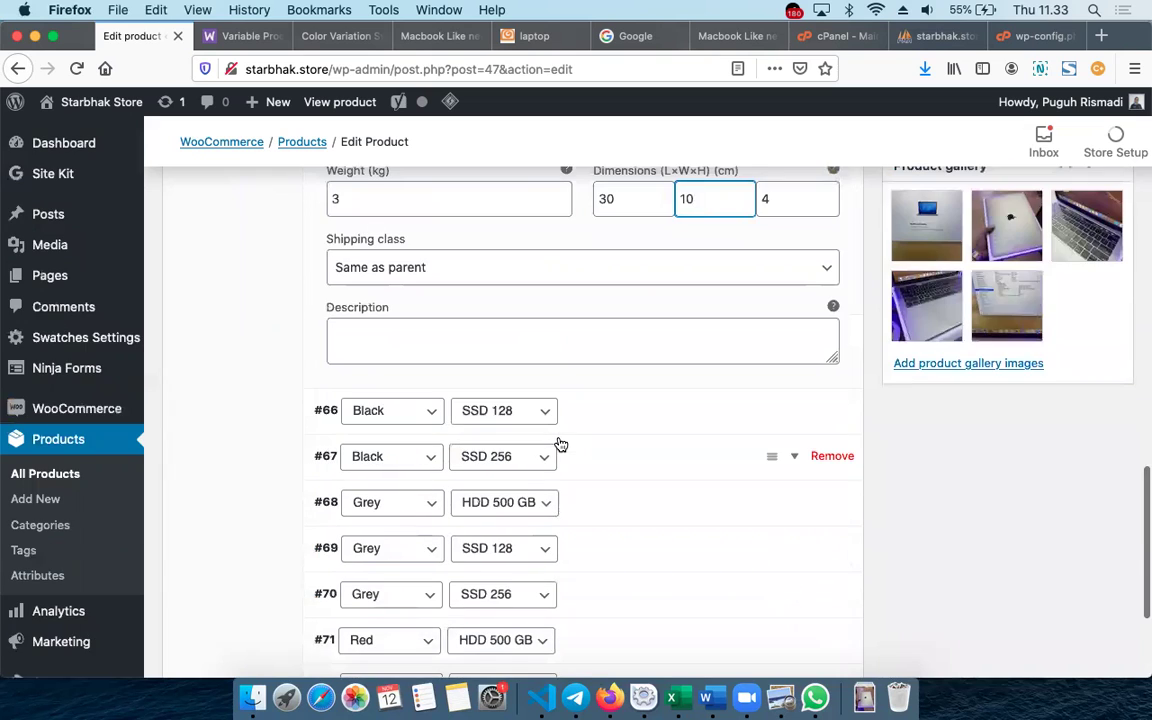
scroll(560, 445, down, 3)
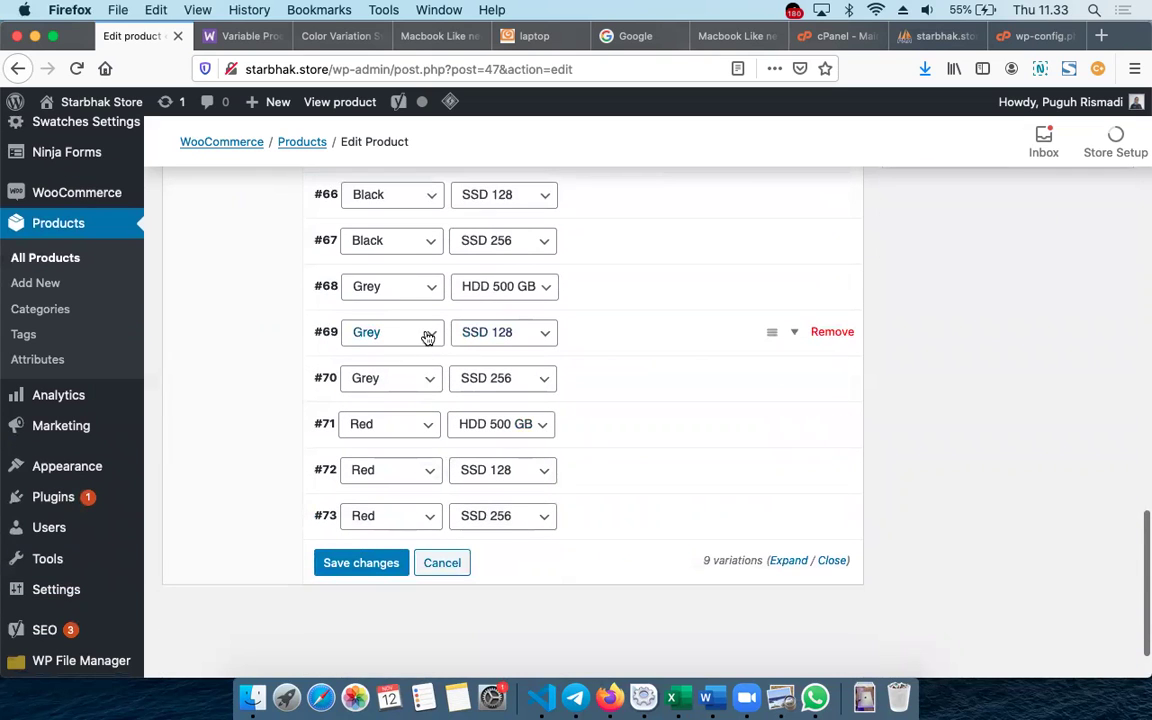
click(424, 335)
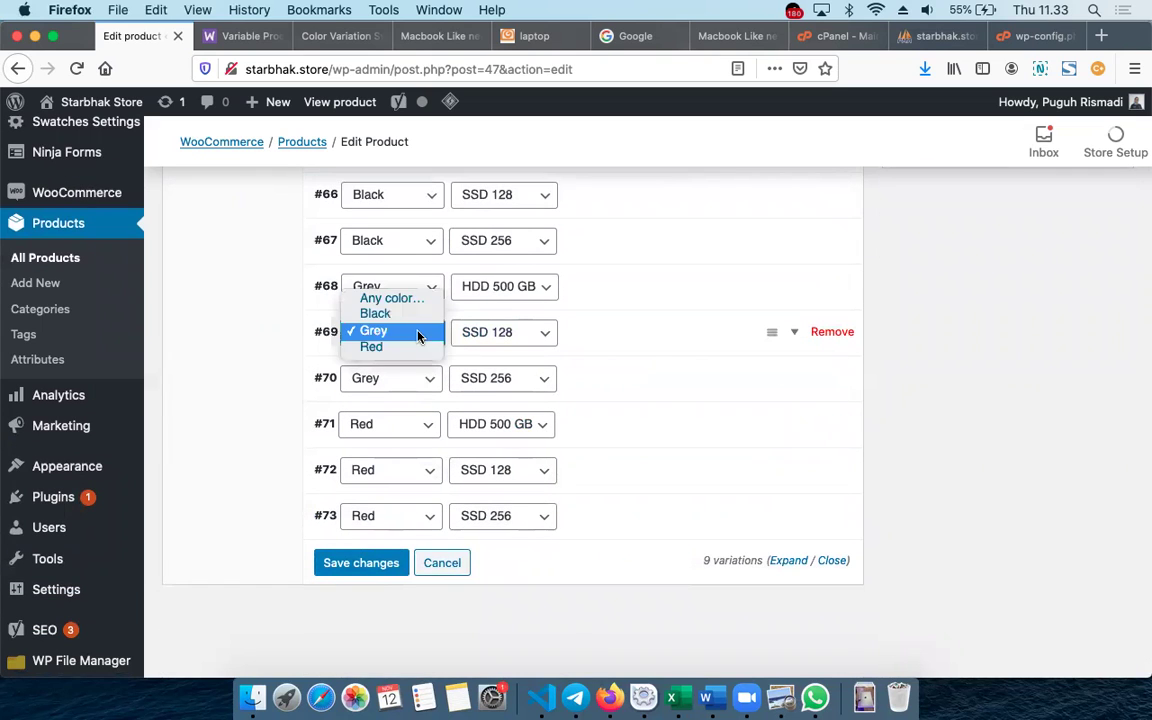
click(649, 355)
click(638, 348)
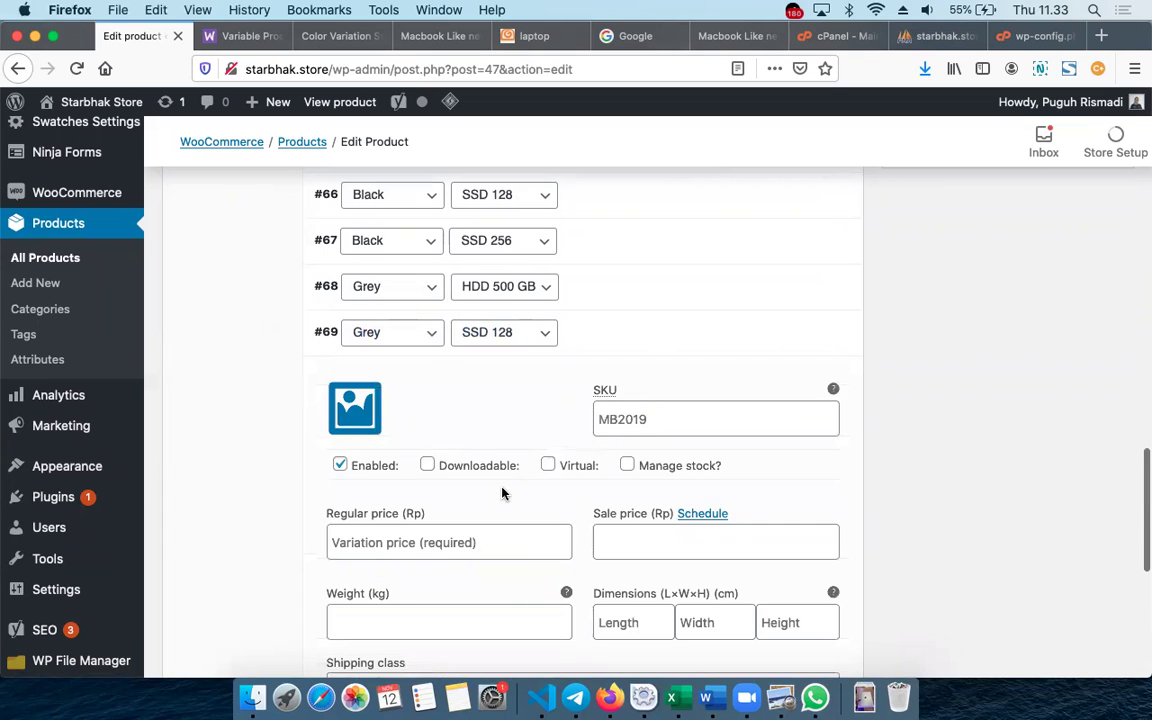
Set the Grey, SSD 128 variation's regular price to 18500000 and its sale price to 17500000
scroll(502, 492, down, 3)
click(457, 315)
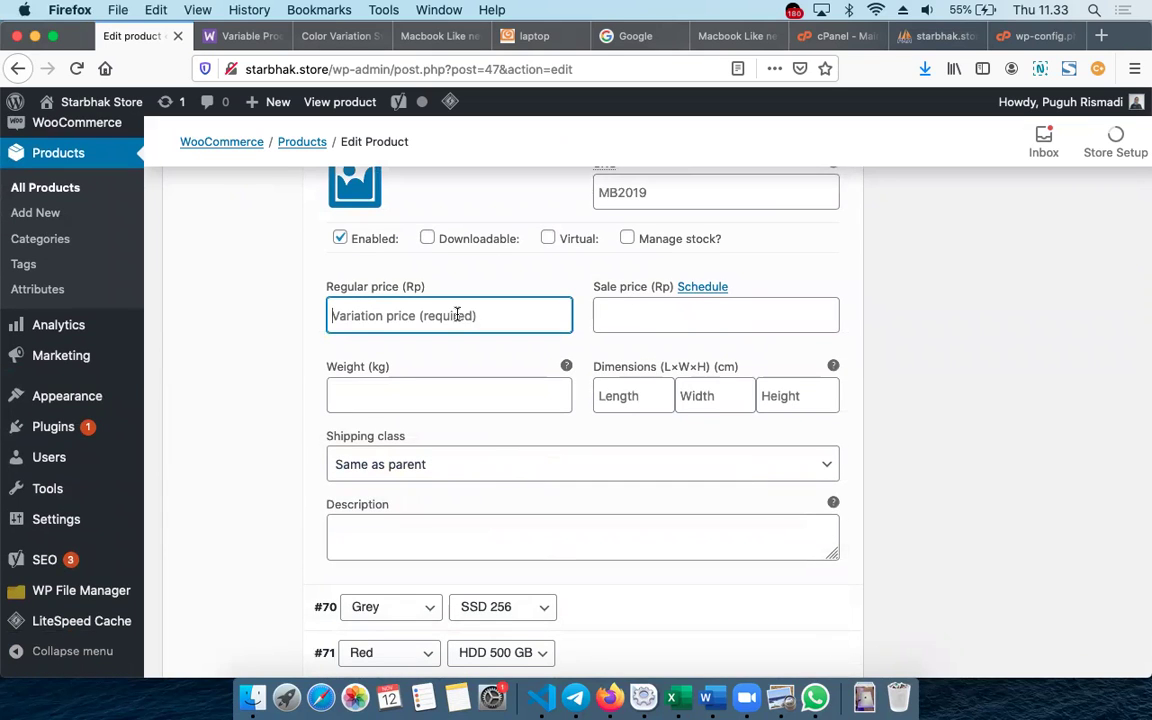
text(18)
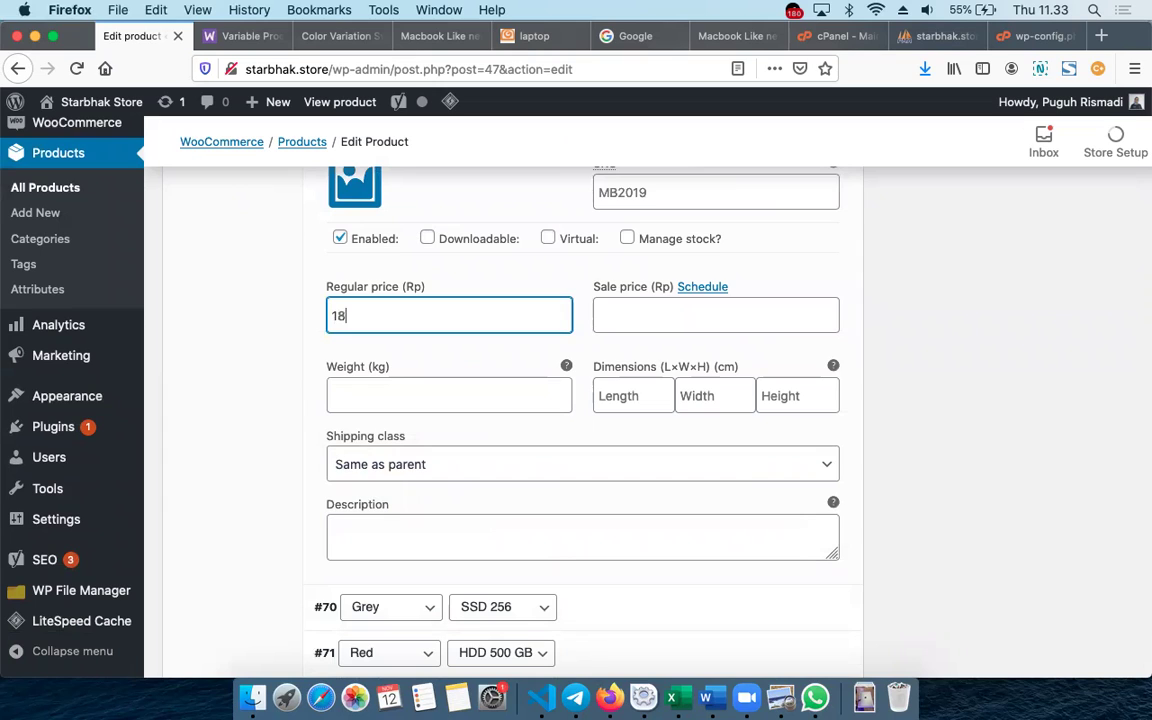
text(50)
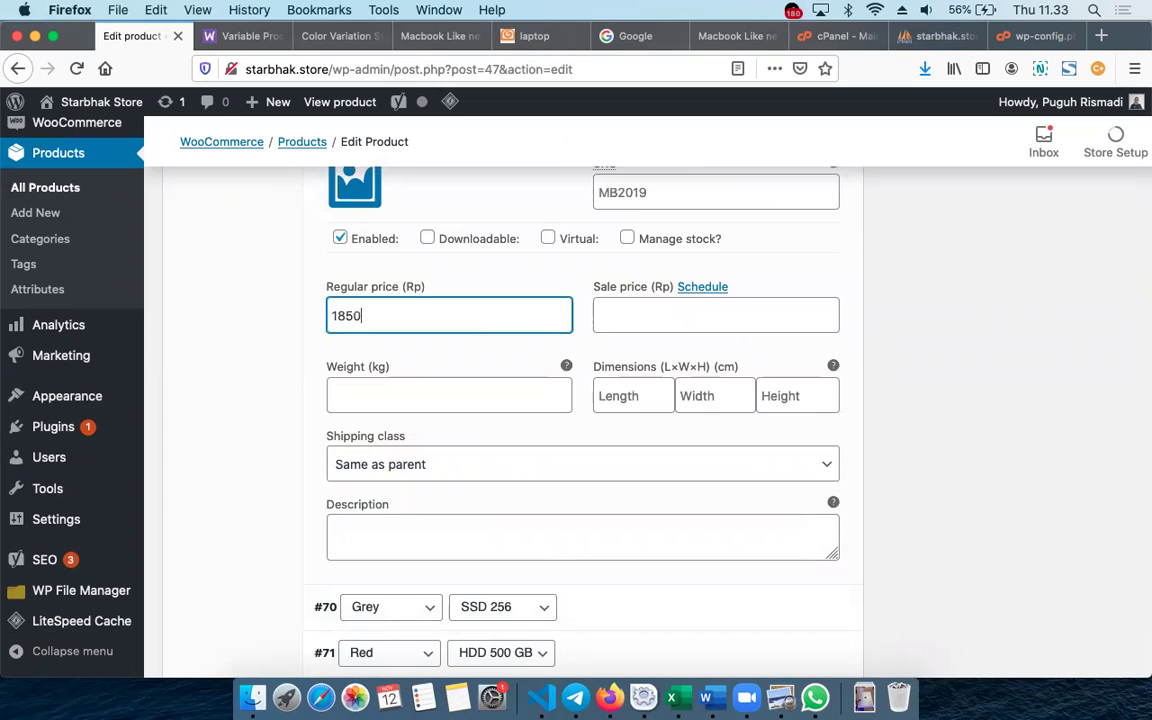
text(0000)
key(super+a)
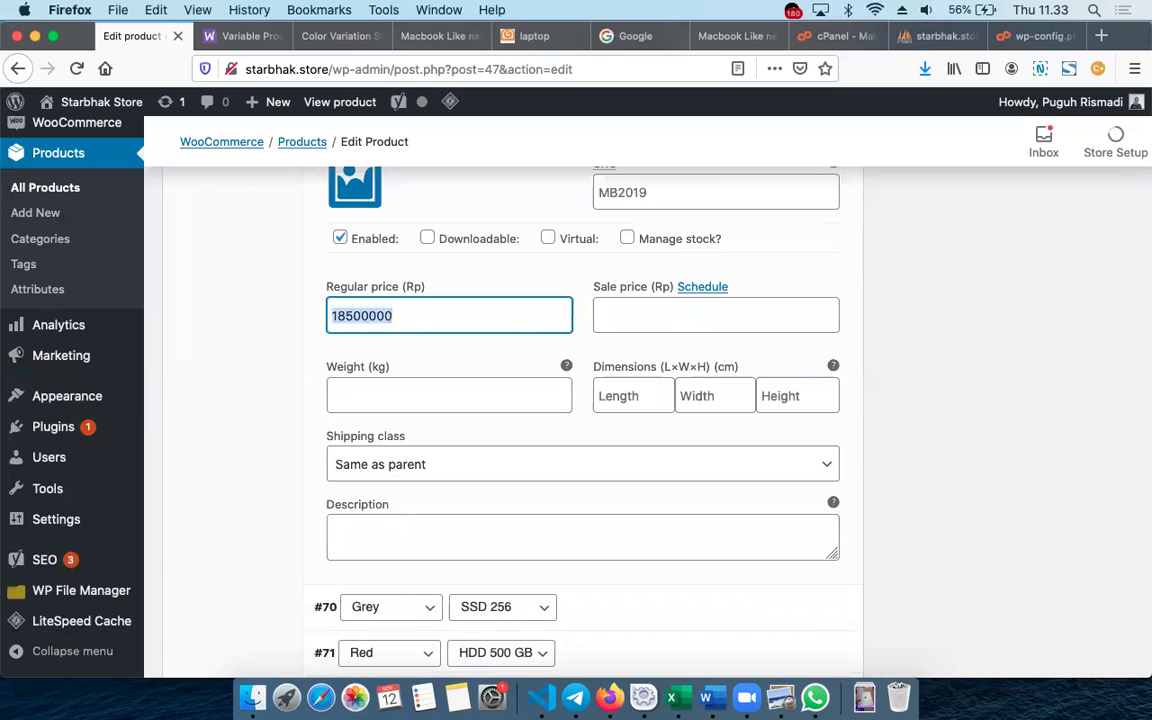
click(643, 324)
text(1)
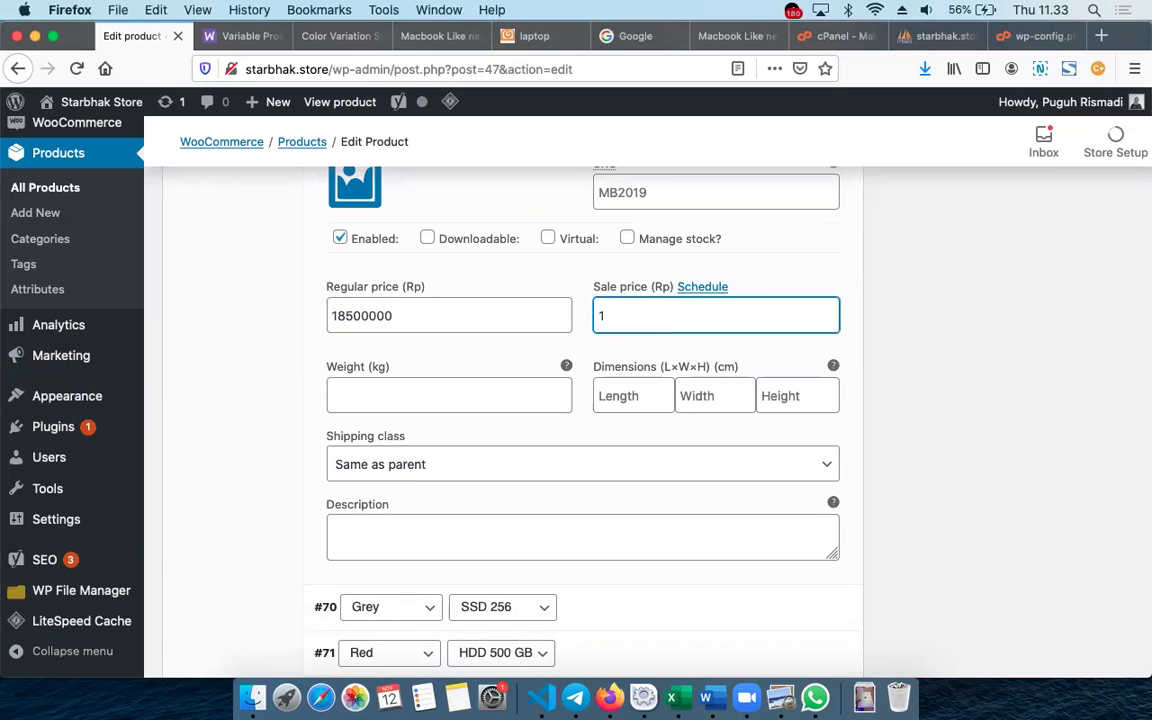
text(7500000)
Set the Grey, SSD 128 variation's weight to 4 kg and its dimensions to 20 × 10 × 4 cm
click(529, 400)
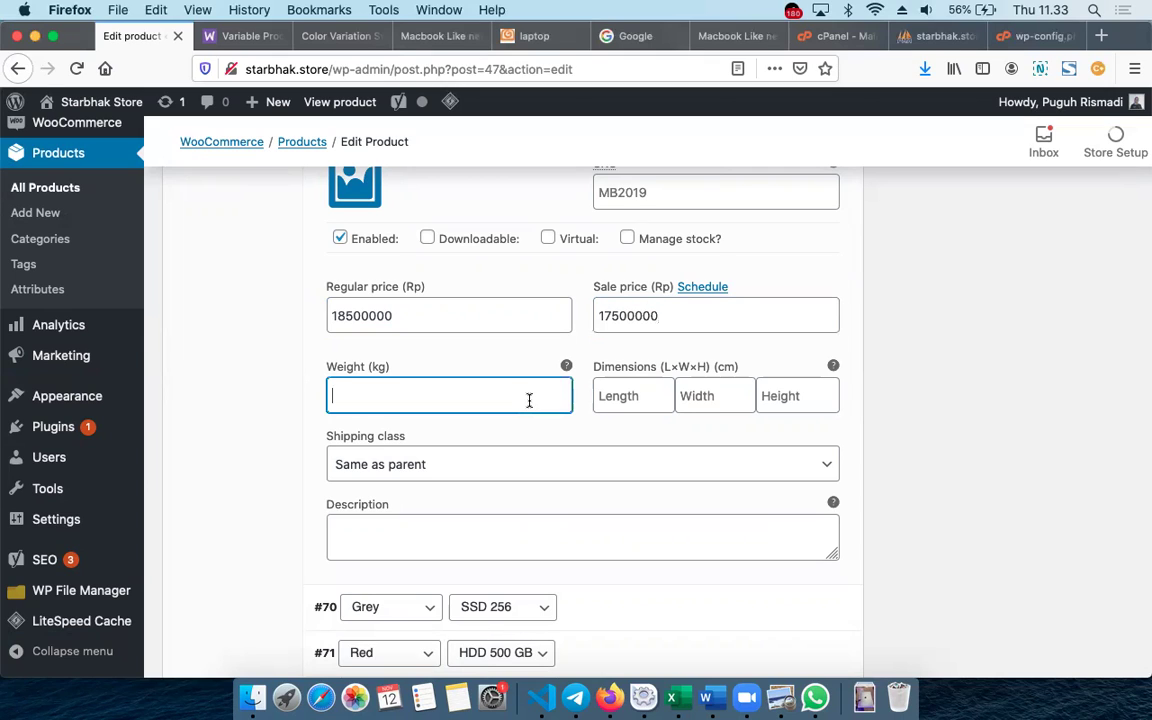
text(4)
click(637, 395)
text(1)
key(BackSpace)
text(20)
key(Tab)
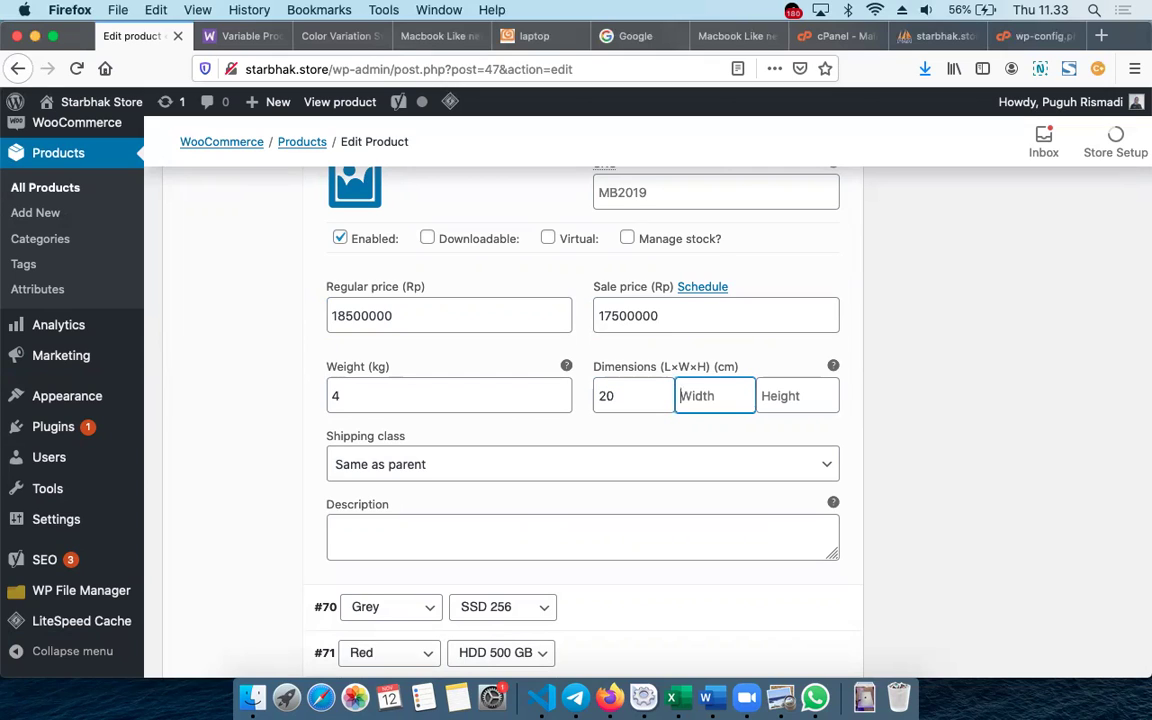
text(10)
key(Tab)
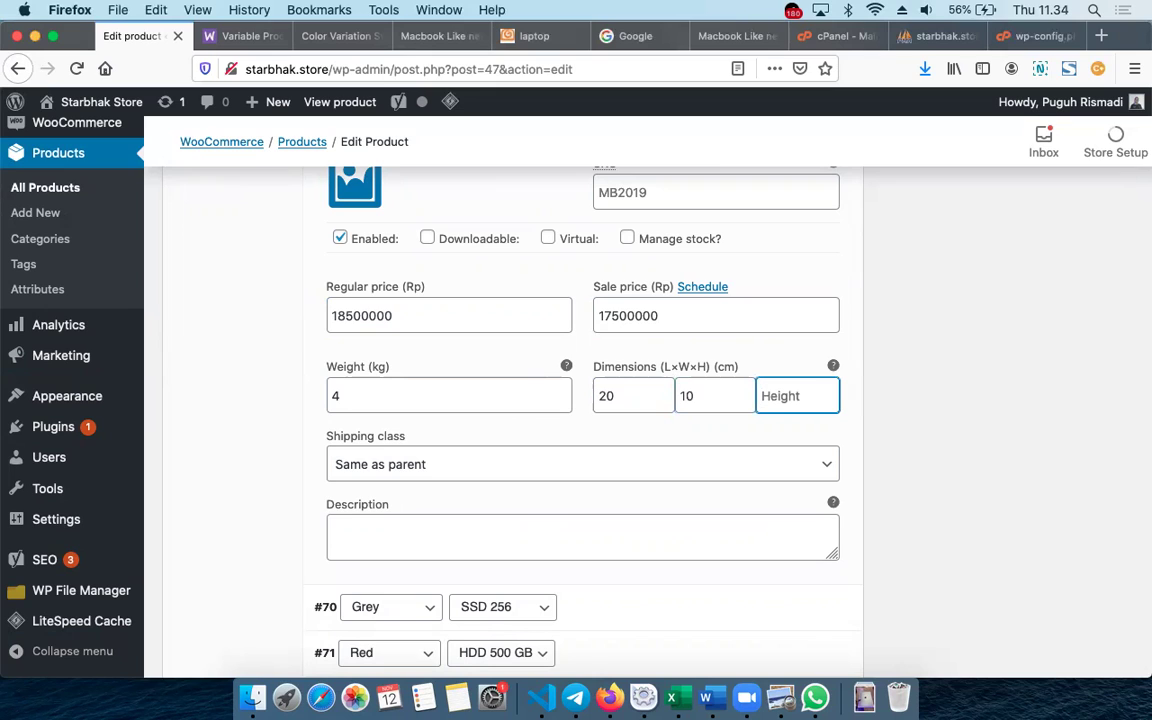
text(4)
Save the variation changes and update the Macbook product
scroll(512, 520, down, 3)
click(388, 579)
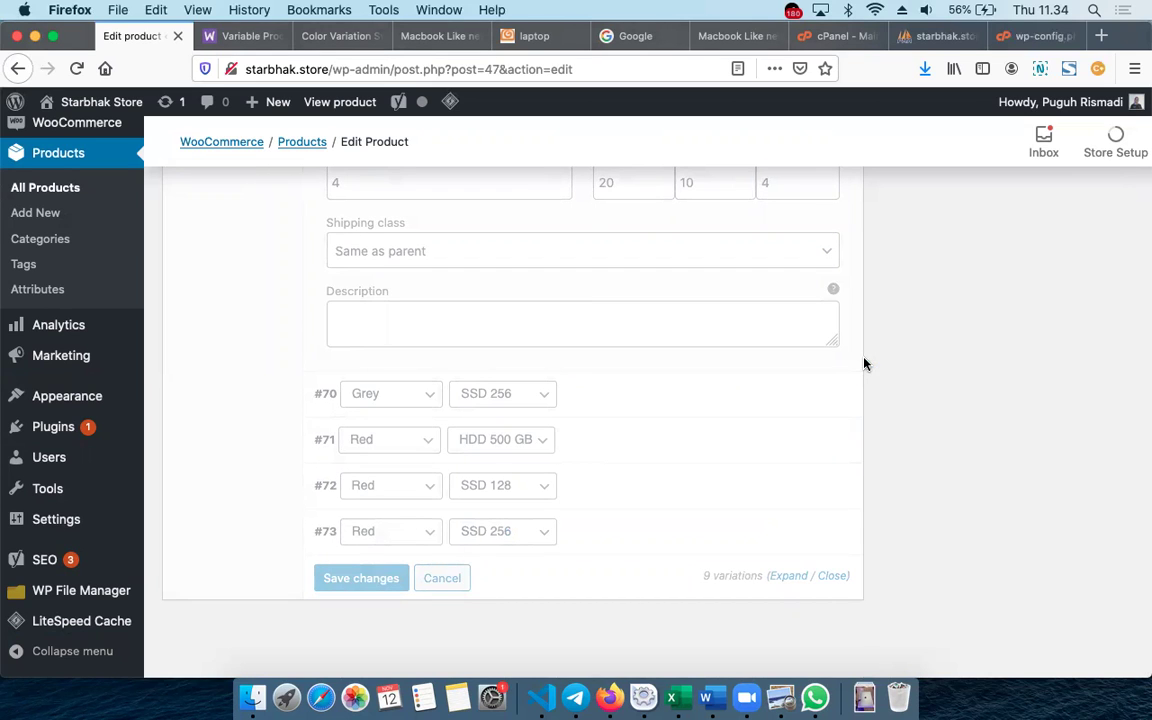
scroll(865, 363, up, 20)
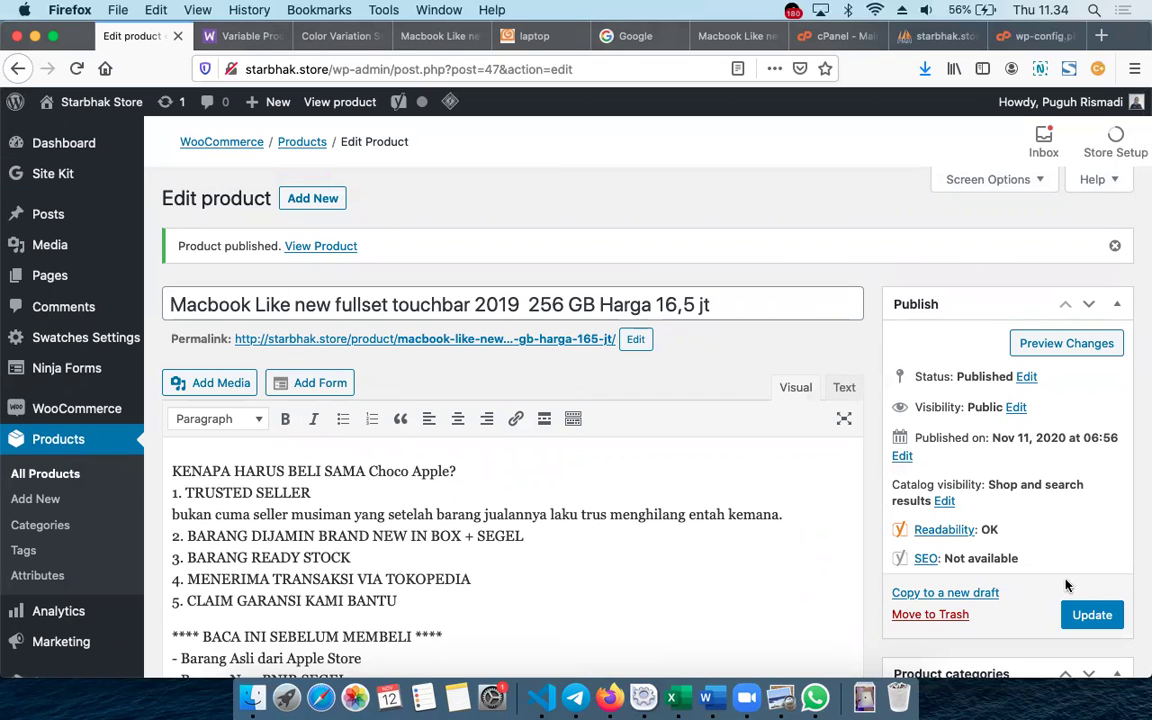
scroll(493, 535, down, 20)
scroll(493, 535, down, 5)
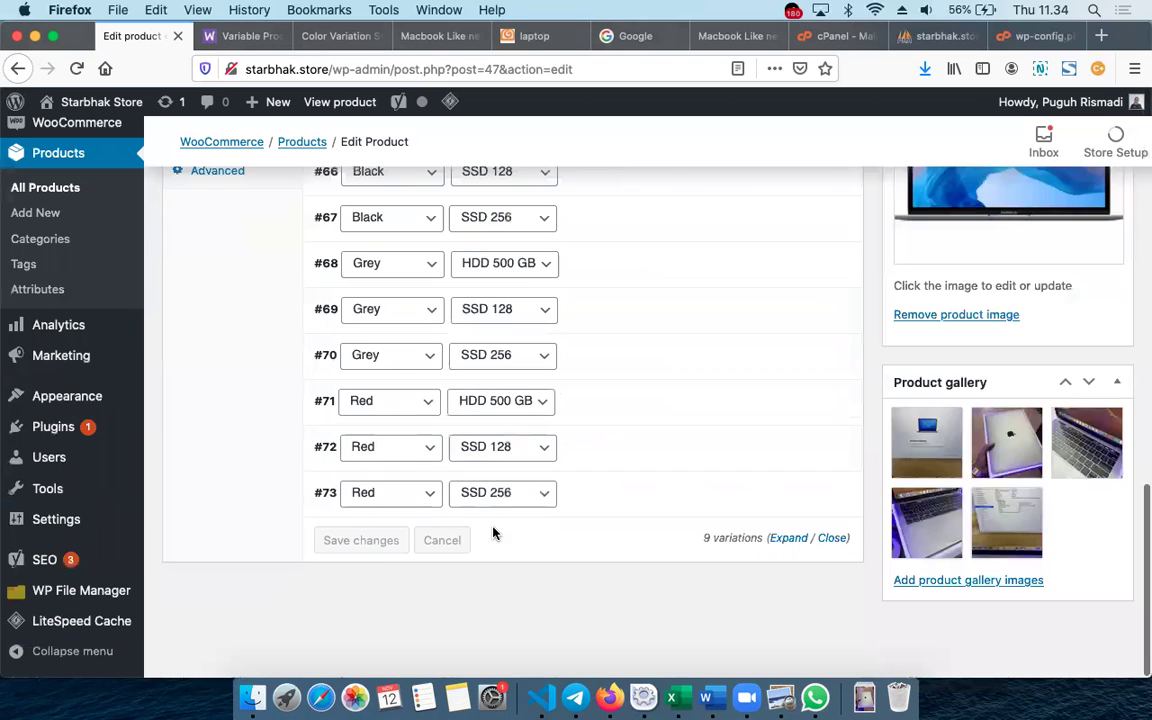
scroll(740, 437, up, 20)
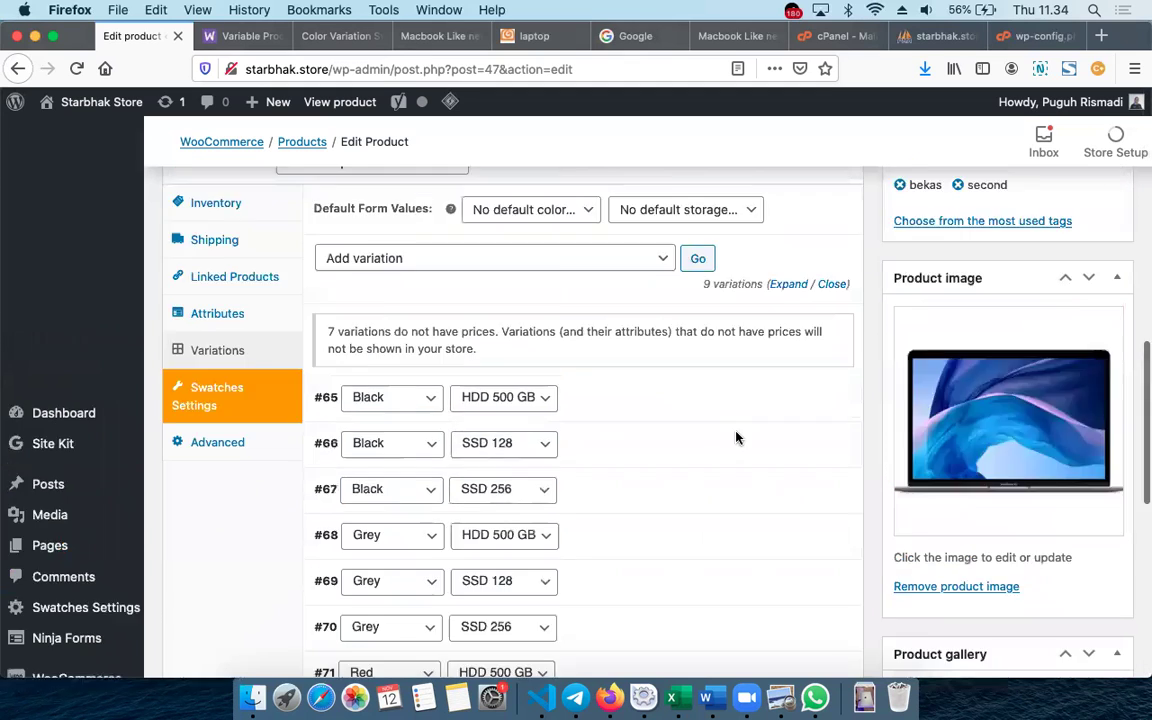
click(1092, 614)
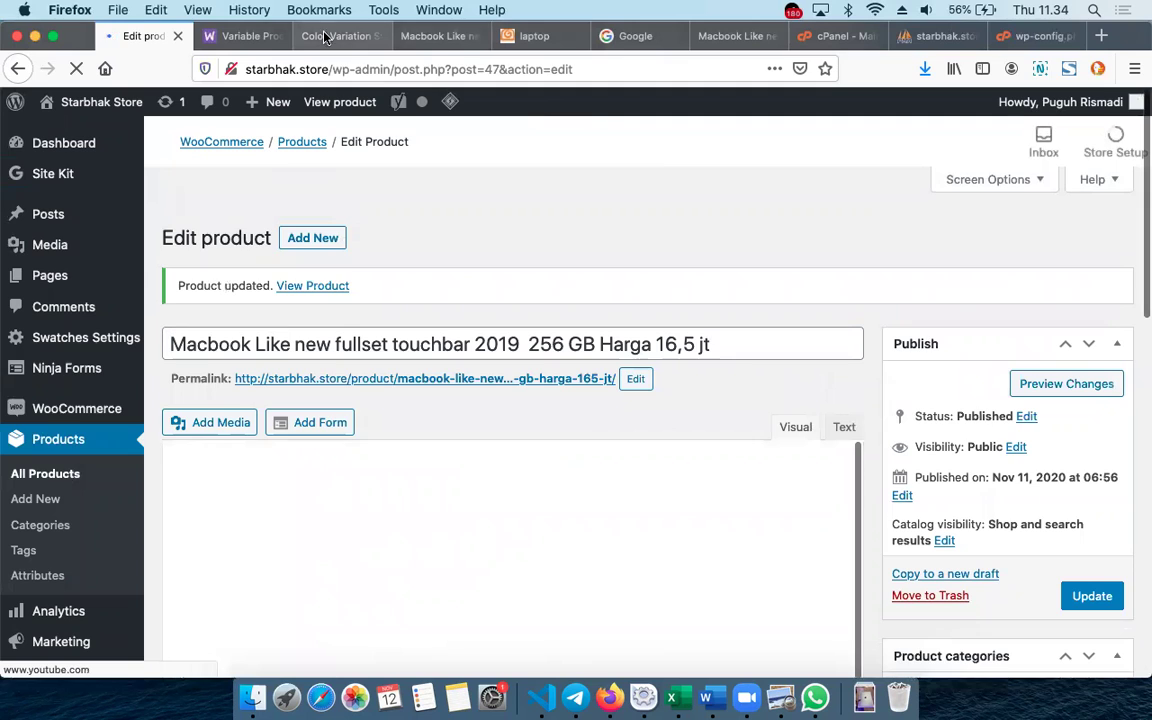
Reload the Macbook's store page and check which storage options the Grey and Black color swatches offer
click(440, 36)
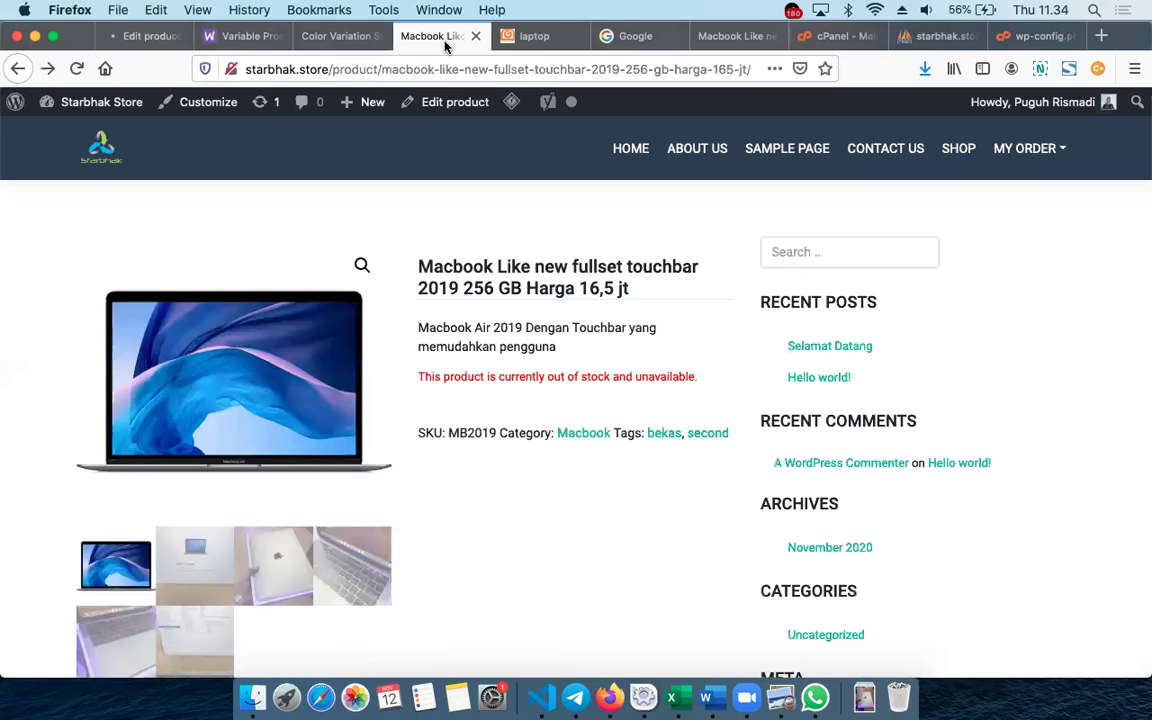
click(317, 68)
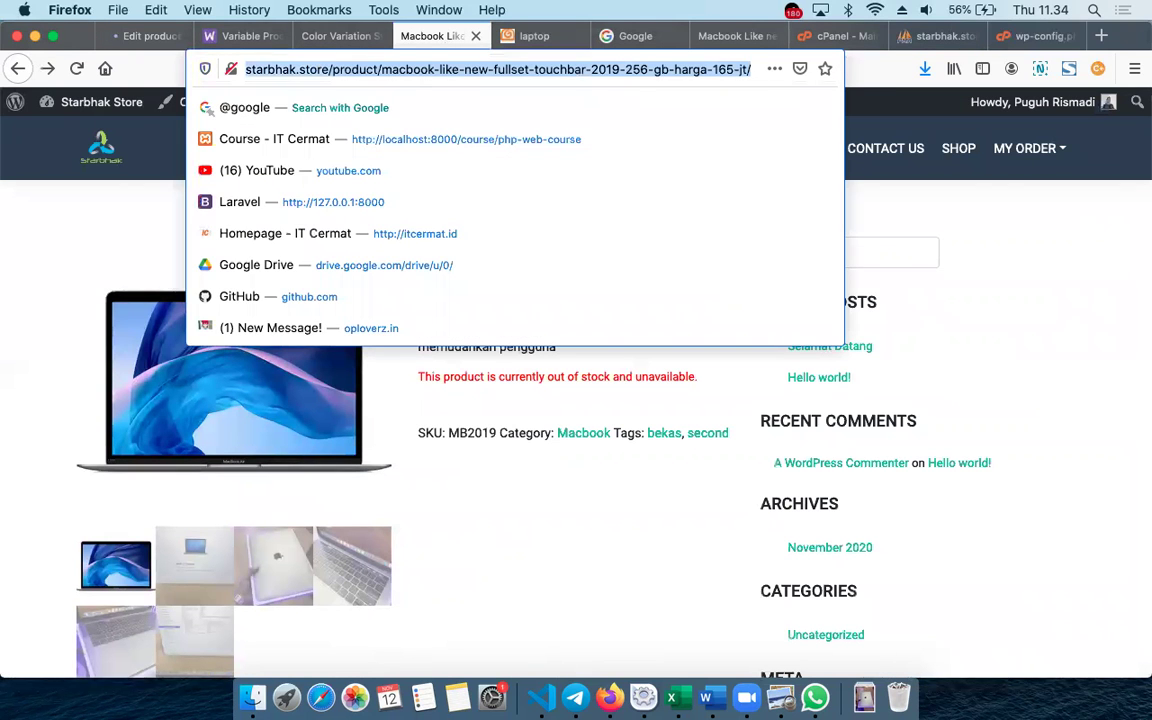
key(Return)
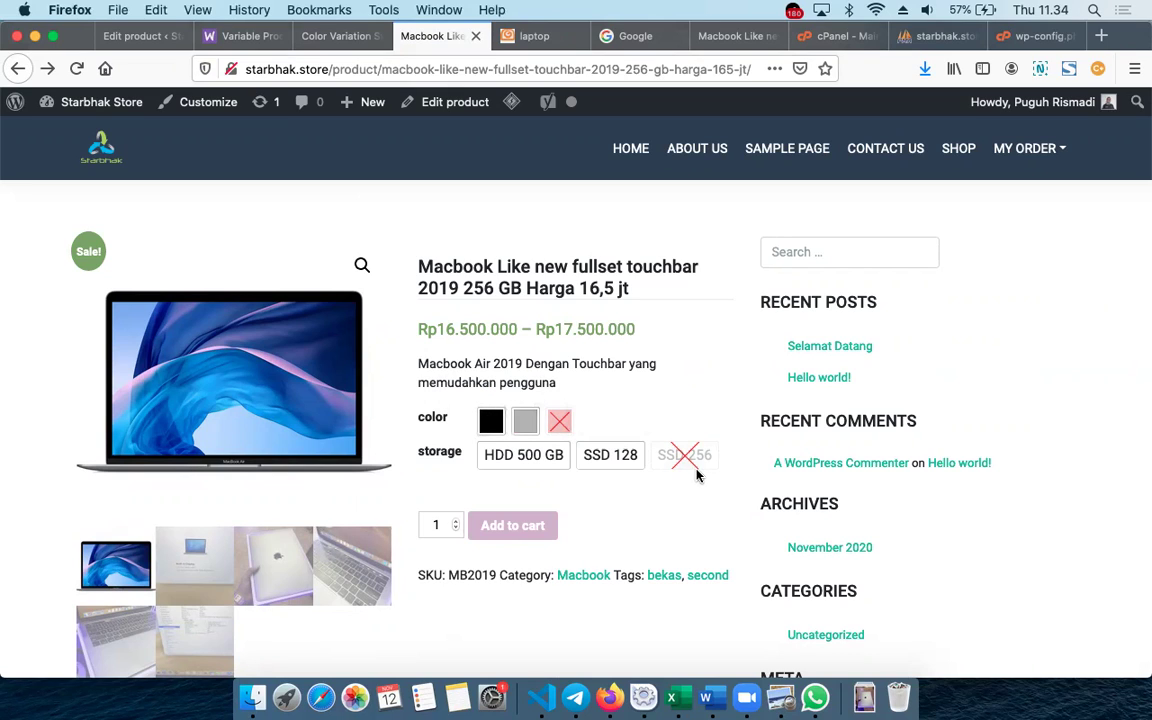
click(527, 423)
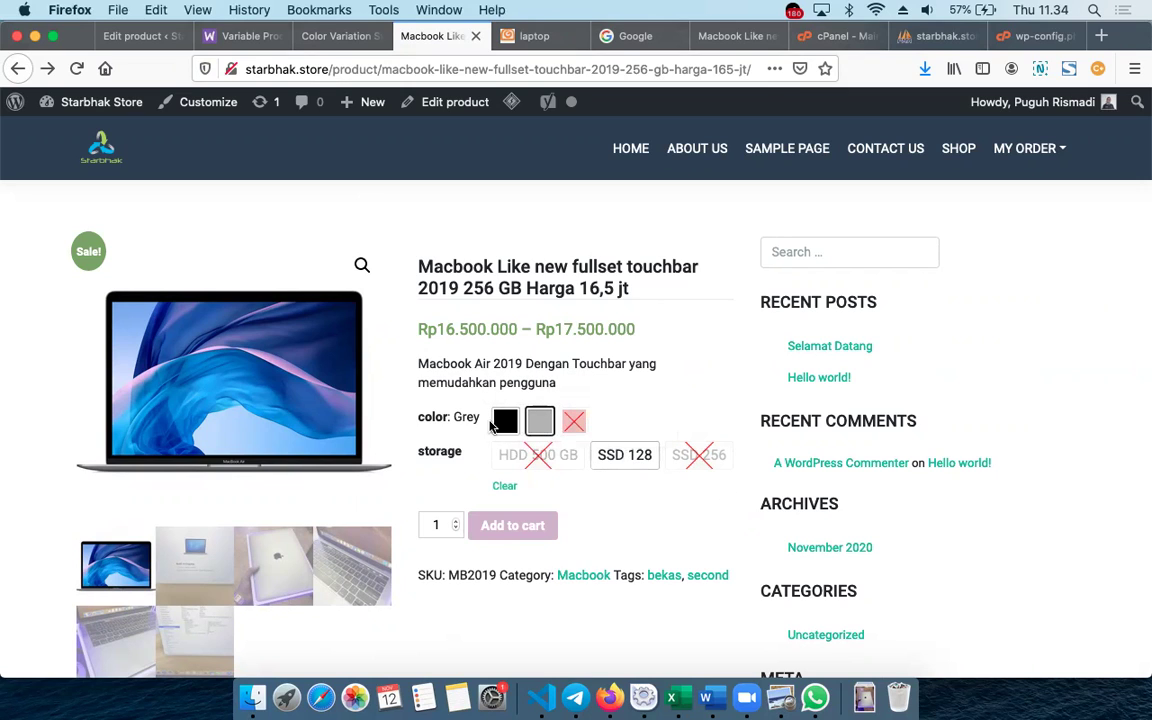
click(505, 421)
click(539, 421)
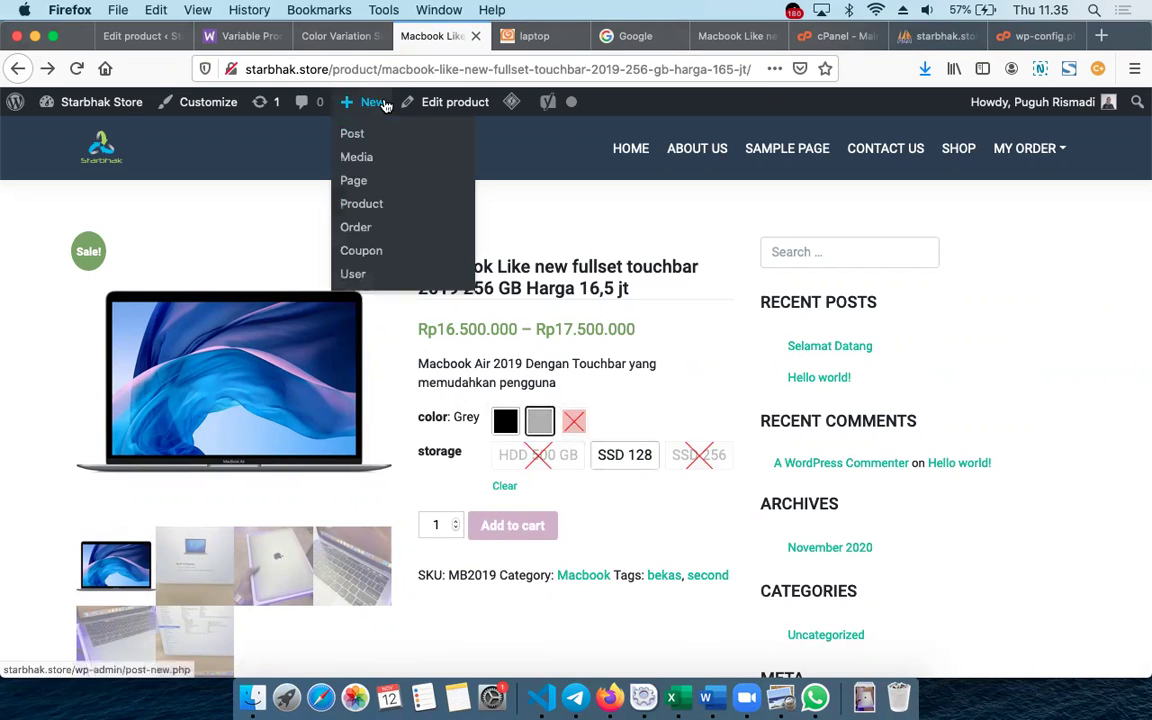
Return to editing the Macbook product and examine its inventory settings, including the SKU and stock fields
click(320, 32)
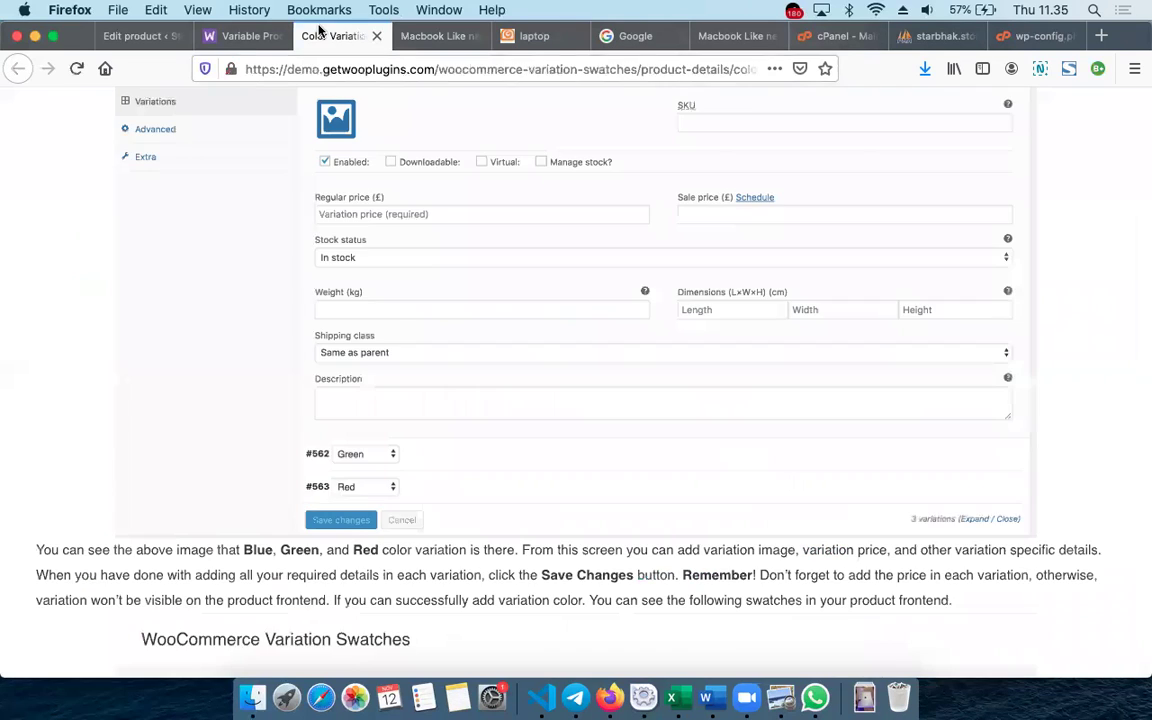
click(237, 37)
click(140, 37)
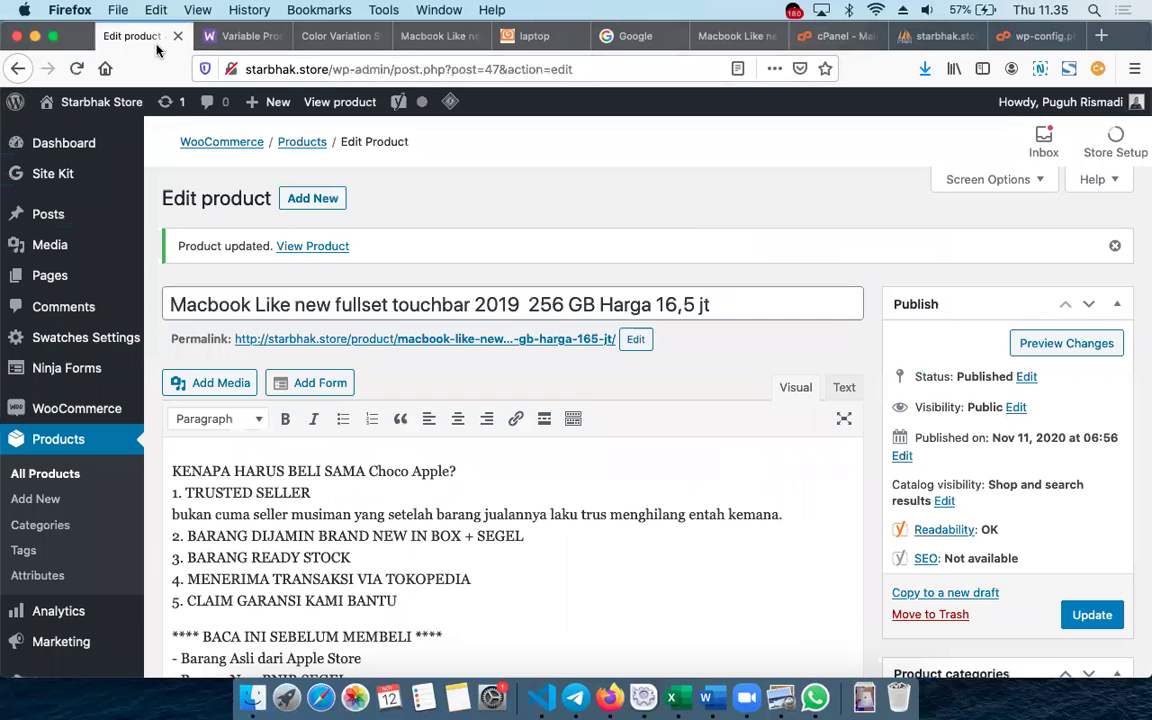
scroll(434, 477, down, 10)
scroll(434, 477, up, 2)
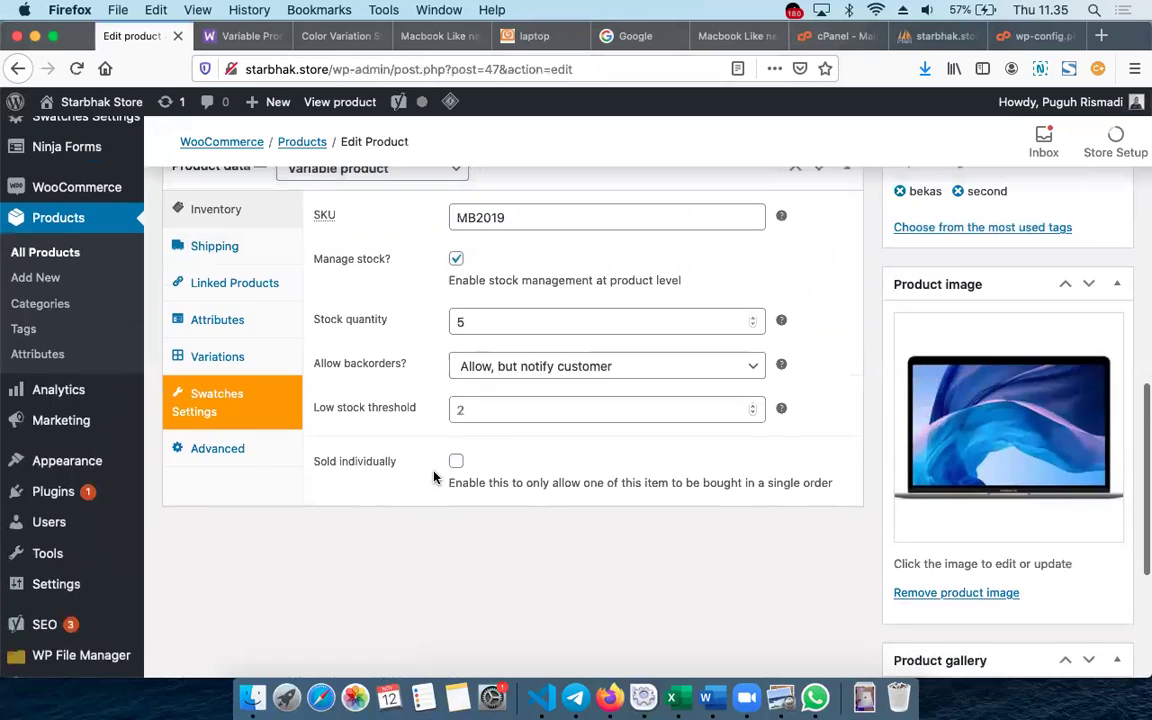
scroll(436, 478, up, 2)
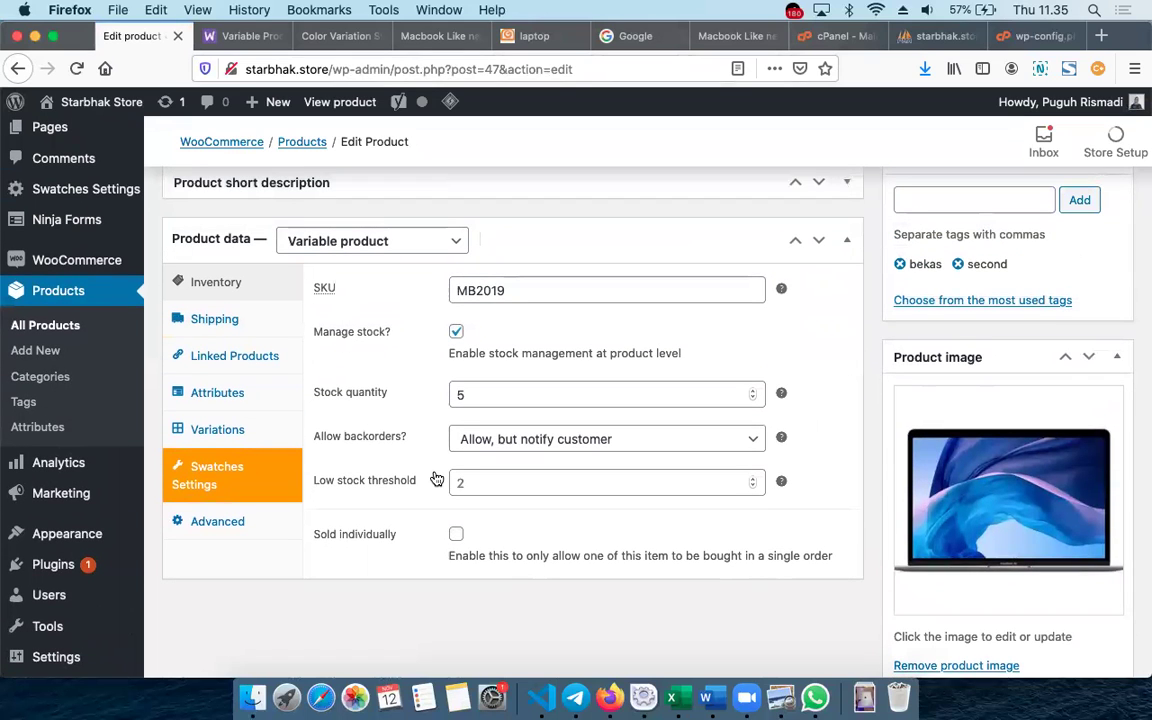
click(541, 292)
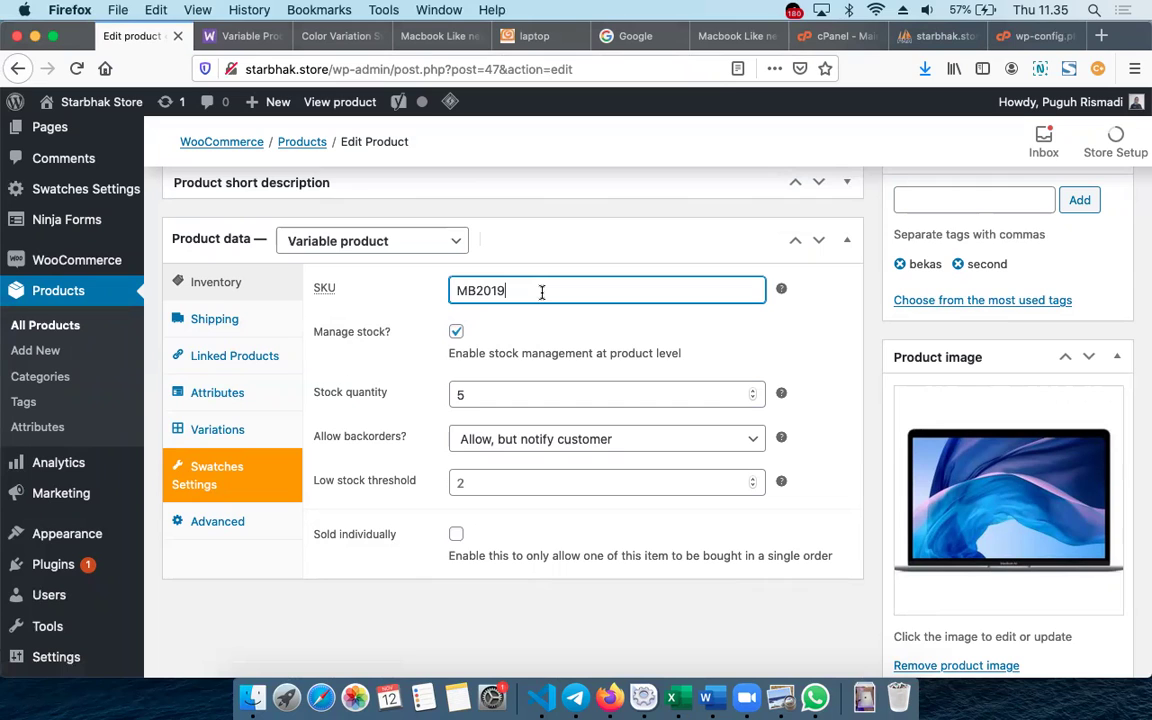
Show the product's variations again and expand Black, HDD 500 GB to review its saved details
click(228, 434)
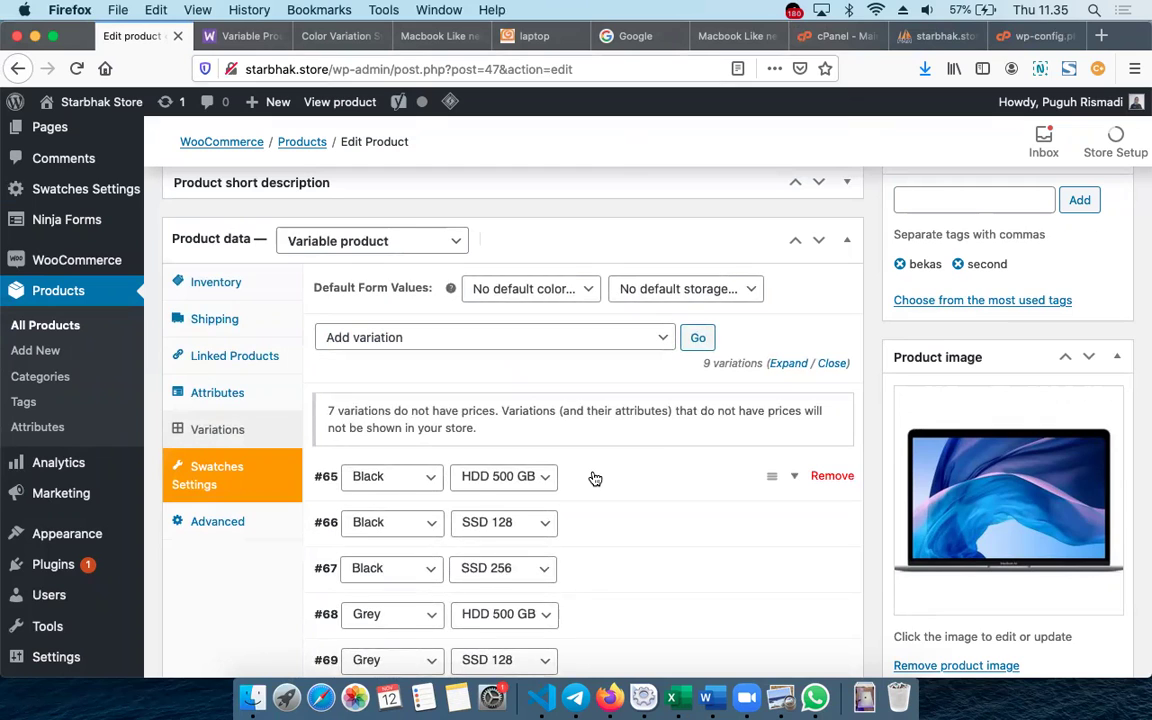
scroll(595, 480, down, 5)
scroll(591, 478, up, 1)
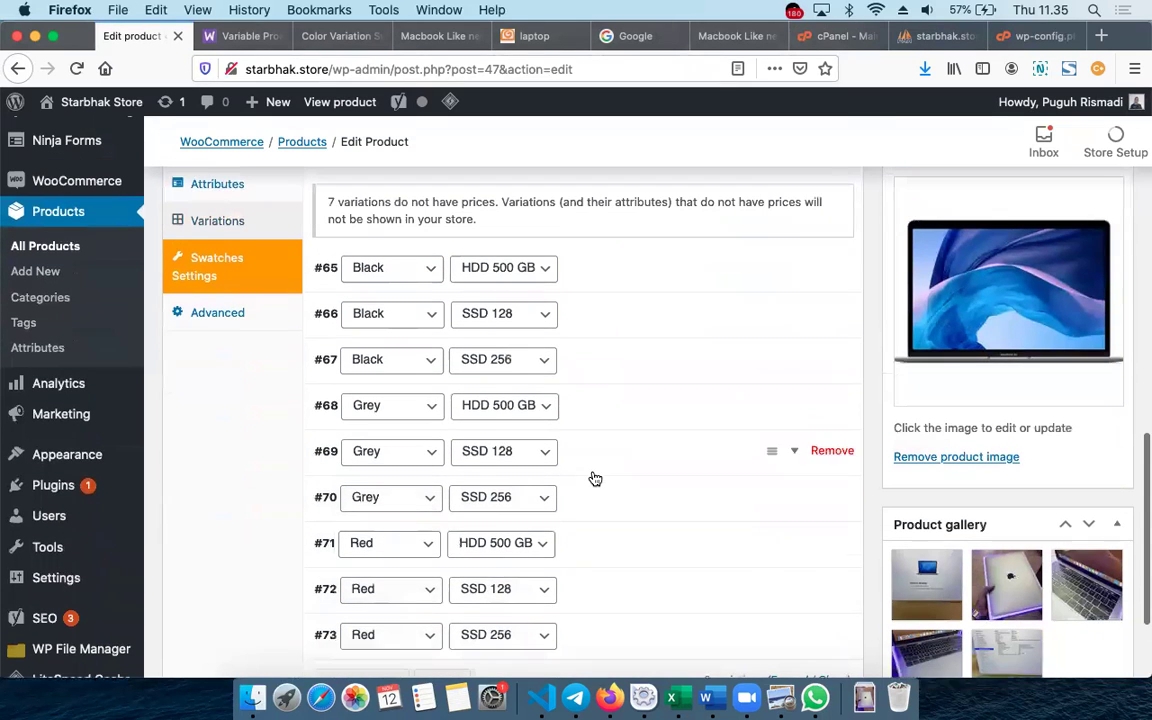
click(621, 279)
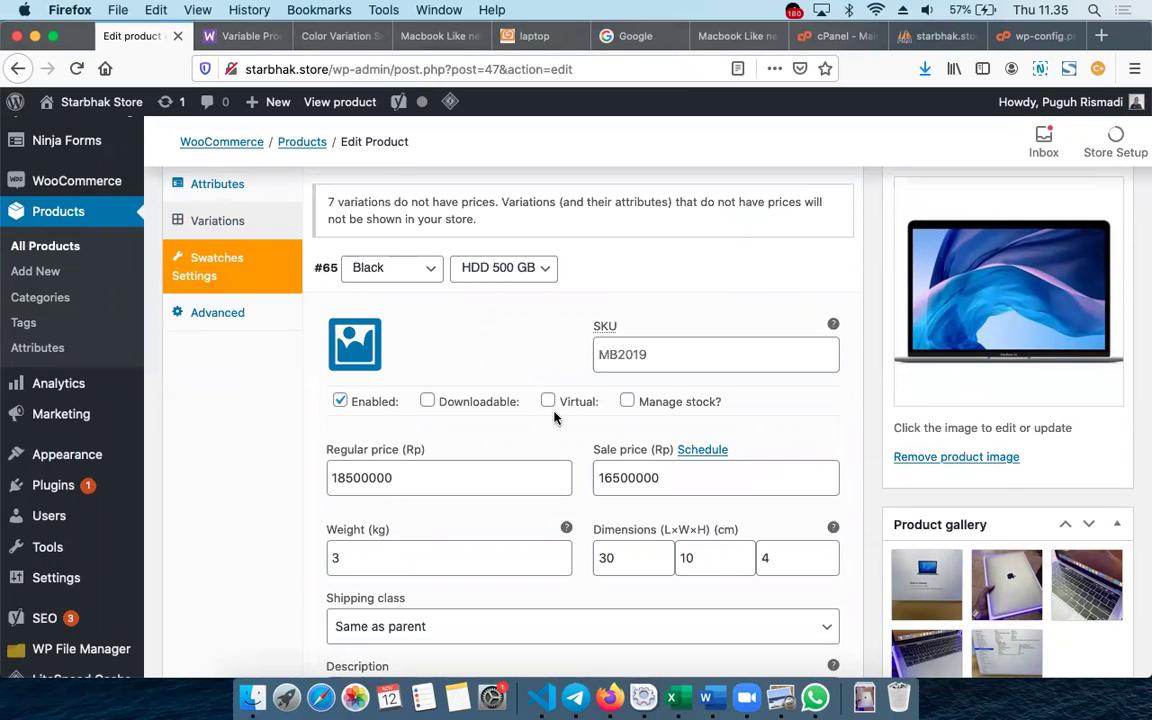
Enable stock management for the Black, HDD 500 GB variation and set its stock quantity to 5
mouse_move(638, 401)
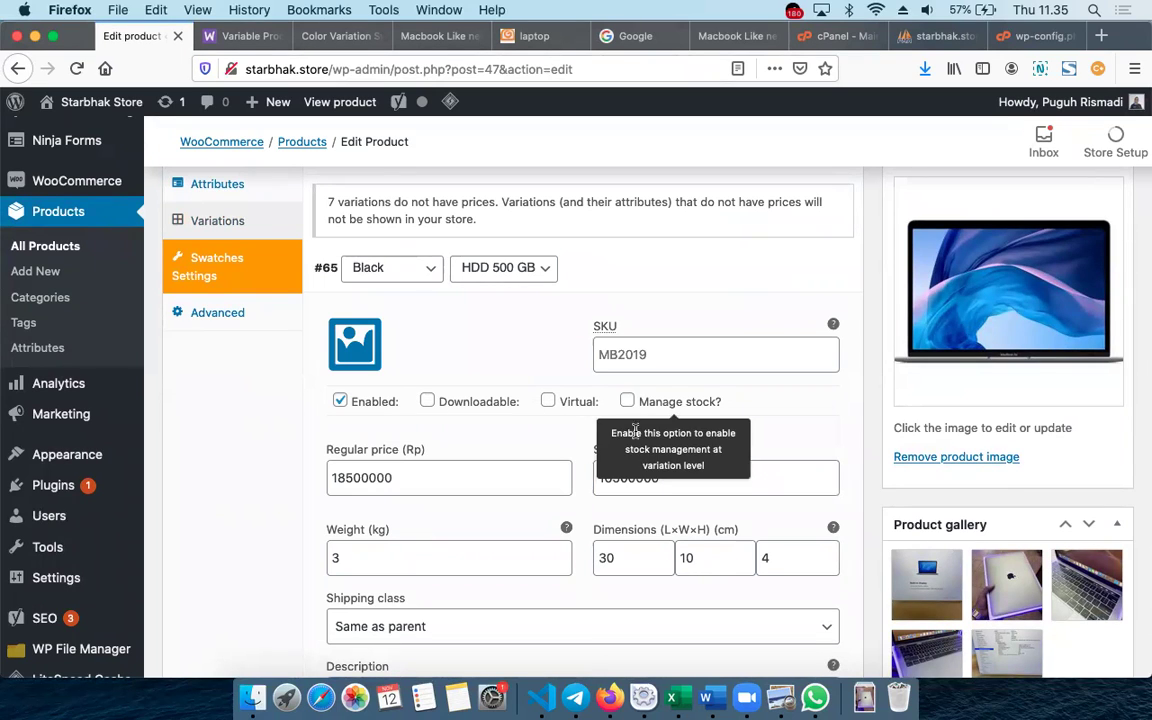
click(628, 402)
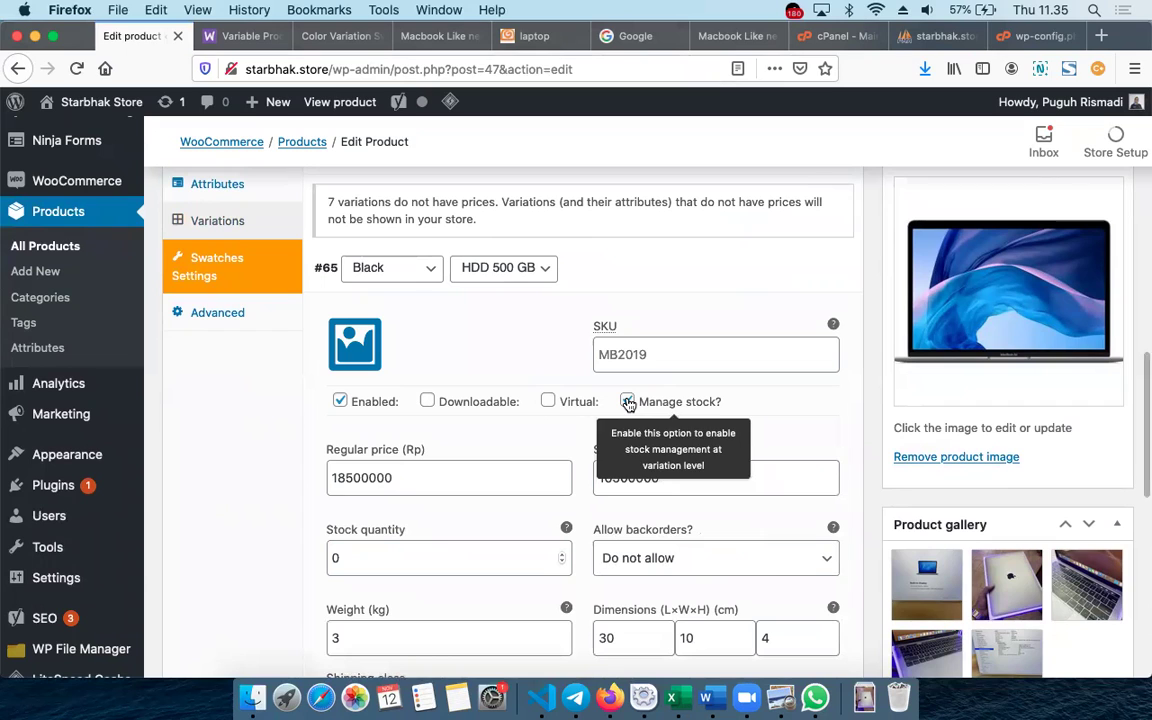
scroll(421, 535, down, 3)
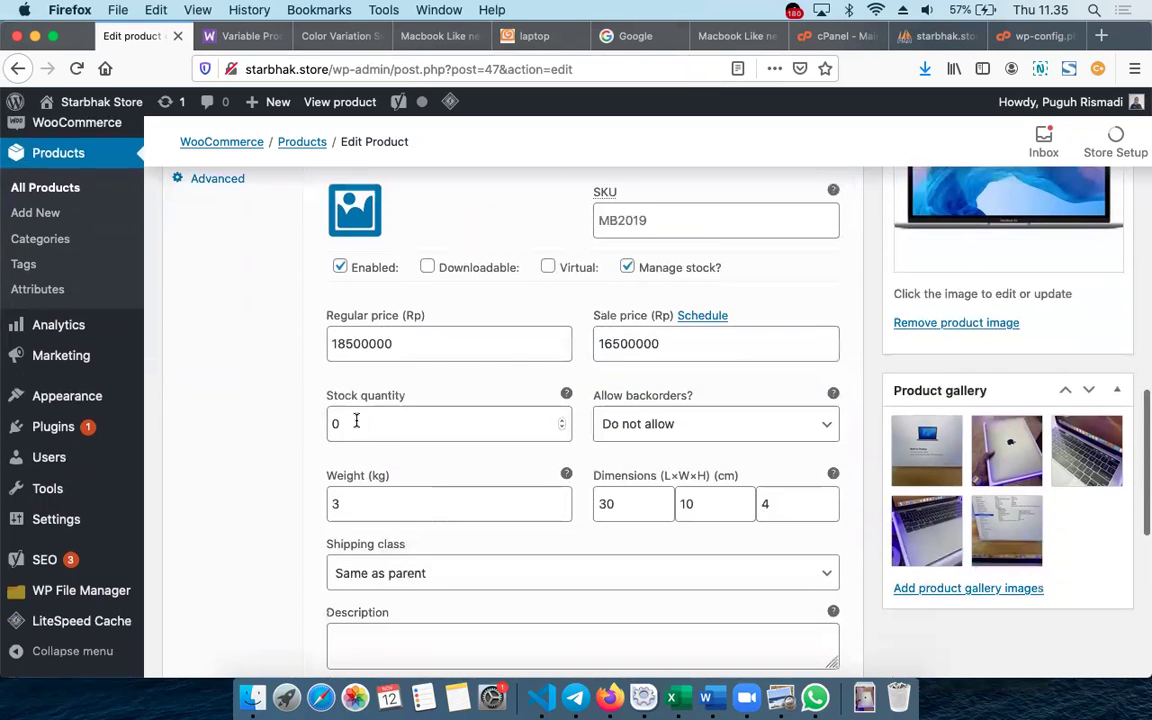
click(362, 422)
key(BackSpace)
text(5)
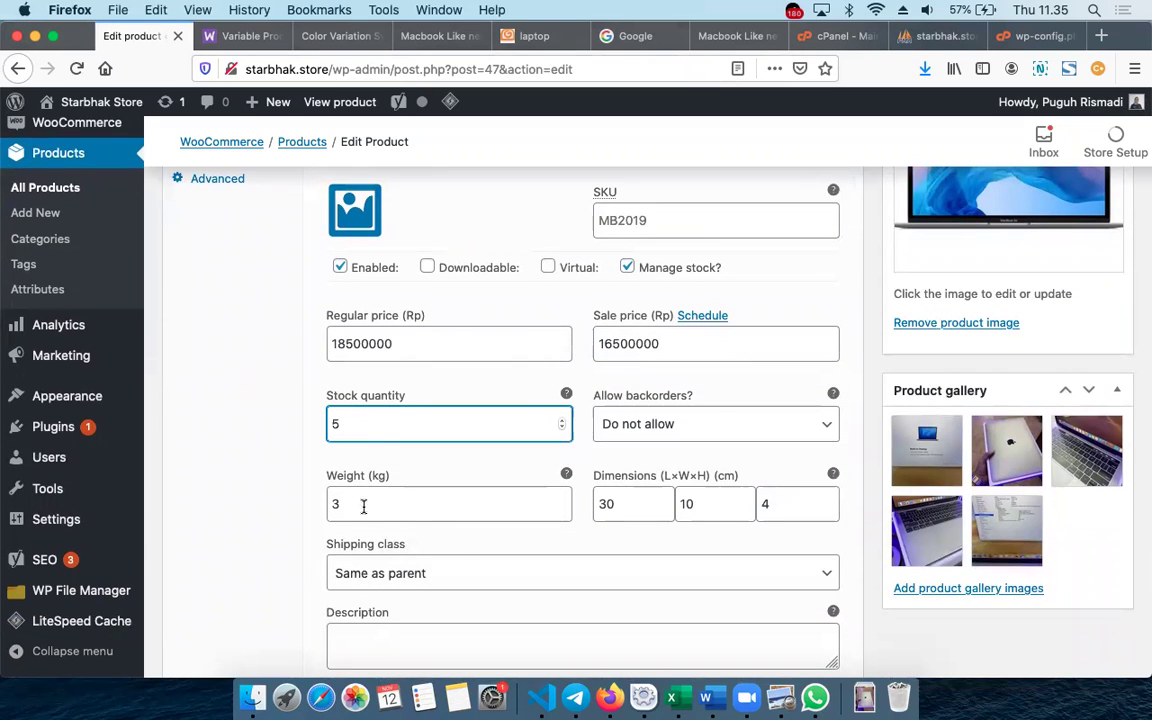
Enable stock management for the Grey, HDD 500 GB variation with a stock quantity of 5, and save the variation changes
scroll(458, 543, down, 4)
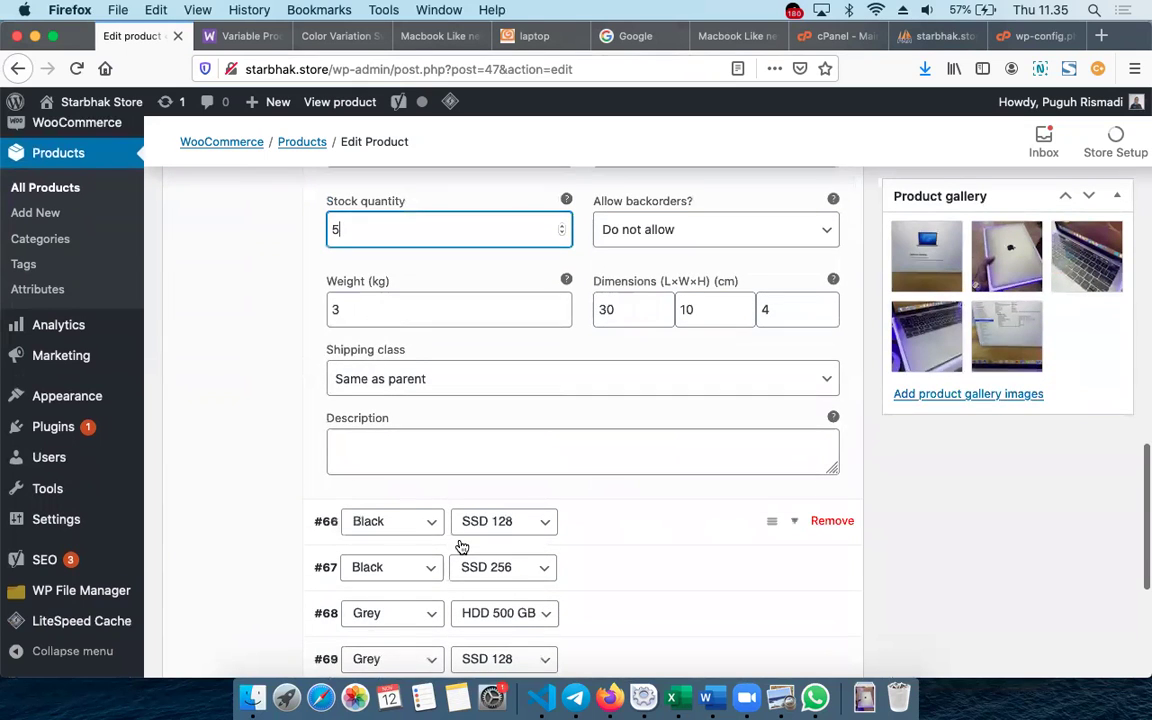
scroll(461, 546, down, 1)
scroll(461, 546, down, 2)
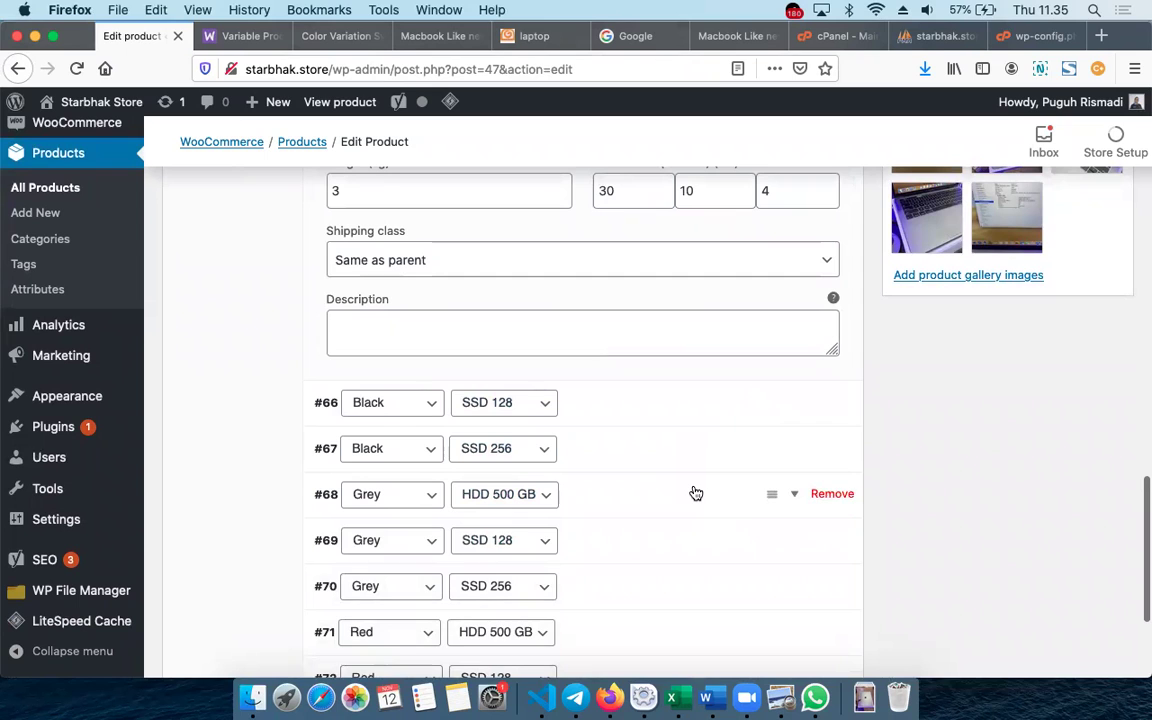
click(694, 491)
scroll(696, 493, down, 5)
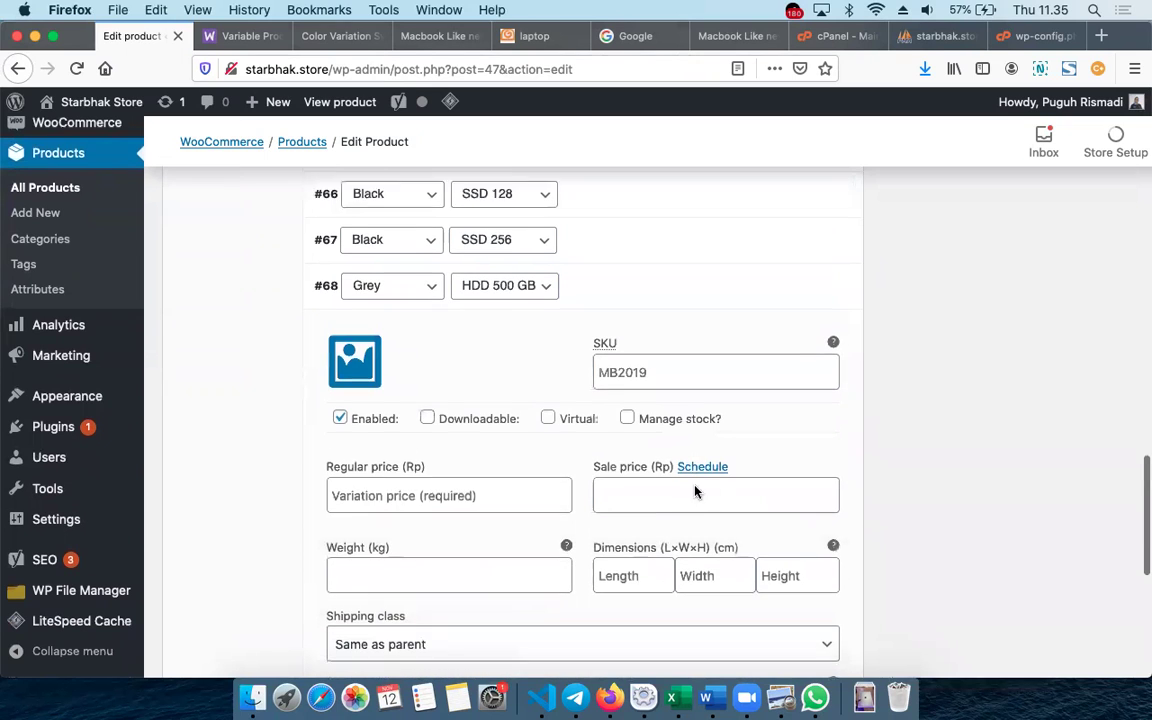
click(627, 370)
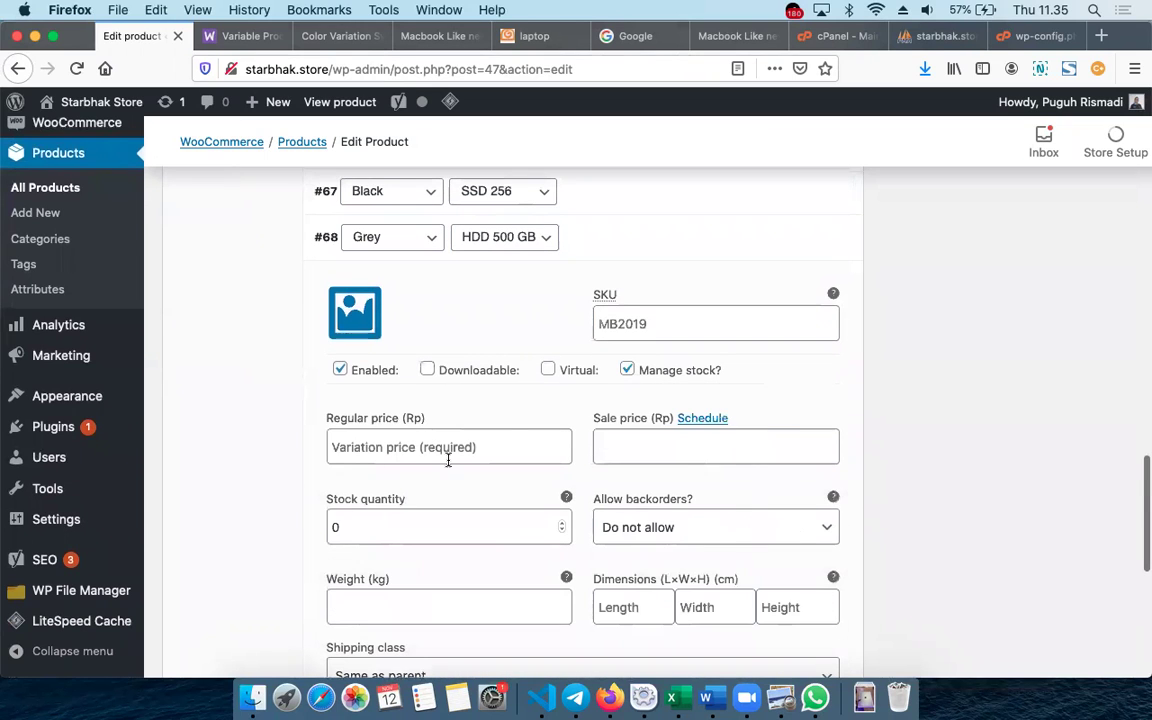
click(393, 522)
key(BackSpace)
text(5)
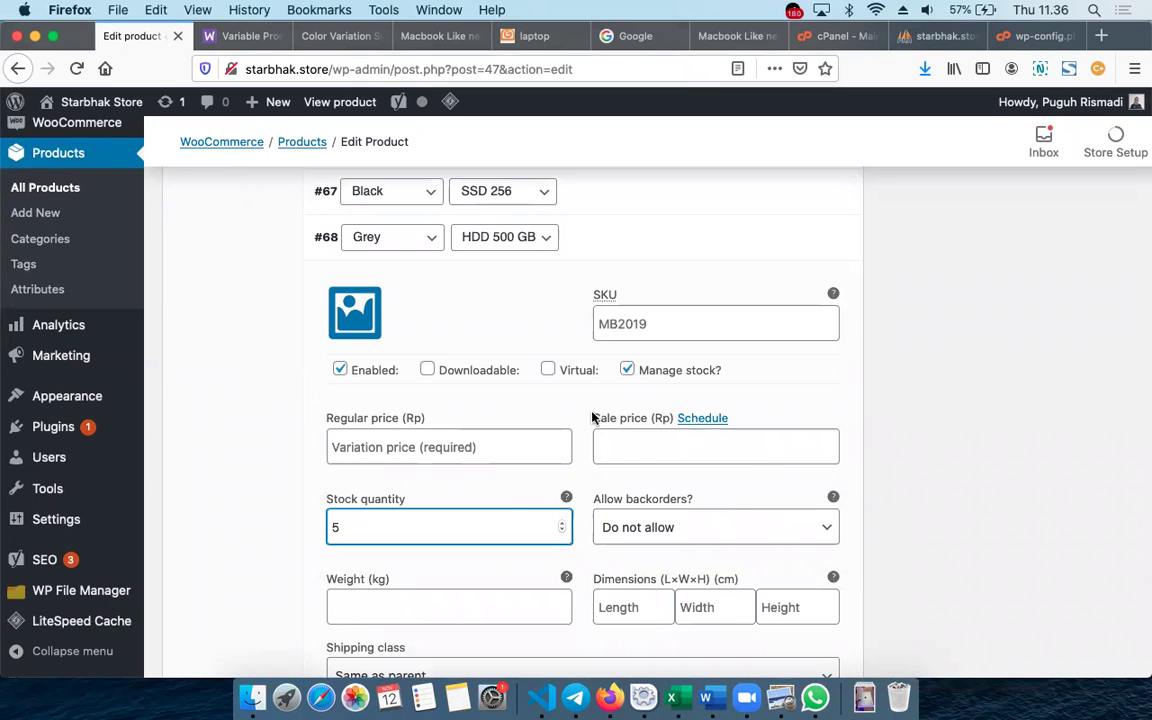
scroll(622, 386, down, 10)
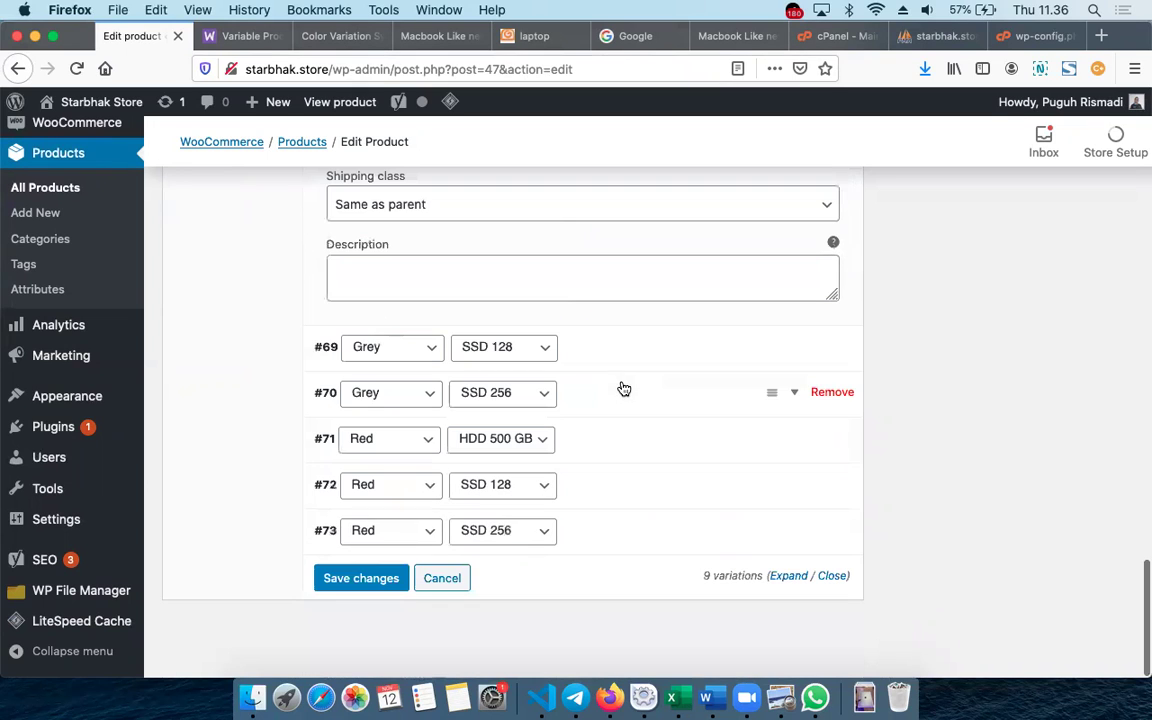
click(366, 586)
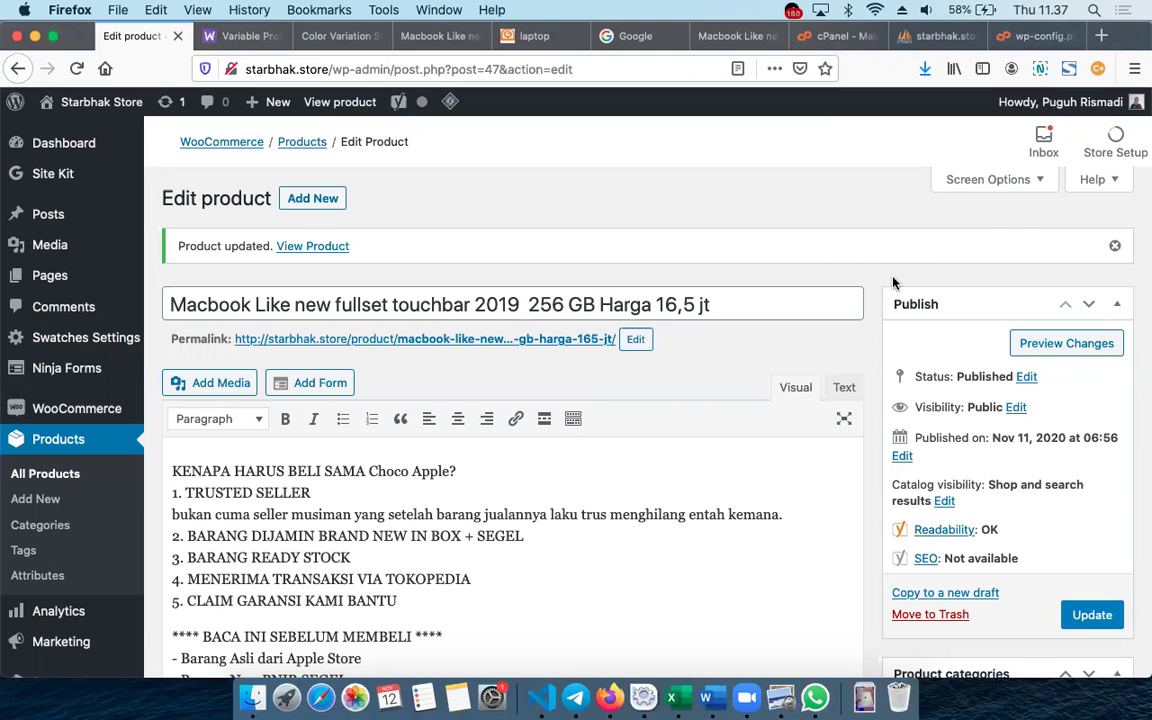
Reload the Macbook's store page and check the storage options offered for Black and Grey again
click(440, 40)
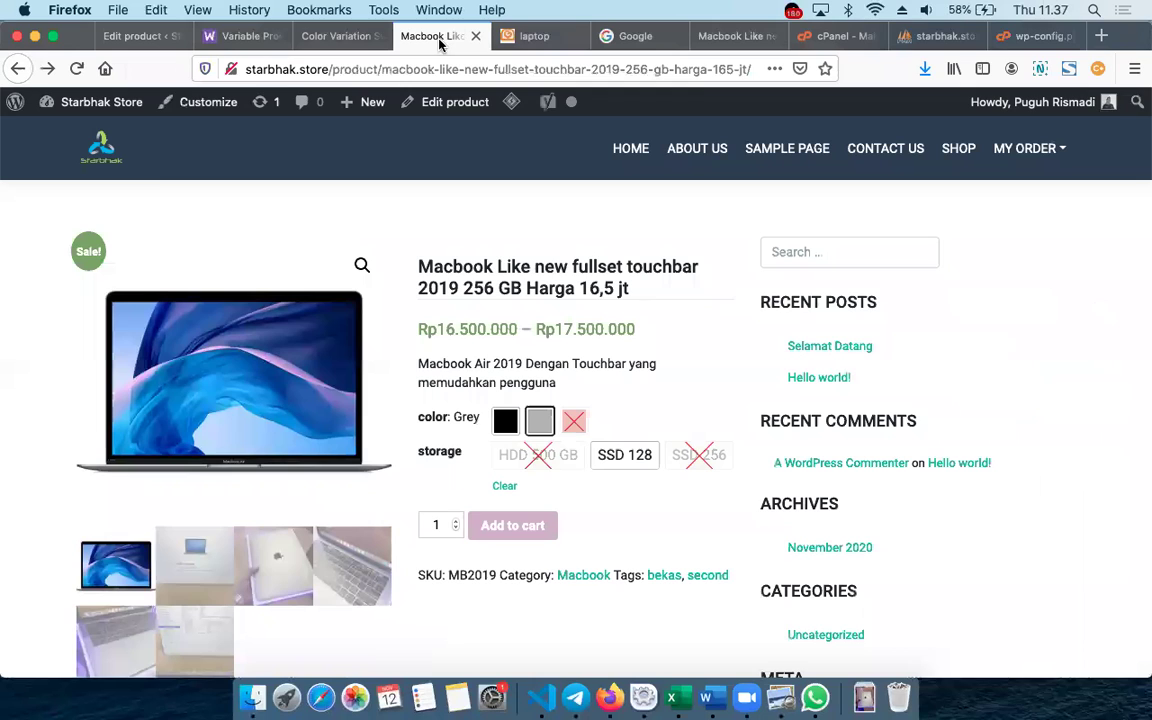
click(320, 72)
key(Return)
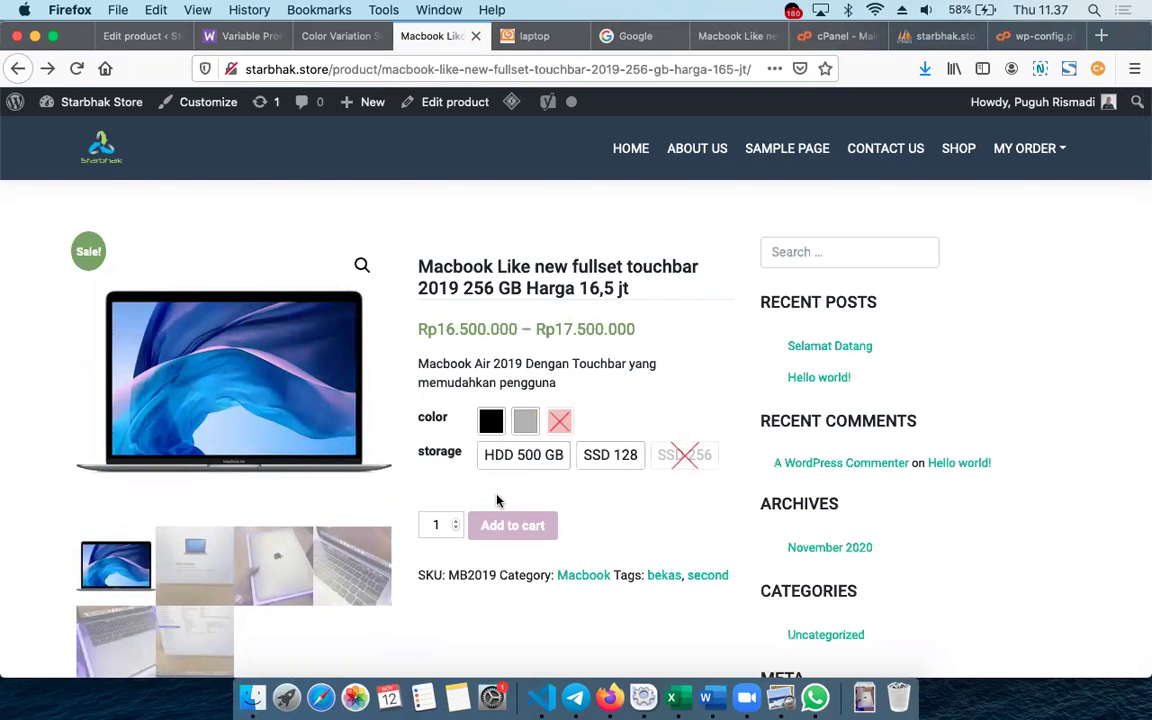
click(491, 420)
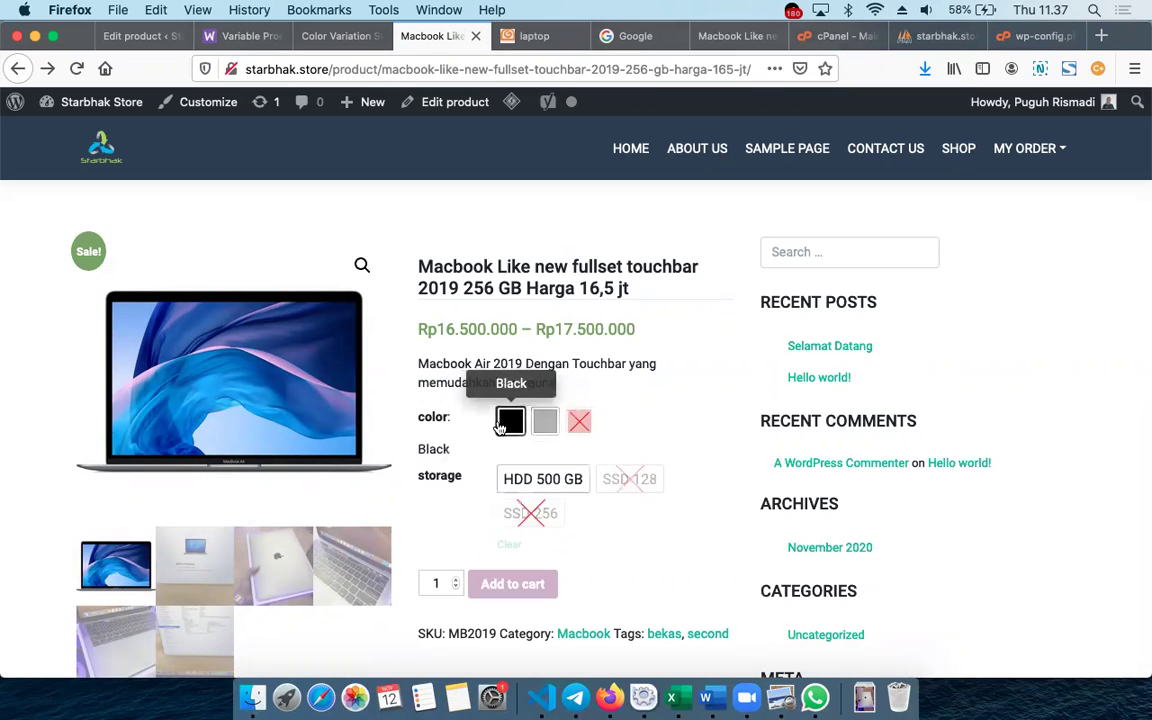
click(543, 421)
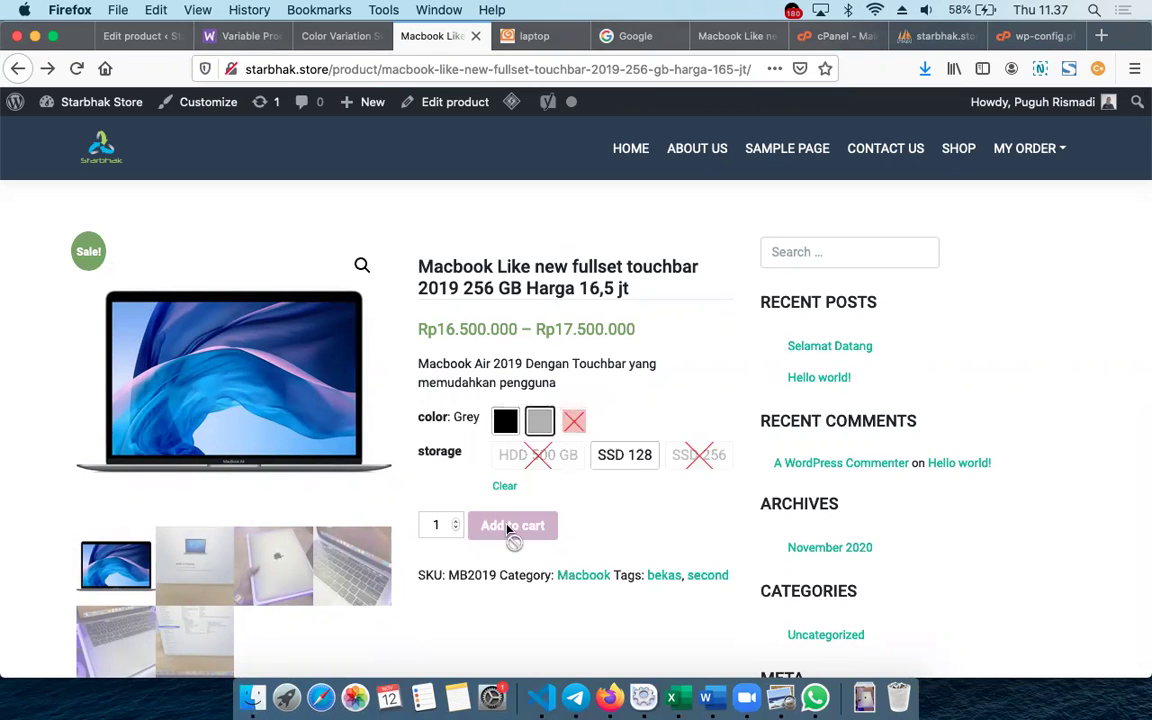
Raise the order quantity to 2 and look over the Macbook's description on the store page
click(456, 521)
scroll(592, 528, down, 10)
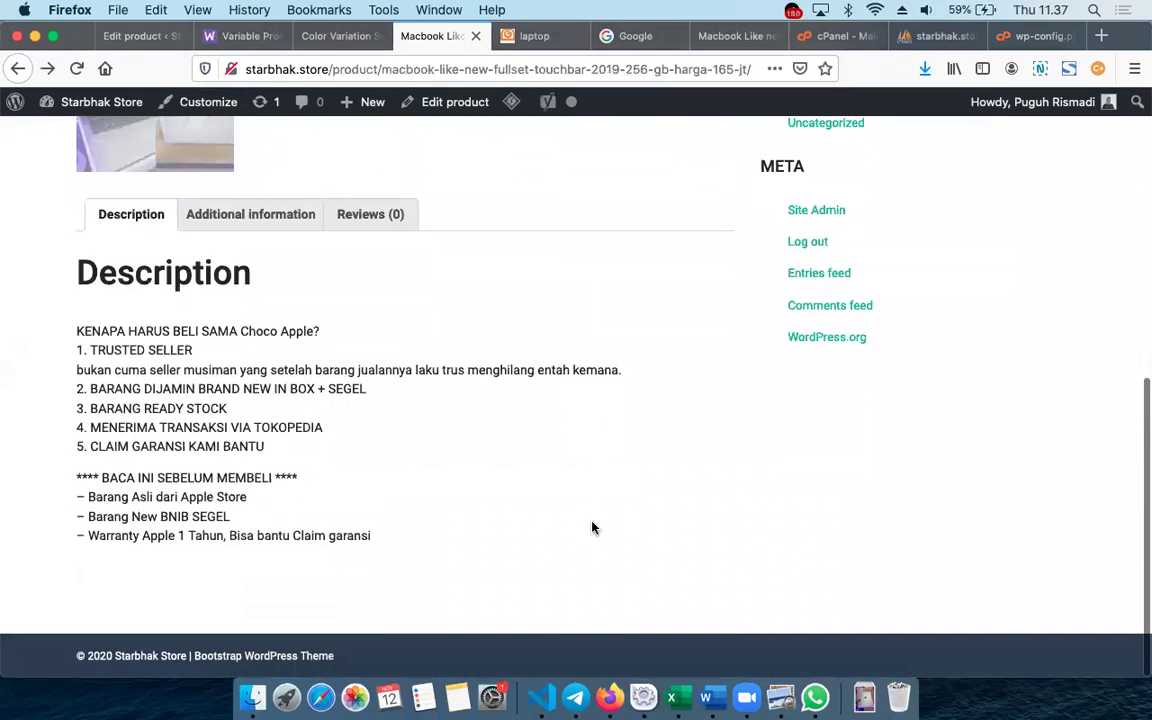
scroll(592, 528, up, 8)
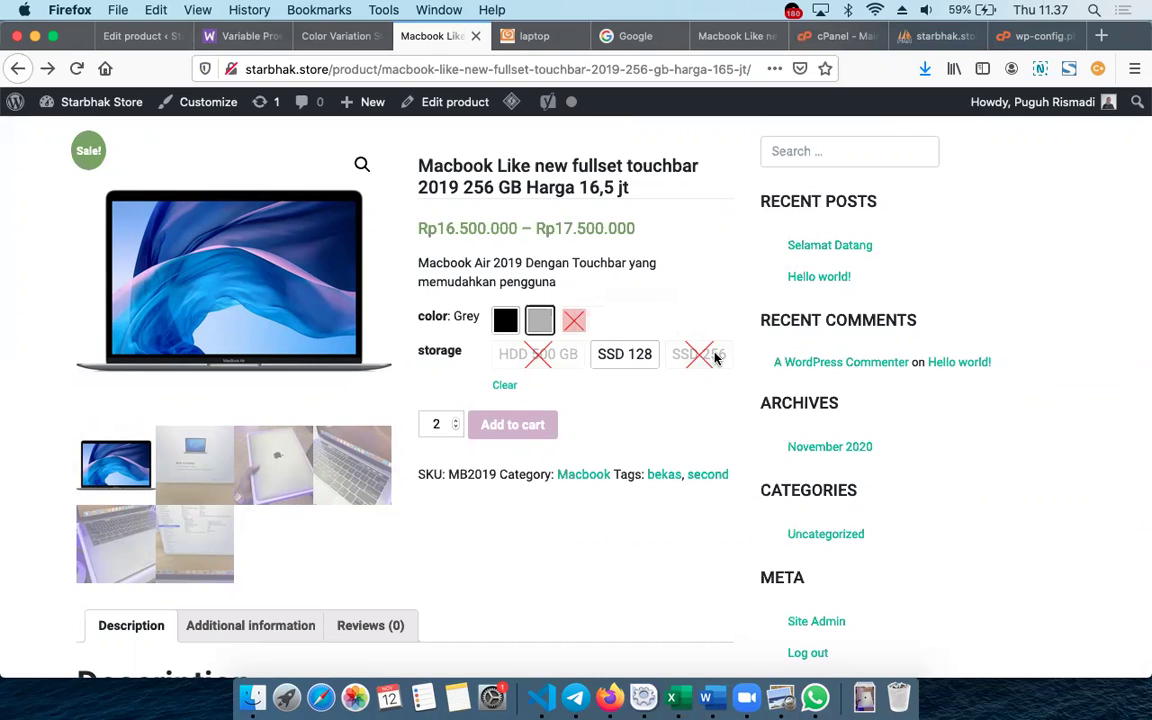
Clear the chosen options, check the colors offered for HDD 500 GB, and select the SSD 128 variation in Grey instead
click(508, 388)
click(530, 356)
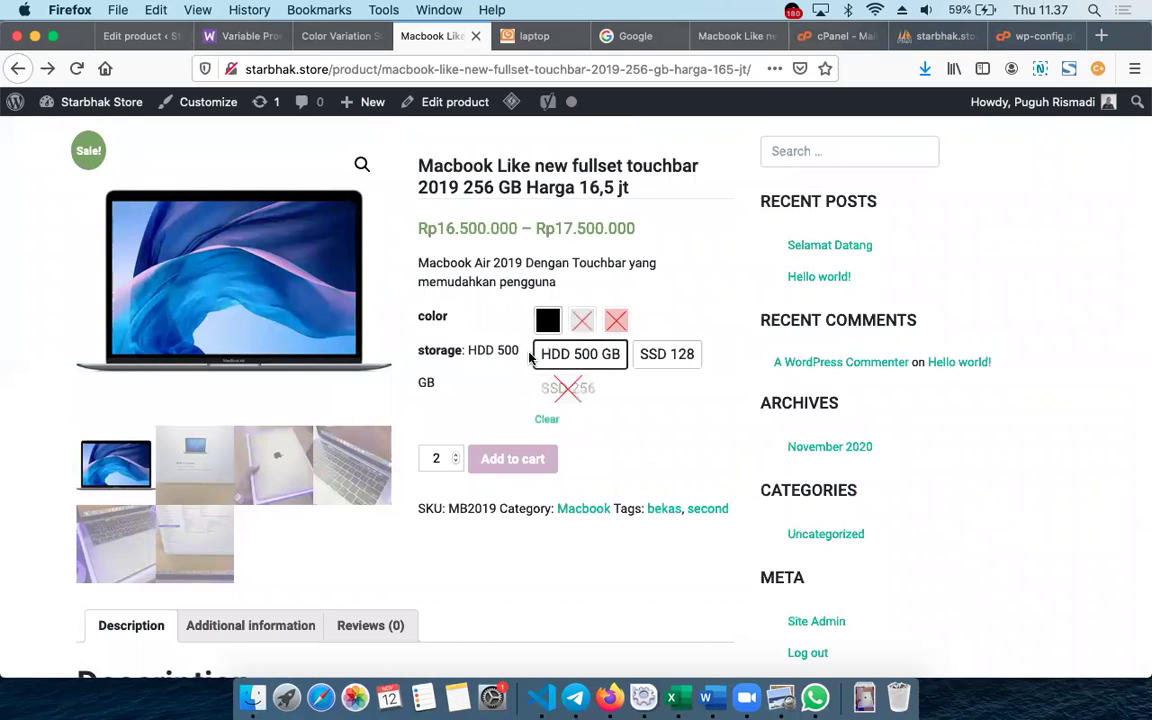
click(547, 417)
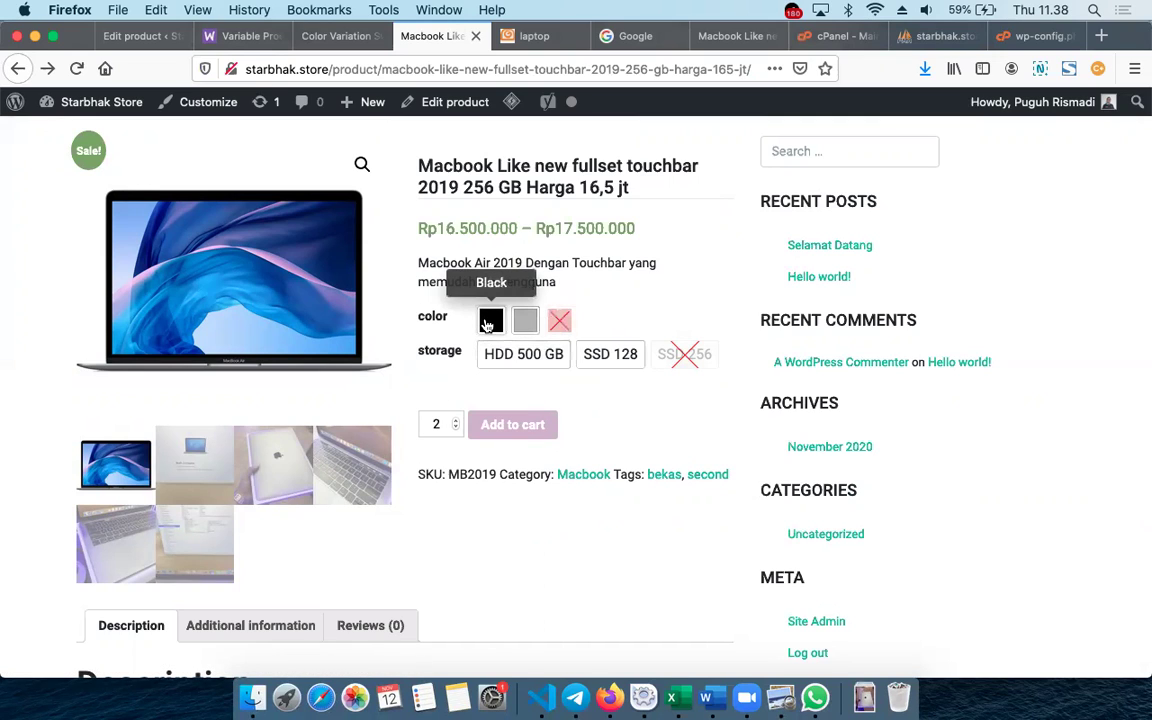
click(607, 371)
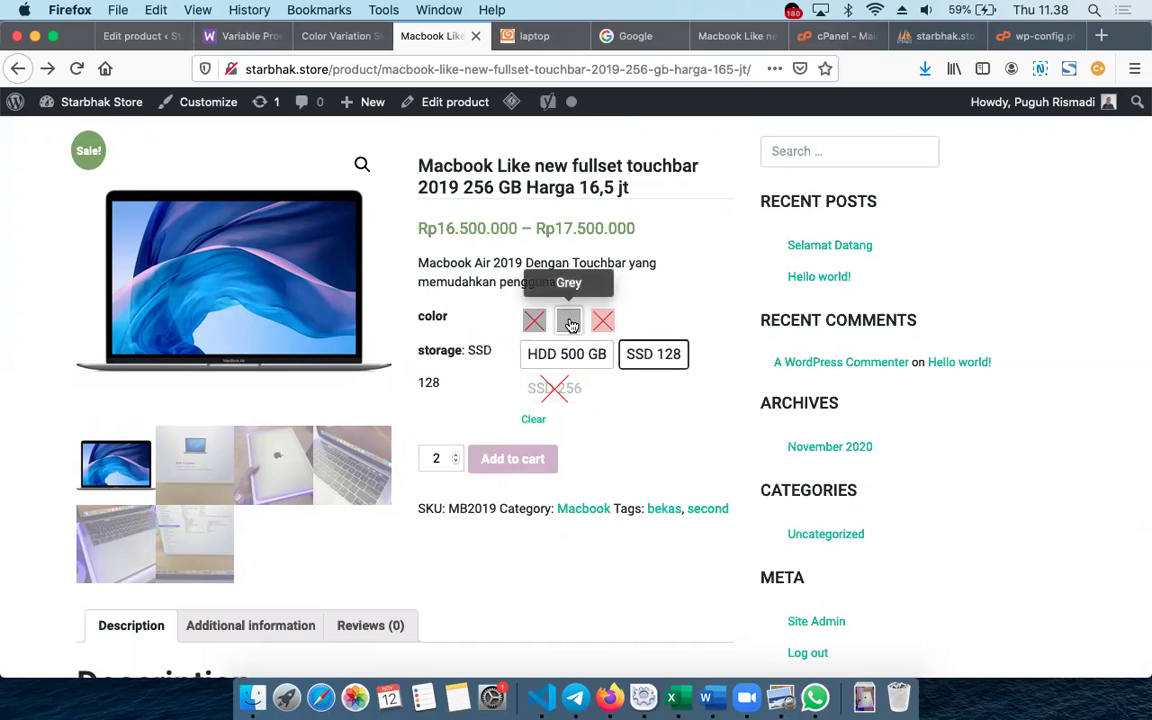
click(571, 325)
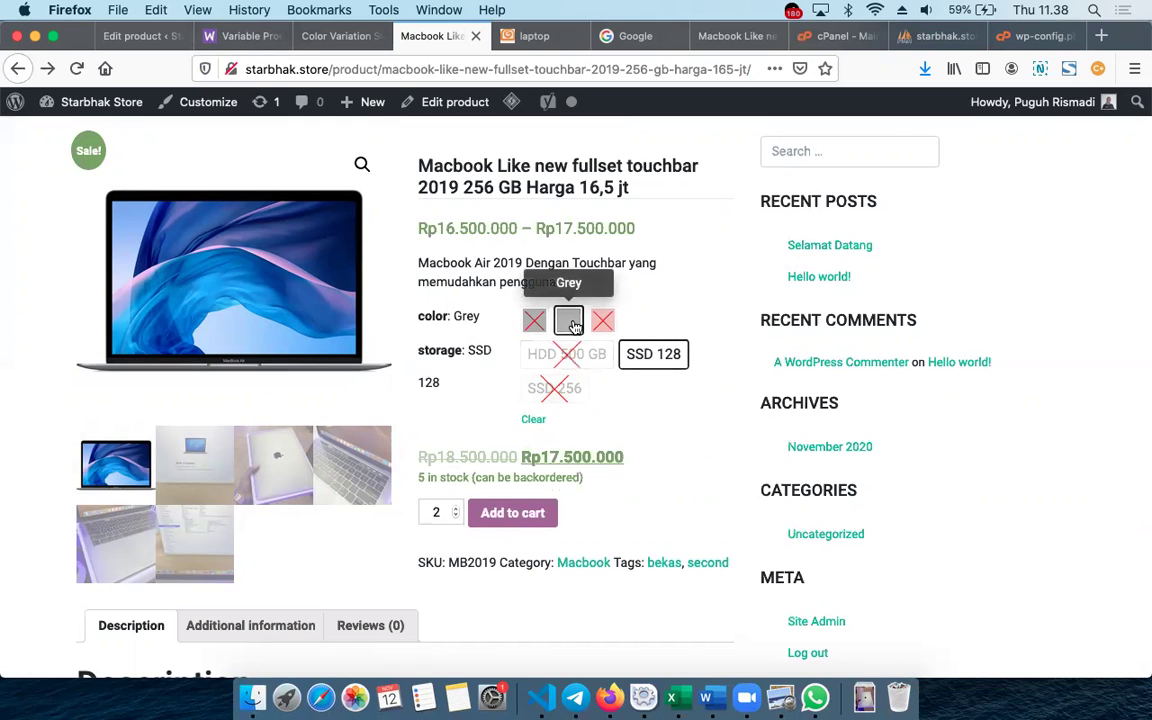